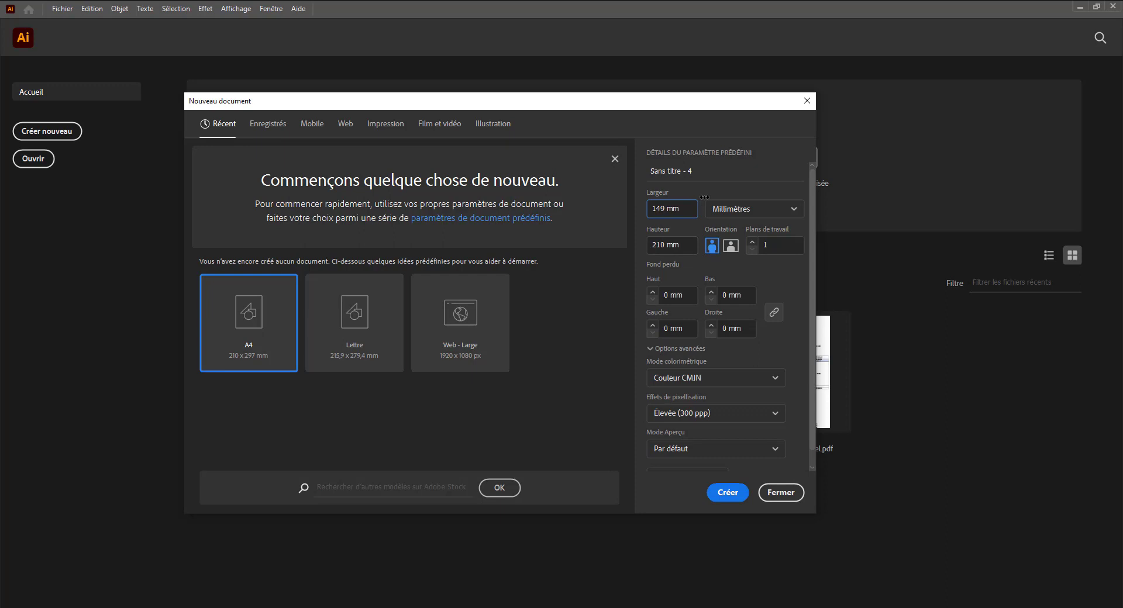
- Create a new 148 × 210 mm document
left_click(684, 242)
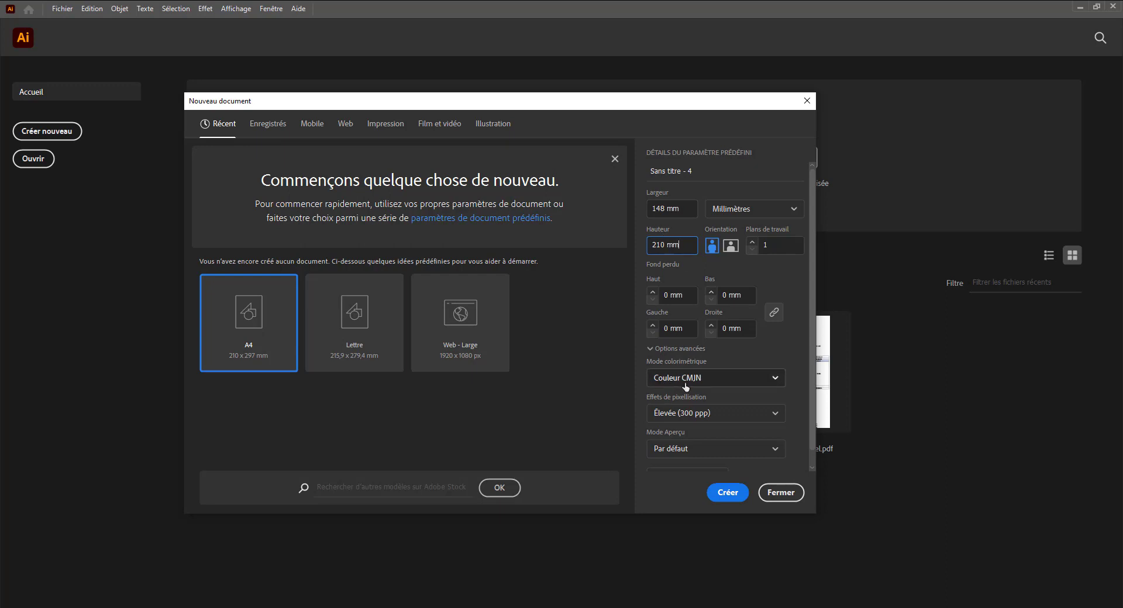
left_click(720, 499)
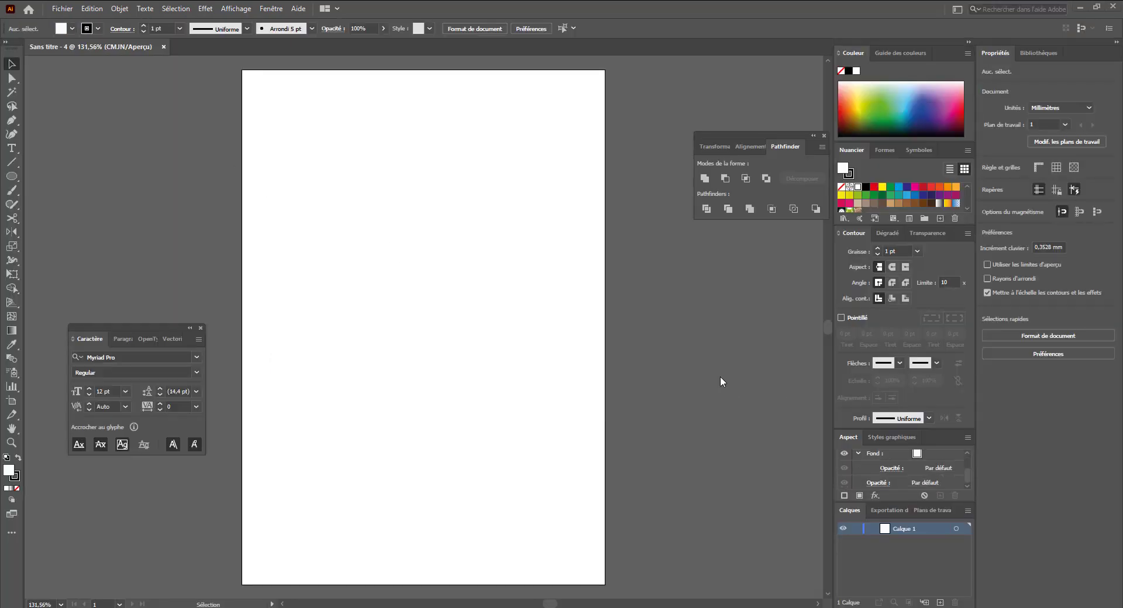
left_click_drag(318, 191, 334, 219)
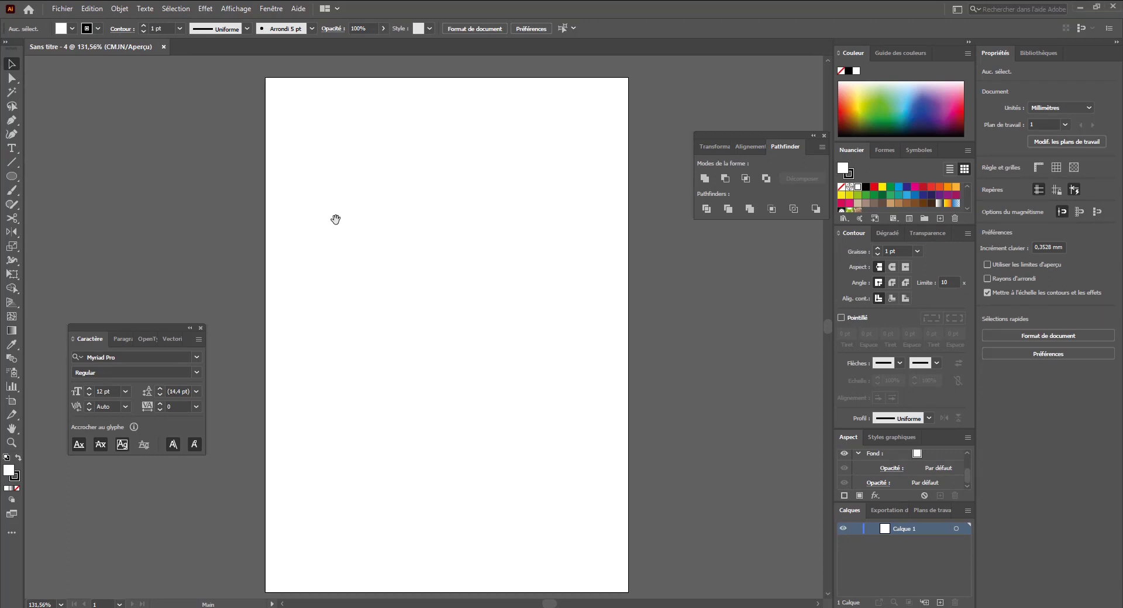
- Draw a three-point star (a triangle) with the Star tool, radii 8,819 mm and 17,639 mm
left_click(12, 176)
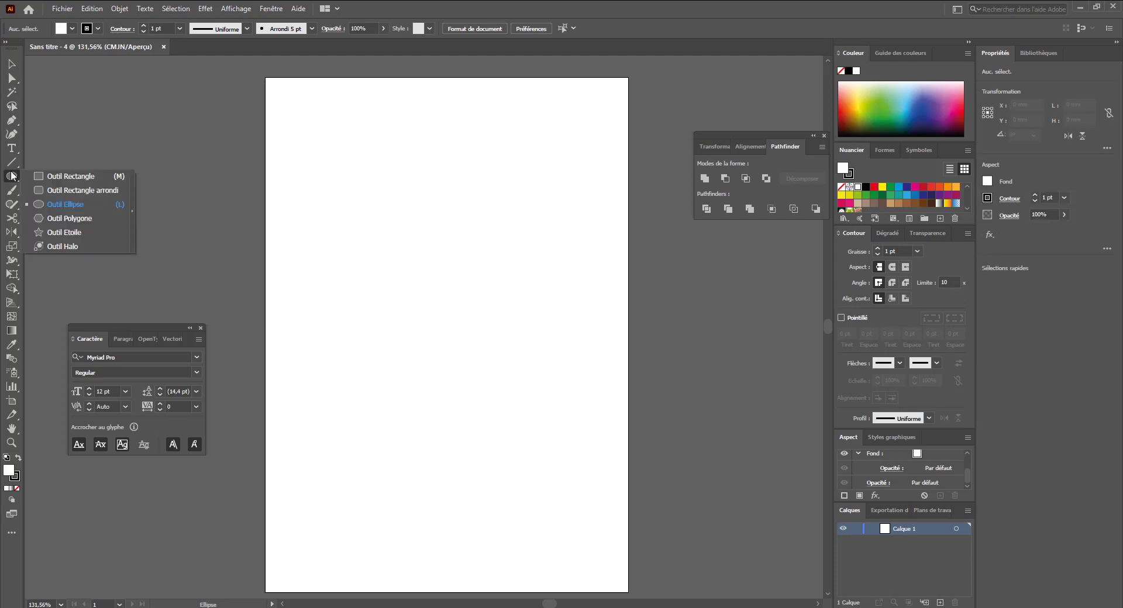
left_click(65, 232)
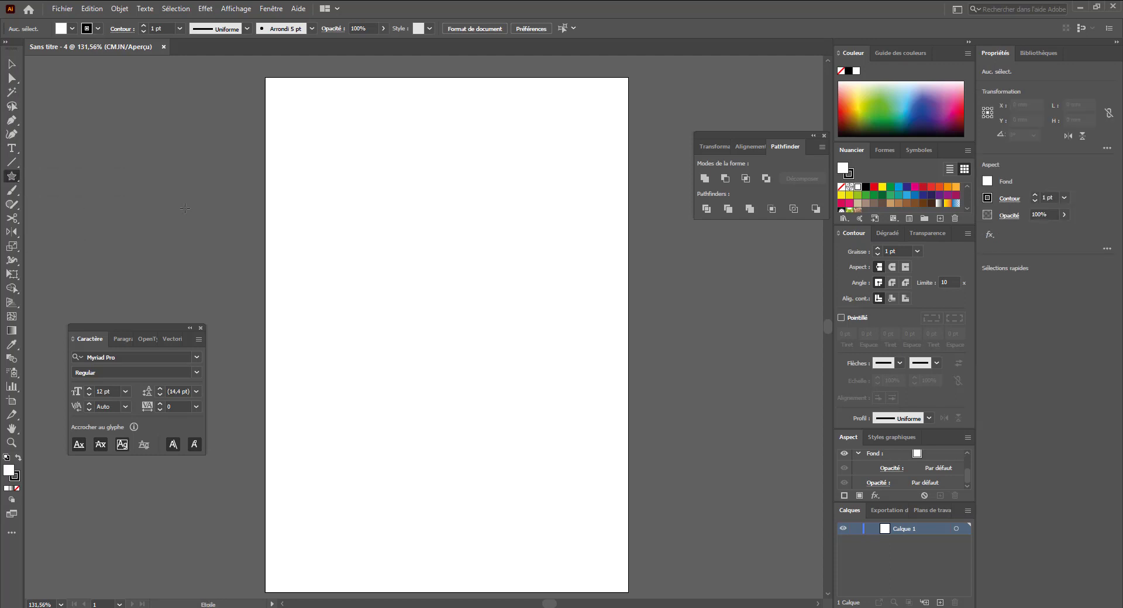
left_click(357, 216)
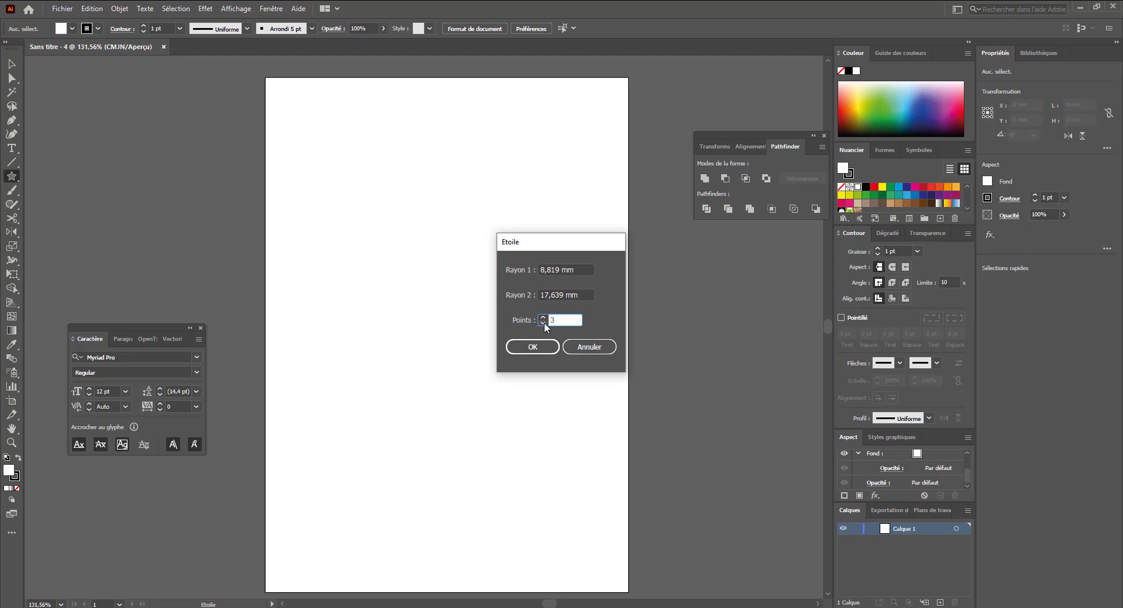
left_click(521, 350)
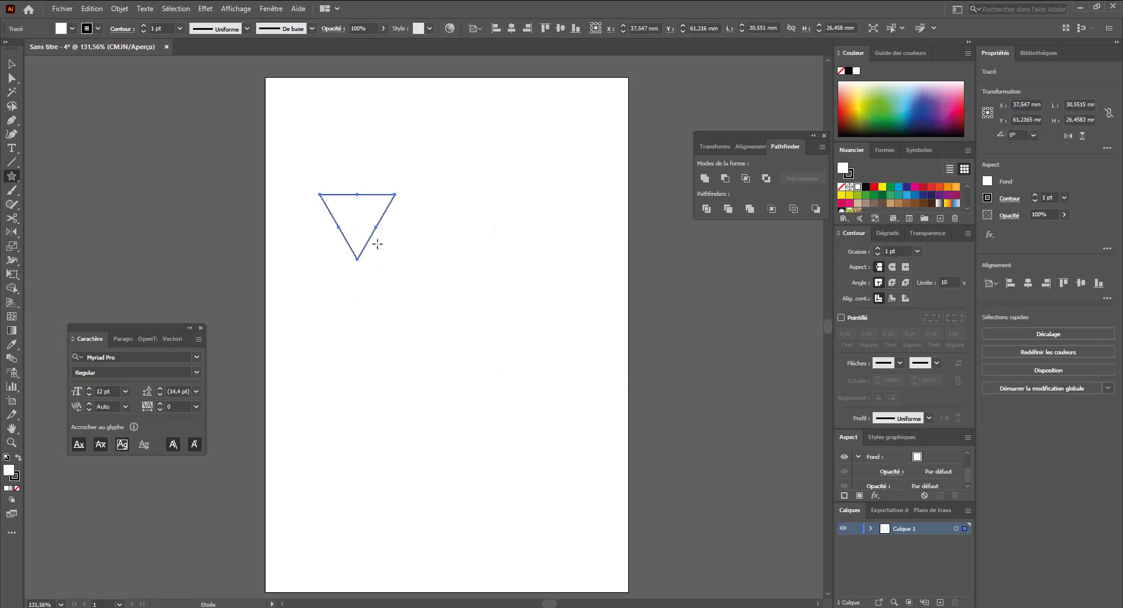
- Rotate the triangle to point right and move it to the artboard's top-left corner
key("v")
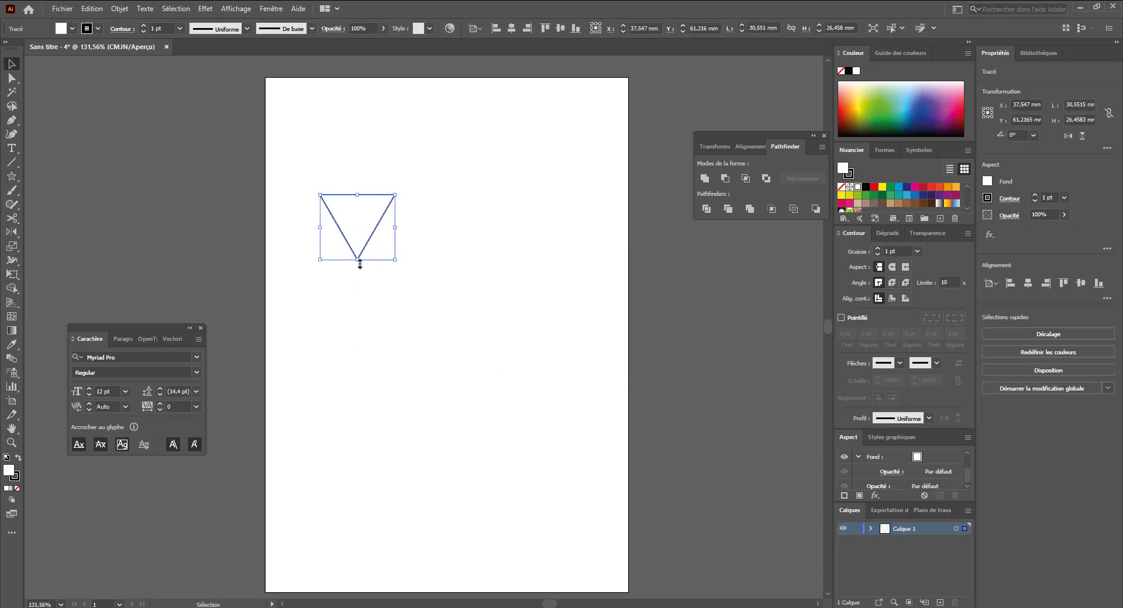
left_click_drag(357, 265, 462, 214)
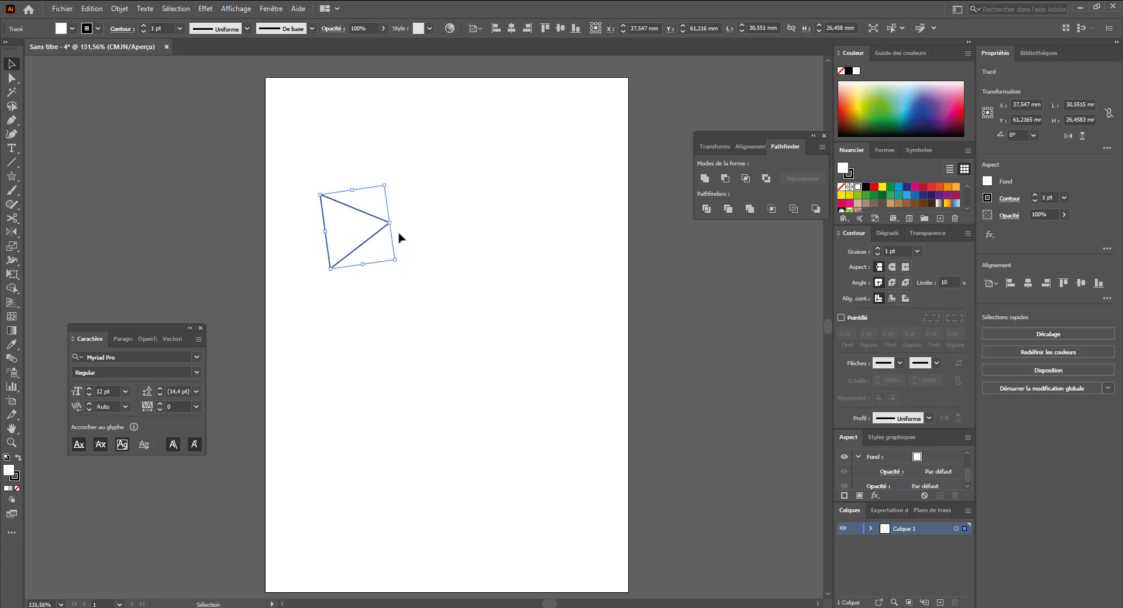
left_click_drag(369, 247, 312, 128)
left_click(339, 198)
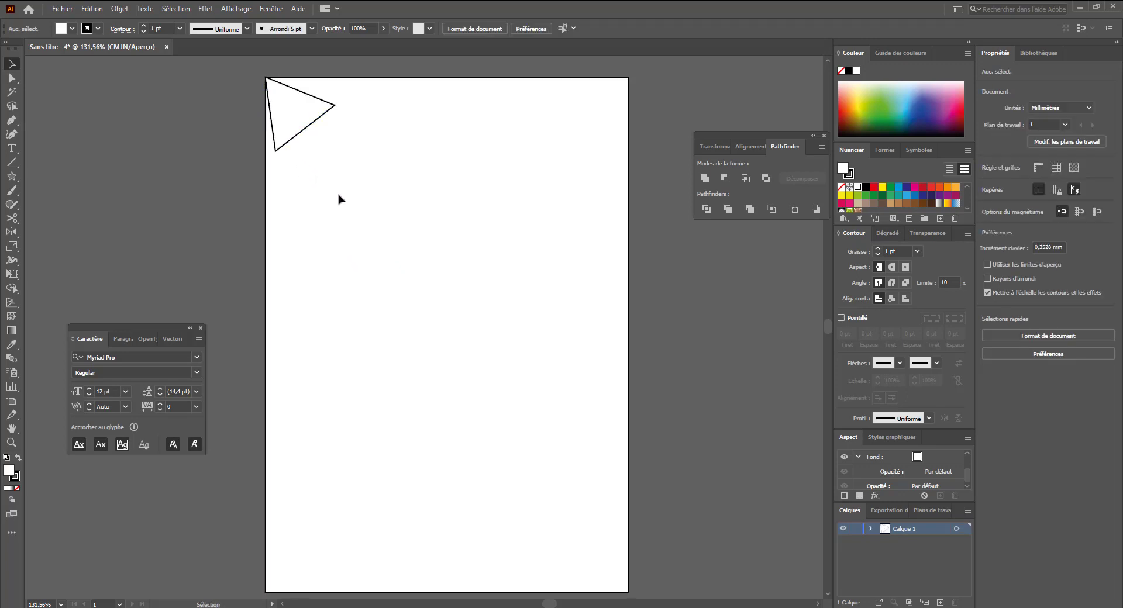
- Move the triangle's lower vertex onto the artboard's left edge
key("q")
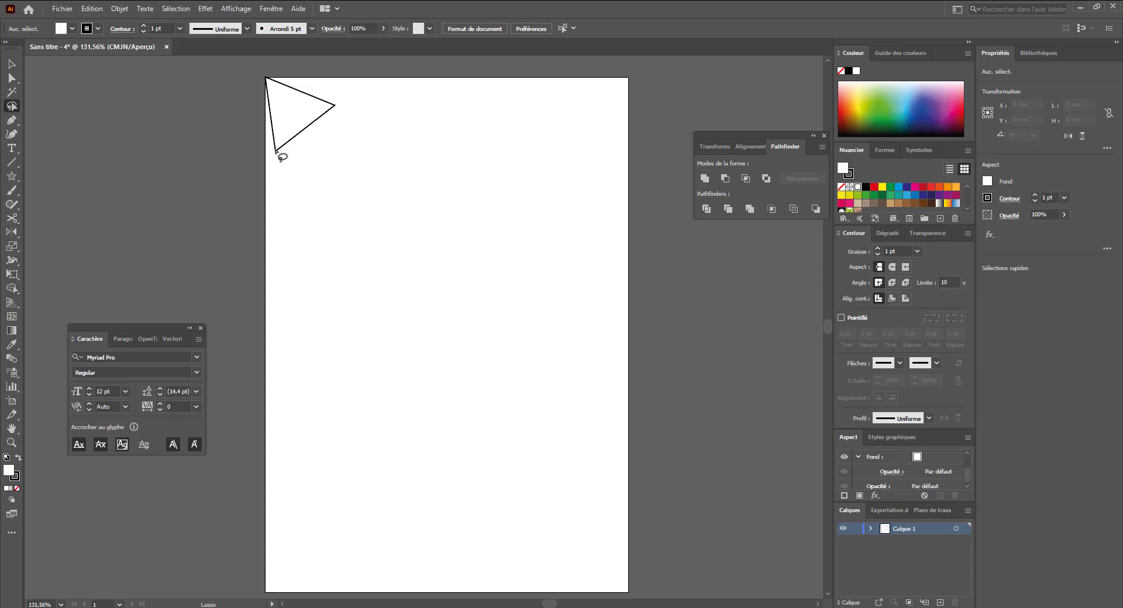
key("a")
left_click_drag(276, 151, 261, 162)
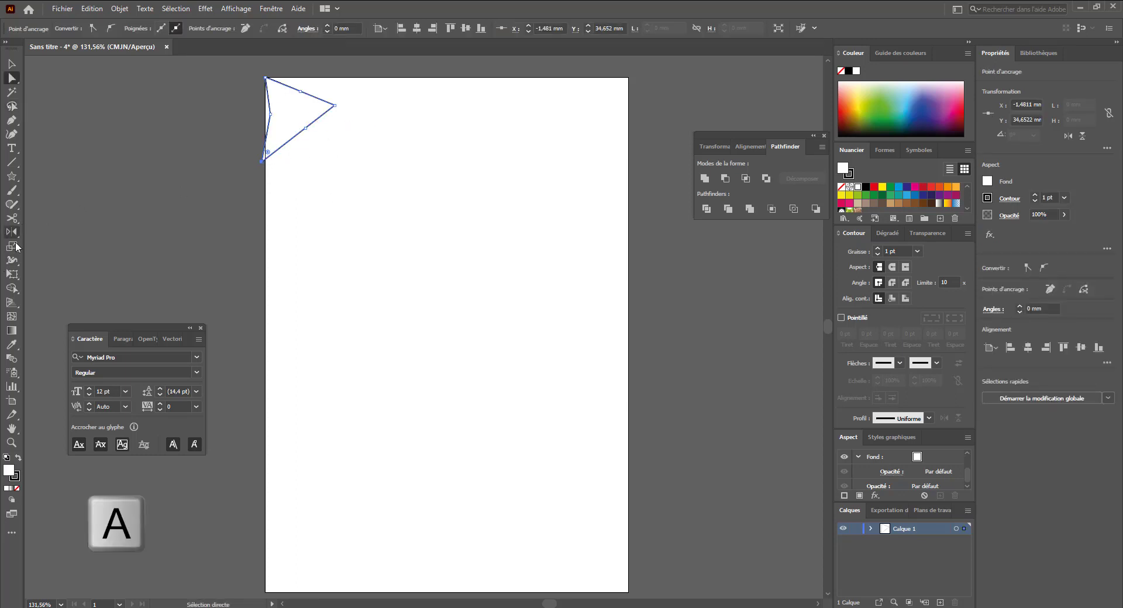
- Delete the extra anchor points on the triangle's three edges with the Pen tool
left_click(11, 120)
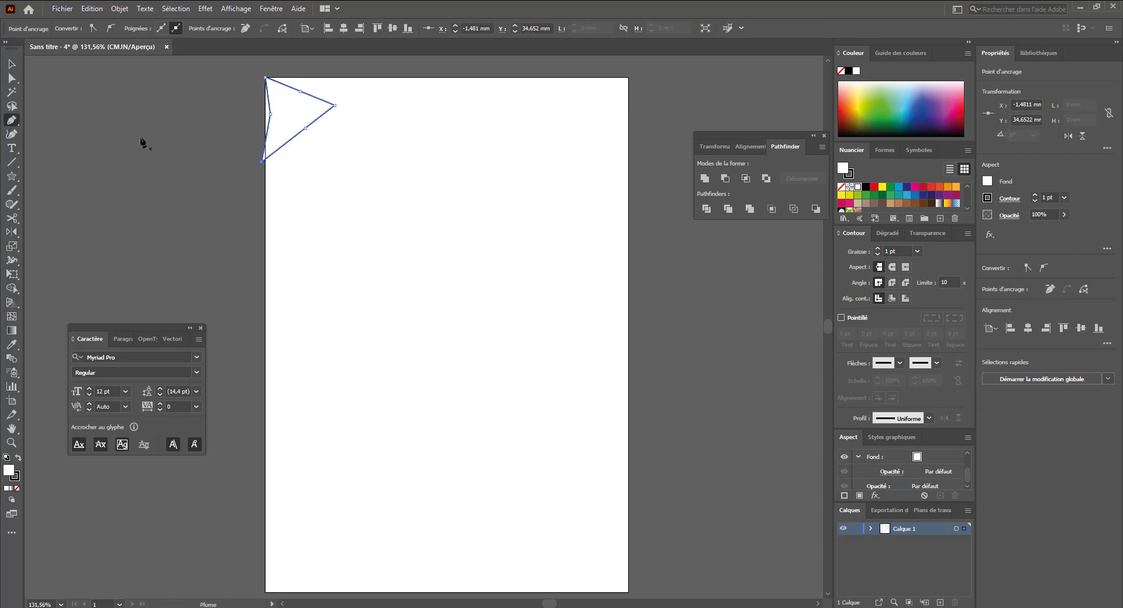
left_click(269, 114)
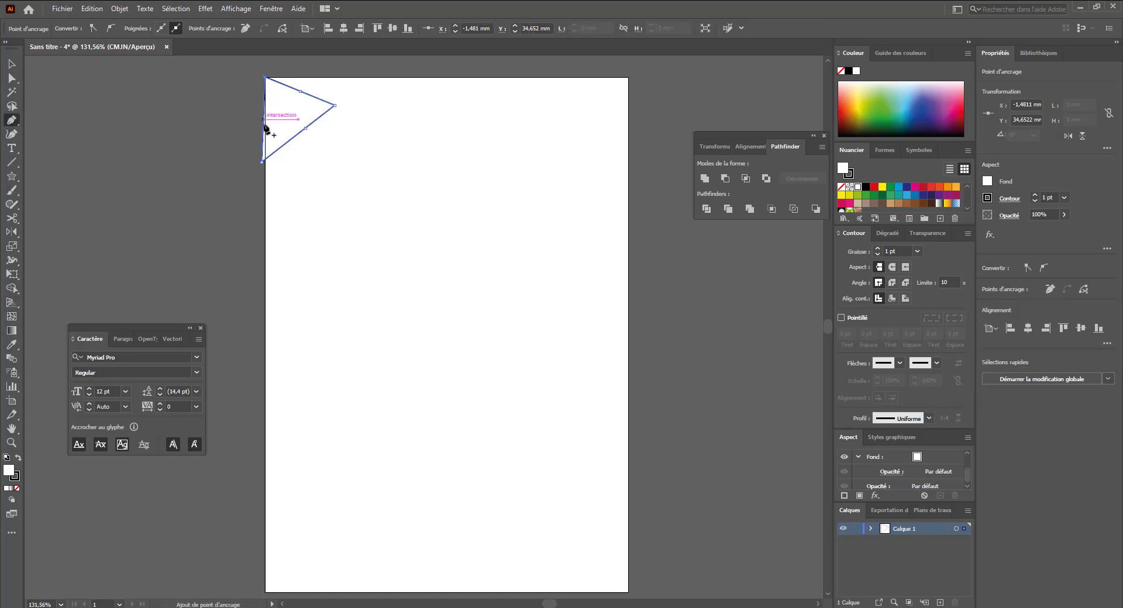
left_click(305, 127)
left_click(300, 91)
key("v")
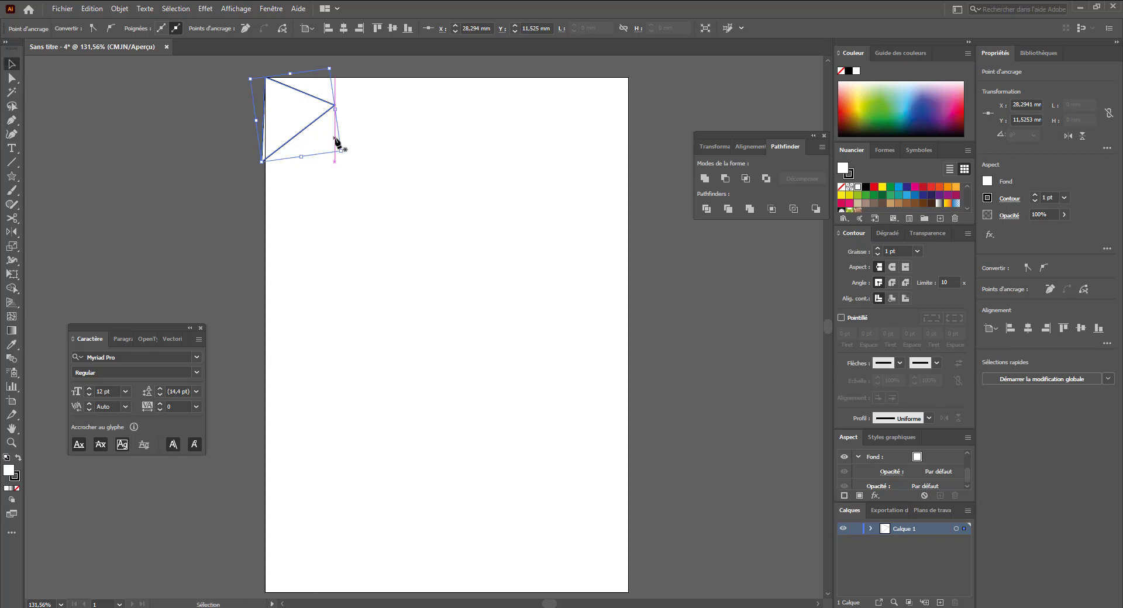
- Snap the lower vertex to the left edge and the right vertex up to the top edge, forming a corner triangle
key("a")
left_click(281, 170)
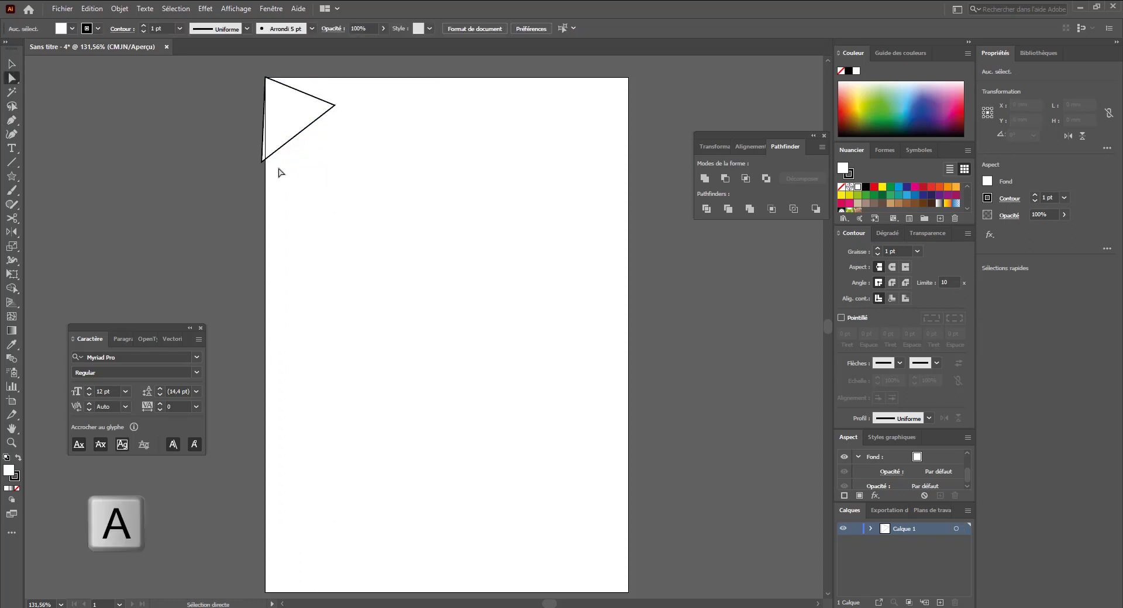
left_click_drag(263, 162, 266, 163)
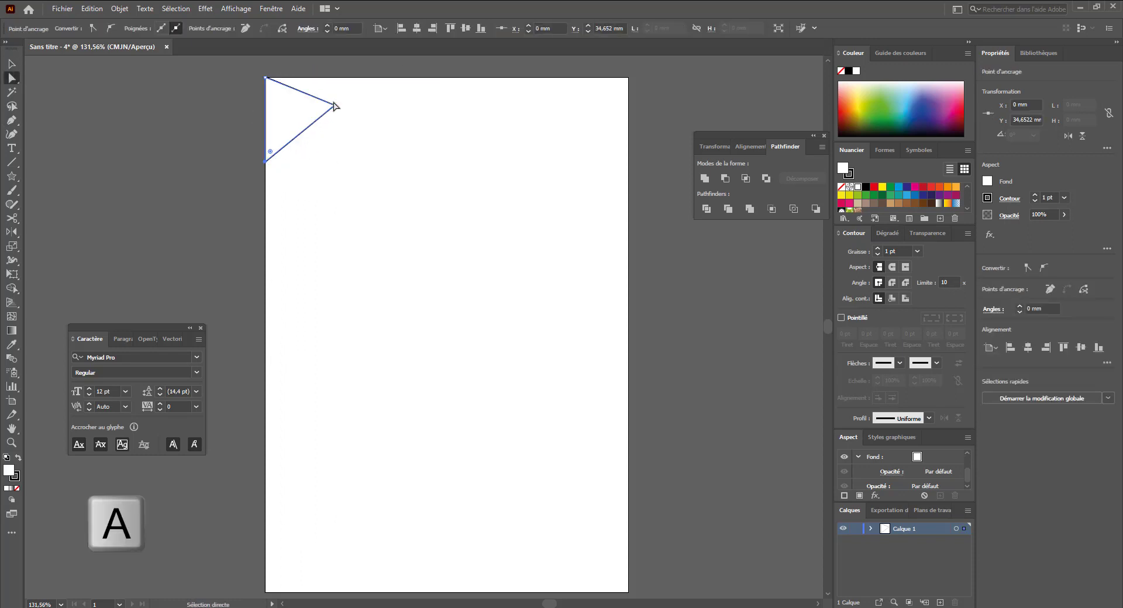
left_click_drag(338, 106, 345, 76)
key("v")
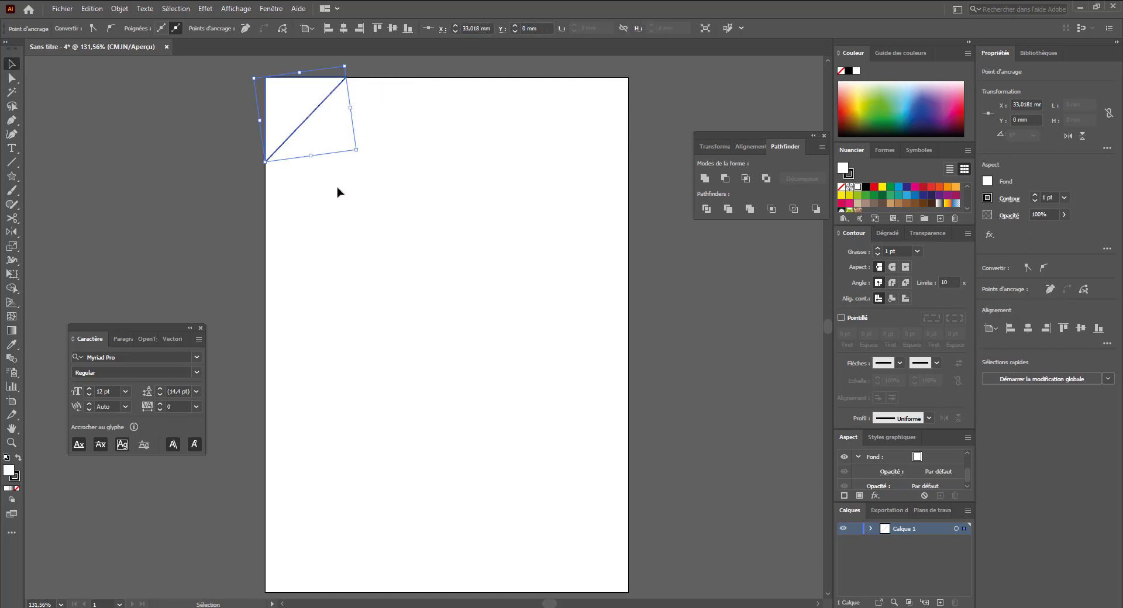
- Enlarge the triangle so it extends past the artboard's top-left corner
left_click(337, 187)
left_click(266, 82)
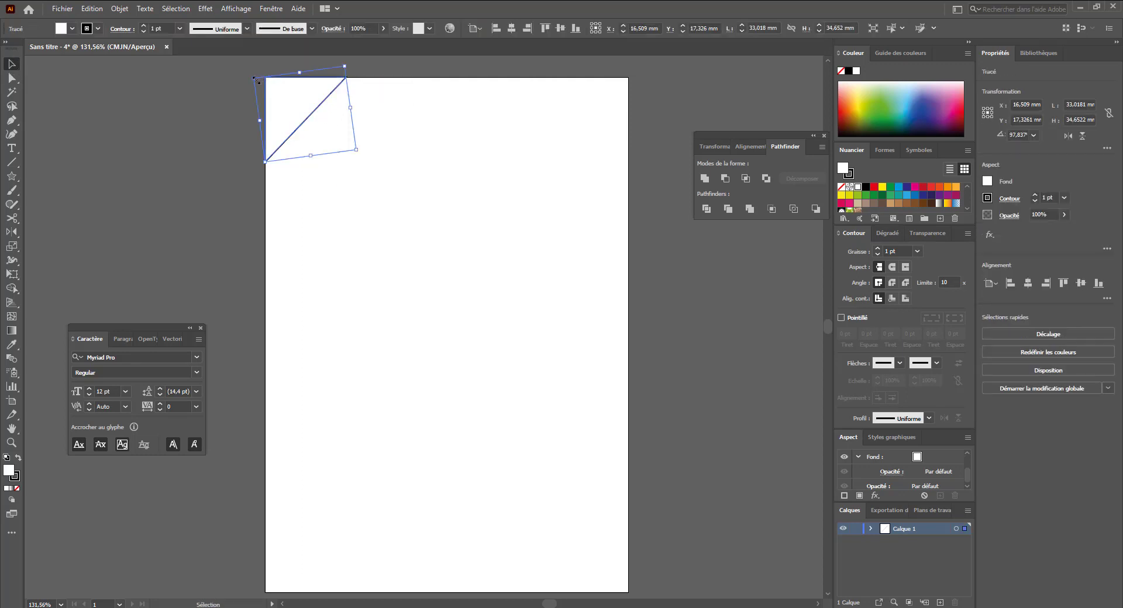
left_click_drag(258, 81, 226, 112)
left_click_drag(281, 183, 289, 175)
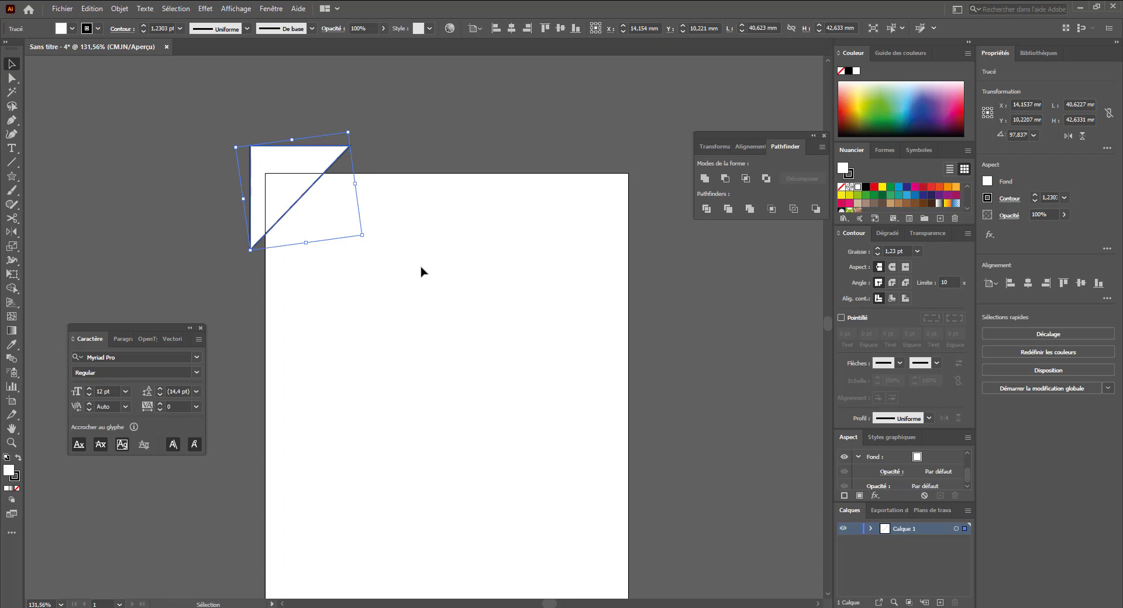
- Set the triangle's stroke to none
key("x")
left_click(842, 188)
left_click(338, 211)
left_click(289, 175)
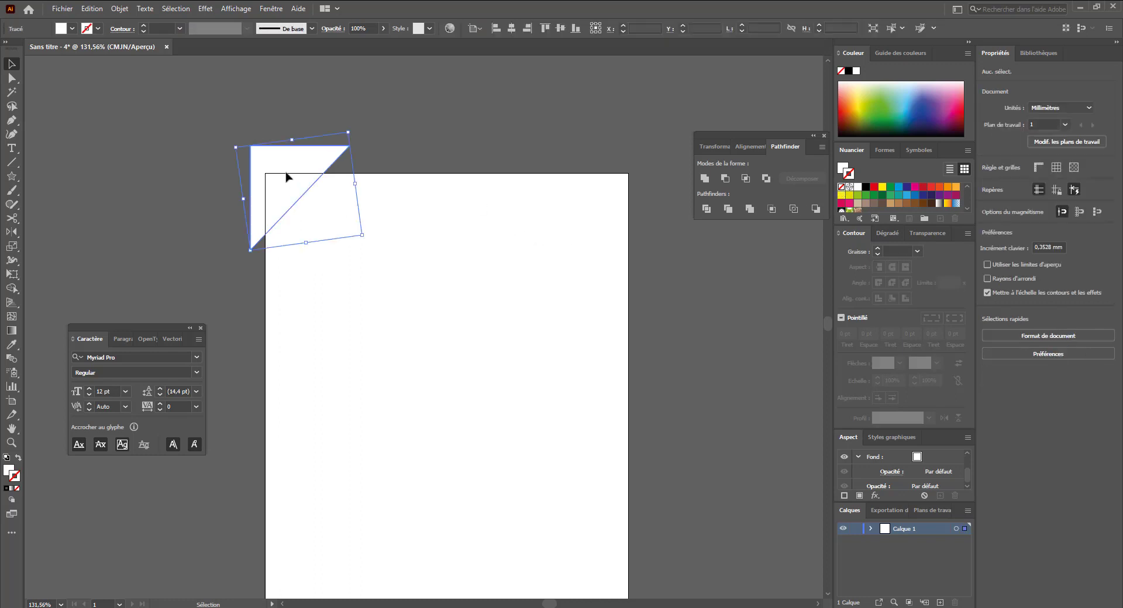
left_click(906, 196)
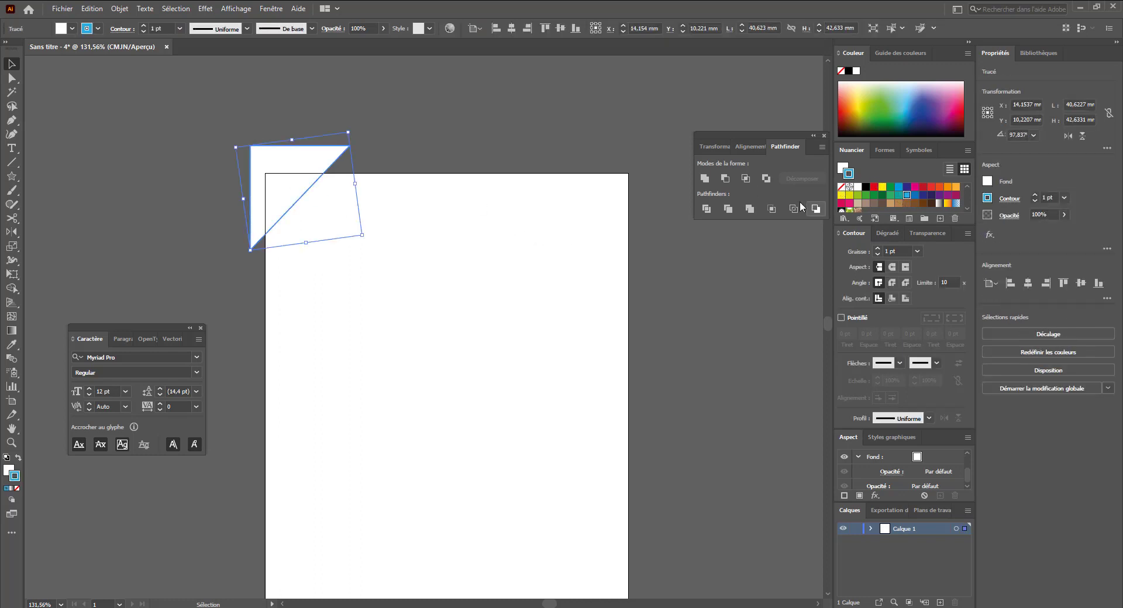
key("ctrl+z")
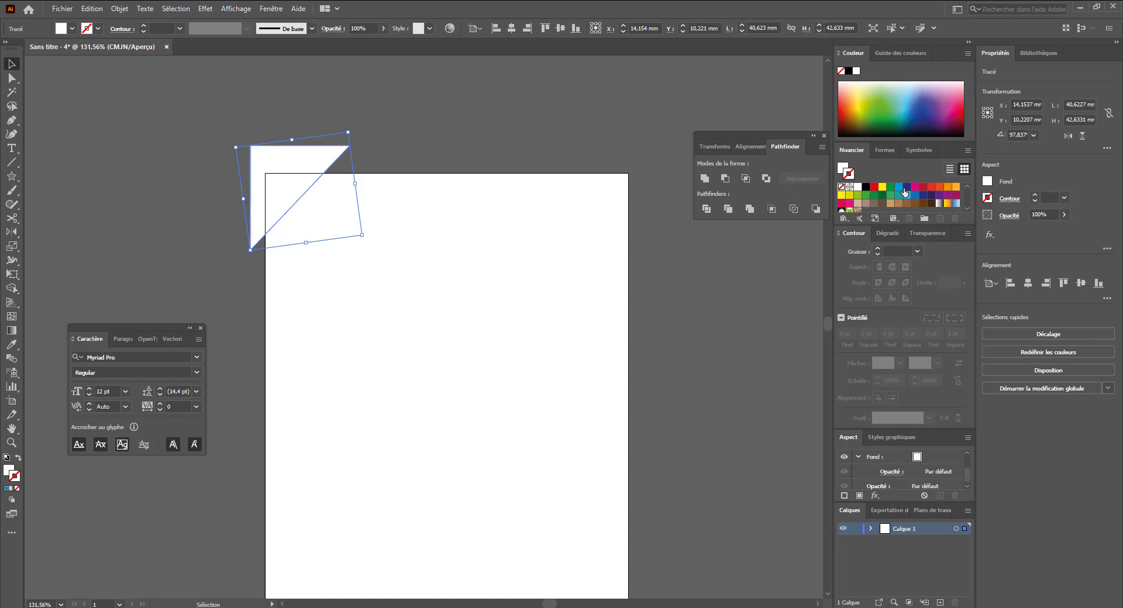
- Fill the triangle with a dark blue swatch
left_click(842, 168)
left_click(899, 187)
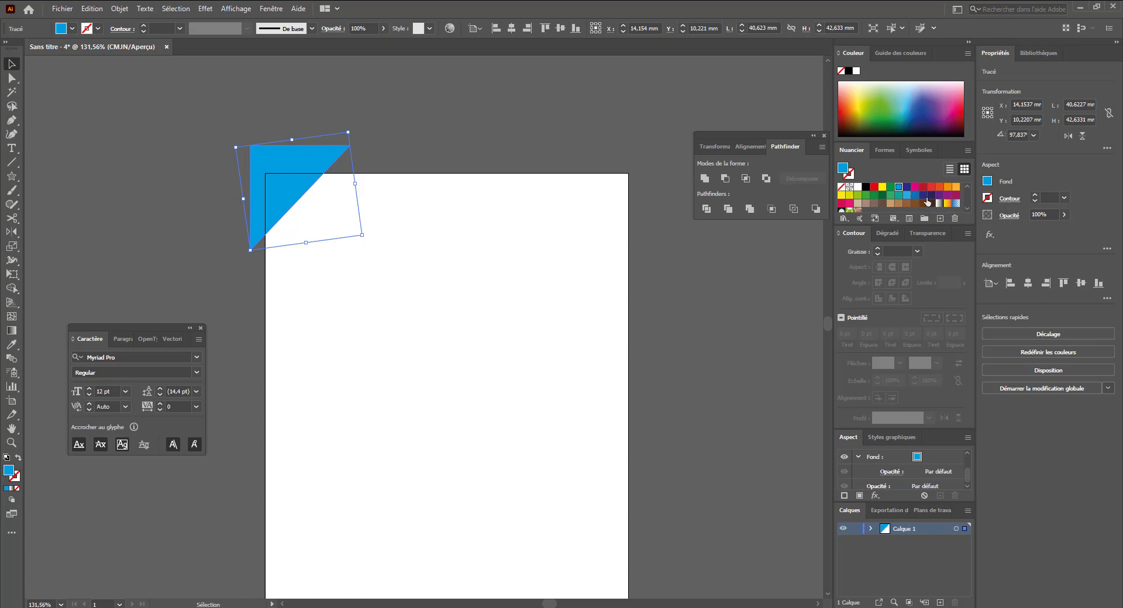
left_click(923, 197)
- Paste a copy behind the triangle, shift it slightly down and right, and fill it white
left_click(517, 144)
left_click_drag(473, 247, 483, 216)
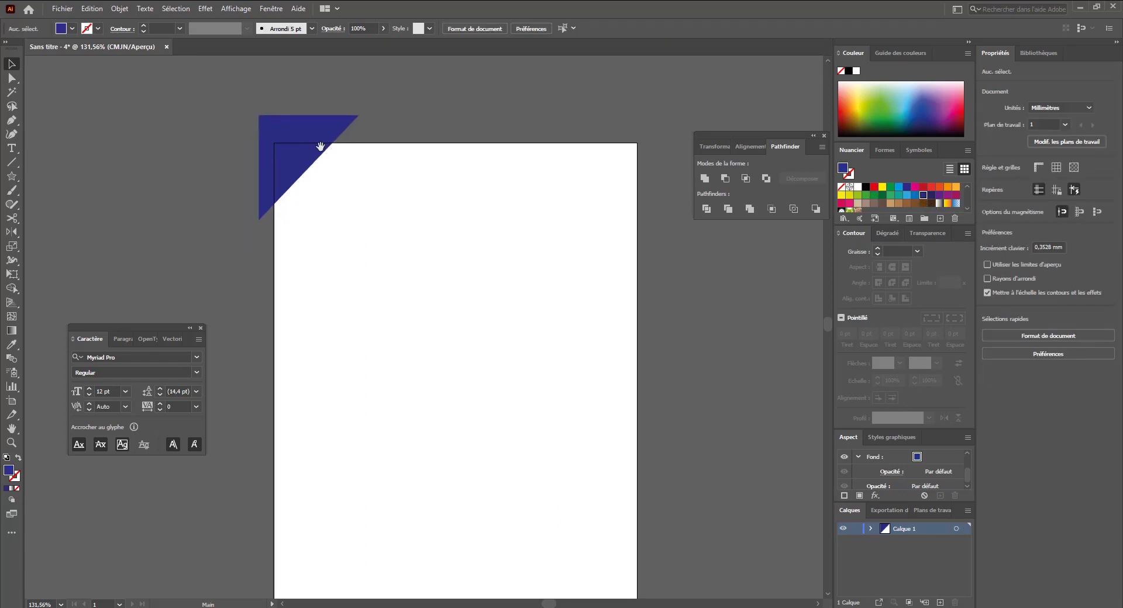
left_click(309, 150)
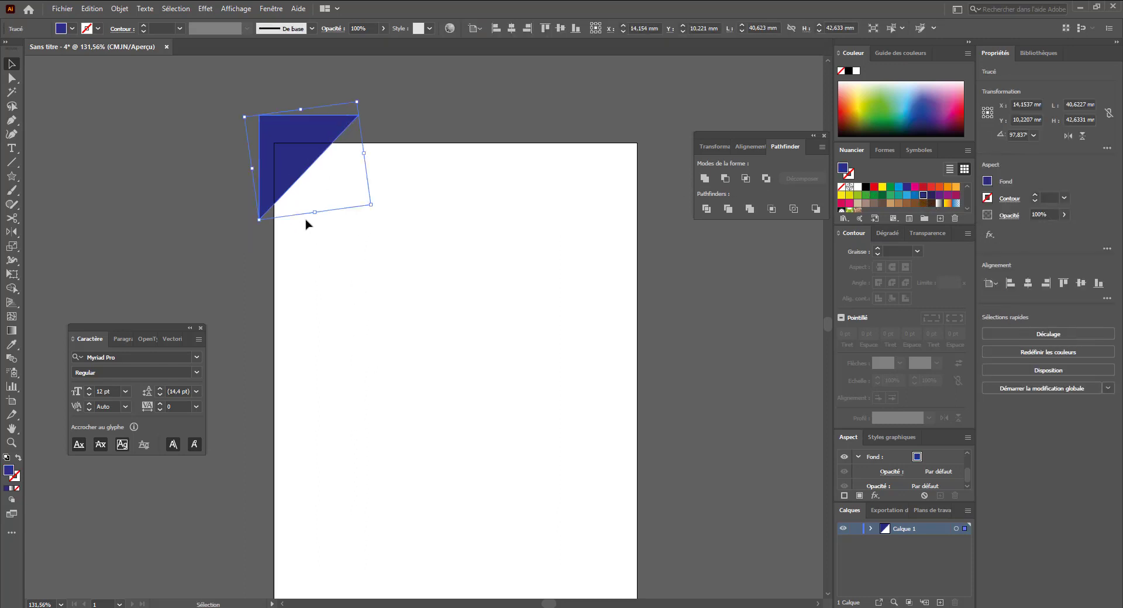
key("a")
key("v")
key("ctrl+b")
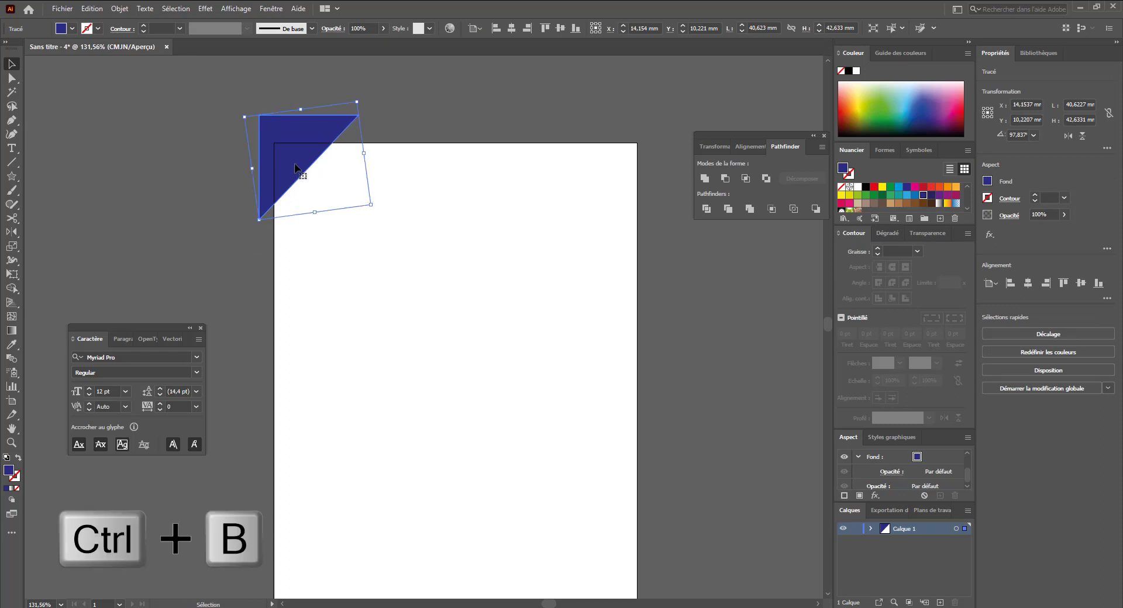
key("a")
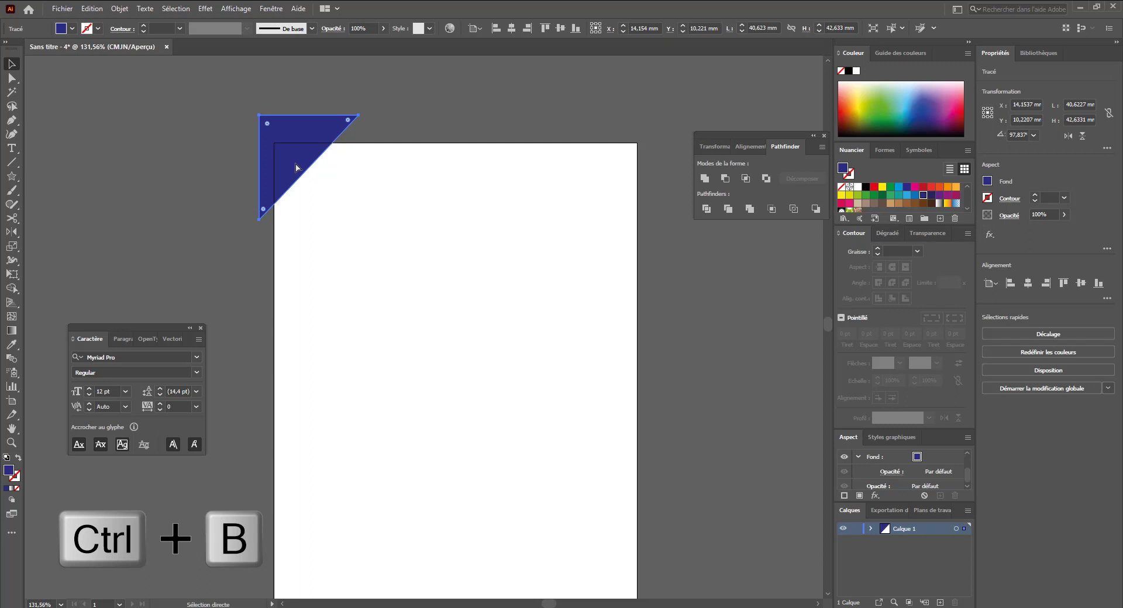
left_click_drag(296, 168, 307, 175)
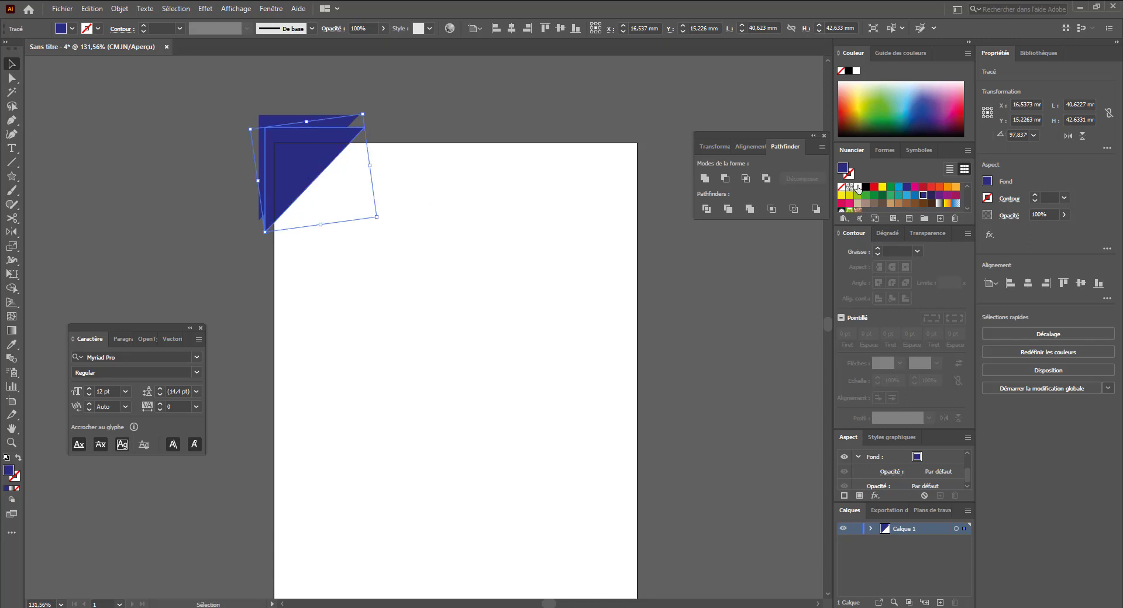
left_click(857, 189)
- Bring the blue triangle to the front
left_click(328, 168)
left_click(314, 121)
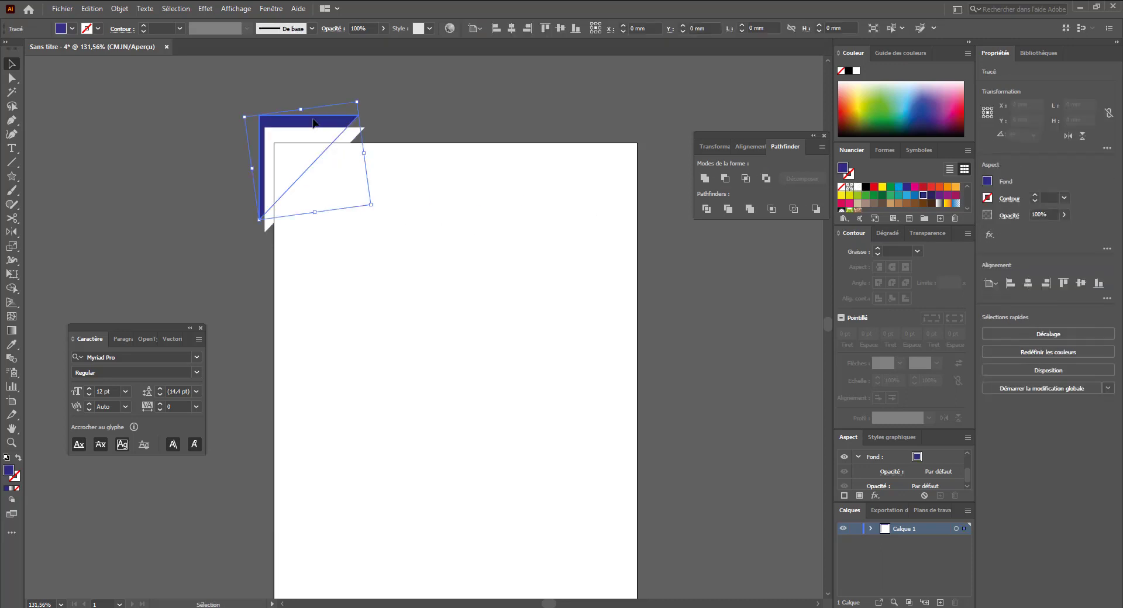
right_click(321, 125)
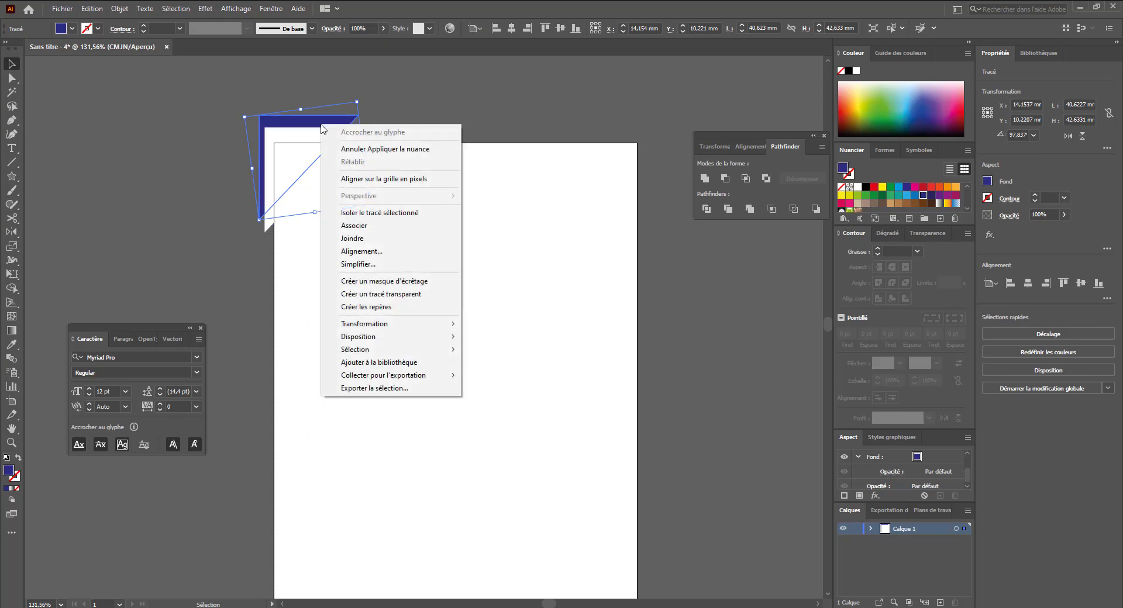
mouse_move(382, 343)
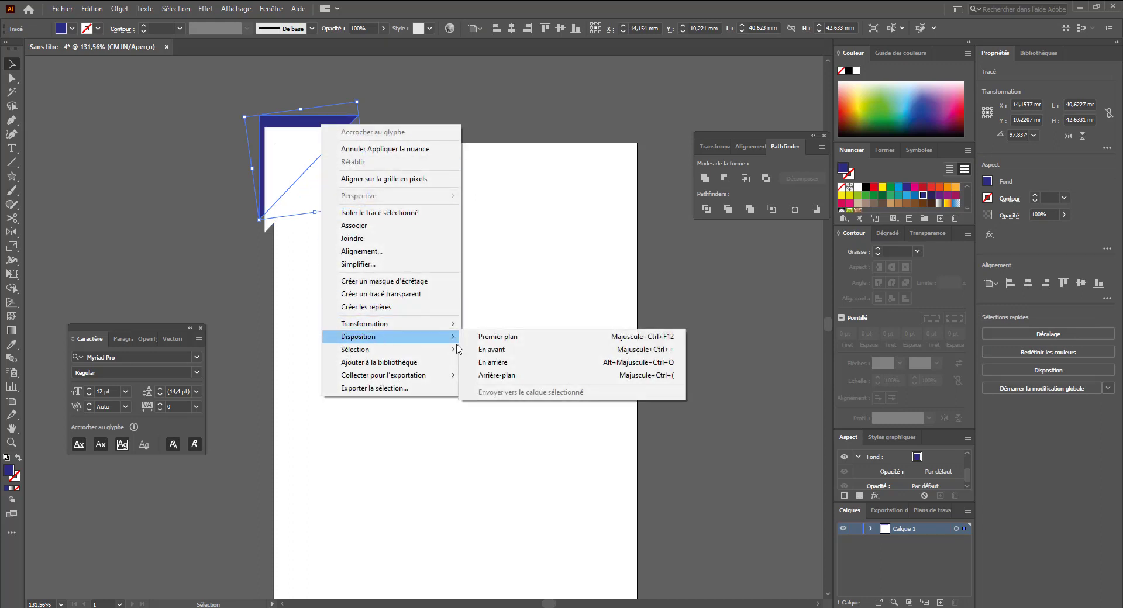
left_click(547, 337)
- Select the white copy and open a Drop Shadow effect, lowering its opacity to 36%
left_click(358, 207)
left_click(363, 154)
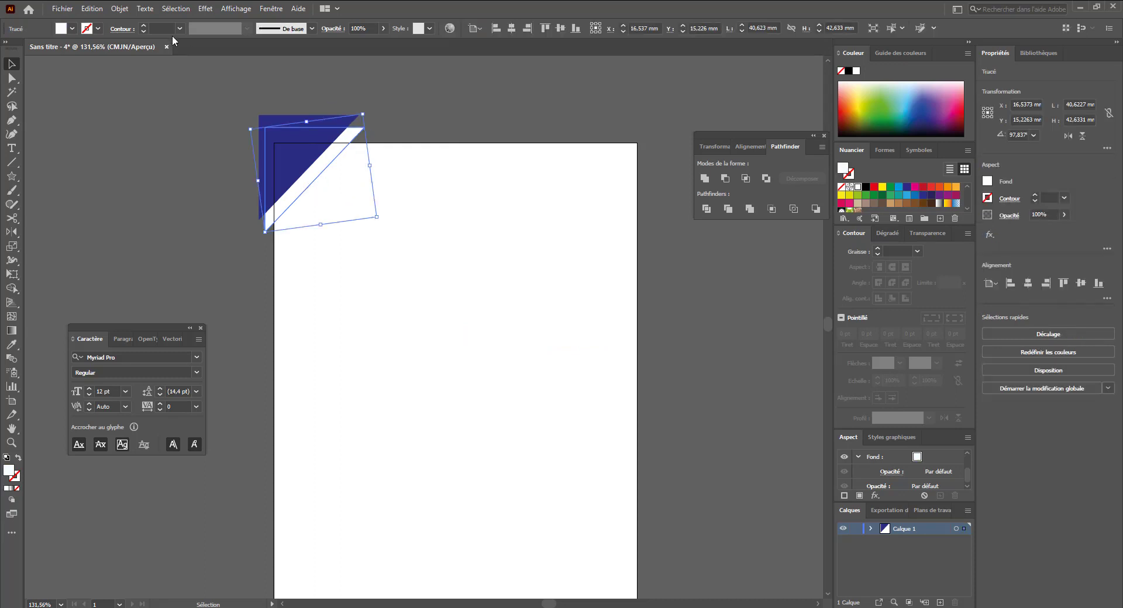
left_click(204, 10)
mouse_move(237, 143)
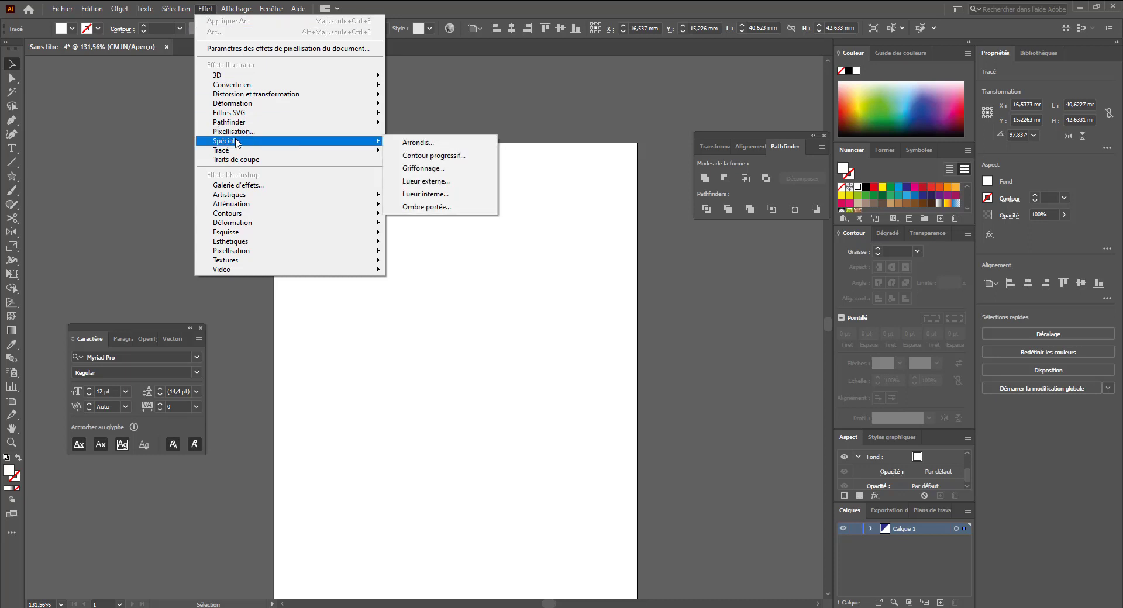
left_click(427, 207)
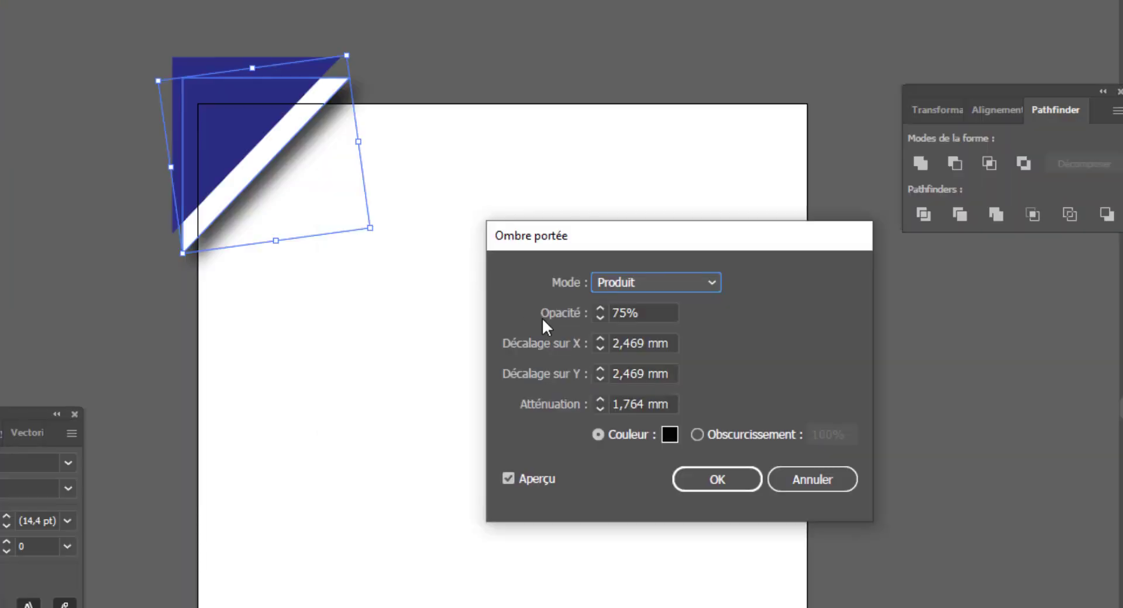
left_click(600, 317)
left_click(599, 317)
left_click(600, 318)
left_click(599, 317)
left_click(599, 318)
left_click(599, 317)
left_click(600, 317)
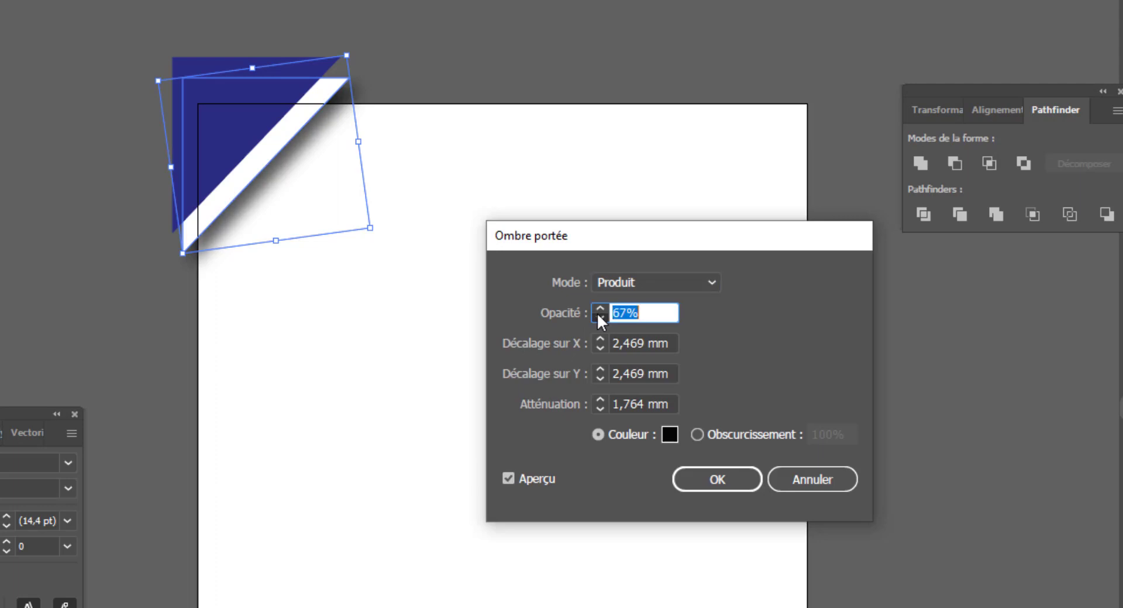
left_click(599, 317)
left_click(600, 318)
left_click(599, 318)
left_click(599, 318)
left_click(600, 317)
left_click(595, 316)
left_click(594, 316)
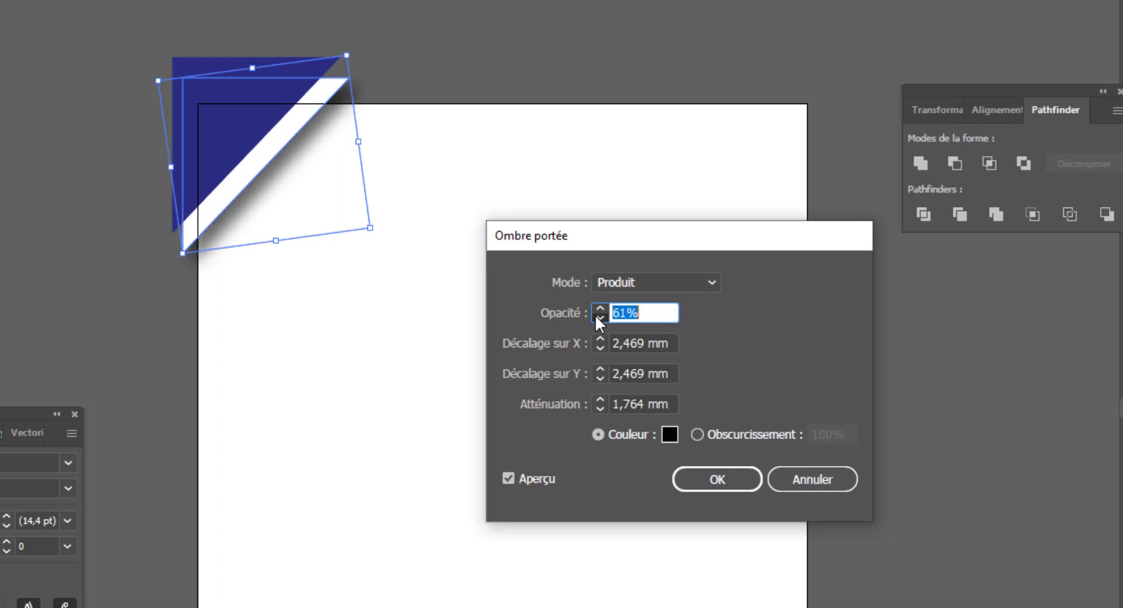
left_click(600, 319)
left_click(600, 319)
left_click(600, 320)
left_click(599, 319)
left_click(599, 319)
left_click(599, 319)
left_click(600, 320)
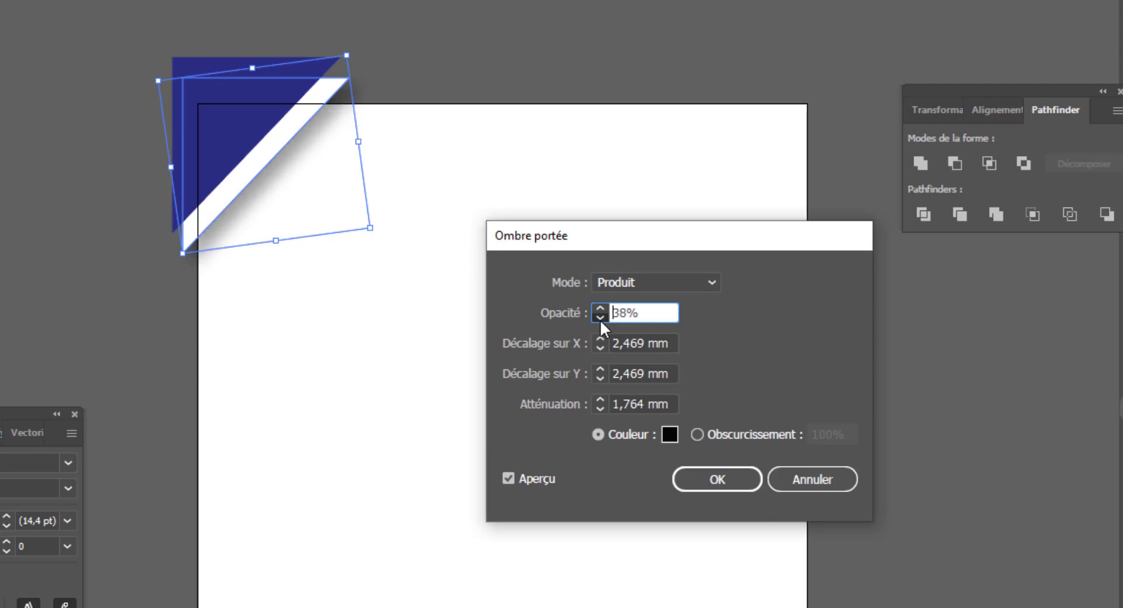
left_click(600, 320)
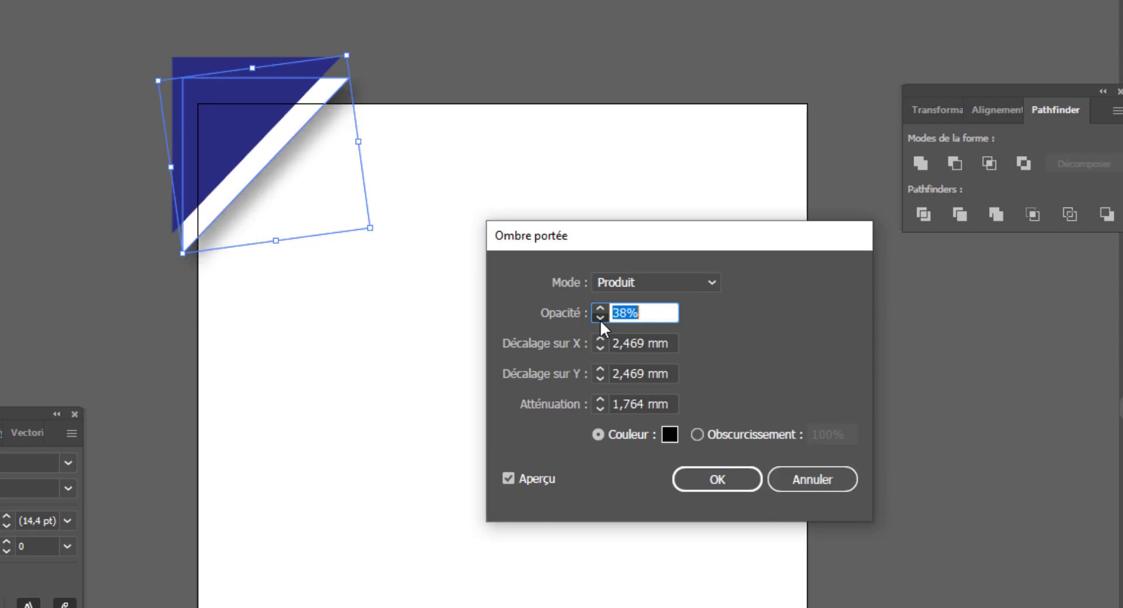
- Set the drop shadow's blur to 1 mm and its Y offset to -2 mm
left_click(597, 407)
left_click(598, 407)
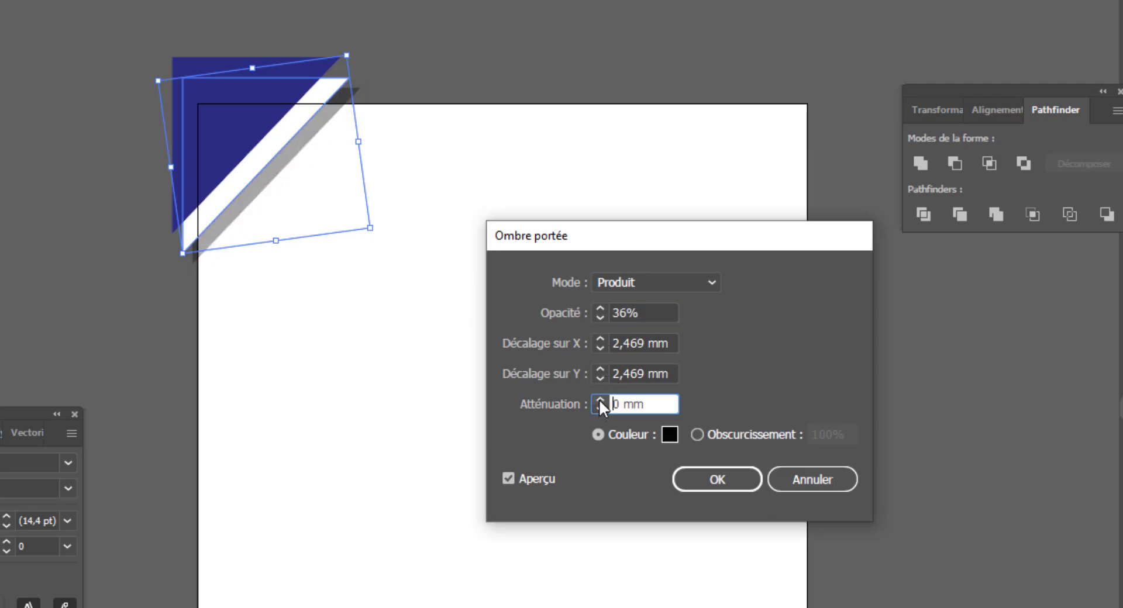
left_click(598, 399)
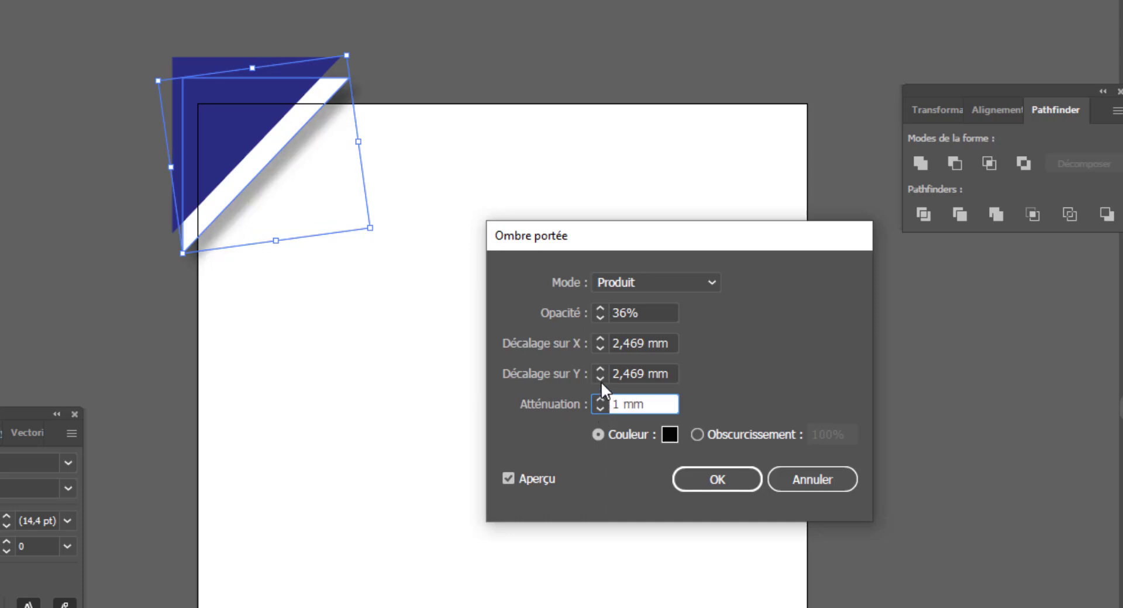
left_click(601, 380)
left_click(601, 380)
left_click(601, 380)
left_click(601, 380)
left_click(601, 380)
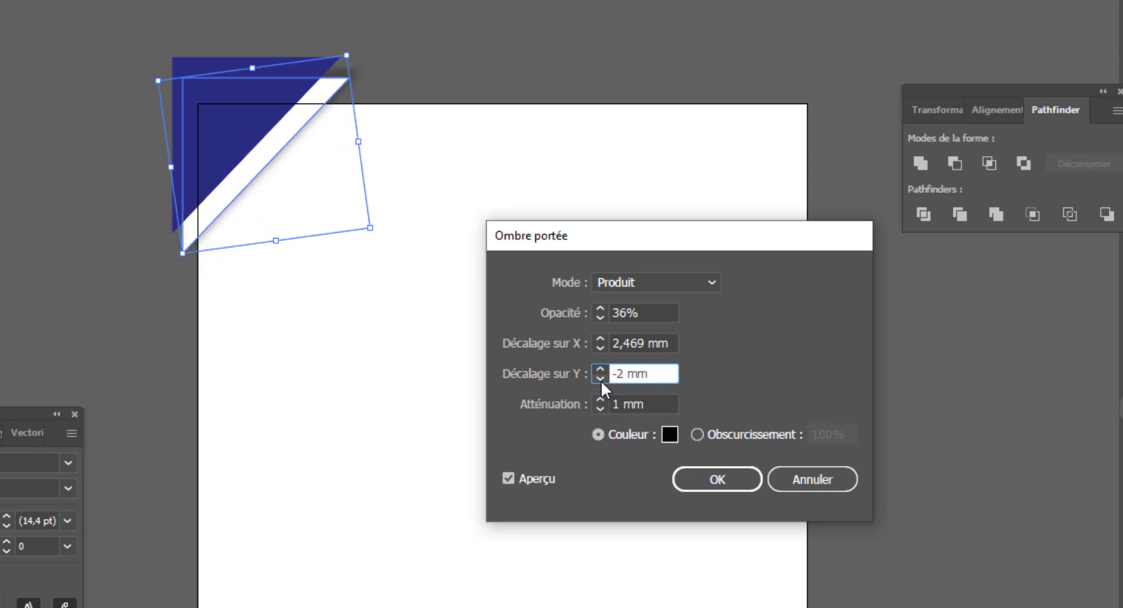
- Set the shadow's X offset to 4 mm and opacity to 27%, then apply the drop shadow
left_click(602, 346)
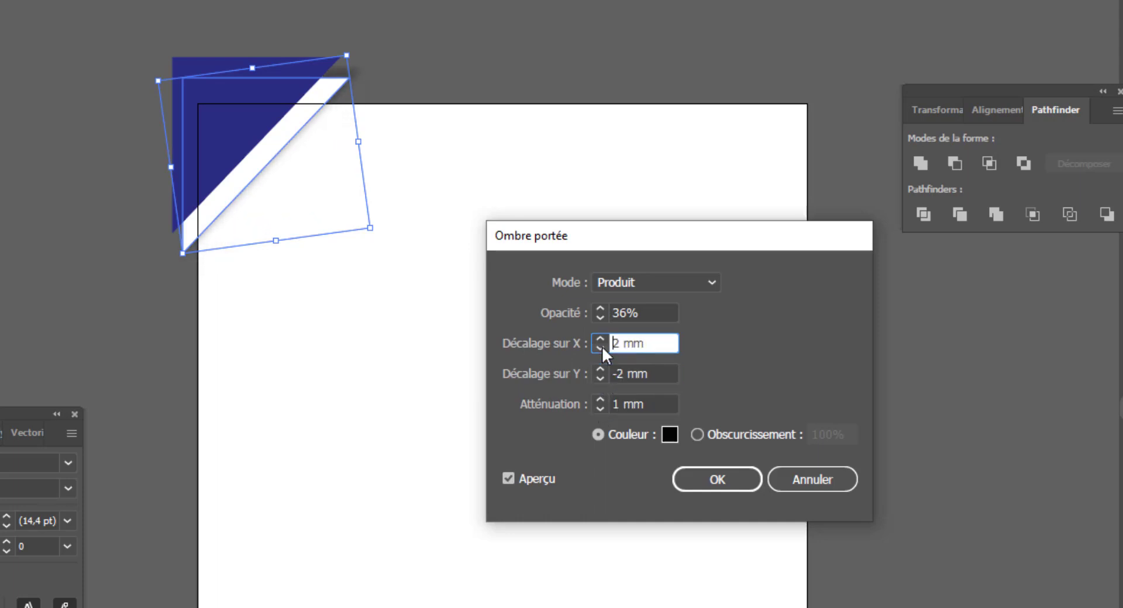
left_click(602, 346)
left_click(605, 338)
left_click(604, 338)
left_click(604, 338)
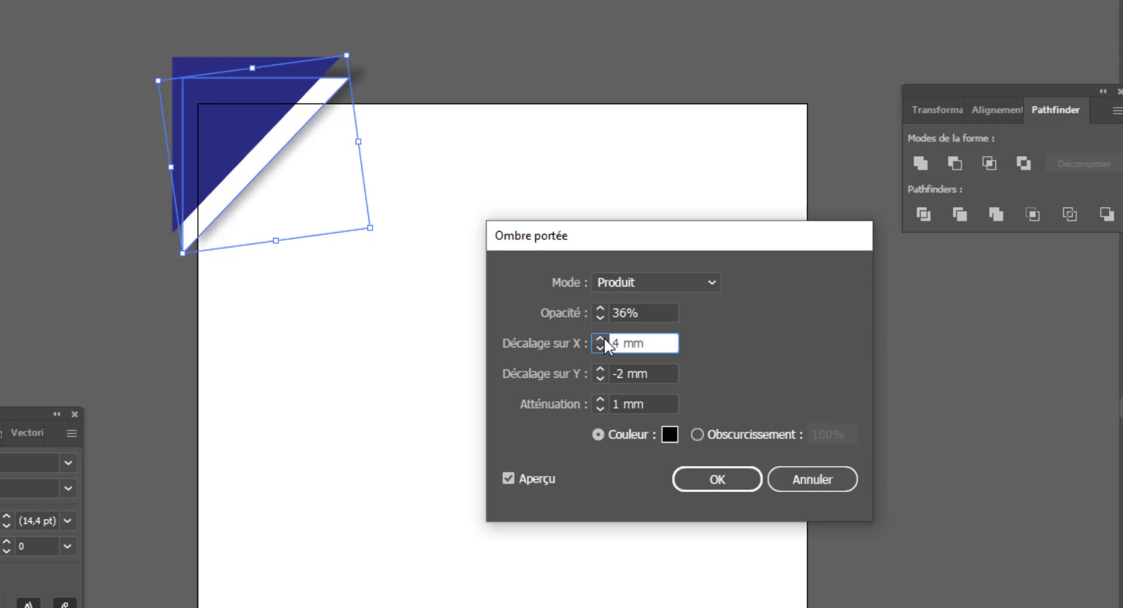
left_click(595, 317)
left_click(595, 317)
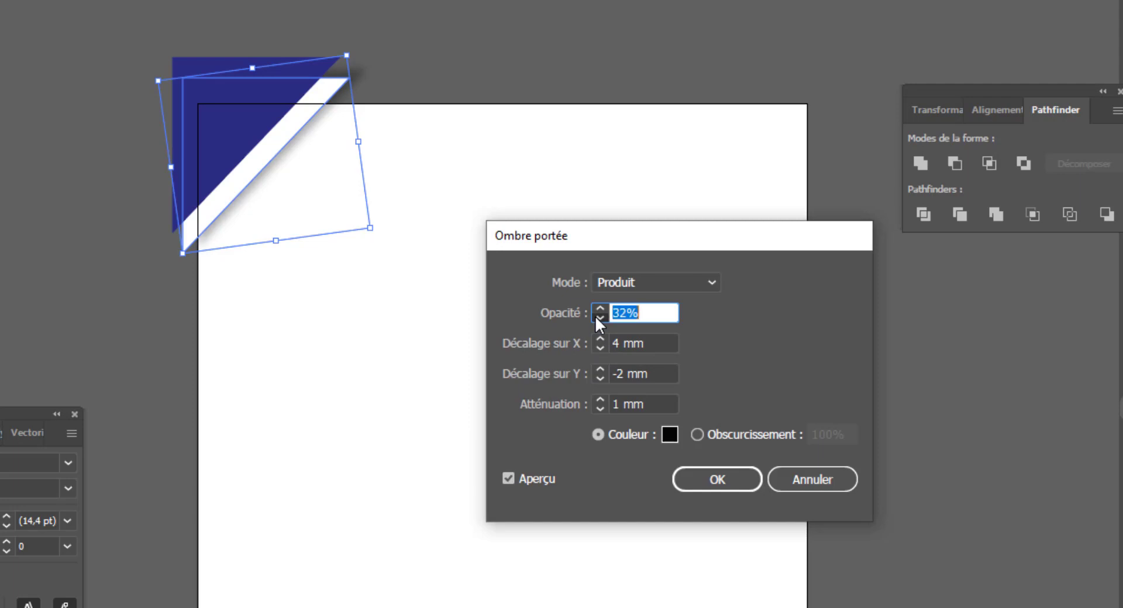
left_click(596, 317)
left_click(595, 317)
left_click(717, 480)
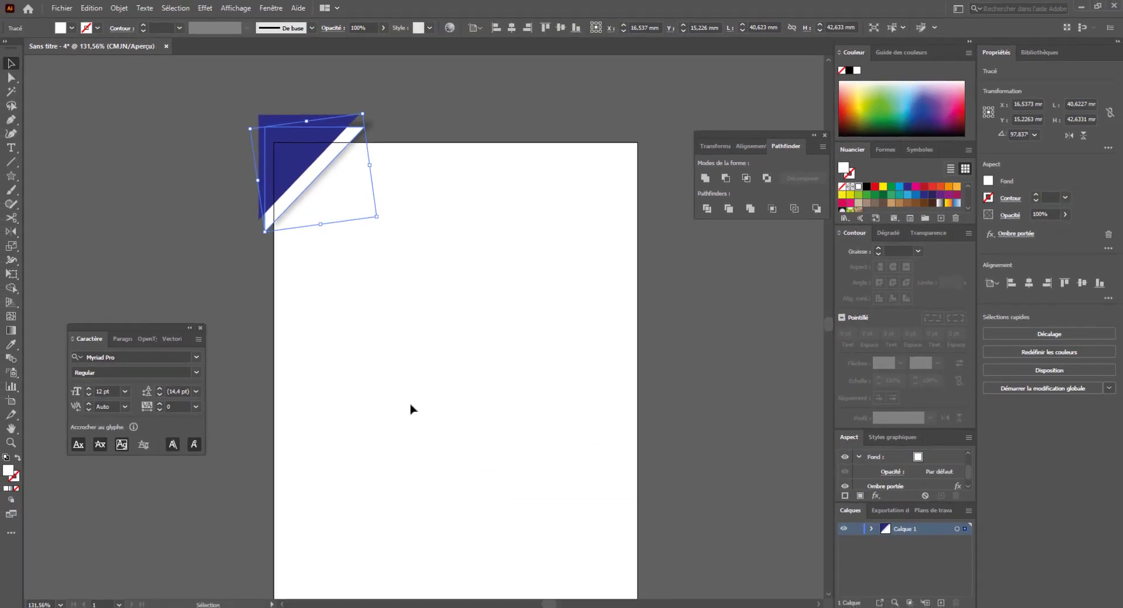
- Paste another copy of the white triangle behind and stretch it outward beyond the corner
left_click(299, 203)
key("a")
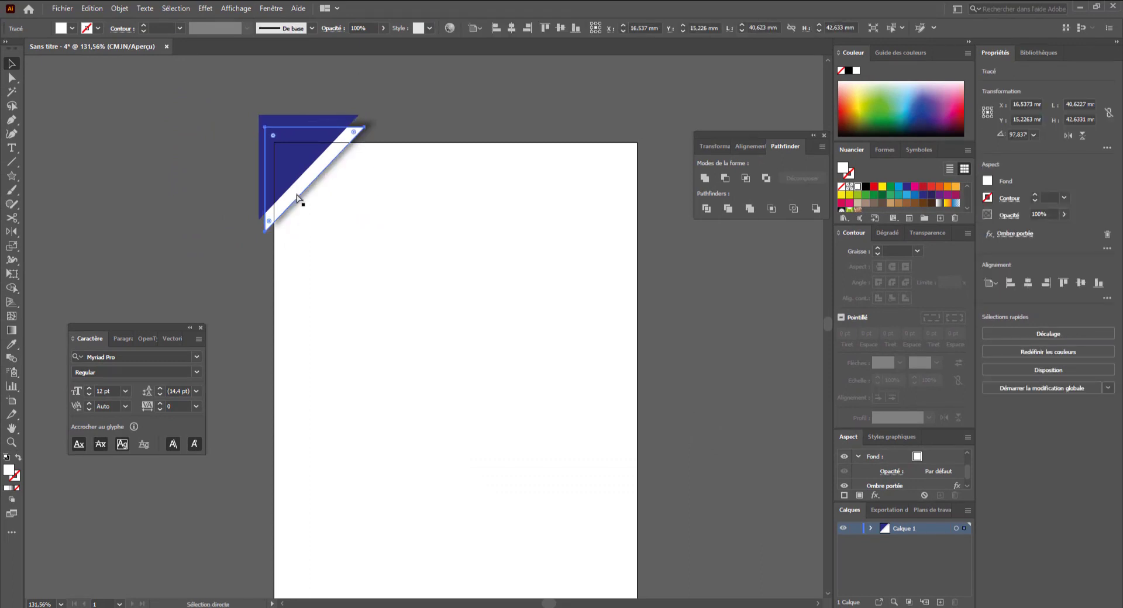
key("ctrl+b")
left_click_drag(295, 213, 254, 263)
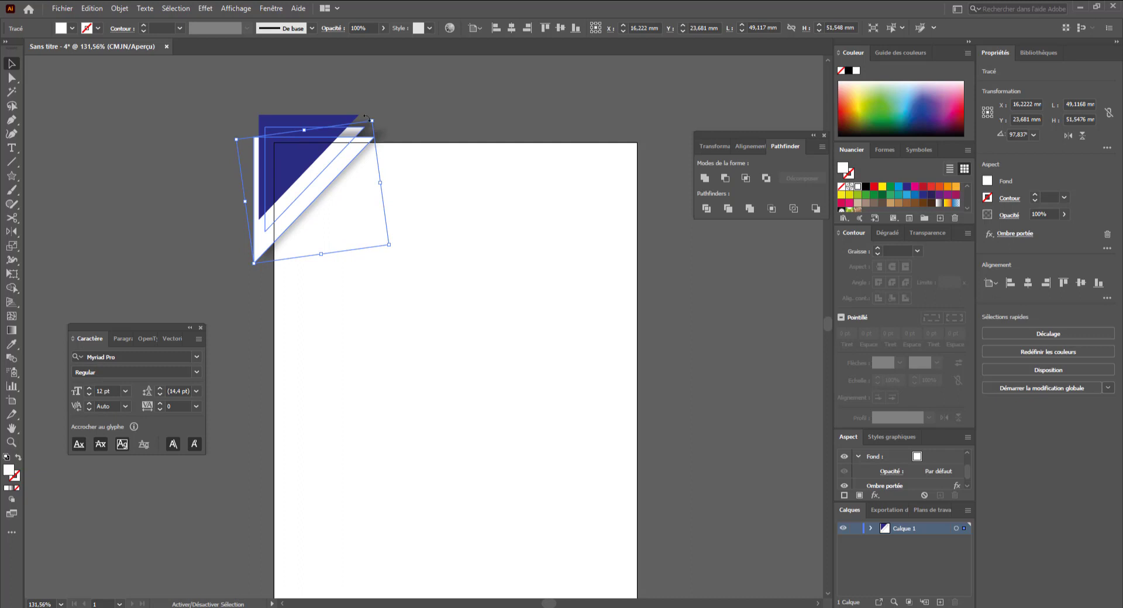
left_click_drag(377, 117, 381, 109)
- Send the enlarged white copy to the back and fine-tune the position of the layered triangles
right_click(338, 167)
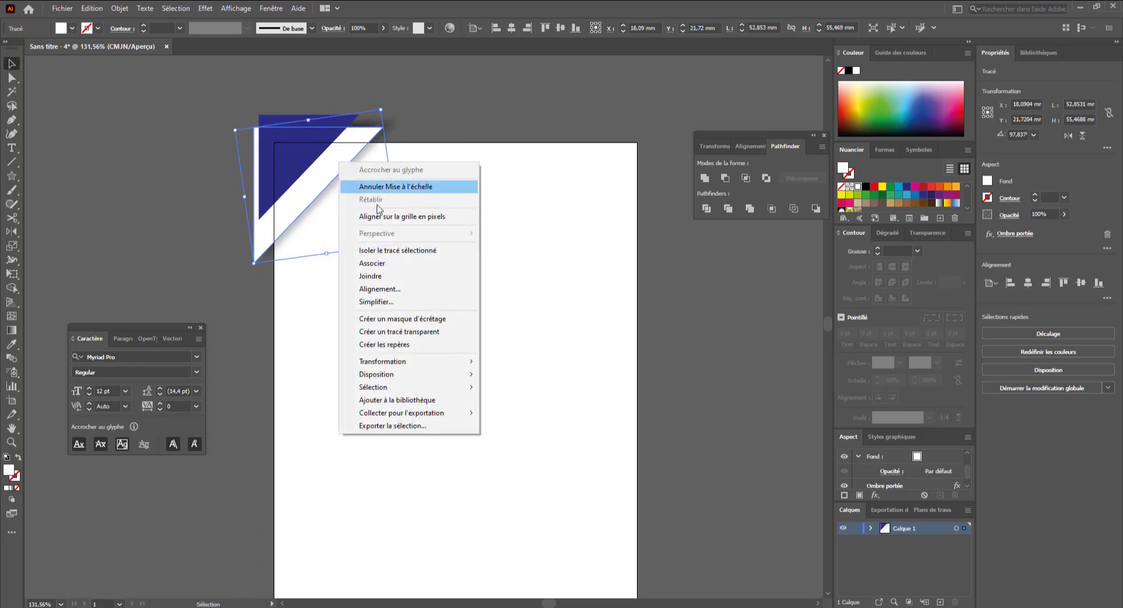
mouse_move(412, 377)
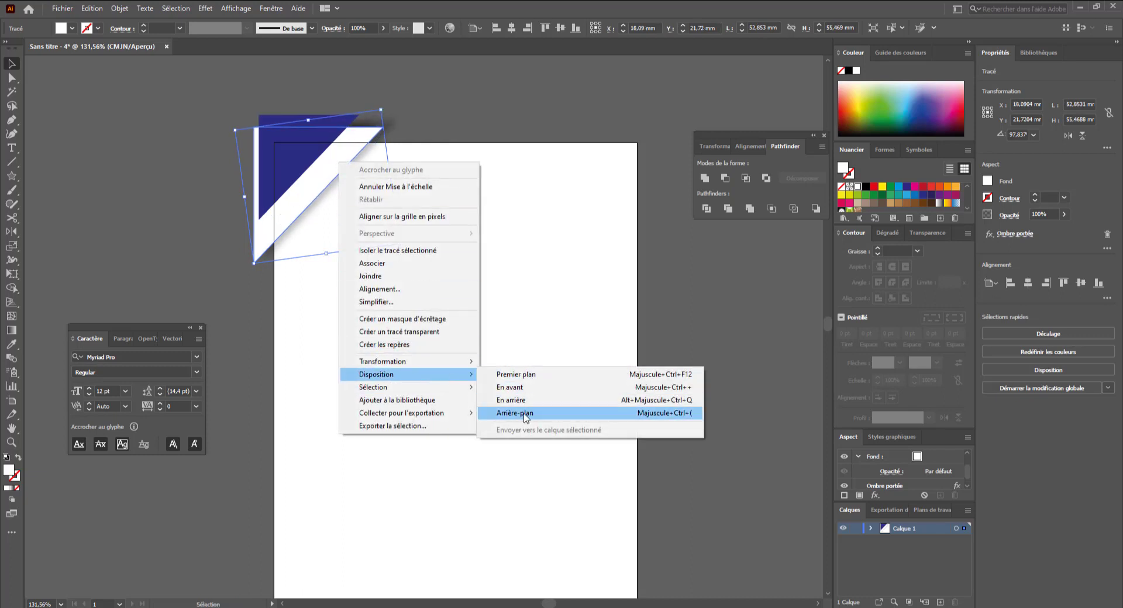
left_click(525, 413)
left_click(406, 403)
left_click(335, 175)
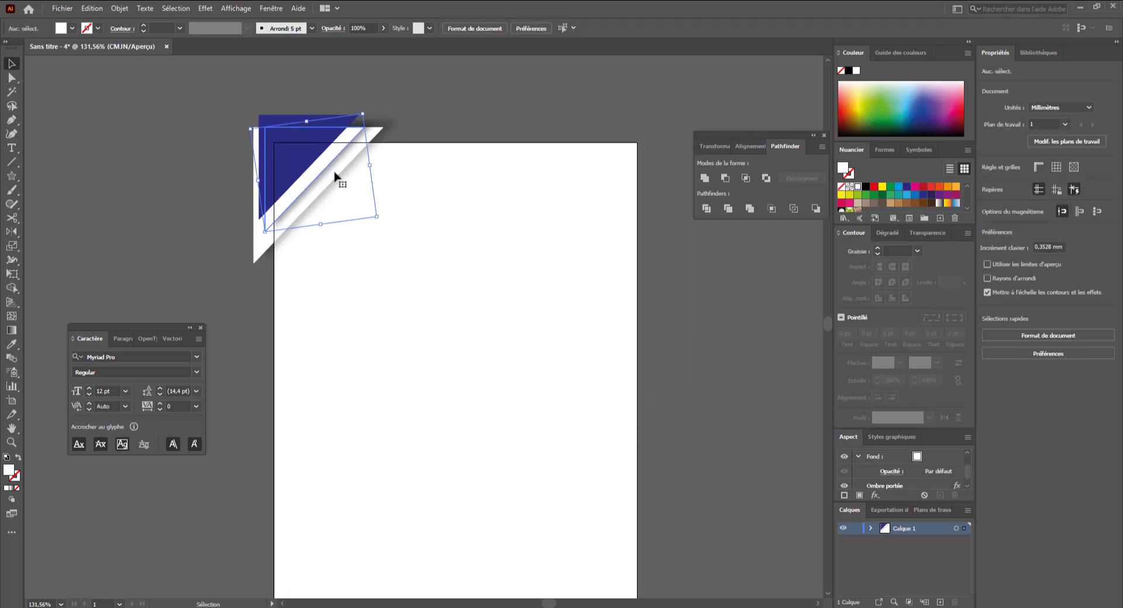
left_click_drag(381, 131, 372, 108)
left_click(342, 147)
left_click(420, 223)
- Select all three corner triangles and duplicate them down to the page's bottom-right corner
key("space")
mouse_move(414, 268)
left_mouse_down()
mouse_move(426, 287)
mouse_move(396, 256)
mouse_move(394, 272)
left_mouse_up()
key("ctrl")
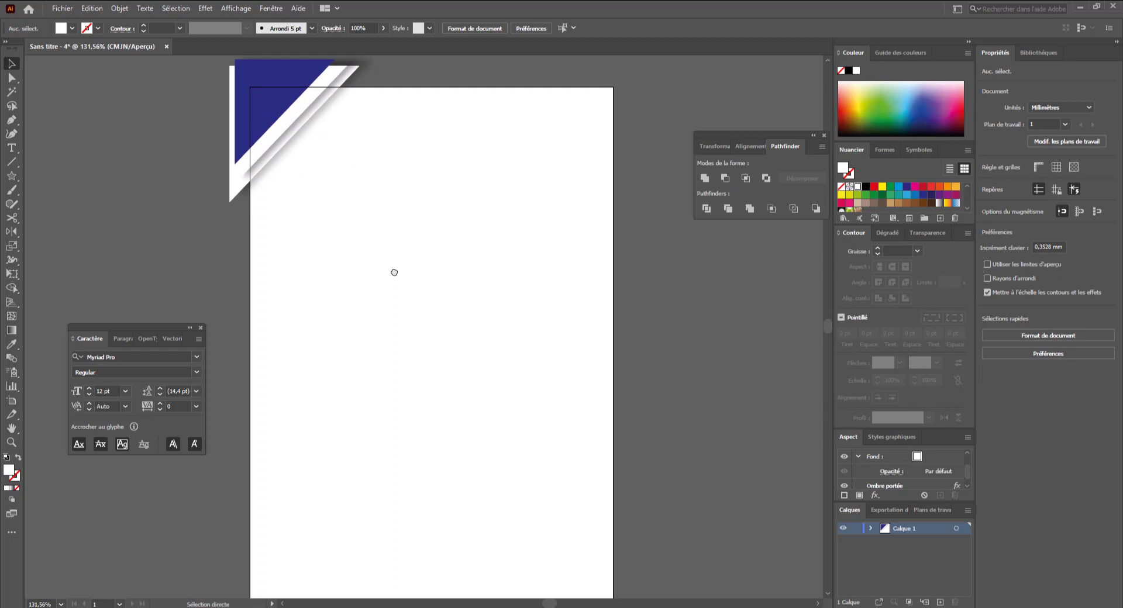
key("ctrl+1")
left_click_drag(395, 273, 393, 325)
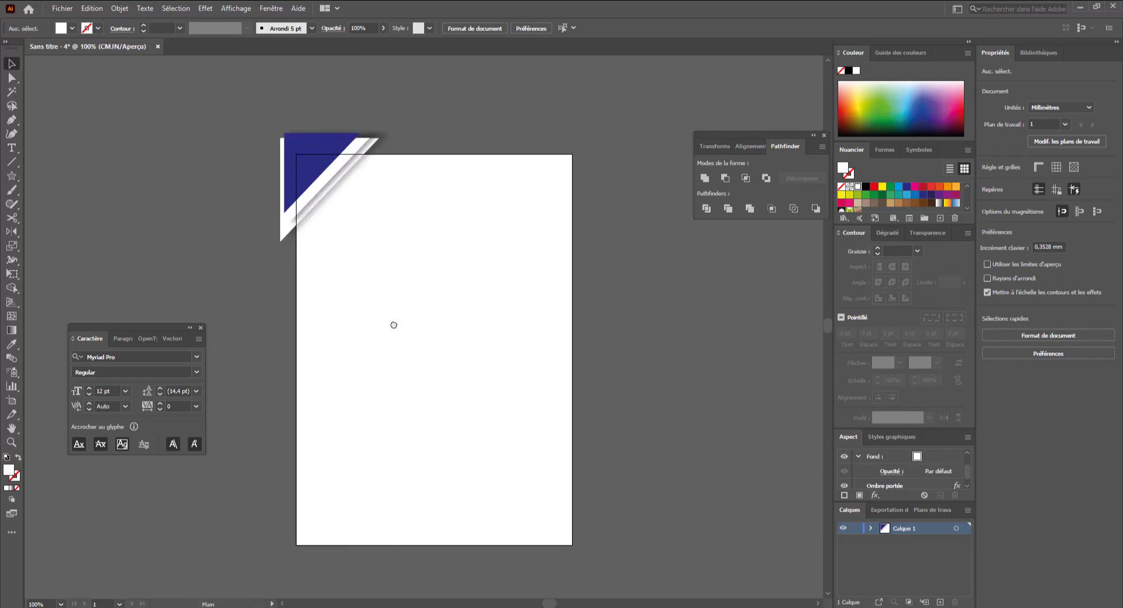
left_click_drag(245, 124, 387, 235)
left_click_drag(318, 176, 504, 478)
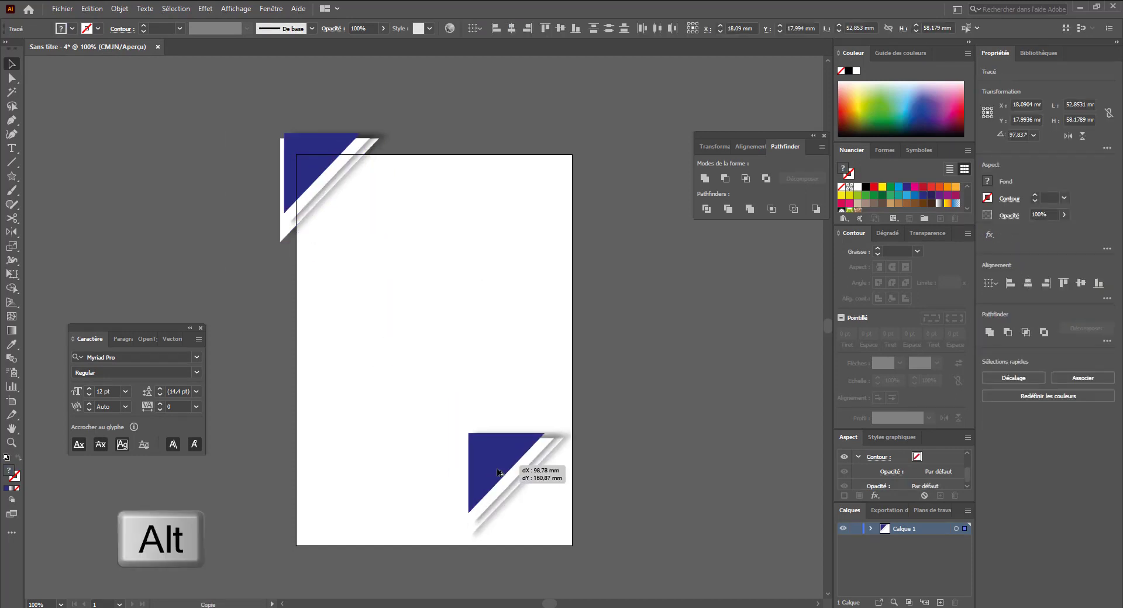
- Group the duplicated triangles, rotate the group to point into the bottom-right corner, and fit it there
left_click_drag(564, 421, 504, 475)
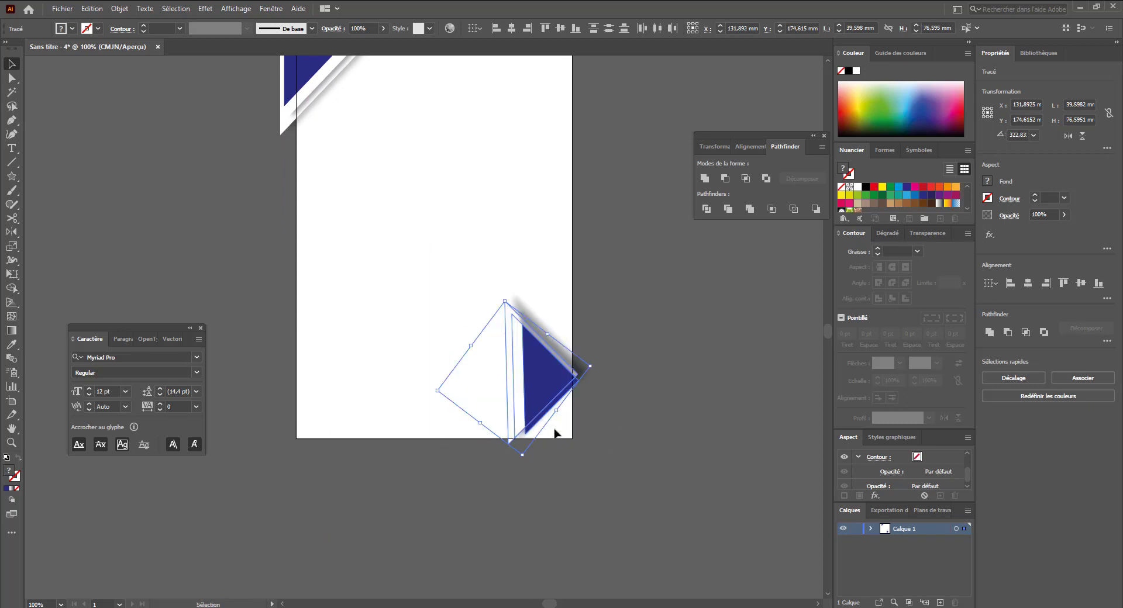
key("ctrl+z")
right_click(507, 364)
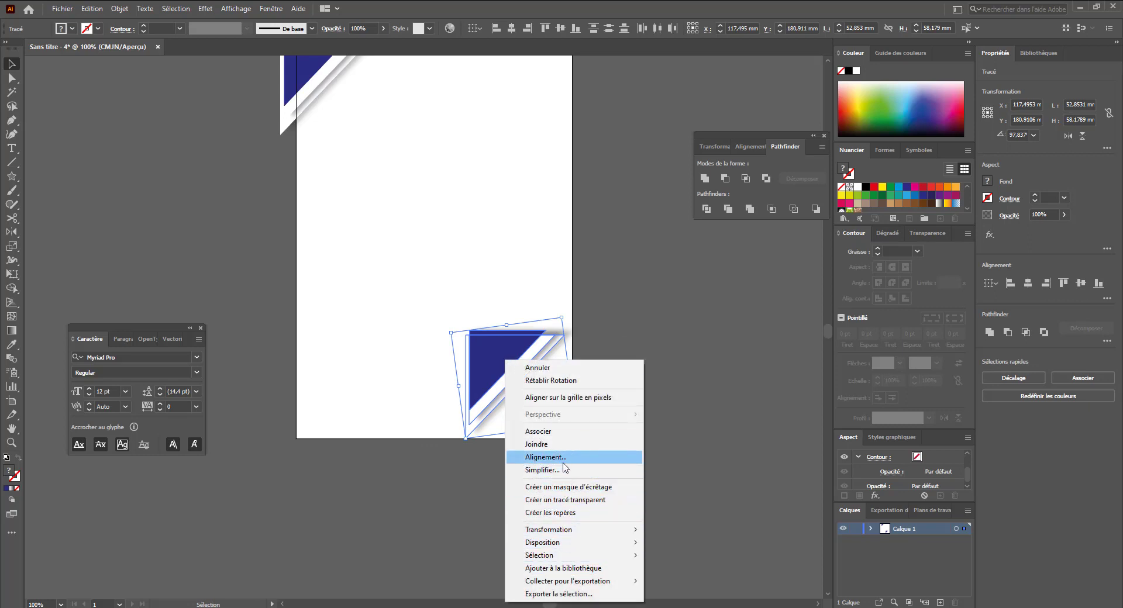
left_click(549, 431)
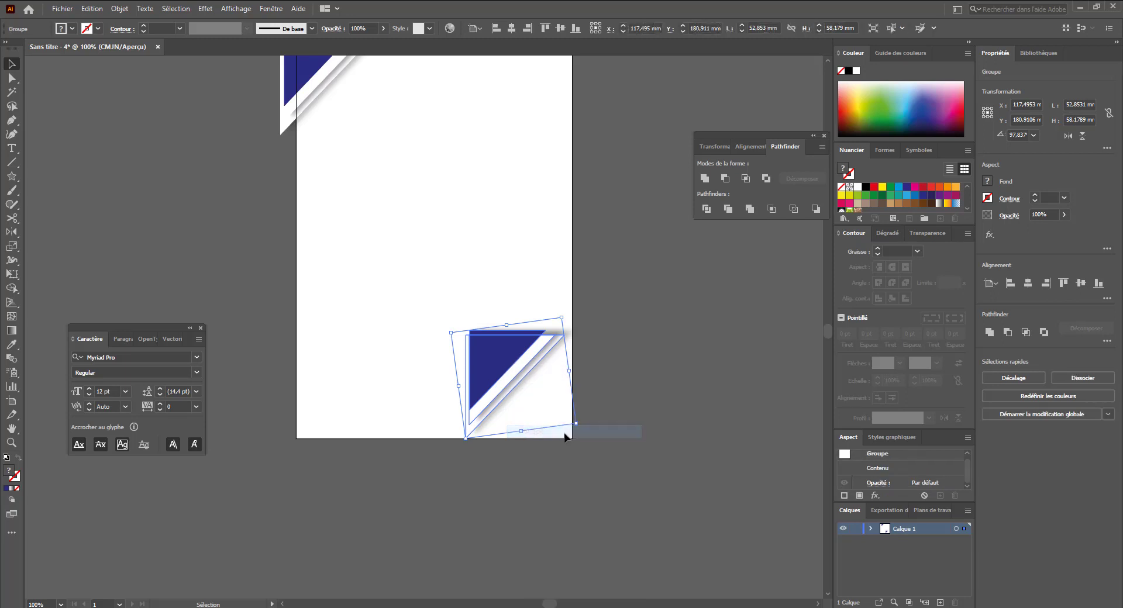
left_click_drag(573, 426, 254, 397)
left_click_drag(243, 301, 293, 234)
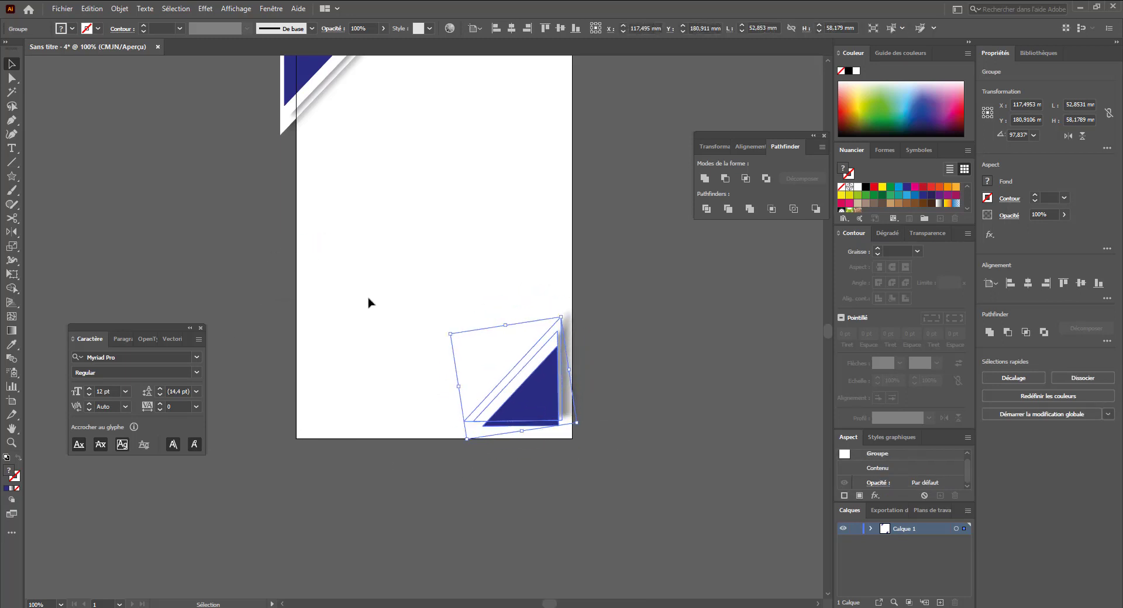
left_click_drag(523, 387, 538, 415)
left_click(608, 512)
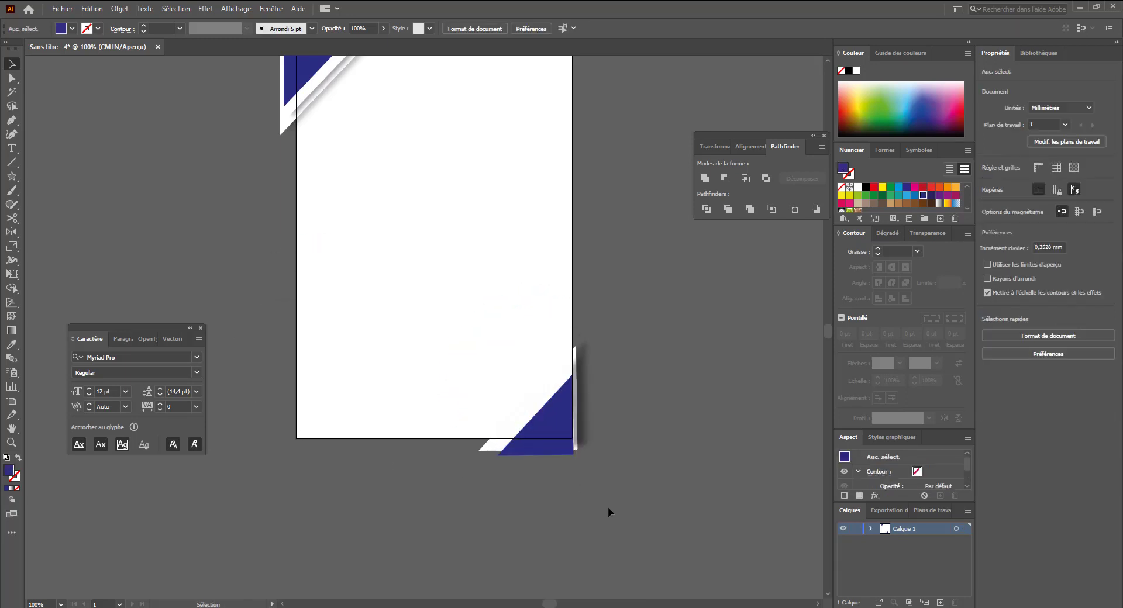
- Ungroup the bottom-right triangles
left_click(538, 420)
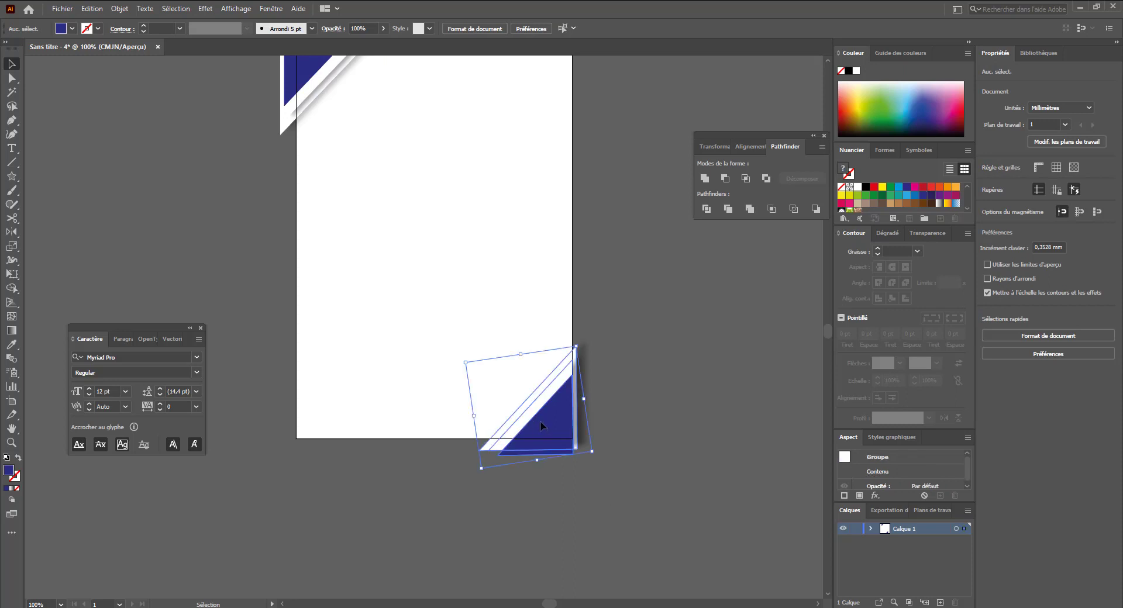
left_click(516, 496)
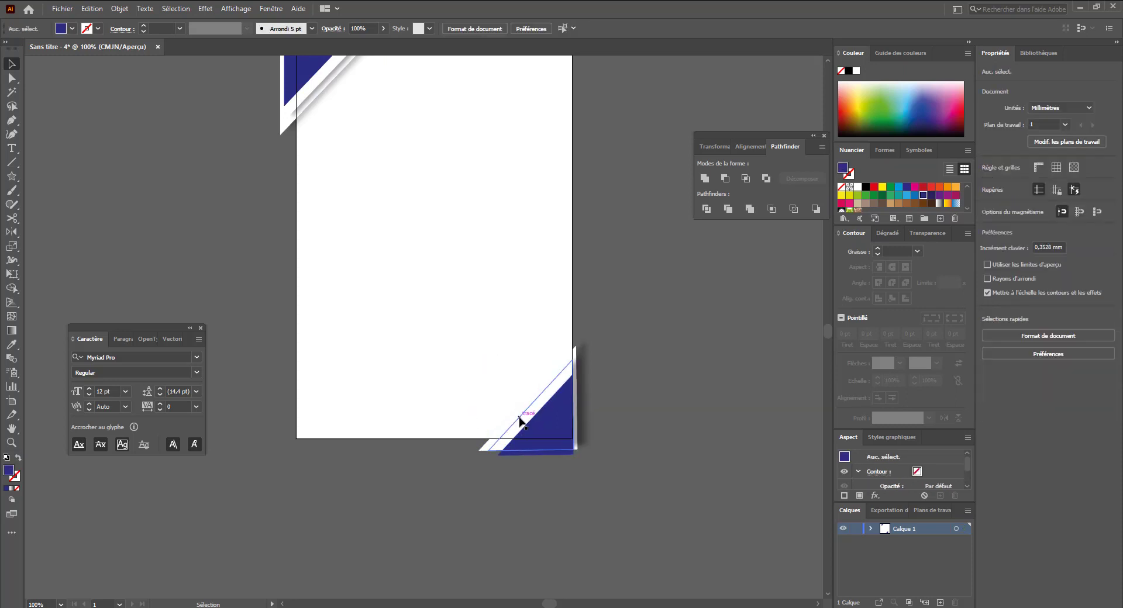
key("a")
left_click(520, 421)
left_click(592, 404)
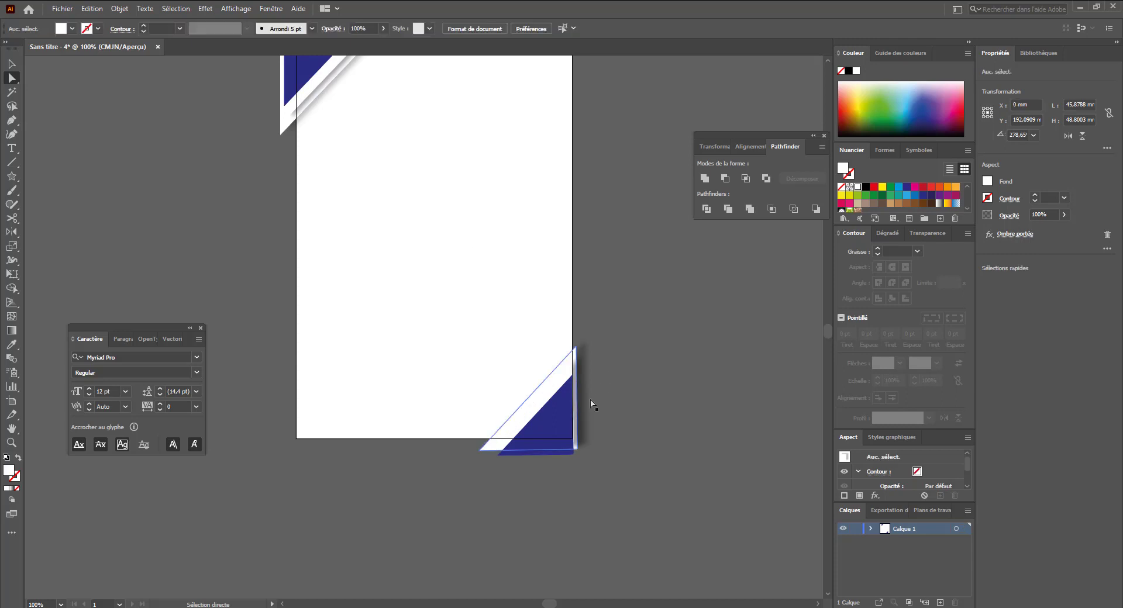
key("v")
right_click(540, 415)
left_click(608, 309)
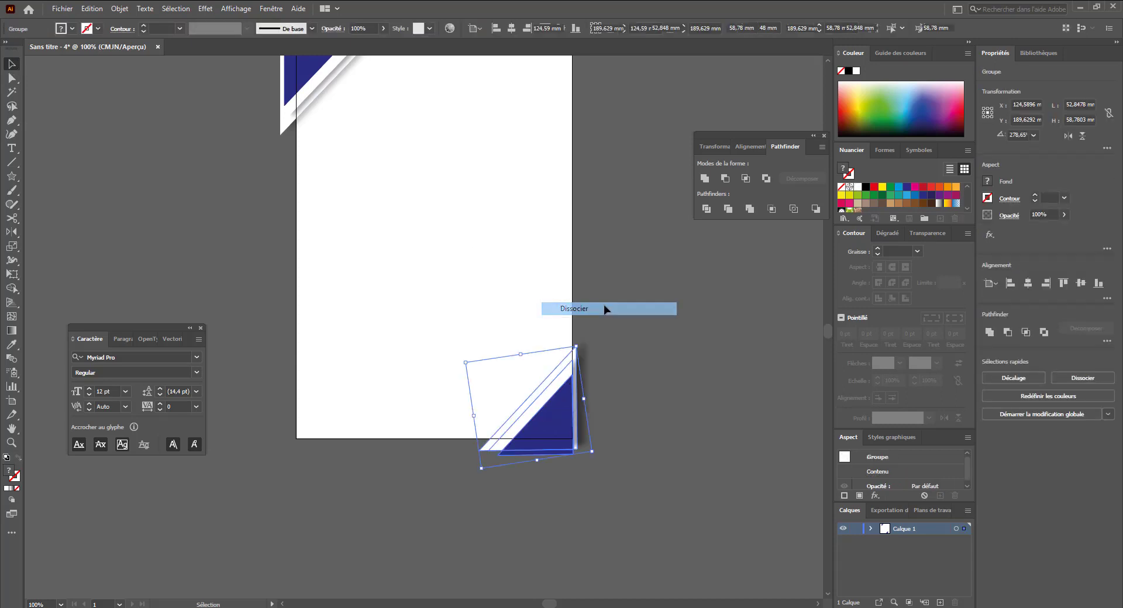
- Apply a drop shadow to the white bottom-right triangle with an X offset of -6 mm and a Y offset of 7 mm
left_click(559, 383)
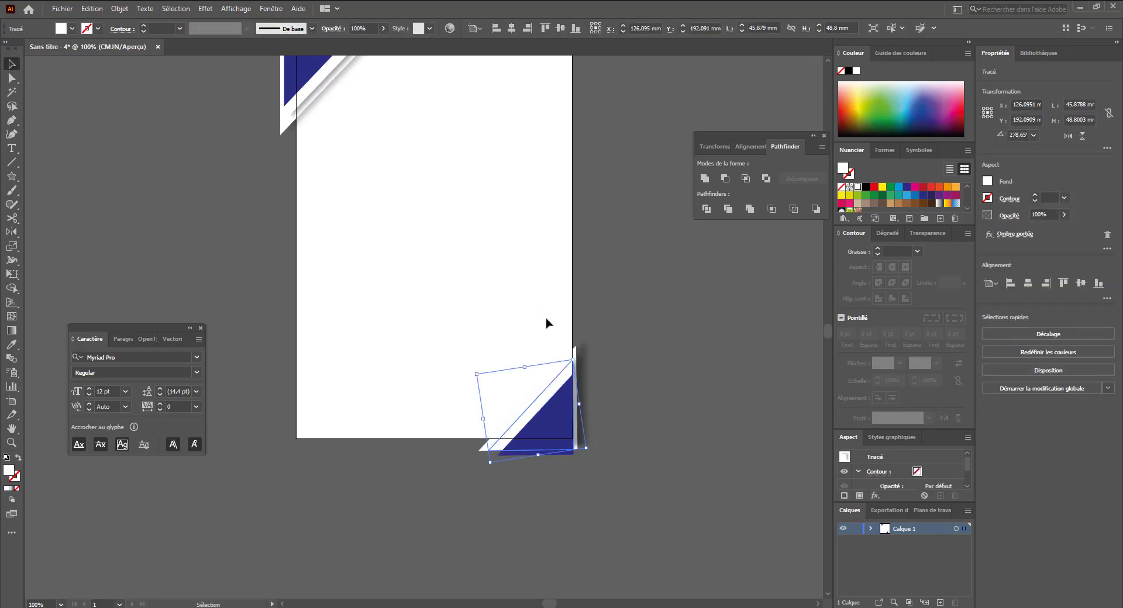
left_click_drag(542, 323, 516, 434)
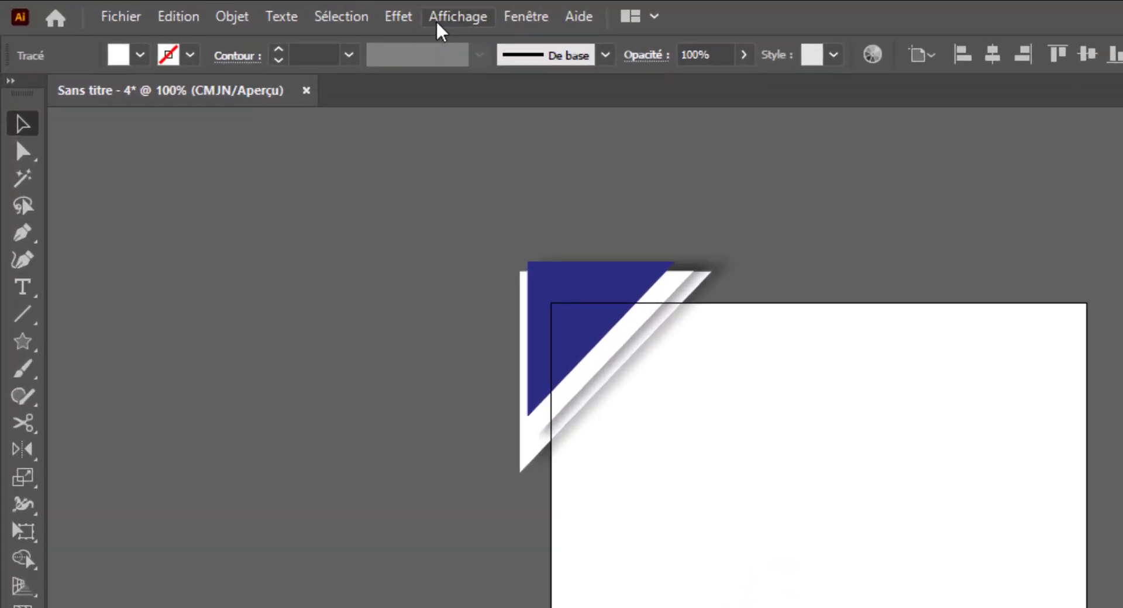
left_click(207, 8)
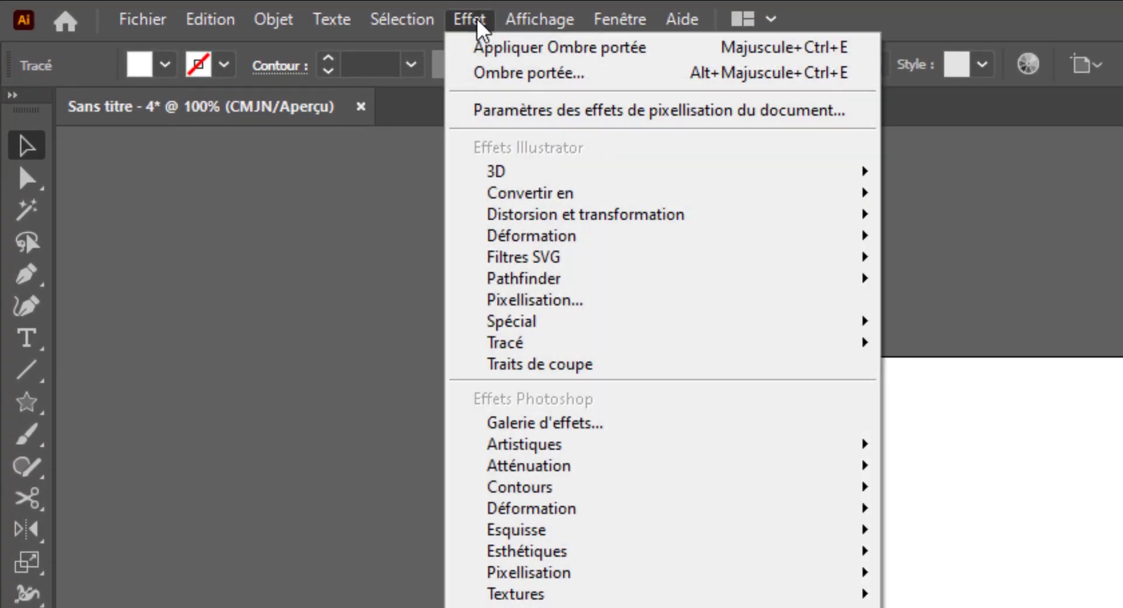
left_click(488, 72)
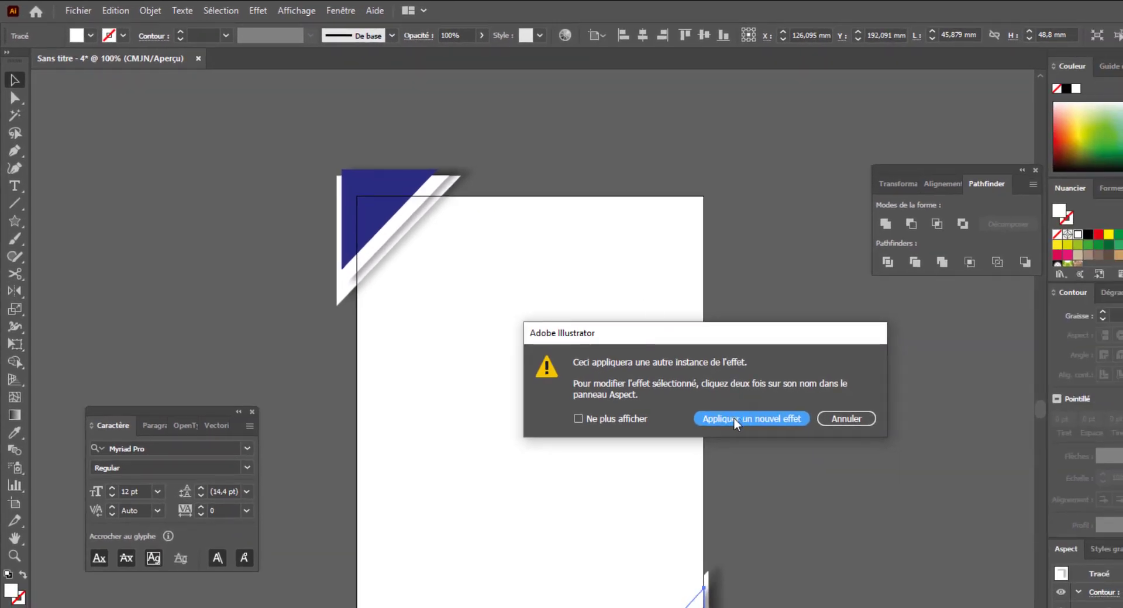
left_click(733, 418)
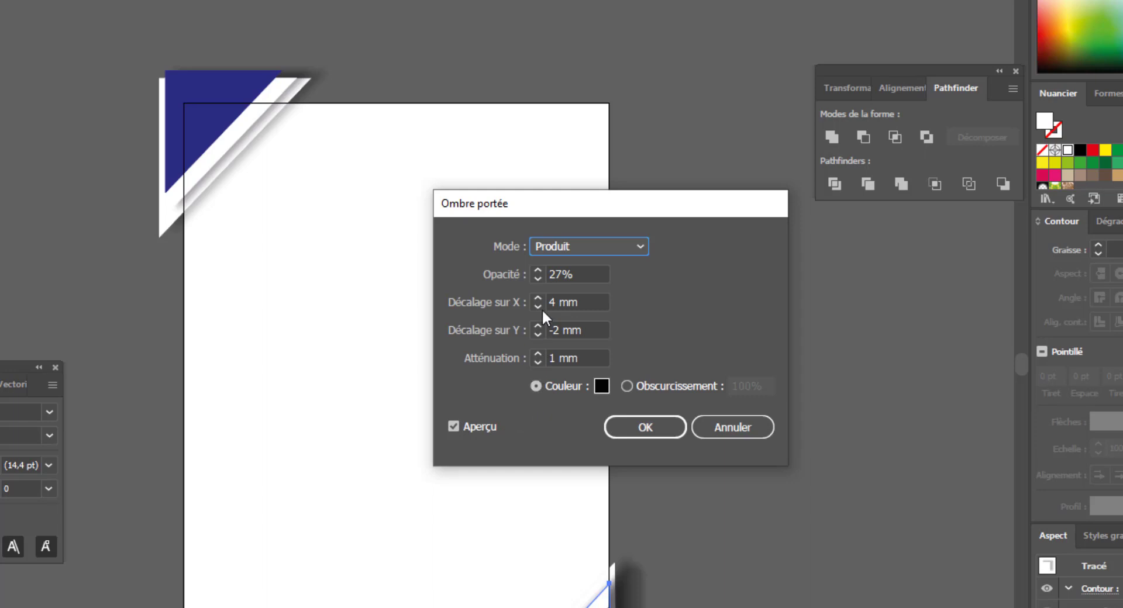
left_click(539, 335)
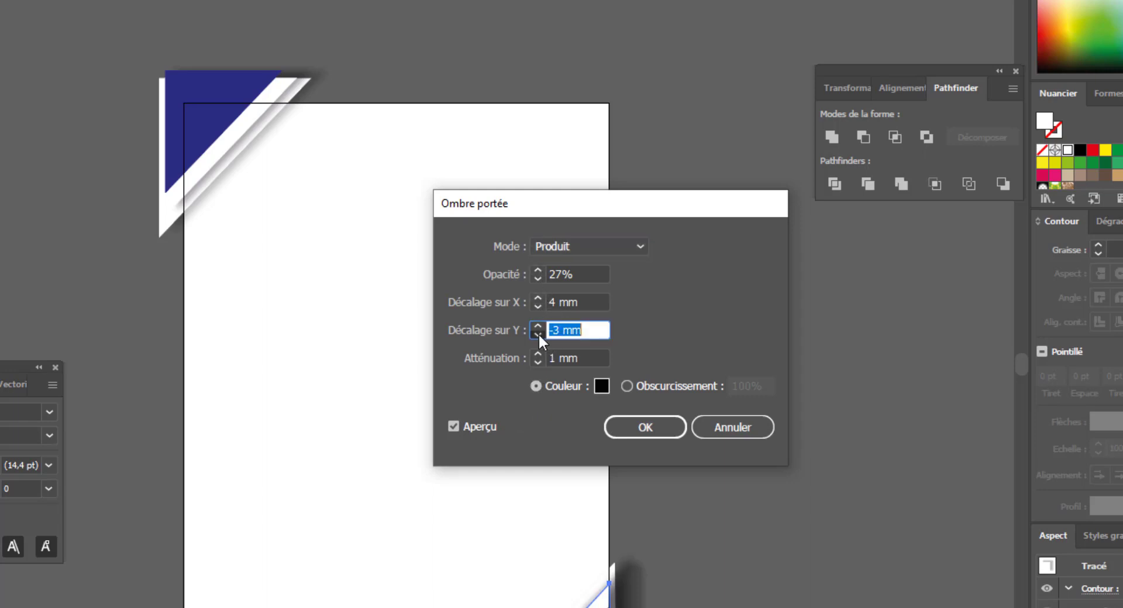
left_click(540, 335)
left_click(539, 335)
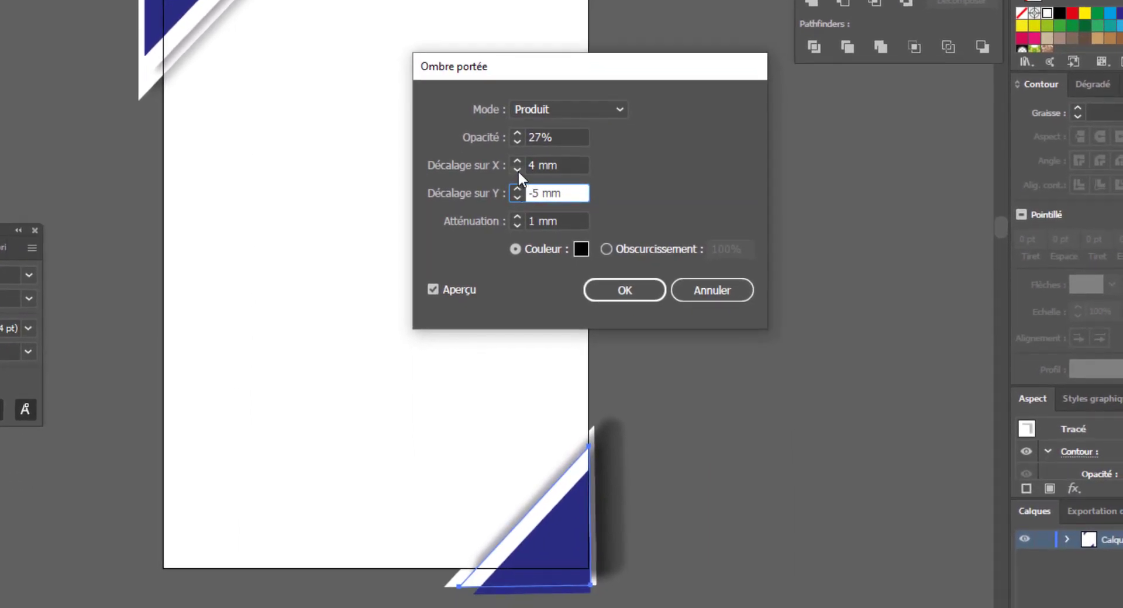
left_click(517, 169)
left_click(517, 170)
left_click(516, 169)
left_click(517, 169)
left_click(517, 170)
left_click(517, 170)
left_click(517, 169)
left_click(517, 169)
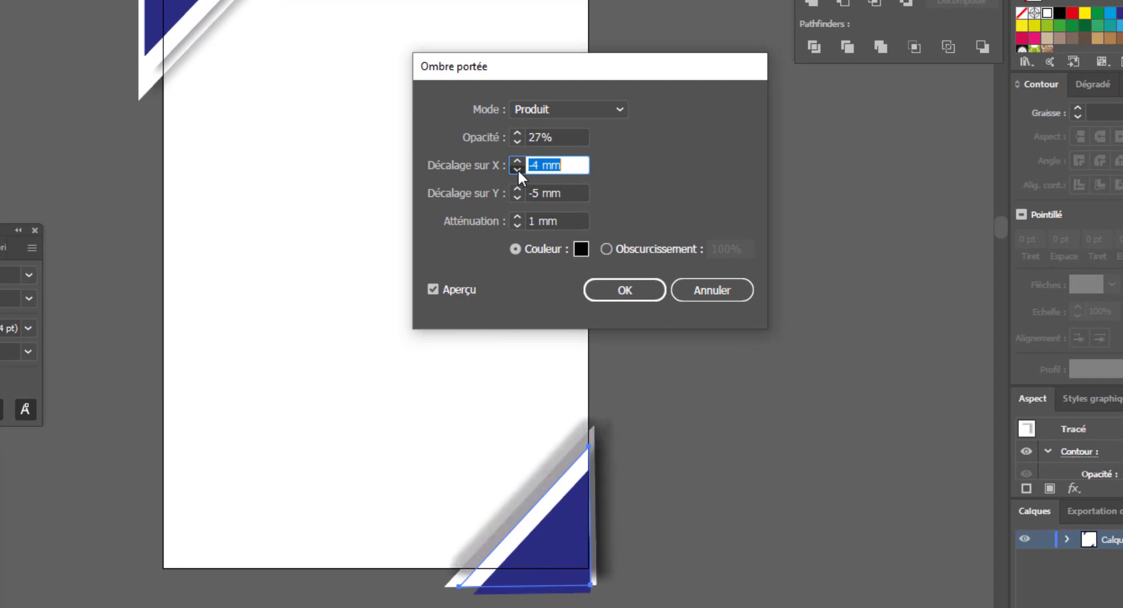
left_click(517, 170)
left_click(517, 169)
left_click(516, 195)
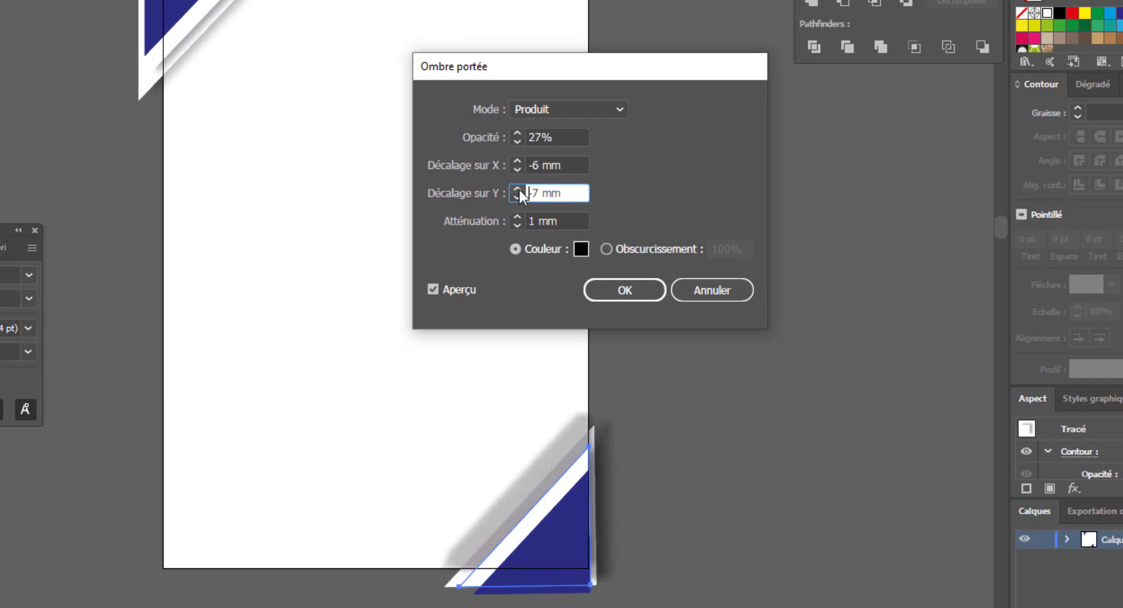
left_click(518, 189)
left_click(518, 189)
left_click(518, 189)
left_click(518, 189)
left_click(518, 189)
left_click(518, 189)
left_click(518, 189)
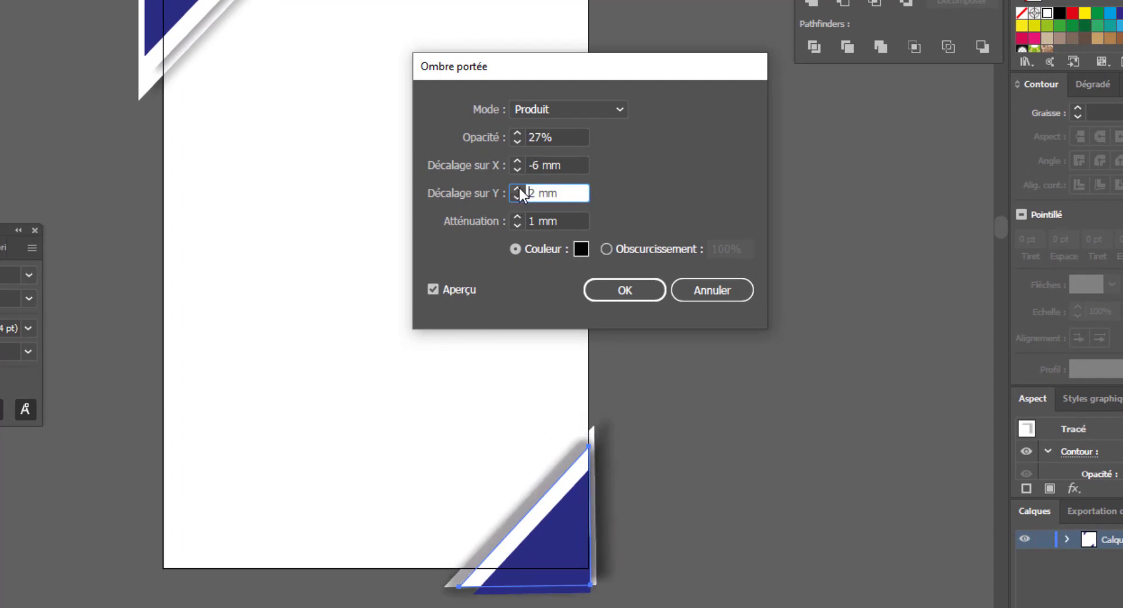
left_click(518, 189)
left_click(518, 189)
left_click(518, 188)
left_click(518, 189)
left_click(518, 189)
left_click(519, 189)
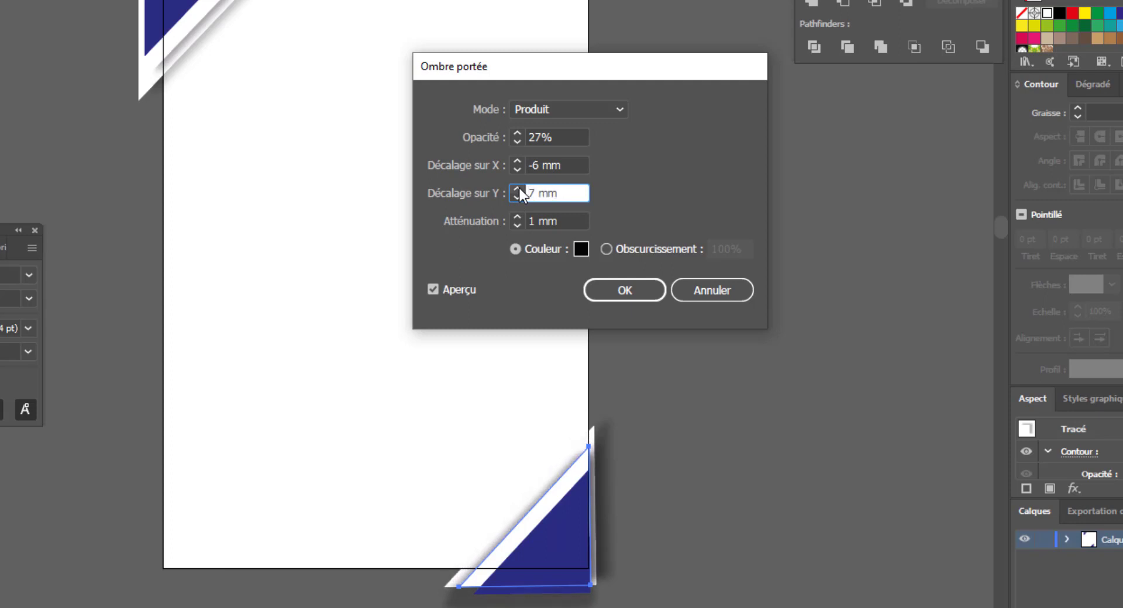
left_click(517, 169)
left_click(516, 169)
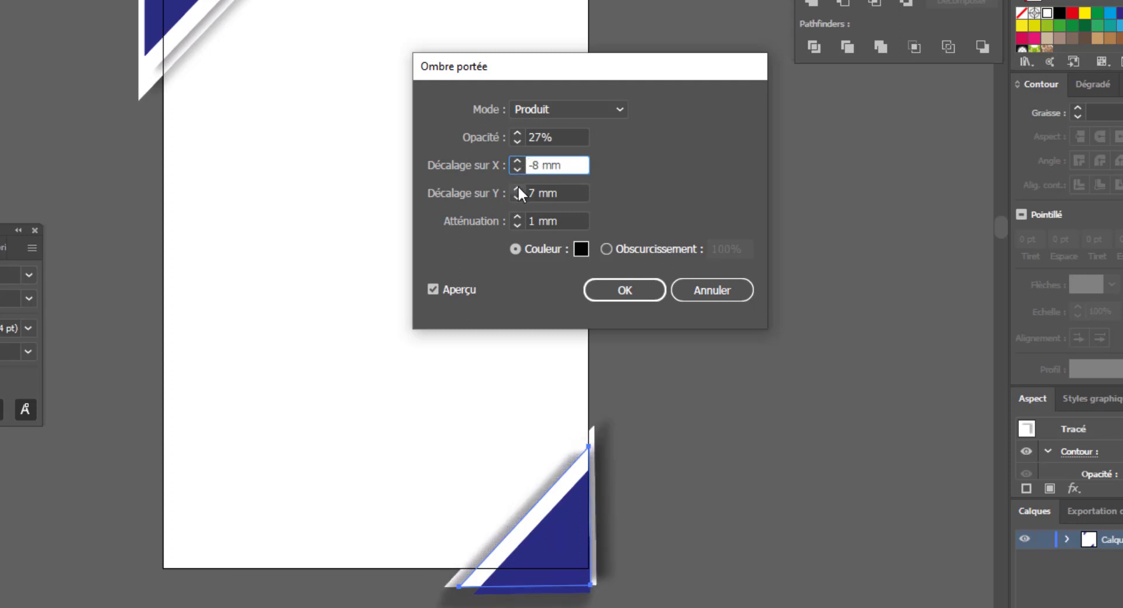
left_click(517, 161)
left_click(517, 161)
left_click(517, 161)
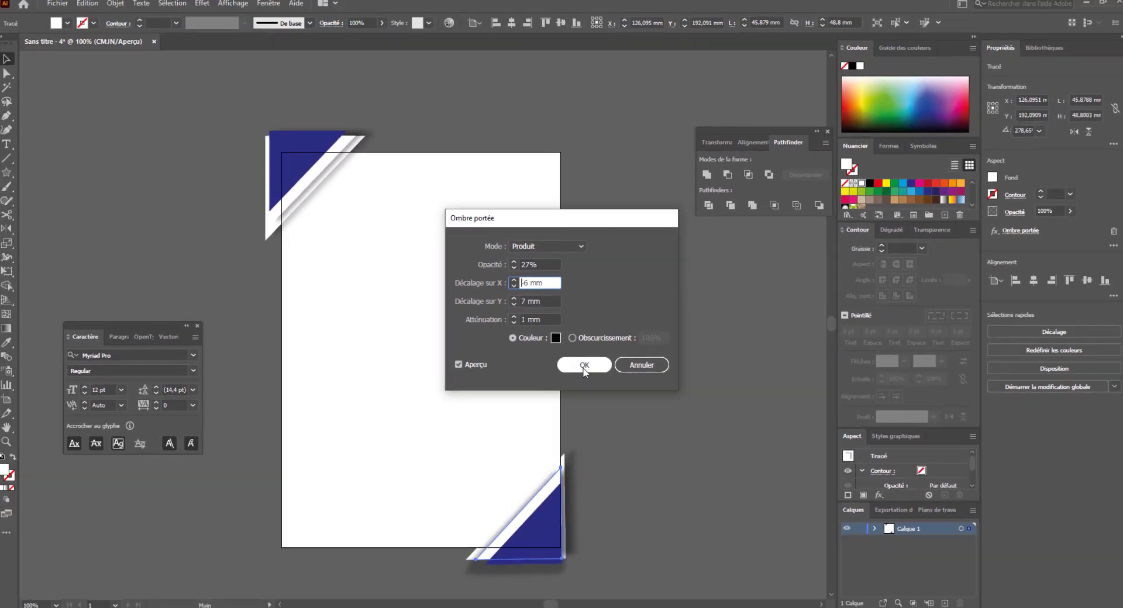
left_click(625, 290)
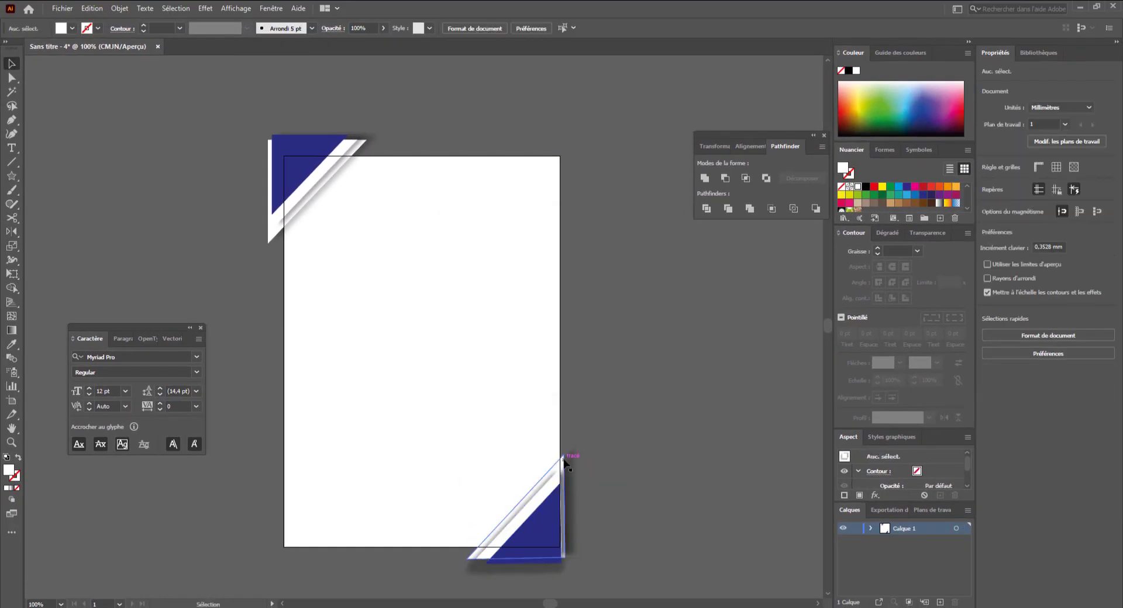
- Apply another drop shadow effect to the larger white triangle in the bottom-right corner
left_click(211, 10)
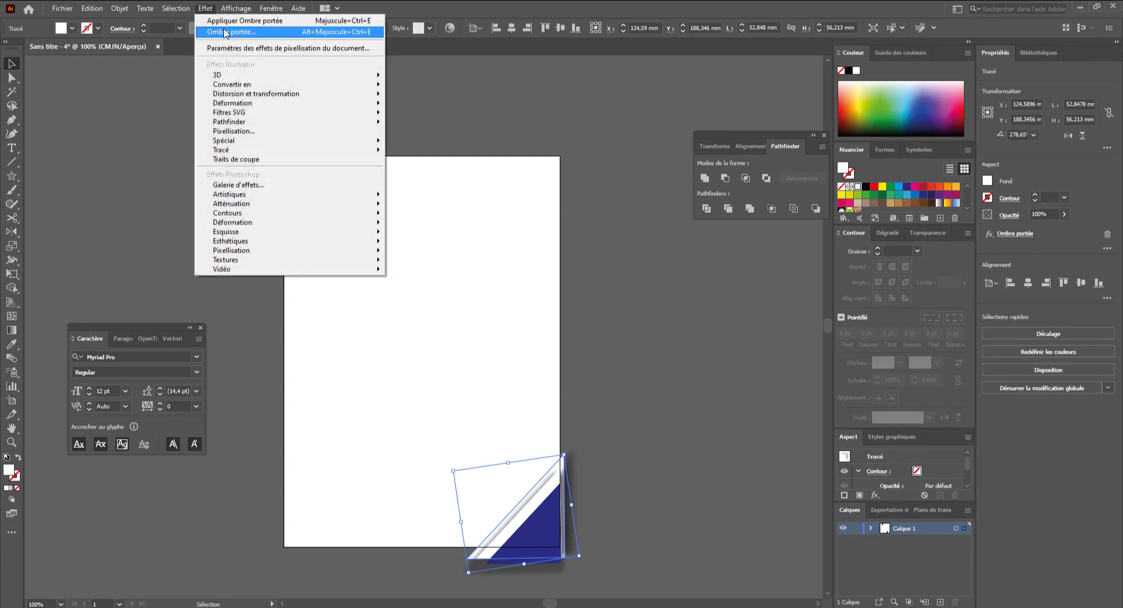
left_click(234, 24)
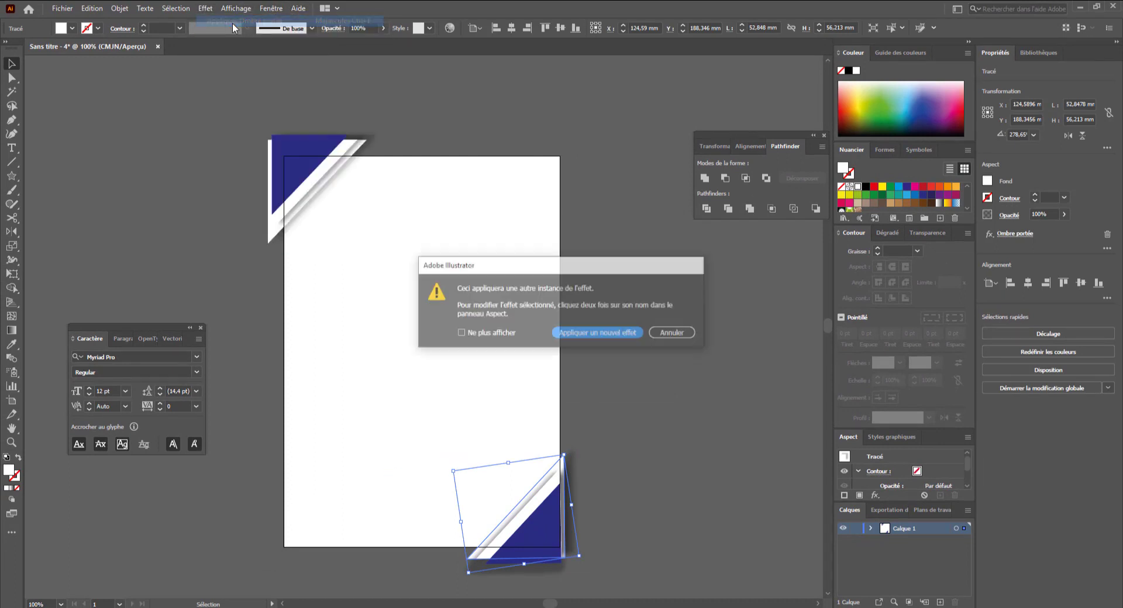
left_click(590, 335)
left_click(606, 365)
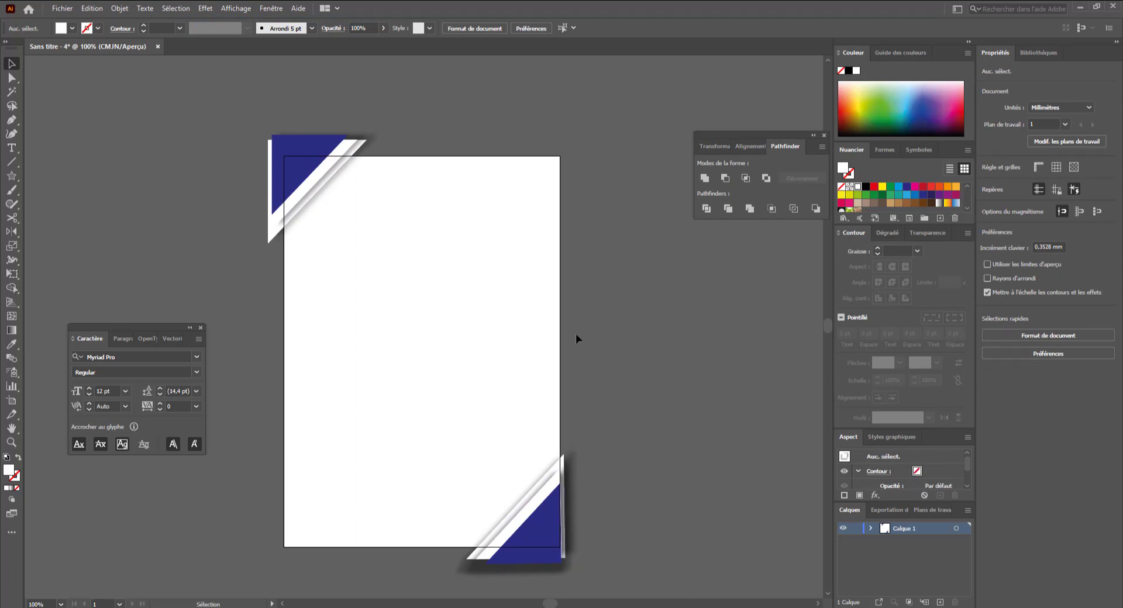
- Import the photo clever-visuals-78owYlt_neU-unsplash from the DOUBLE EXPOSITION folder into the document
left_click_drag(481, 293, 505, 272)
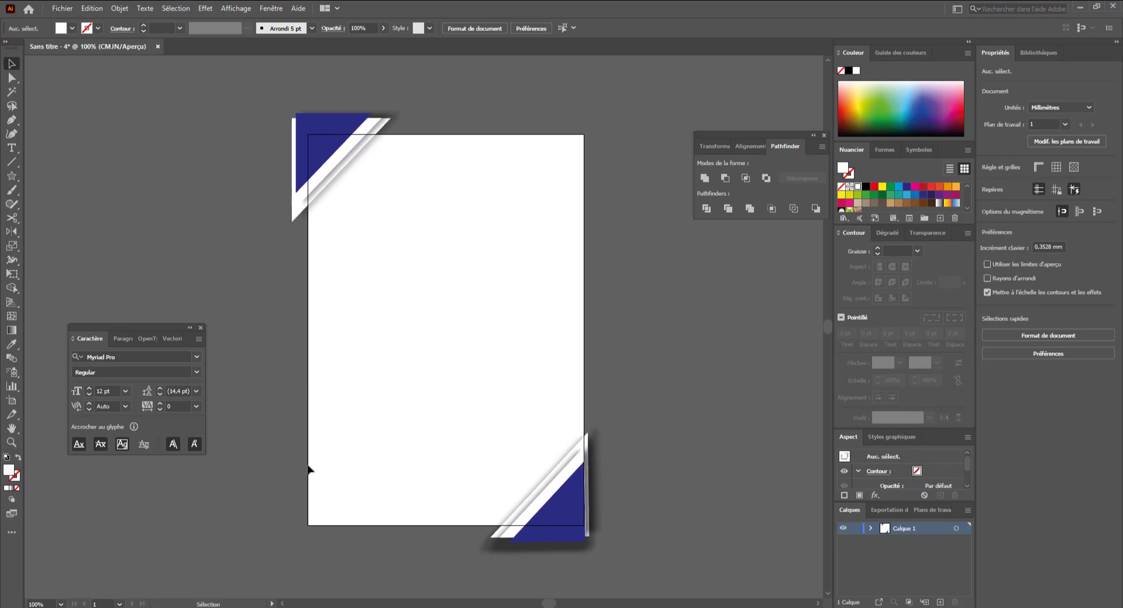
mouse_move(388, 605)
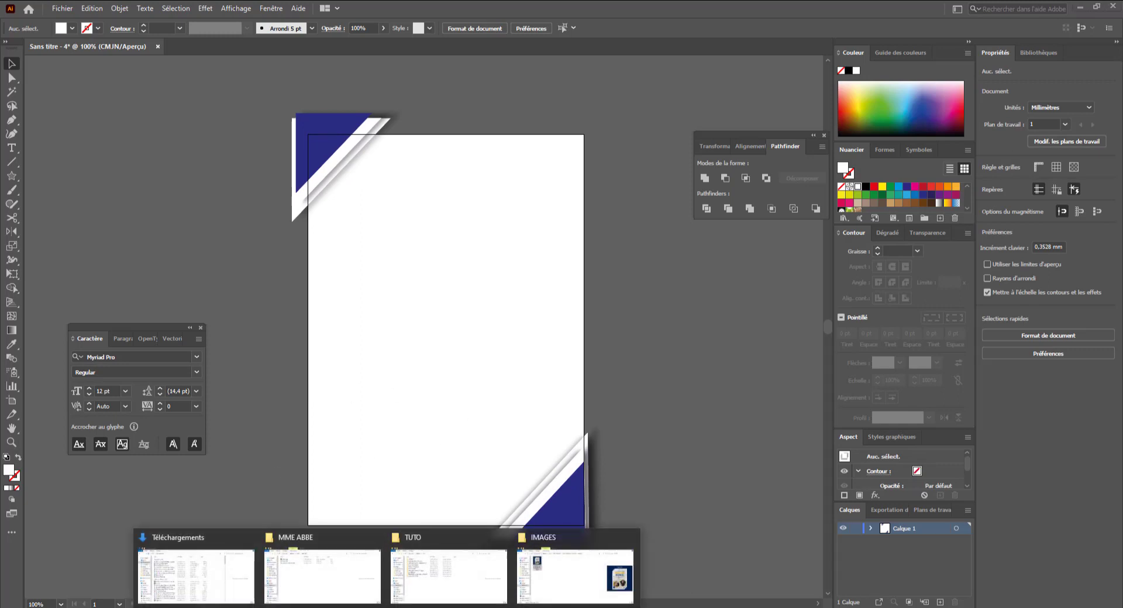
left_click(449, 570)
left_click(565, 263)
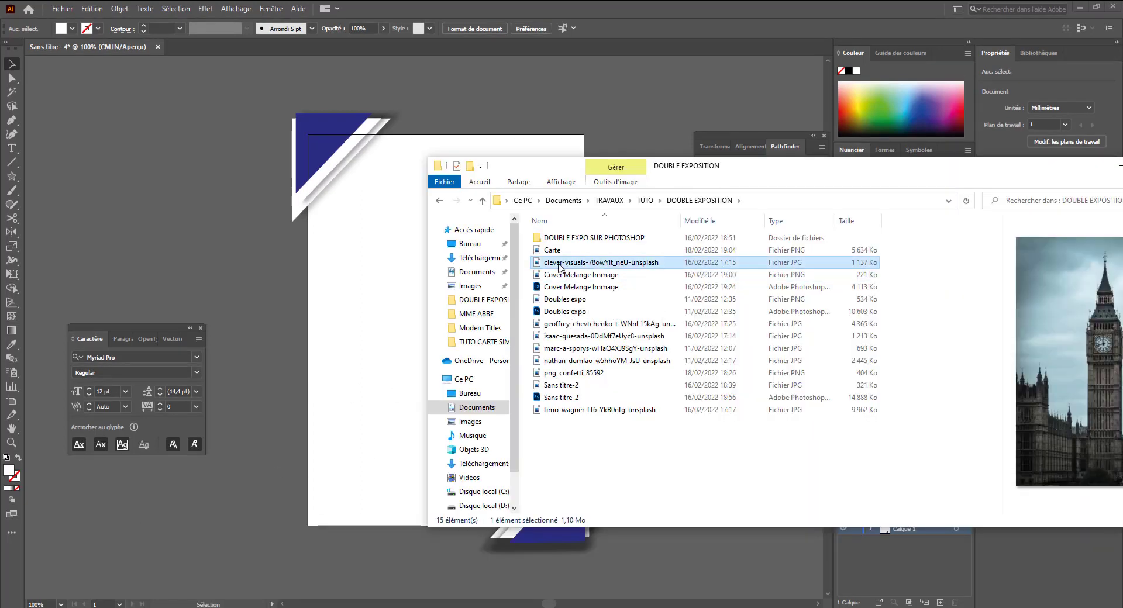
left_click_drag(558, 266, 451, 320)
key("ctrl+minus")
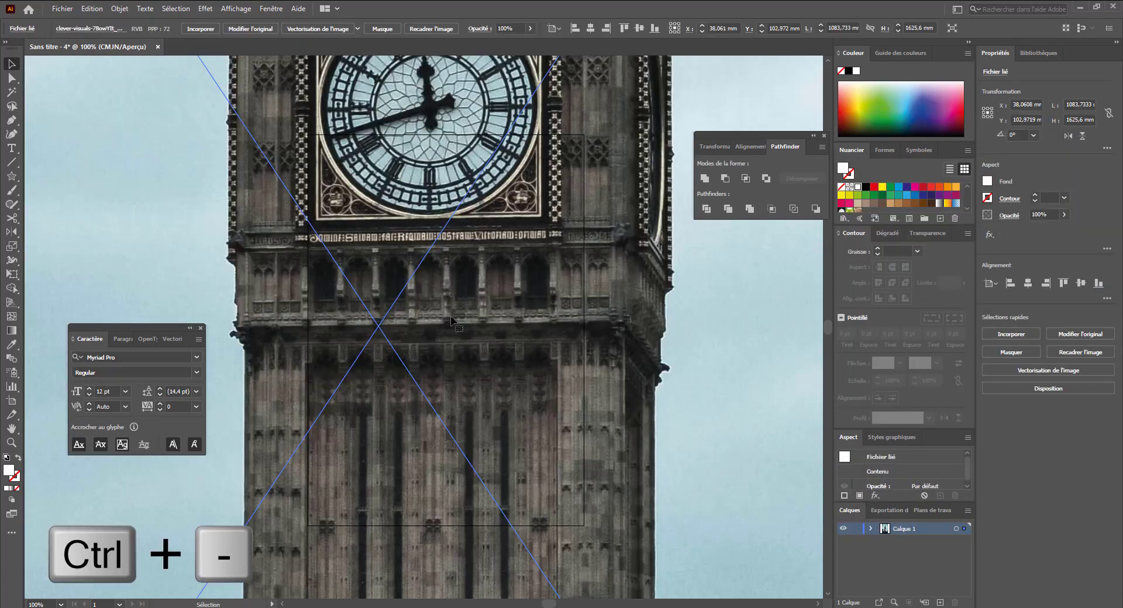
key("ctrl+minus")
key("ctrl+minus")
key("ctrl+minus")
key("ctrl+minus")
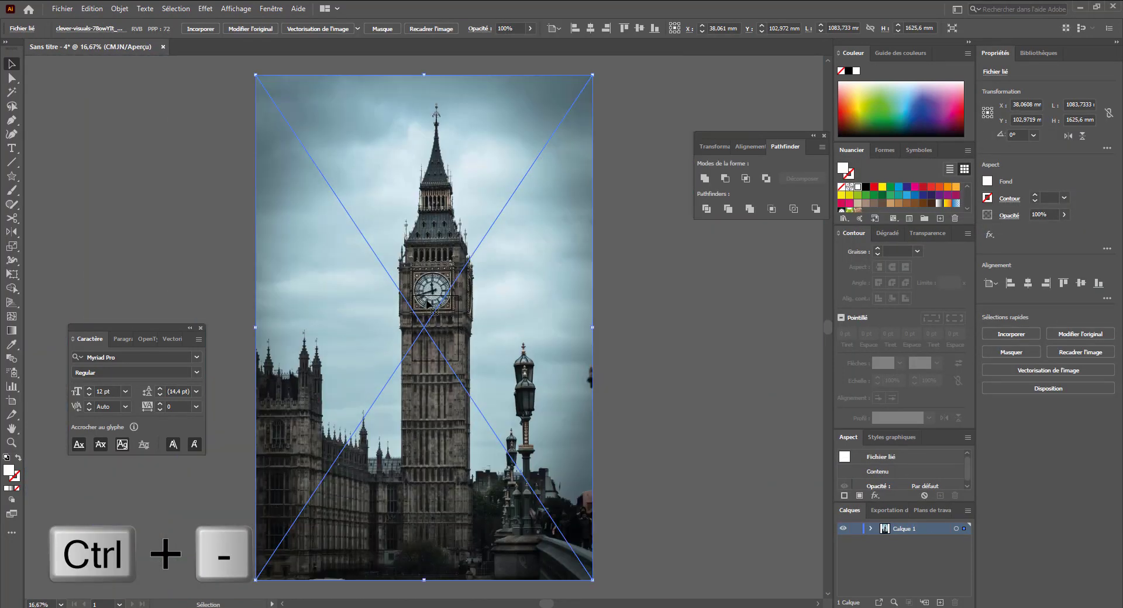
- Scale the photo to cover the A5 page and send it behind the corner triangles
left_click_drag(593, 75, 450, 277)
left_click_drag(426, 319, 663, 537)
key("ctrl+space")
right_click(466, 369)
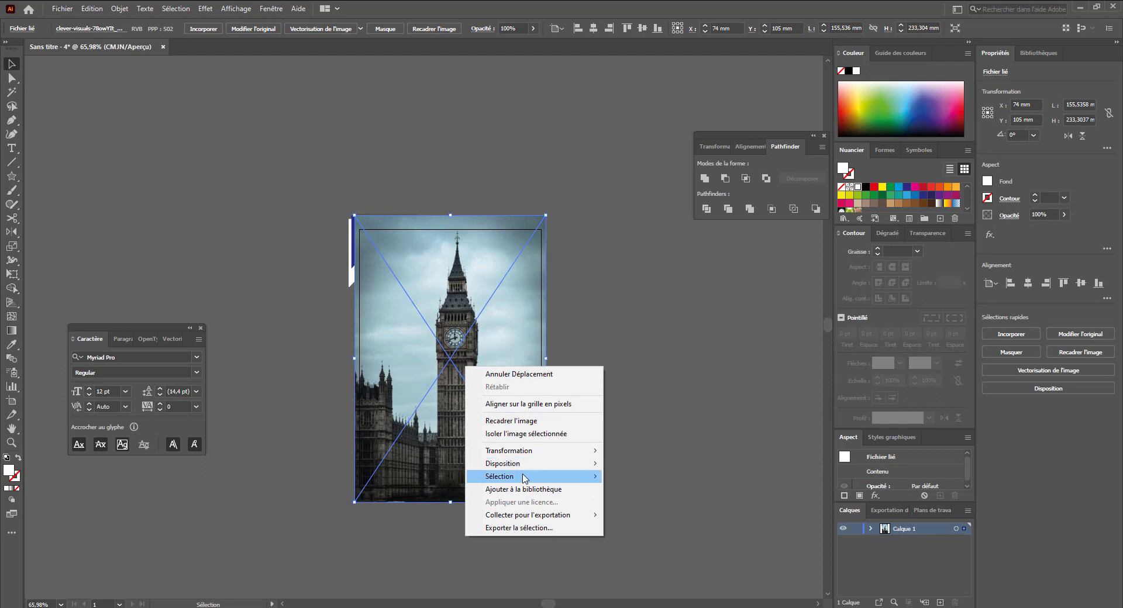
mouse_move(535, 464)
left_click(638, 501)
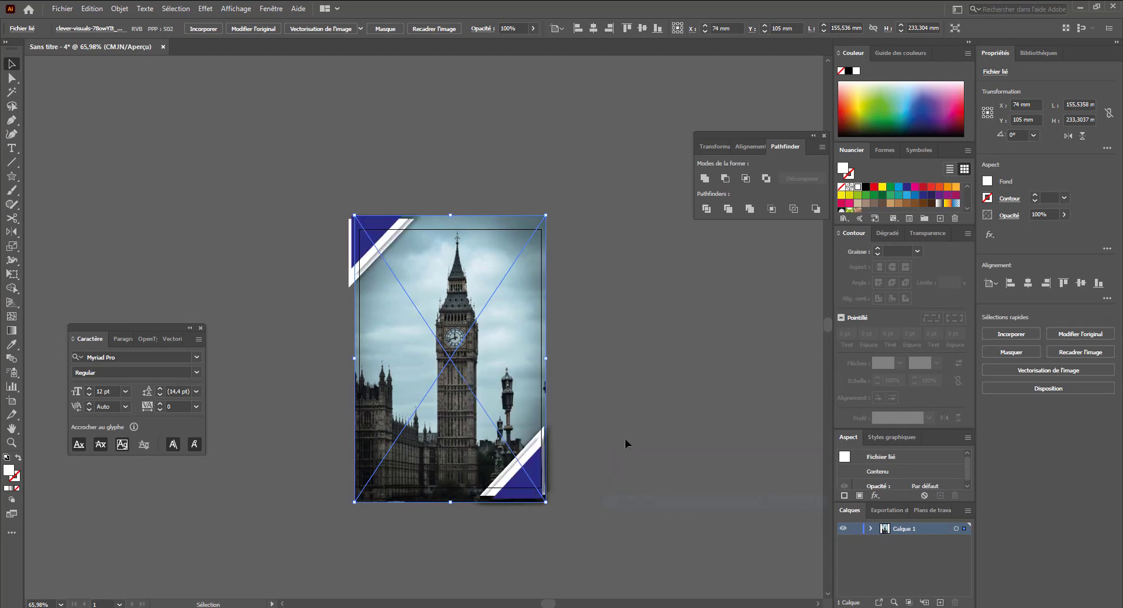
- Lower the background photo's opacity to about 22%
left_click(581, 383)
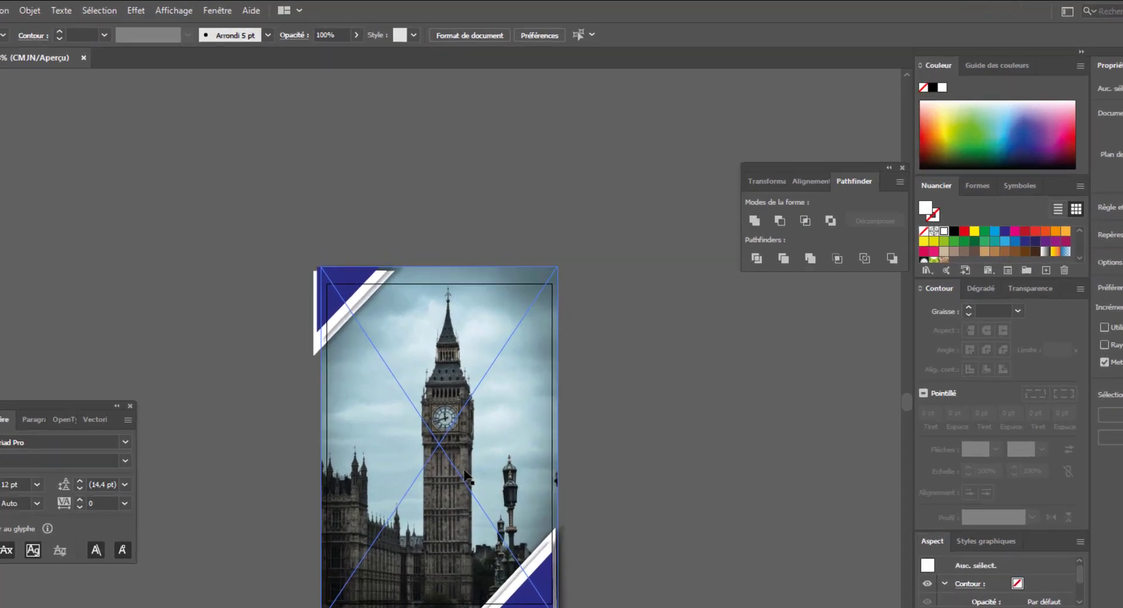
left_click(466, 479)
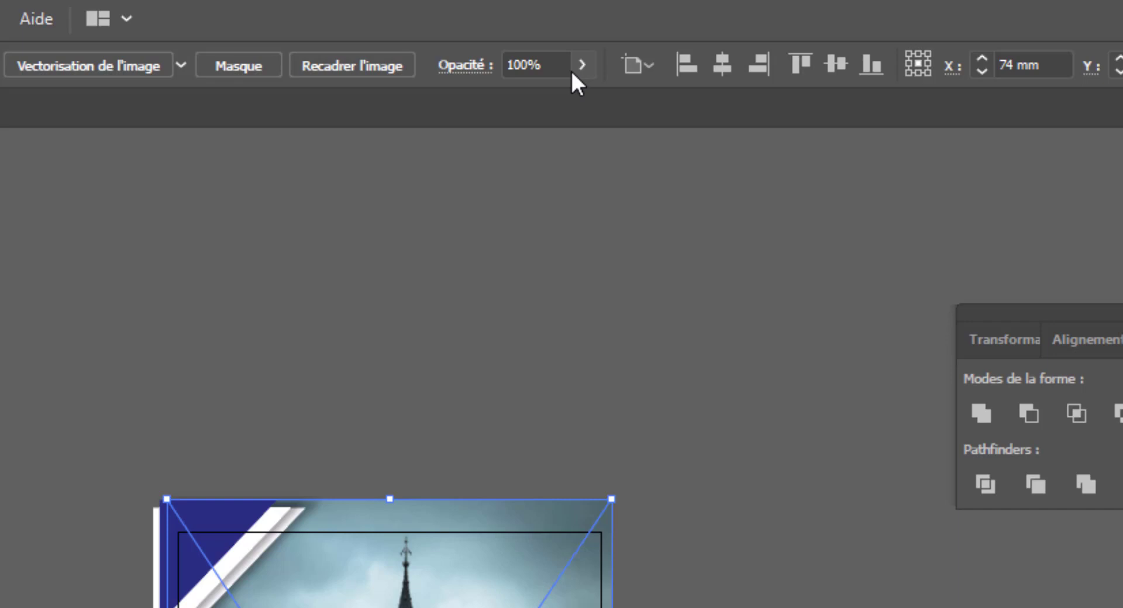
left_click(581, 65)
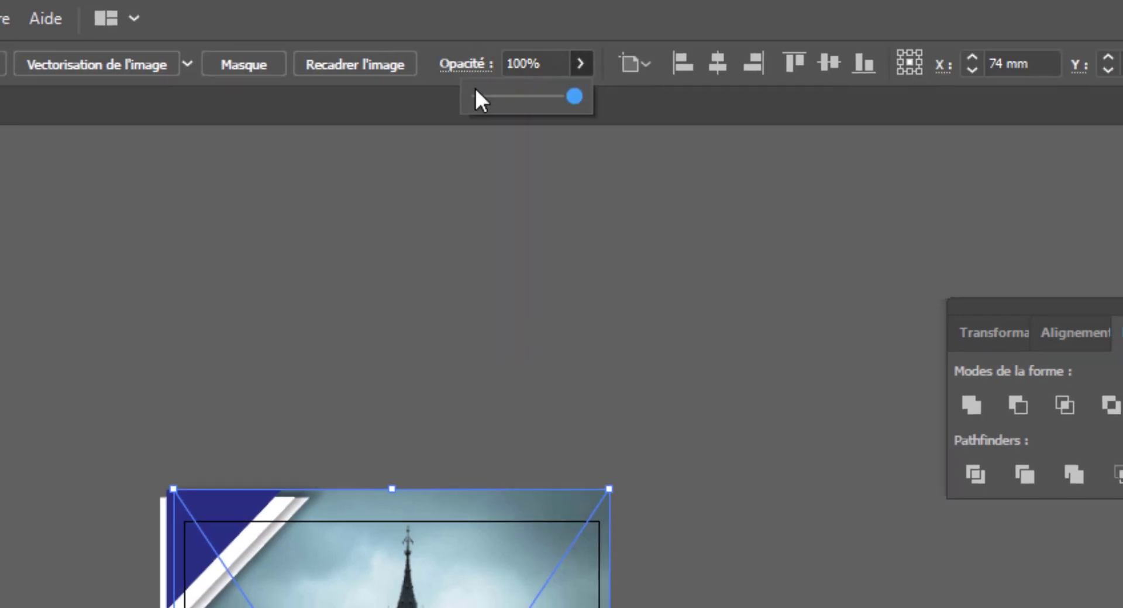
left_click(475, 95)
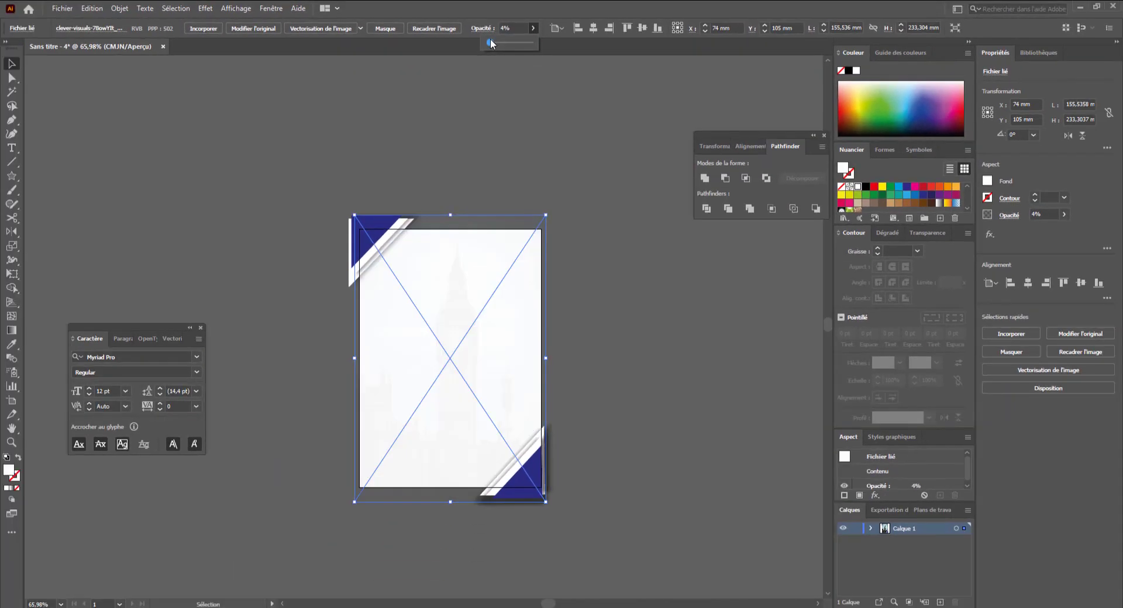
left_click_drag(490, 42, 499, 43)
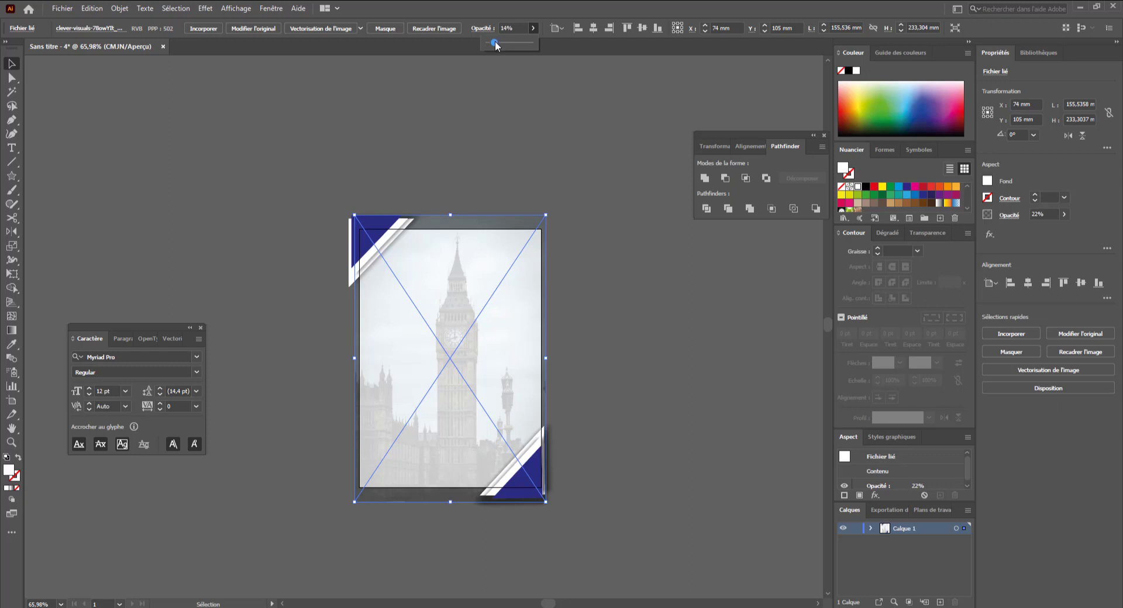
left_click(536, 137)
- Place the IU Academy (1).ai logo near the top of the page and embed it
left_click_drag(559, 236, 552, 204)
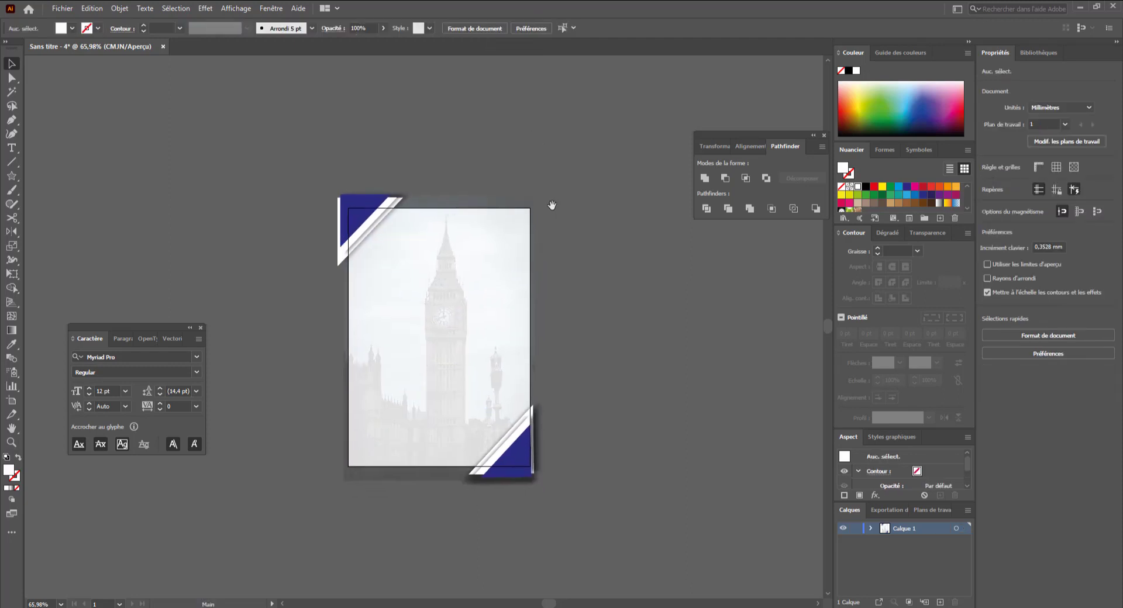
left_click(436, 342, "ctrl")
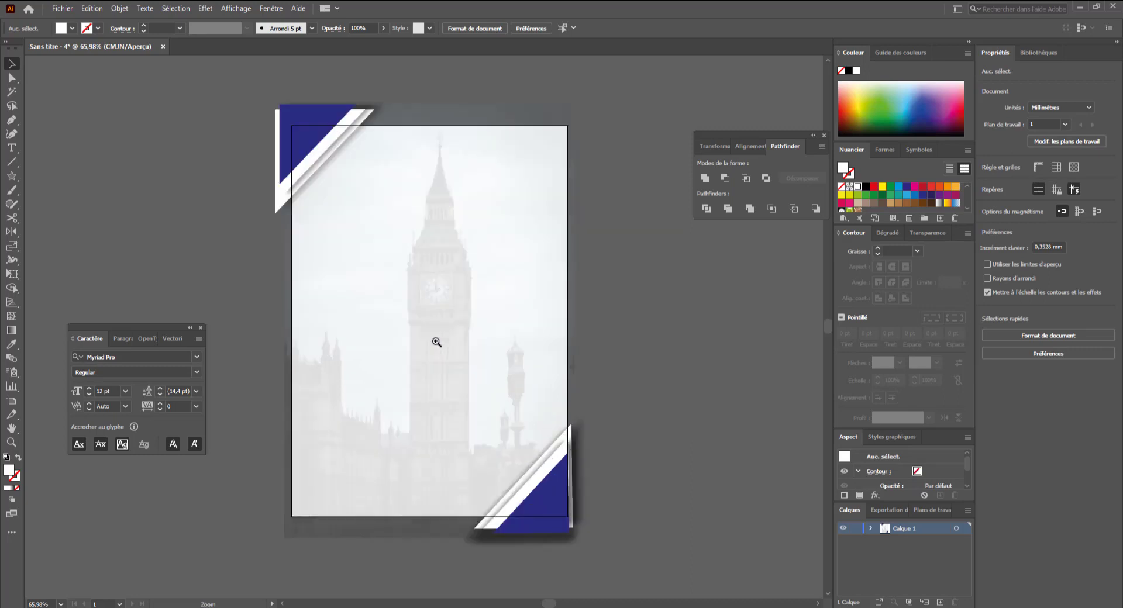
left_click_drag(469, 332, 474, 302)
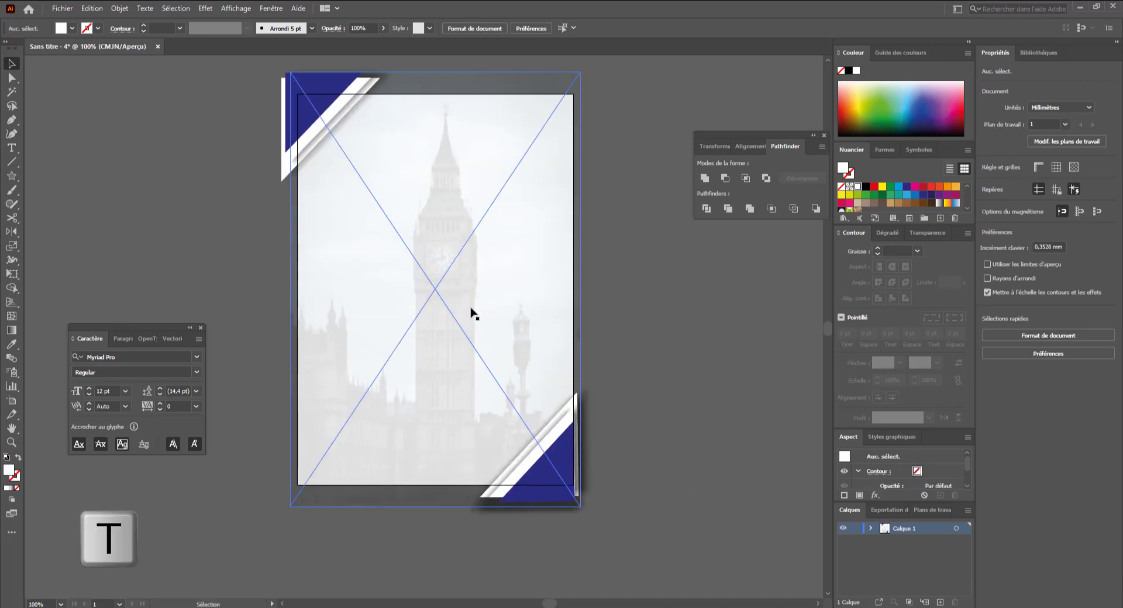
key("t")
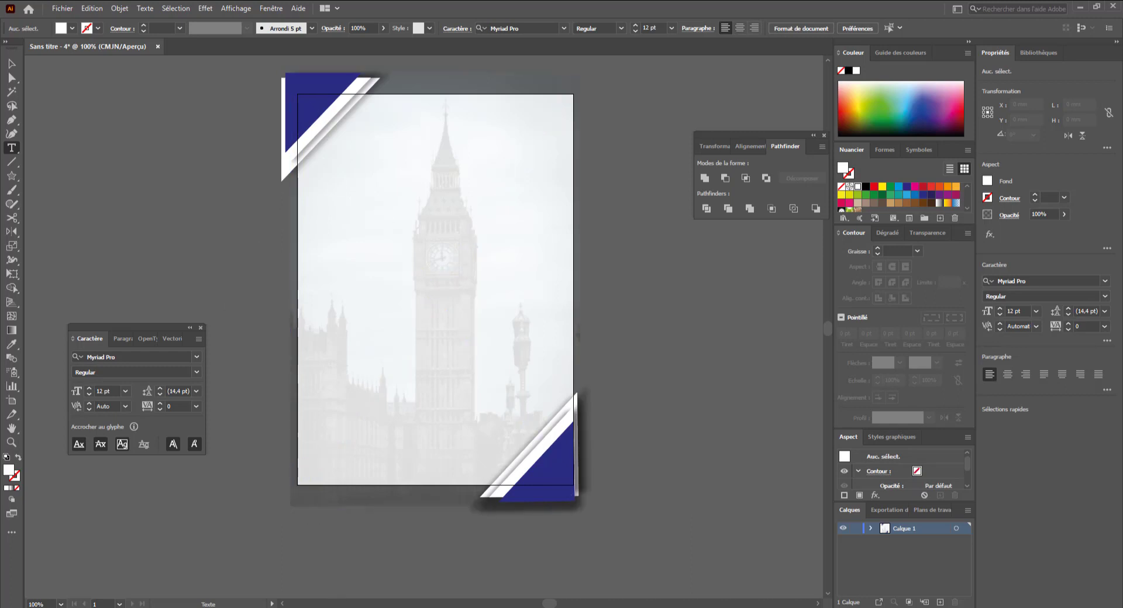
mouse_move(388, 607)
left_click_drag(536, 238, 426, 125)
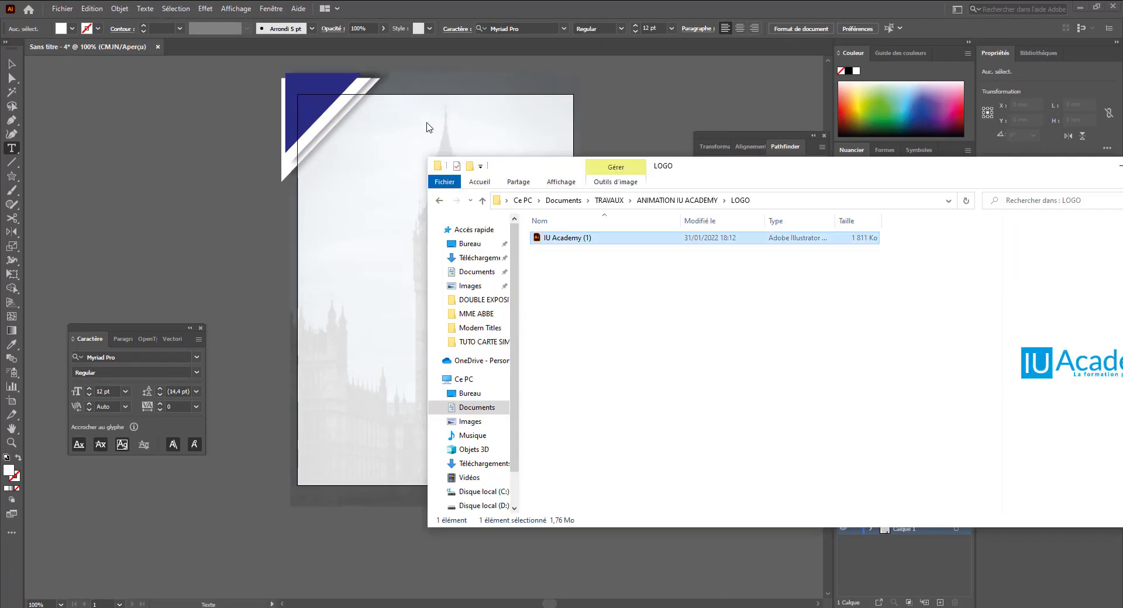
key("c")
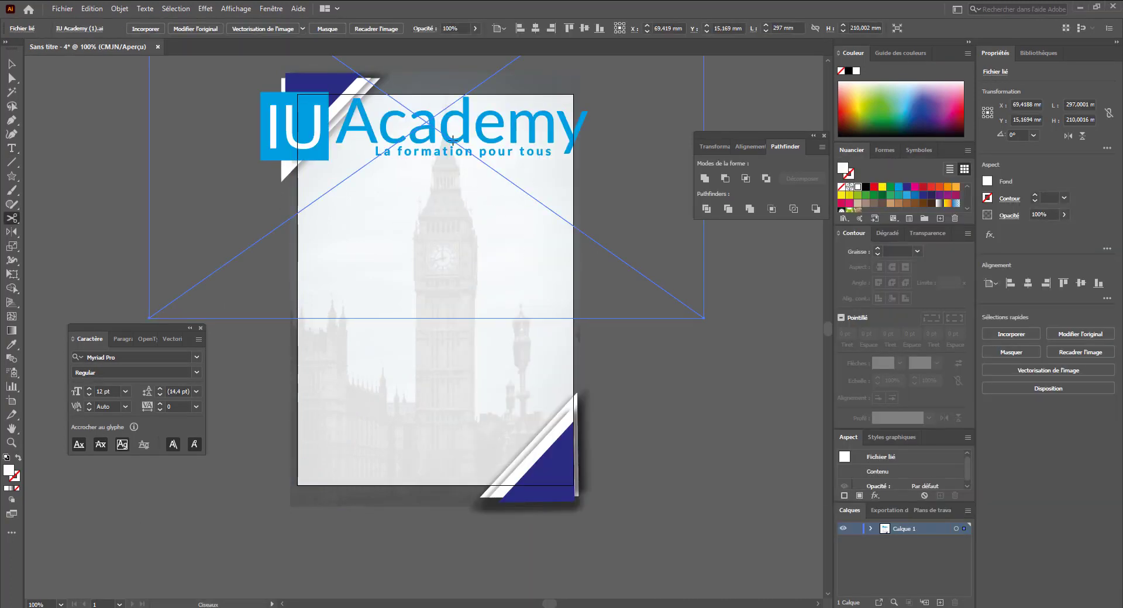
left_click_drag(453, 138, 520, 239)
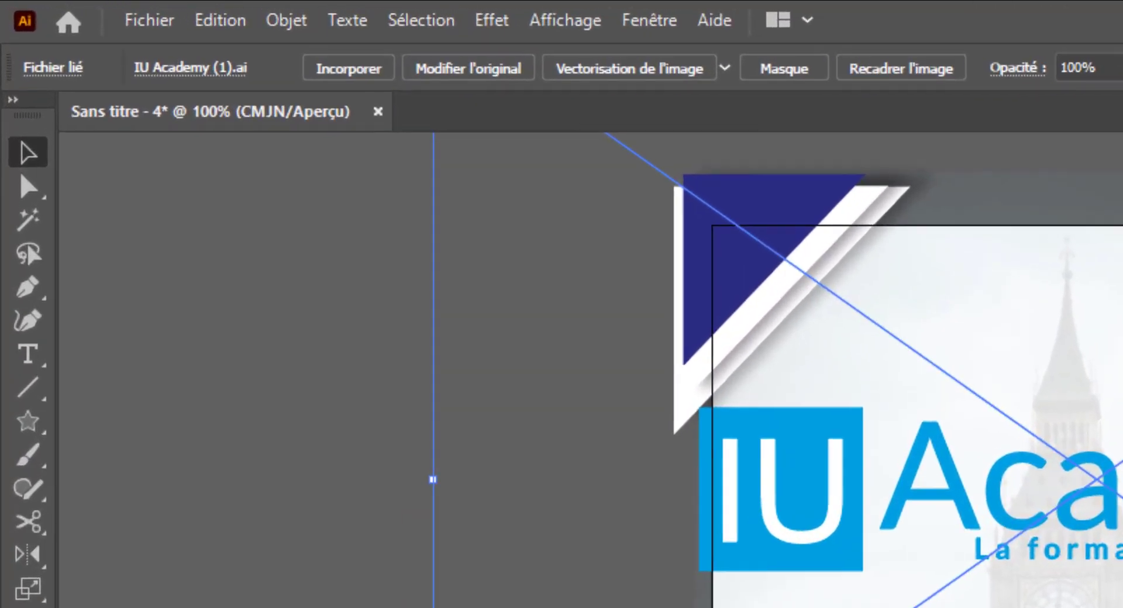
key("ctrl+minus")
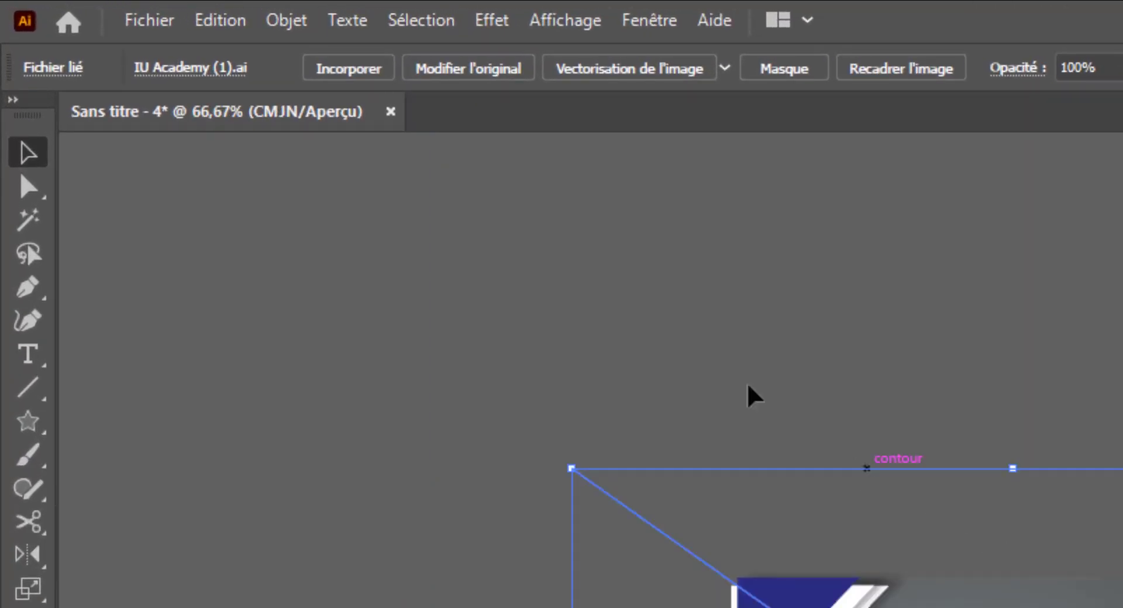
left_click(331, 73)
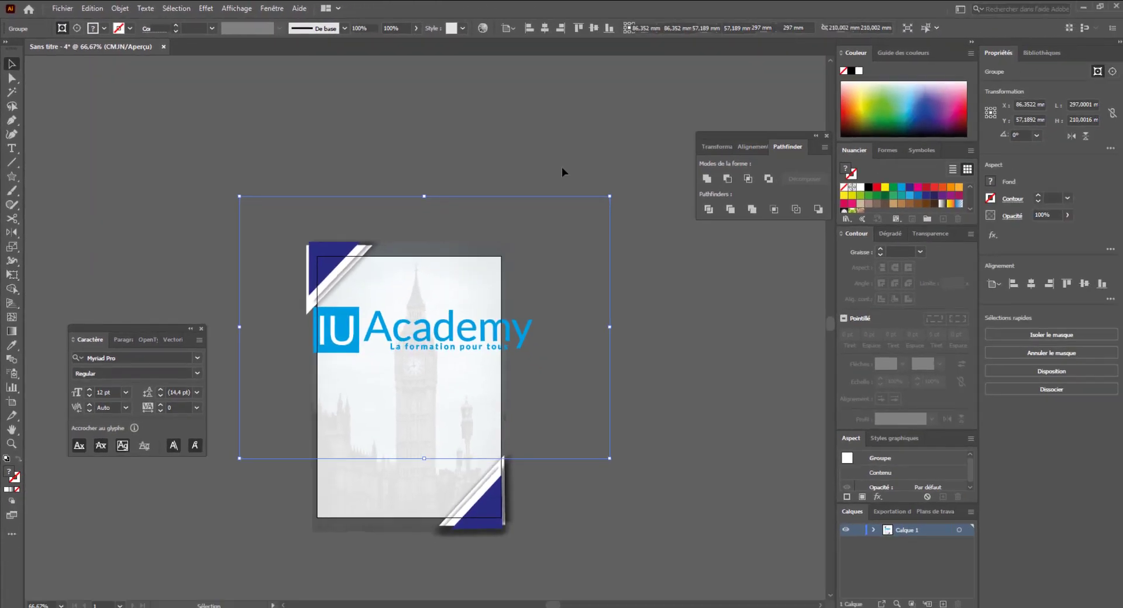
- Shrink the IU Academy logo and position it centred near the top edge of the page
key("a")
left_click(630, 293)
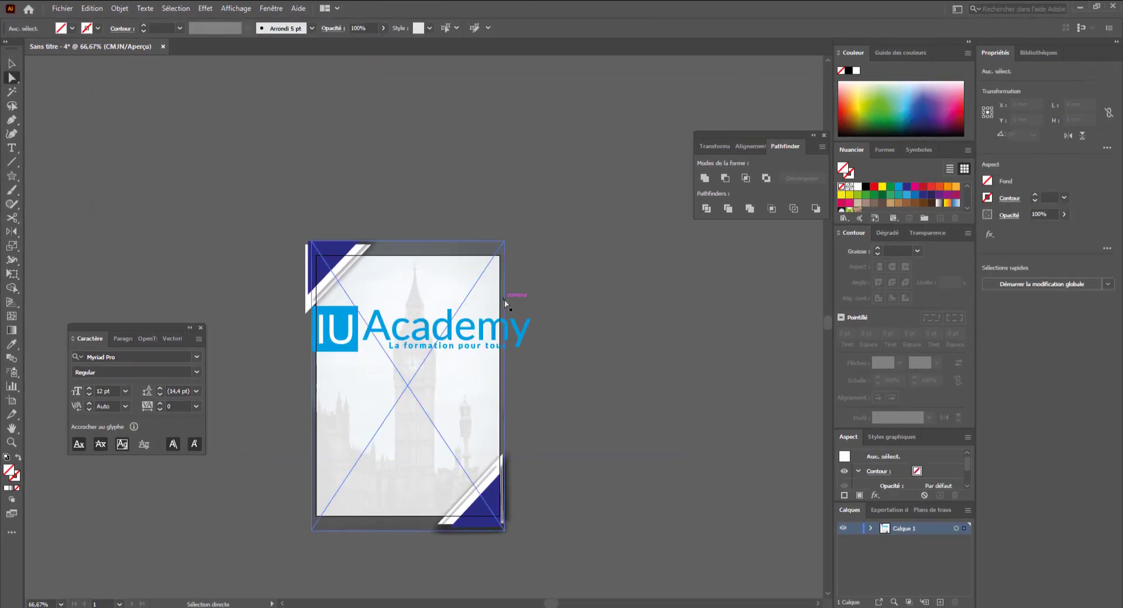
key("v")
left_click(518, 330)
left_click_drag(530, 352, 399, 269)
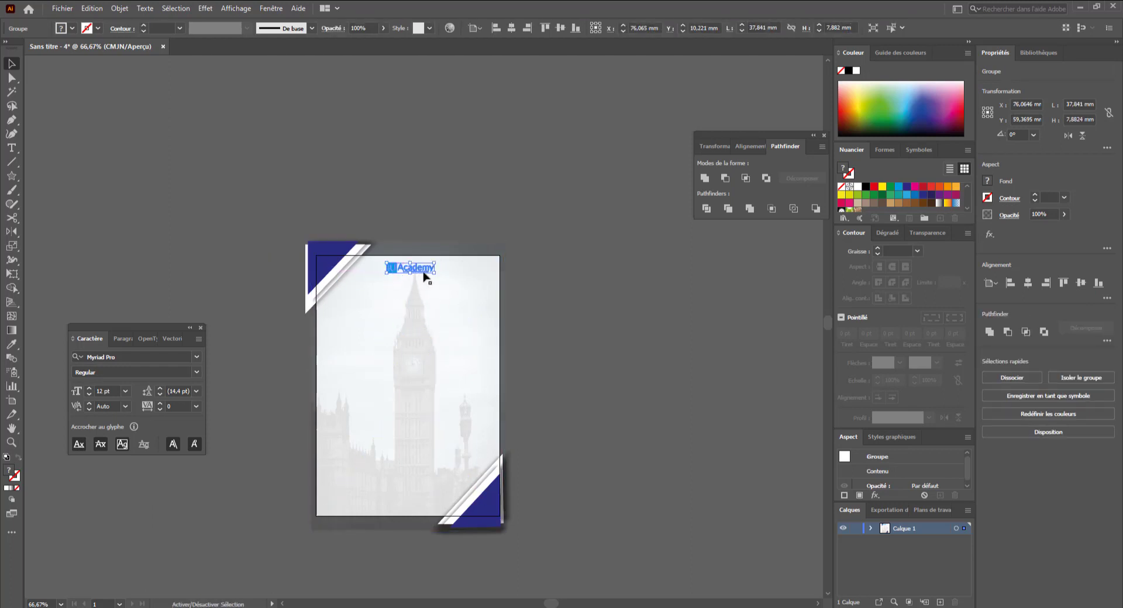
left_click(526, 308)
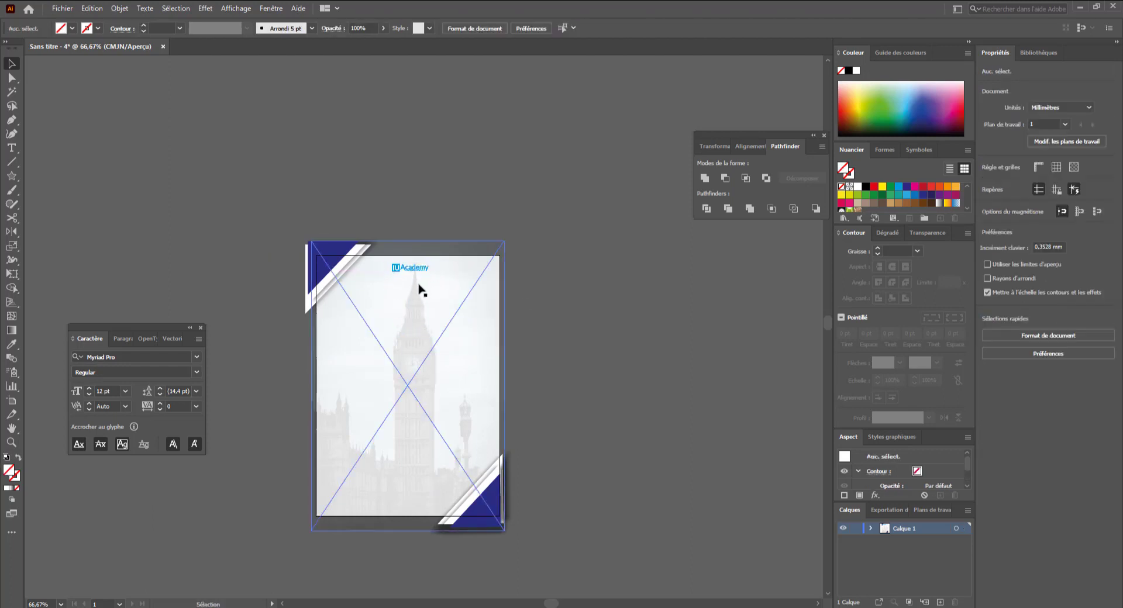
left_click_drag(416, 269, 415, 273)
left_click(501, 308)
left_click_drag(534, 373, 538, 348)
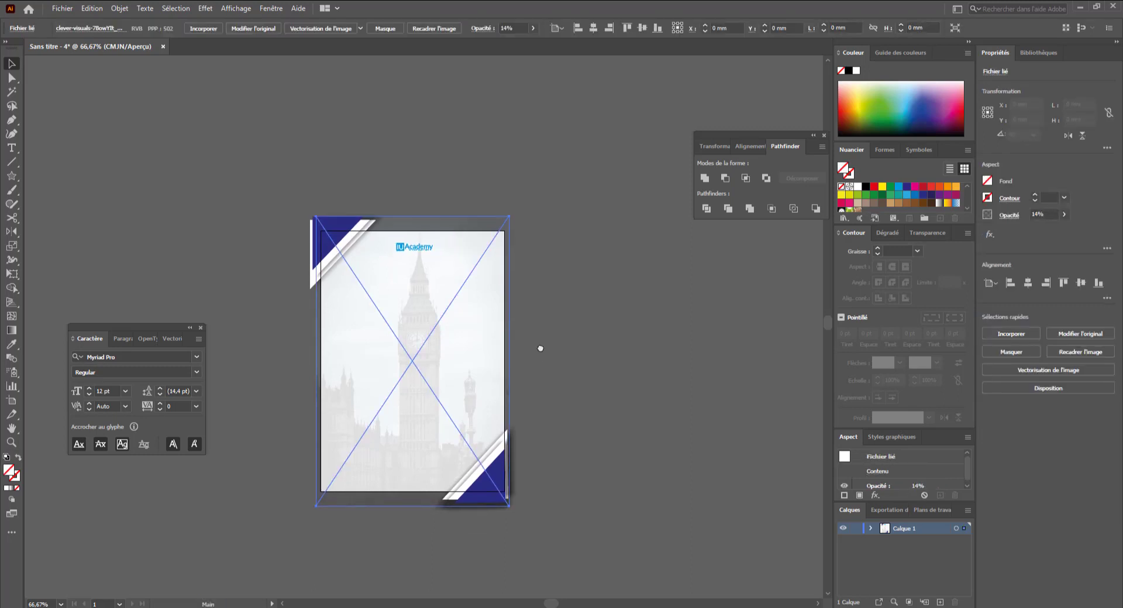
left_click(592, 337)
- Create a point text line repeating "Lorem ipsum" three times and move it just below the logo
key("t")
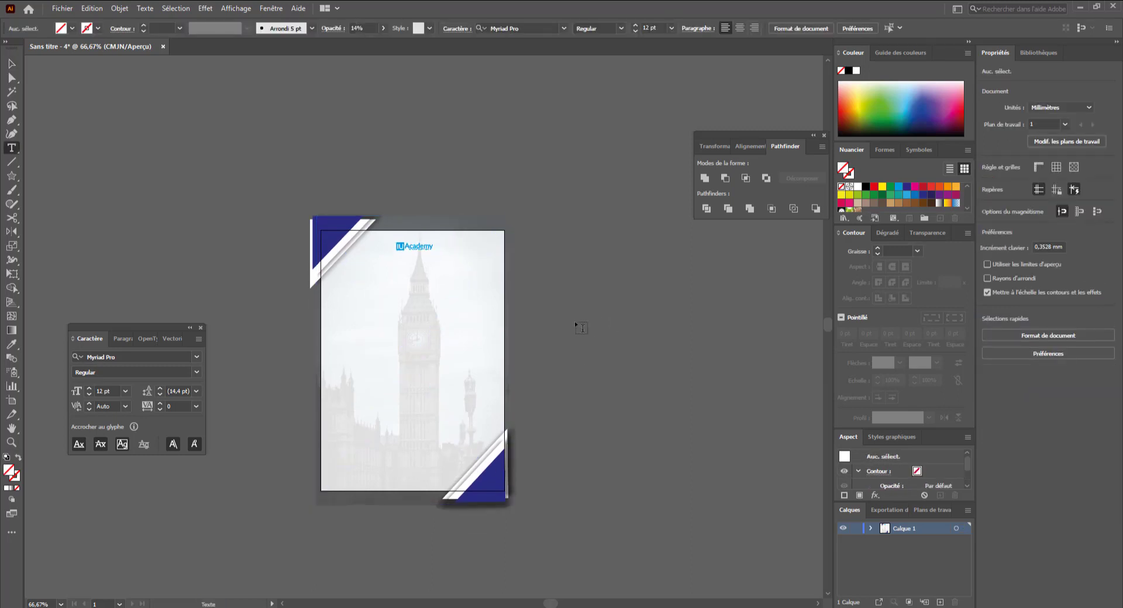
left_click(576, 303)
key("ctrl+c")
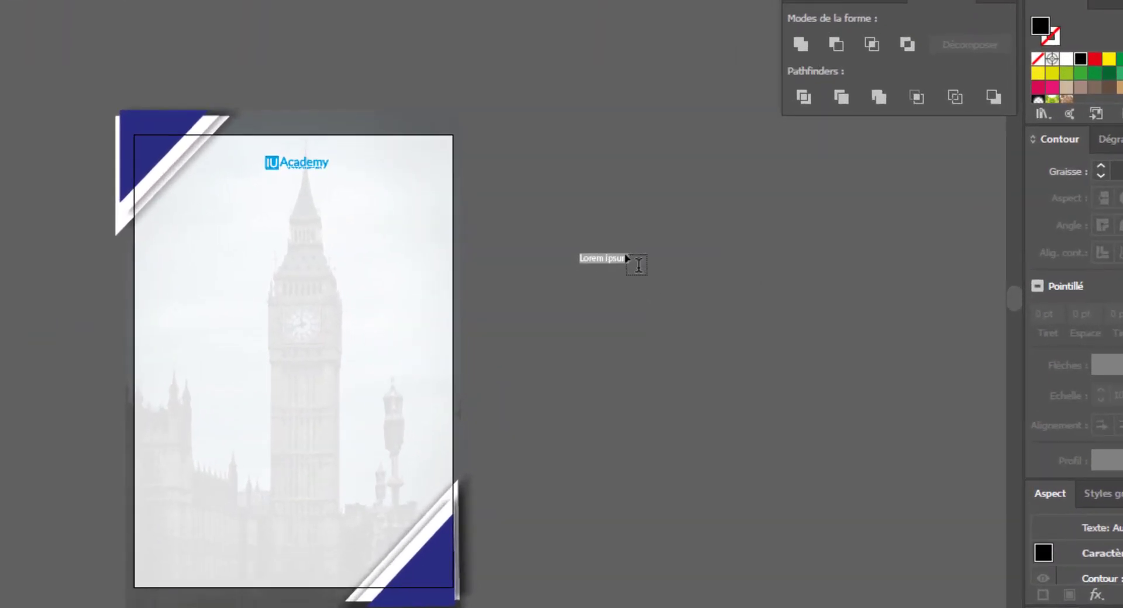
key("Escape")
key("ctrl+v")
key("ctrl+v")
key("ctrl+v")
left_click(735, 240, "ctrl")
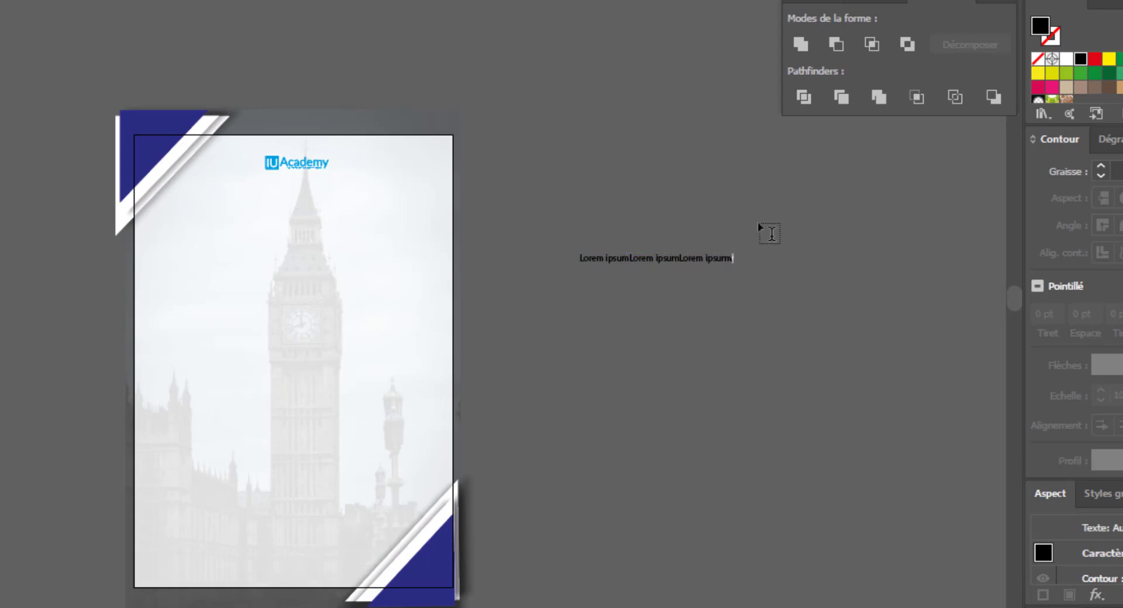
key("Escape")
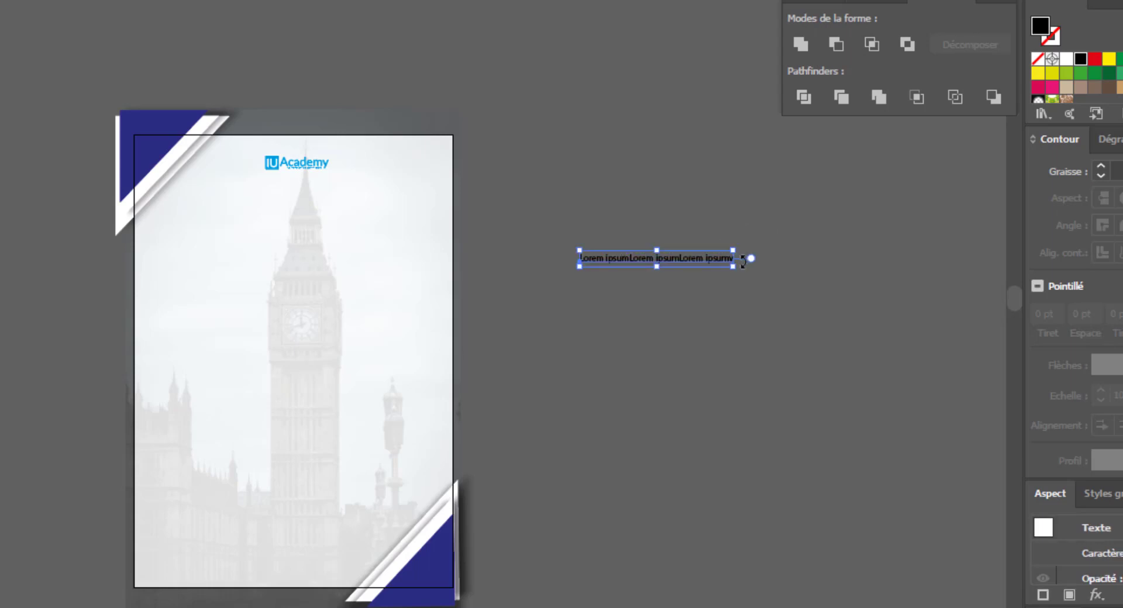
left_click_drag(673, 264, 316, 193)
- Duplicate the text line below it and replace the copy's content with "Lorem ipsum" on two lines
left_click_drag(629, 215, 571, 246)
triple_click(572, 244)
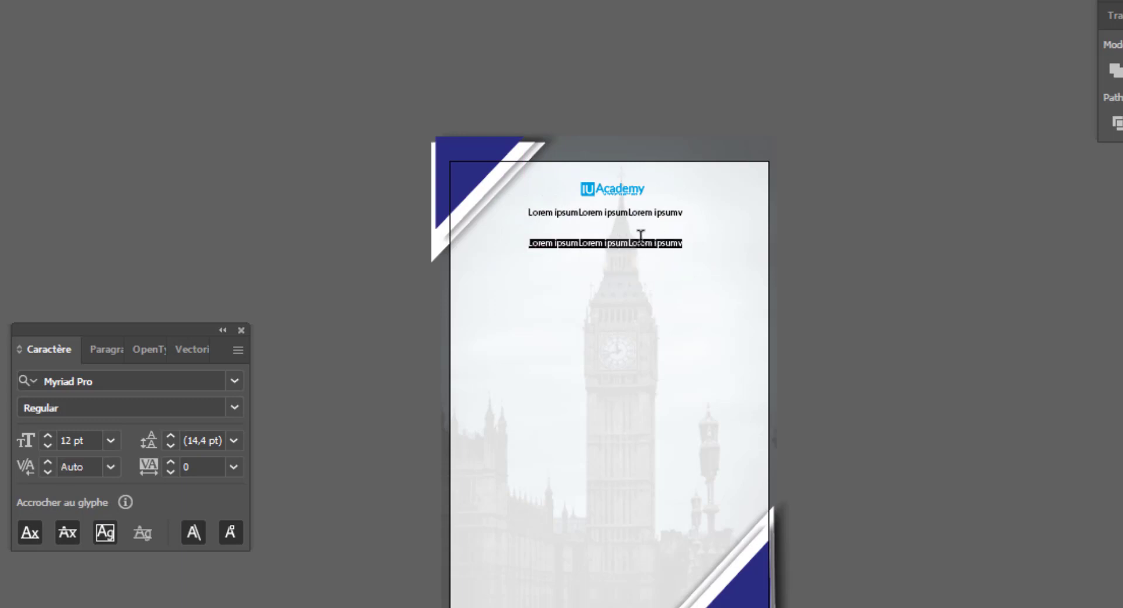
key("ctrl+v")
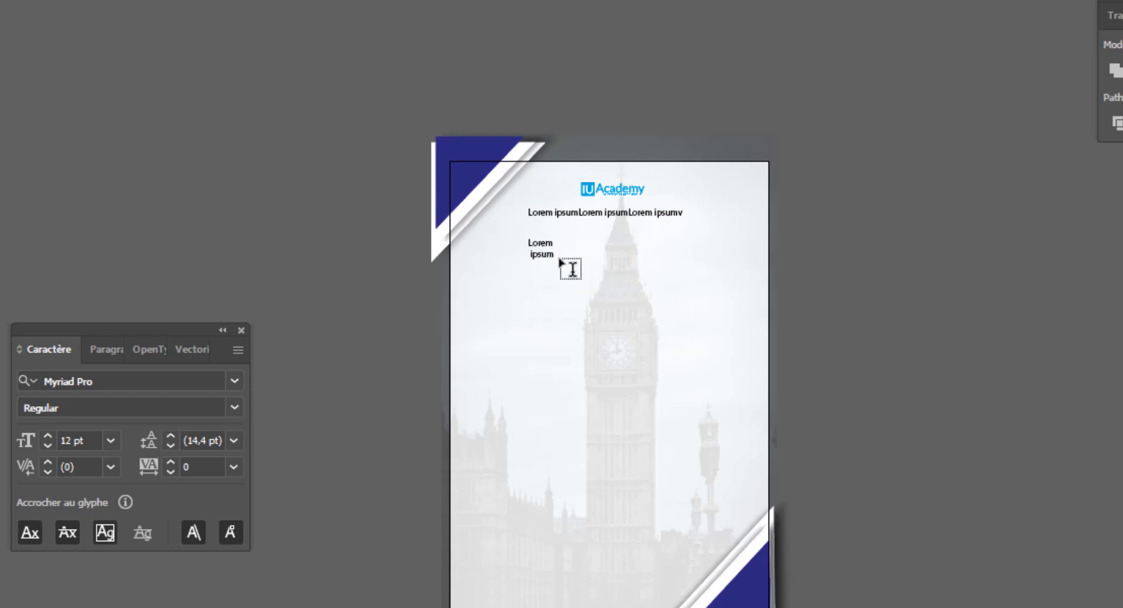
key("ctrl+Return")
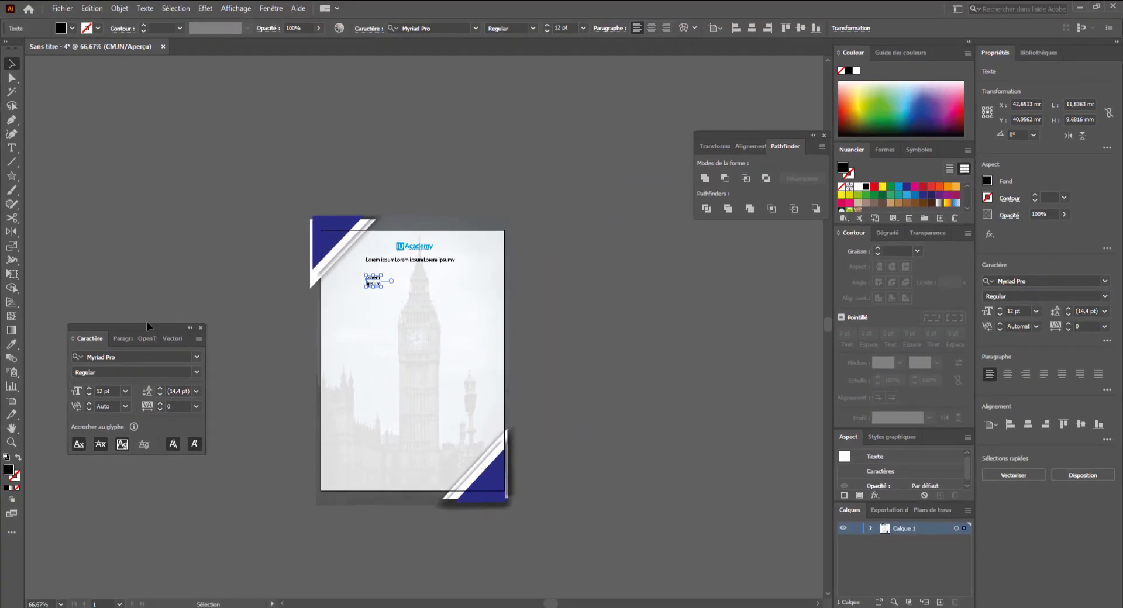
- Switch the two-line text to all caps and scale it up to about 78 pt
left_click(106, 354)
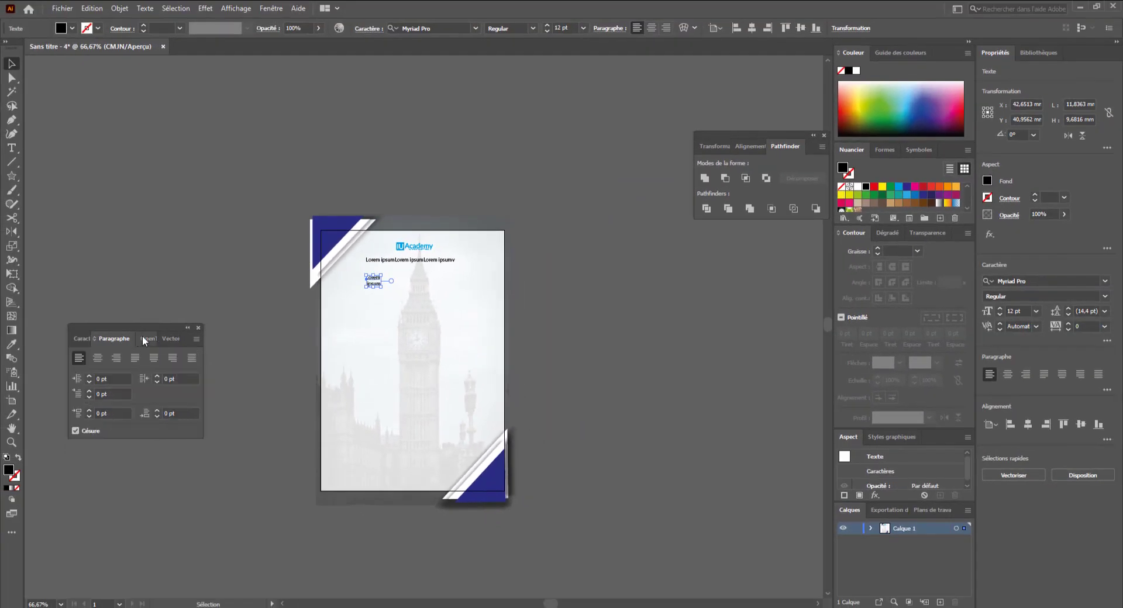
left_click(143, 339)
left_click(84, 339)
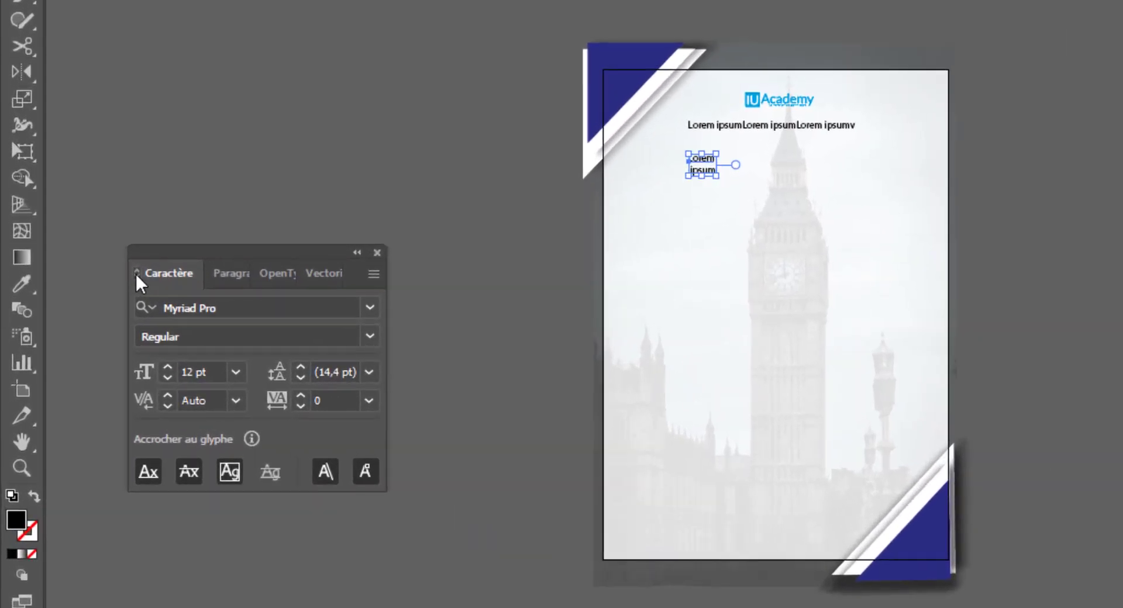
left_click(136, 273)
left_click(150, 498)
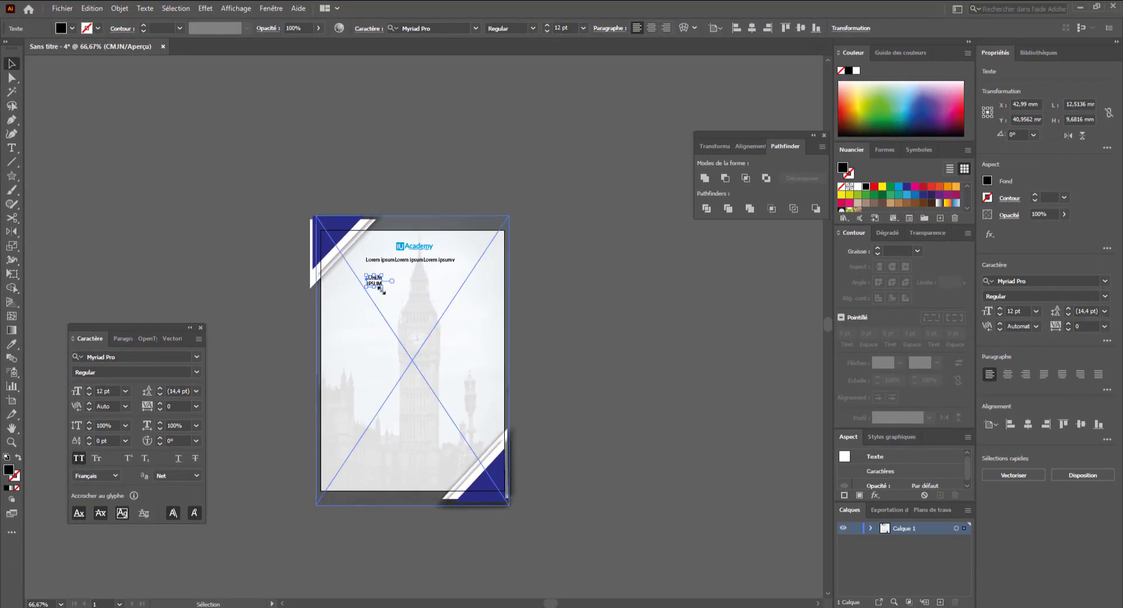
left_click_drag(381, 290, 468, 353)
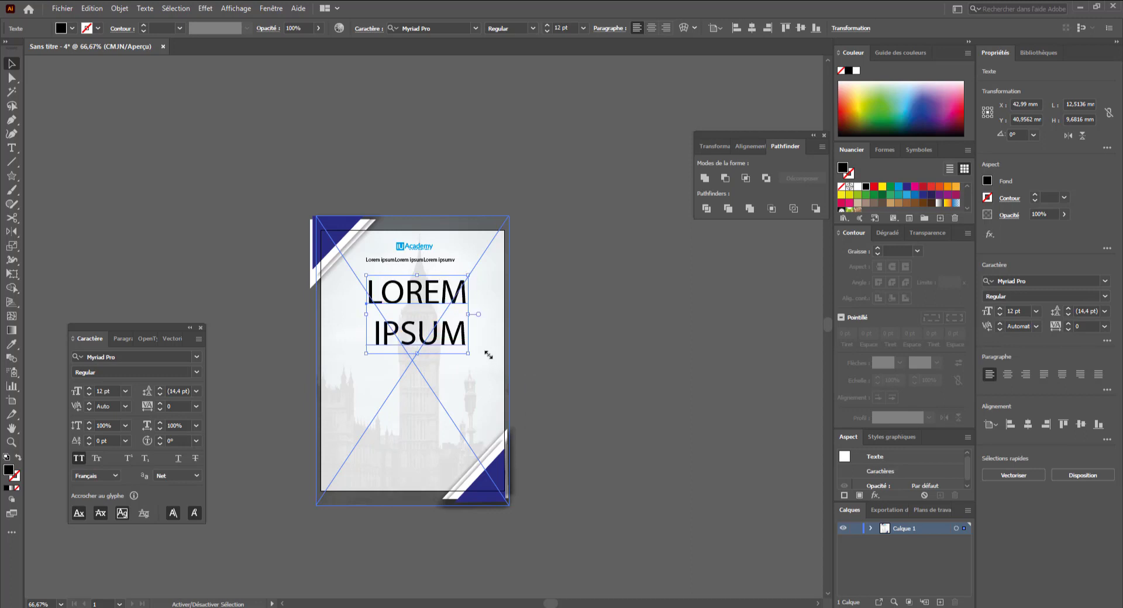
- Reduce the two-line title's leading to 70 pt
left_click(159, 393)
left_click(159, 393)
left_click(159, 393)
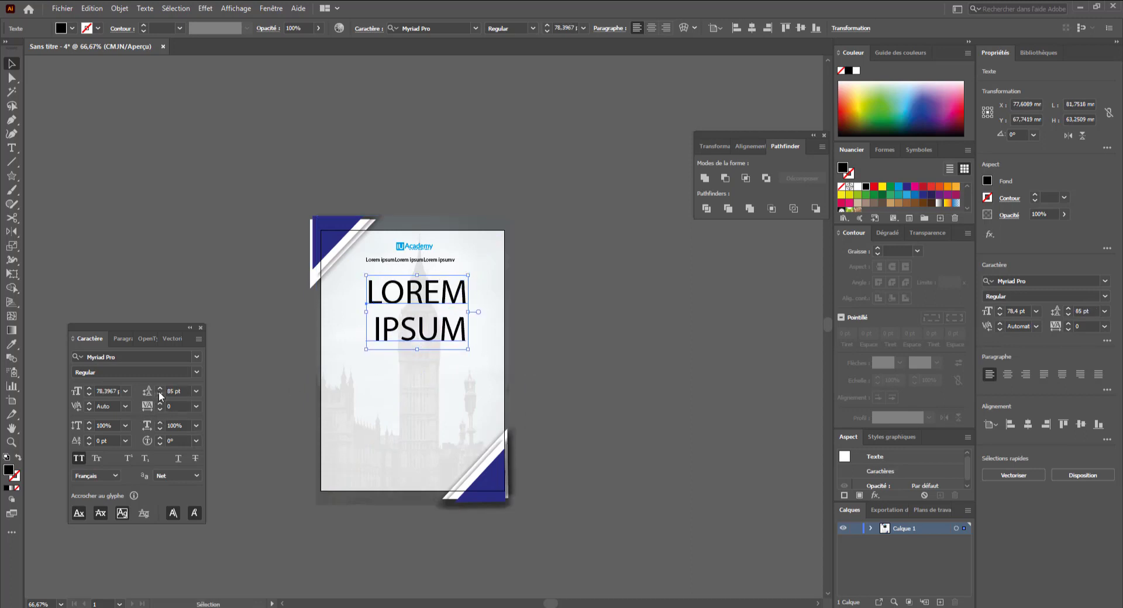
left_click(159, 393)
left_click(159, 391)
left_click(160, 391)
left_click(159, 391)
left_click(159, 391)
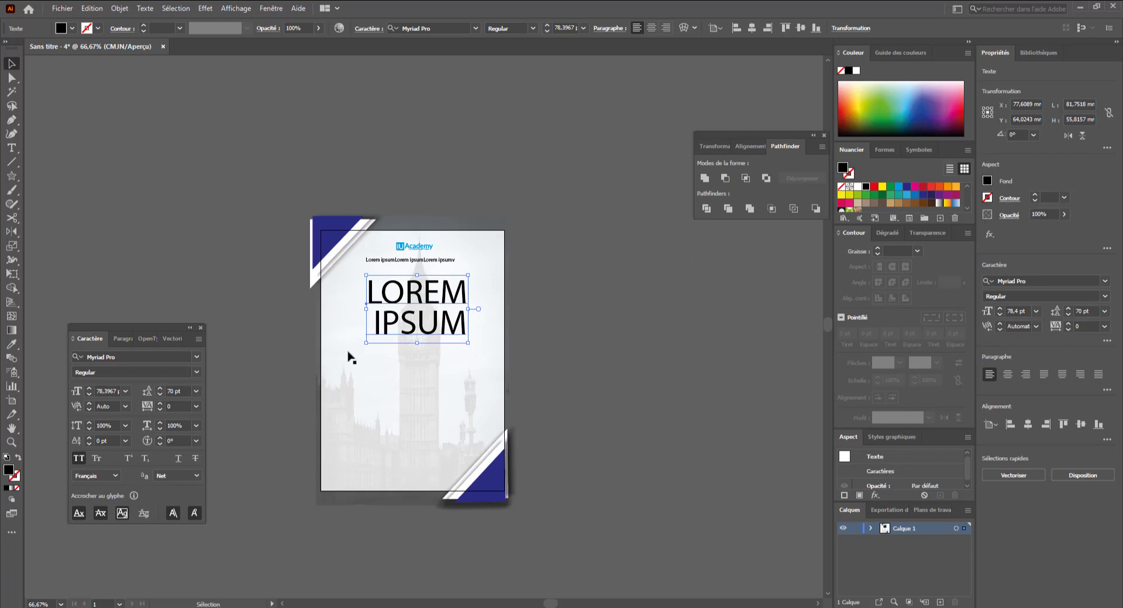
- Delete the stray space before IPSUM so both title lines align
double_click(380, 330)
triple_click(376, 318)
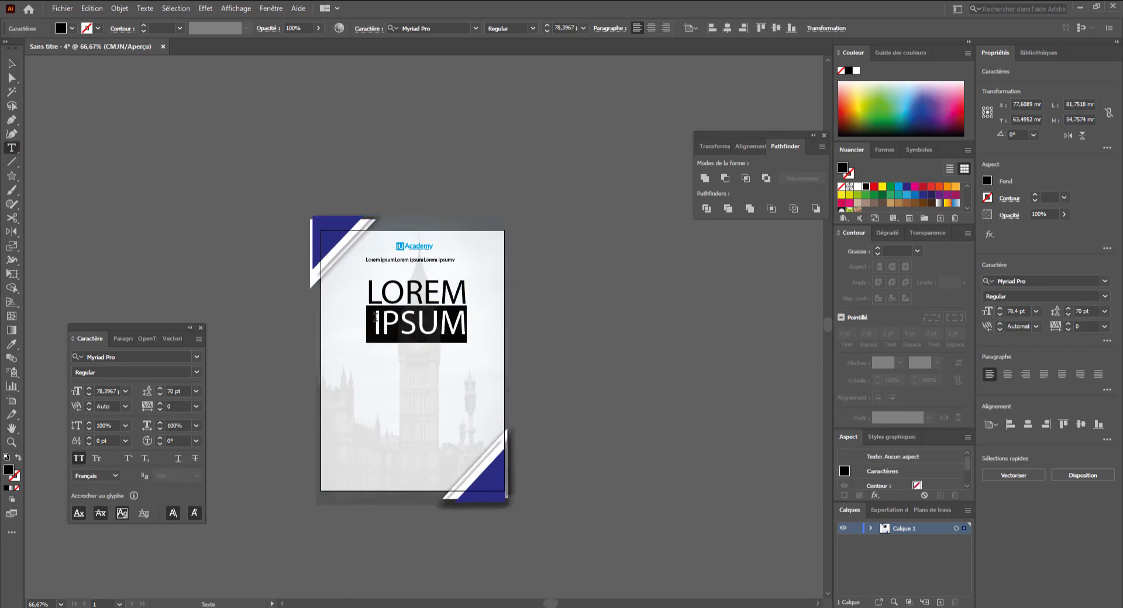
left_click(376, 317)
key("BackSpace")
key("ctrl+Return")
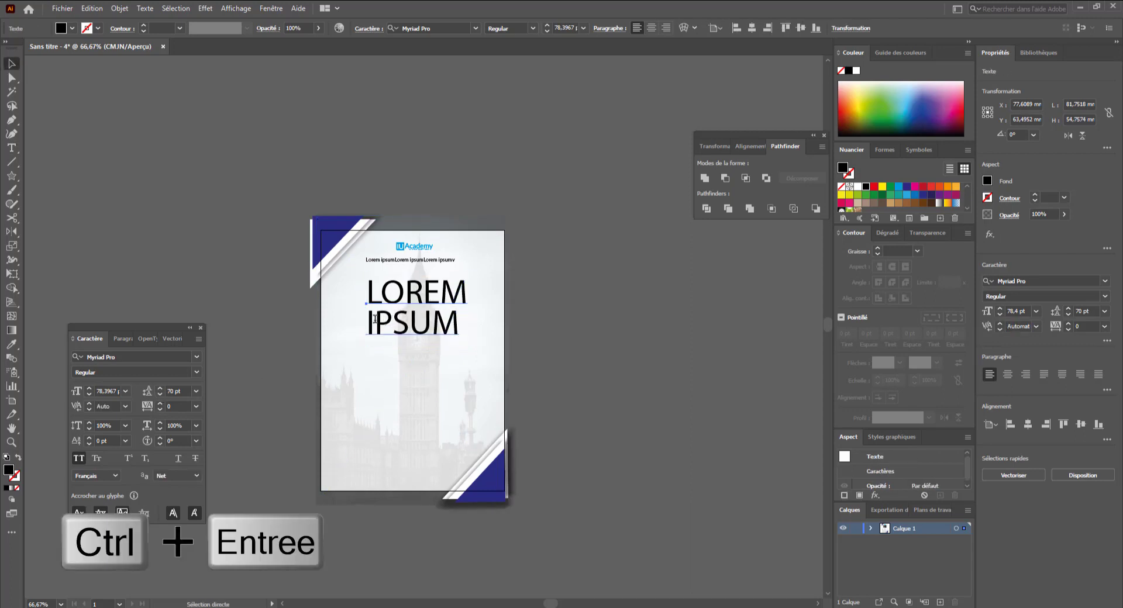
- Centre-align the title's paragraphs and centre the title horizontally on the page
left_click(114, 338)
left_click(98, 360)
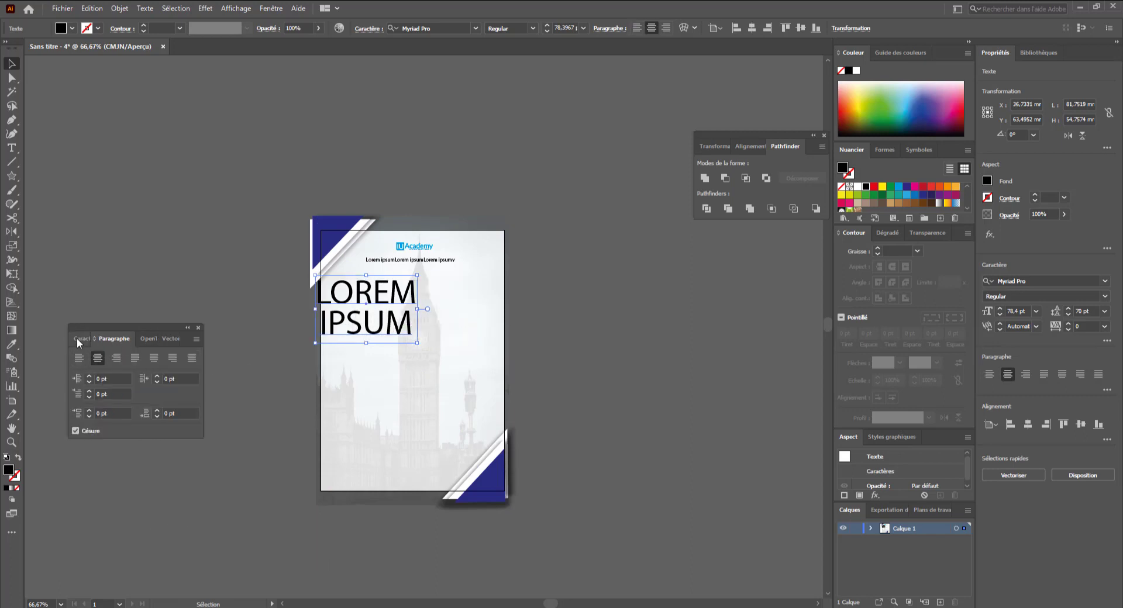
left_click_drag(360, 305, 403, 306)
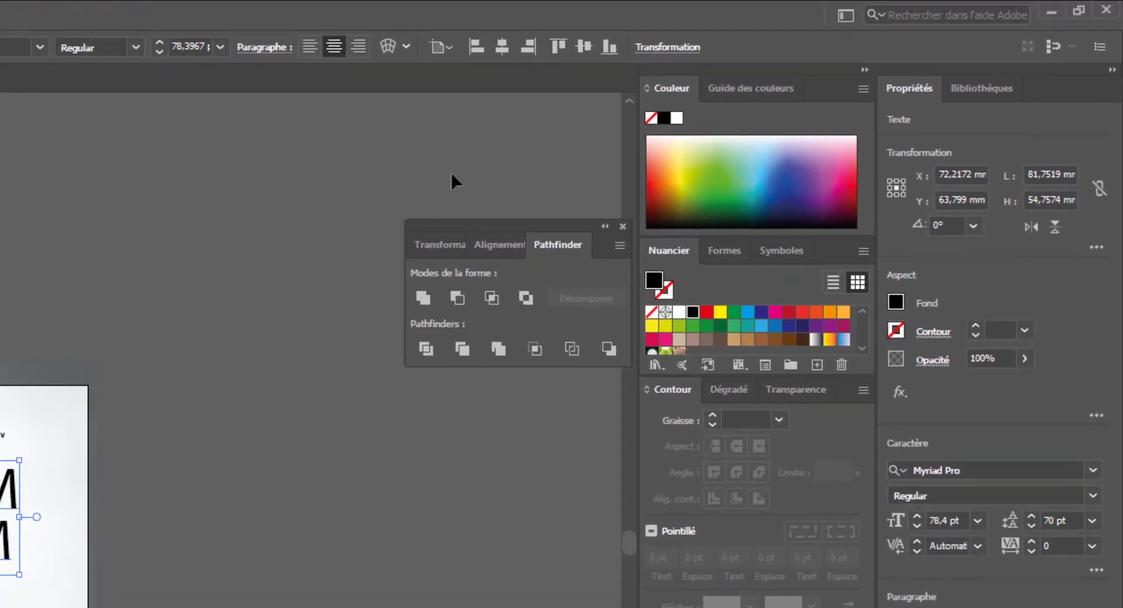
left_click(261, 492)
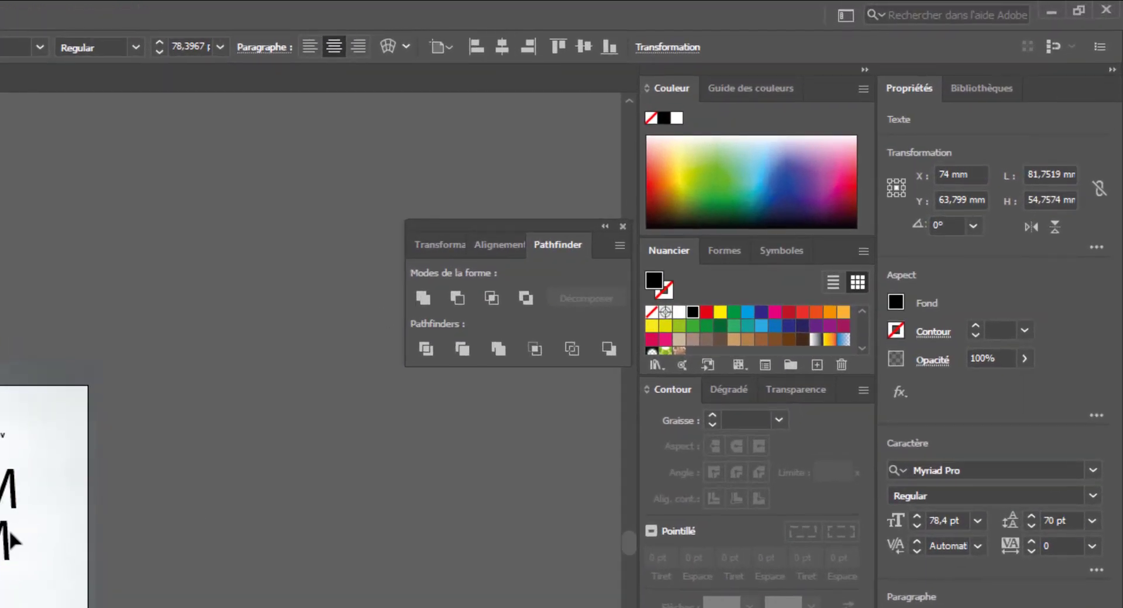
left_click(7, 530)
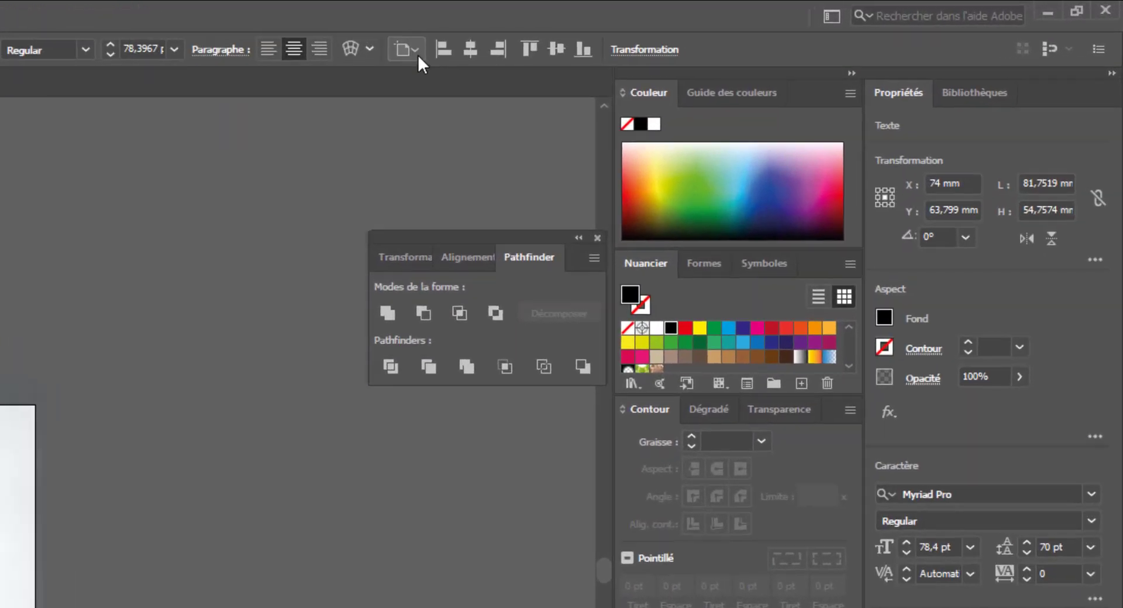
left_click(440, 47)
left_click(108, 220)
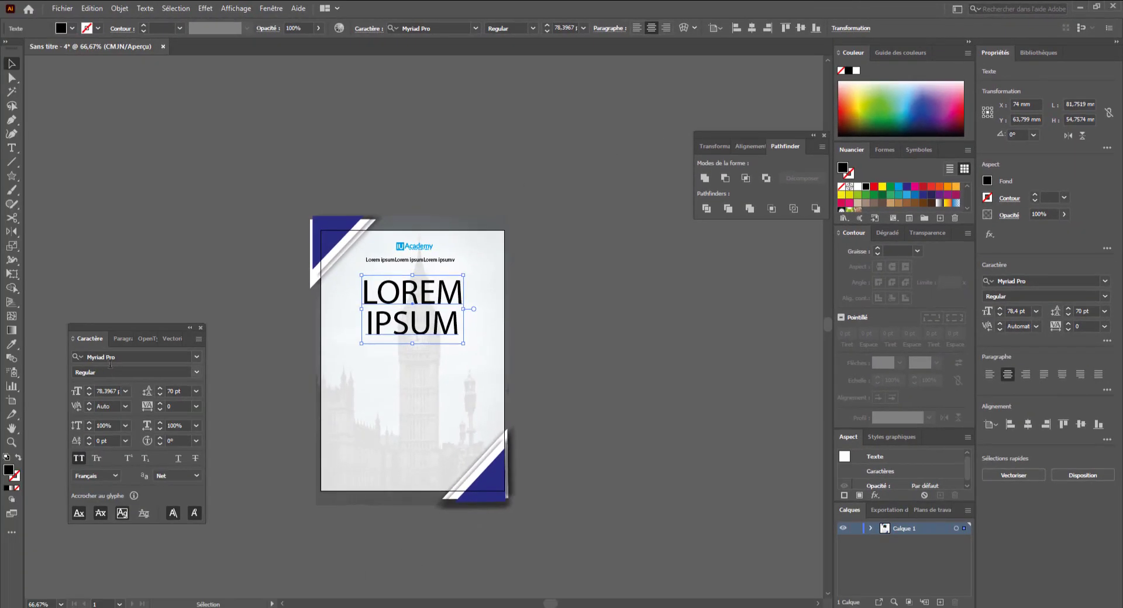
- Change the title's font to Bebas Neue Regular
left_click(111, 357)
type("bebas")
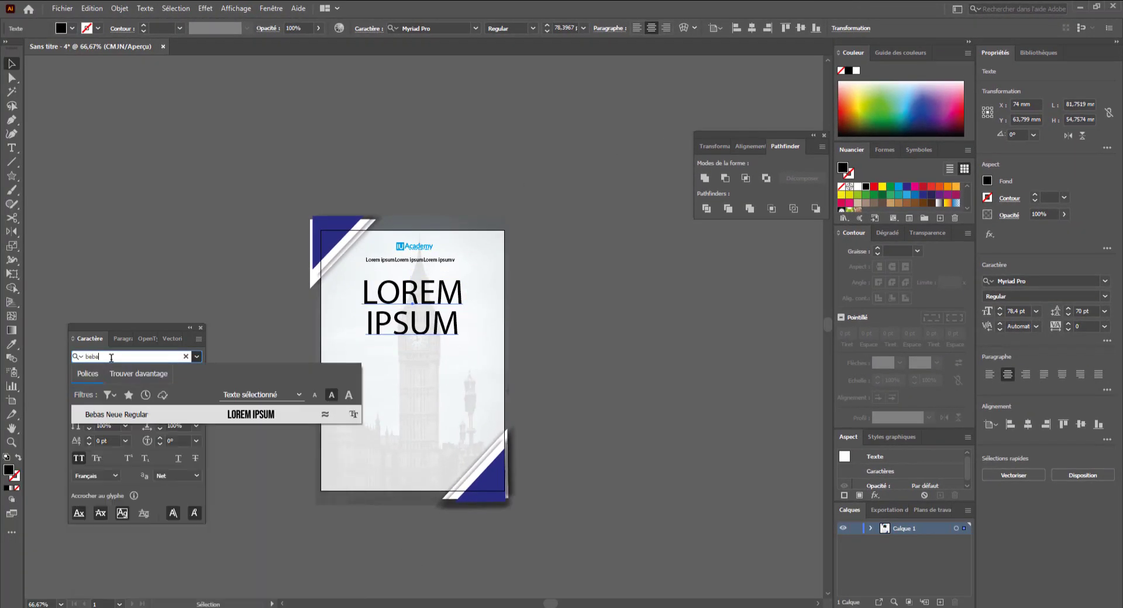
left_click(181, 414)
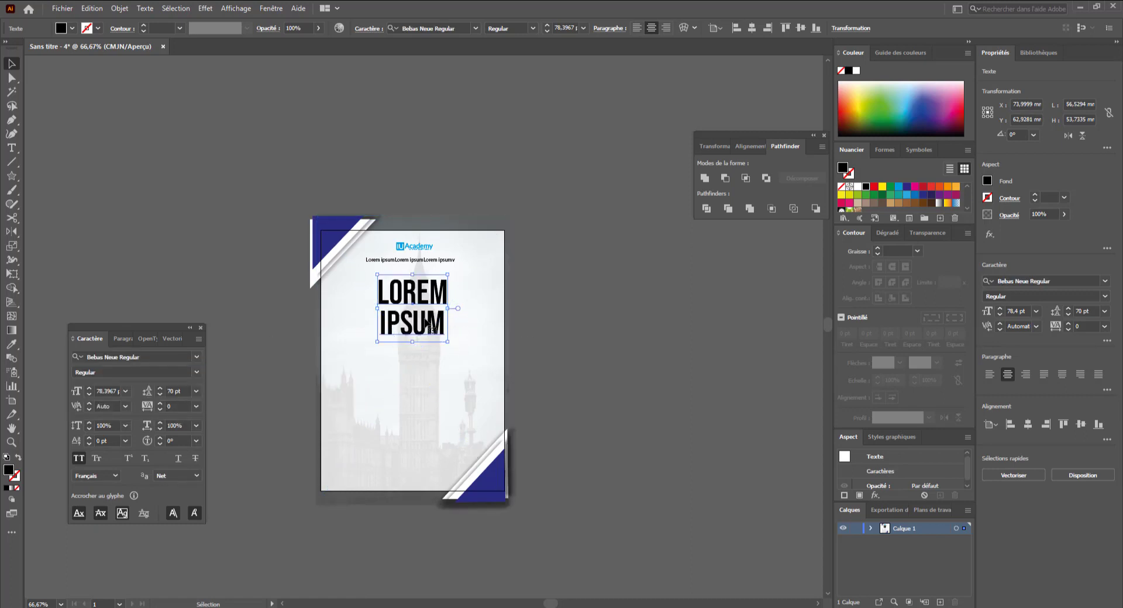
- Edit the title's words to read LOREKDLM and IPSNLUM
double_click(402, 301)
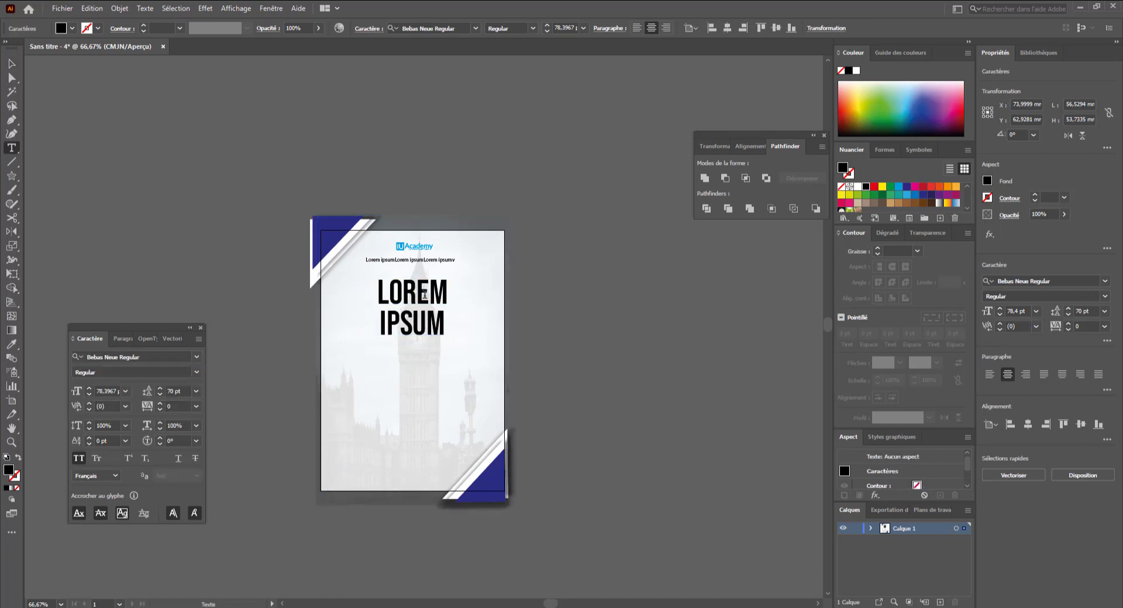
type("kdl")
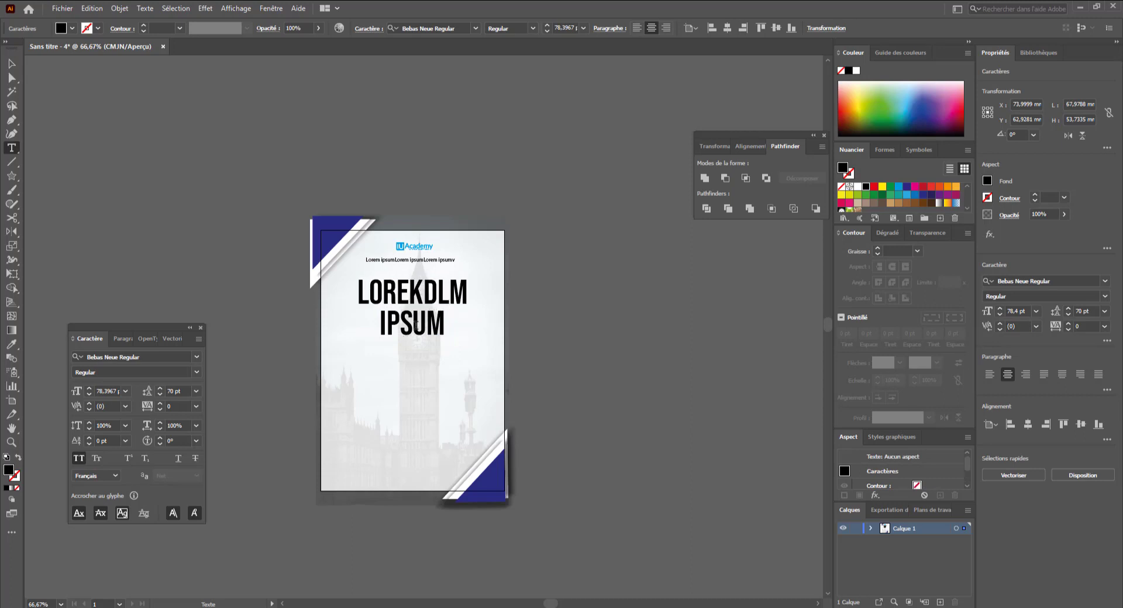
type("DKS")
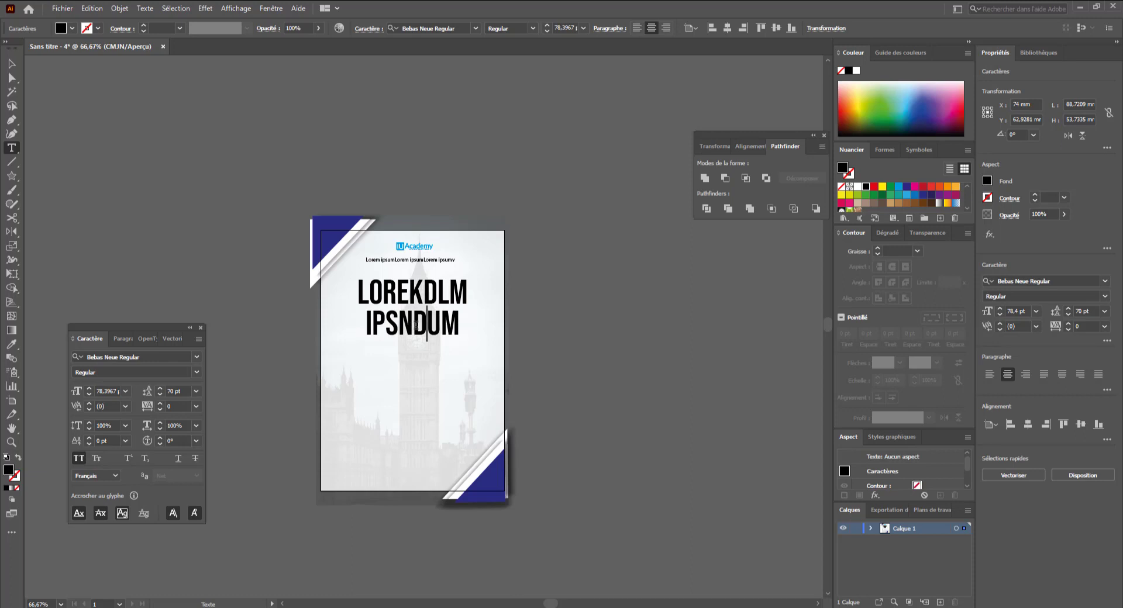
key("BackSpace")
key("BackSpace")
key("BackSpace")
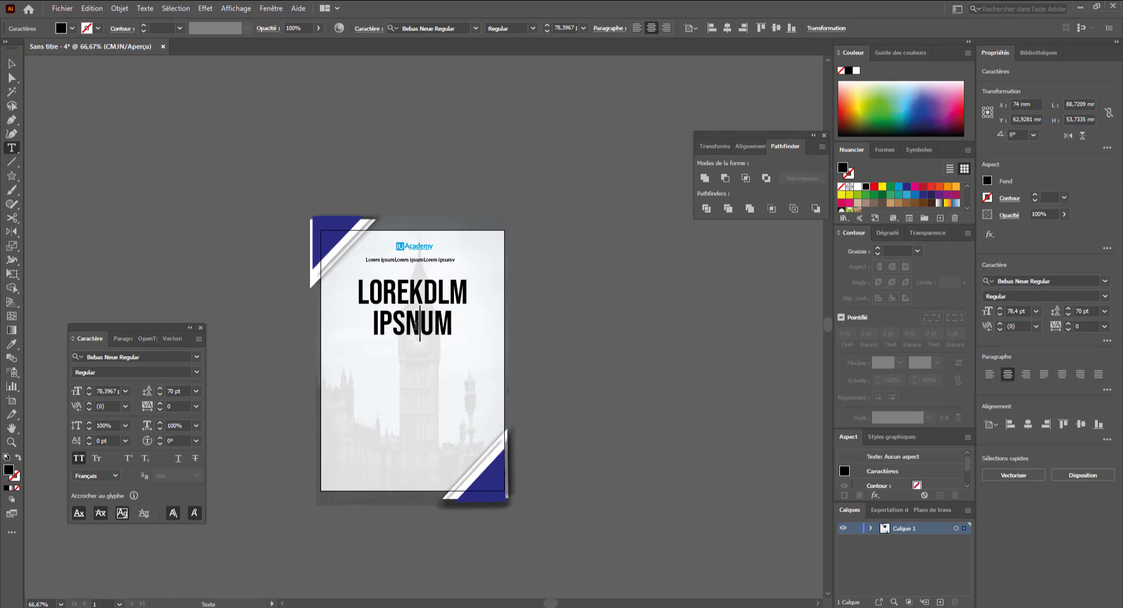
type("L")
key("Escape")
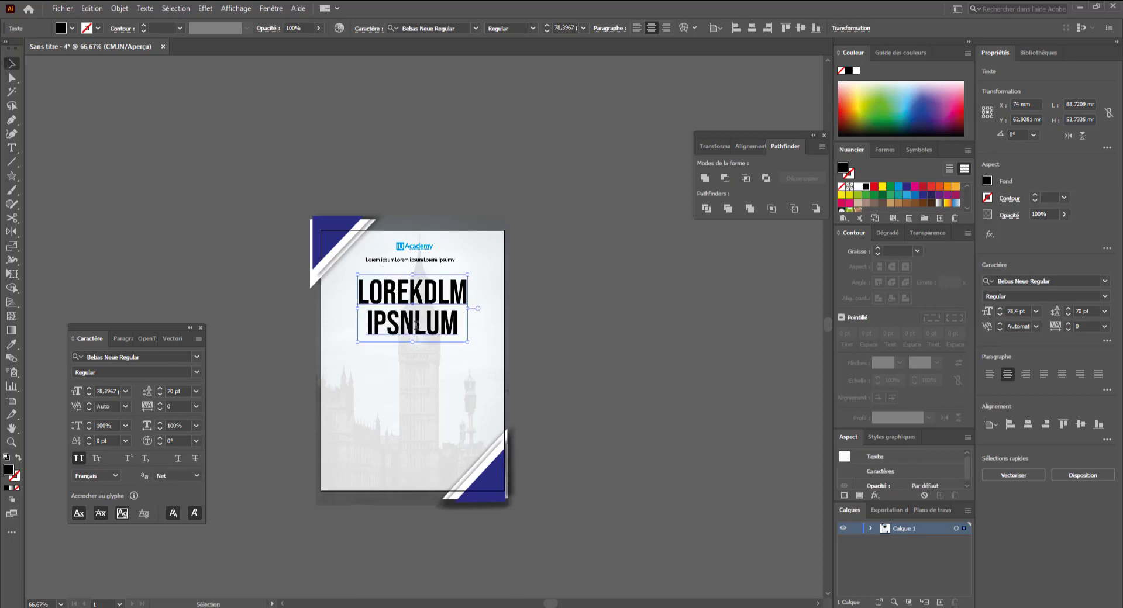
- Set the title's leading to 65 pt and nudge the title slightly upward
left_click(160, 395)
left_click(160, 396)
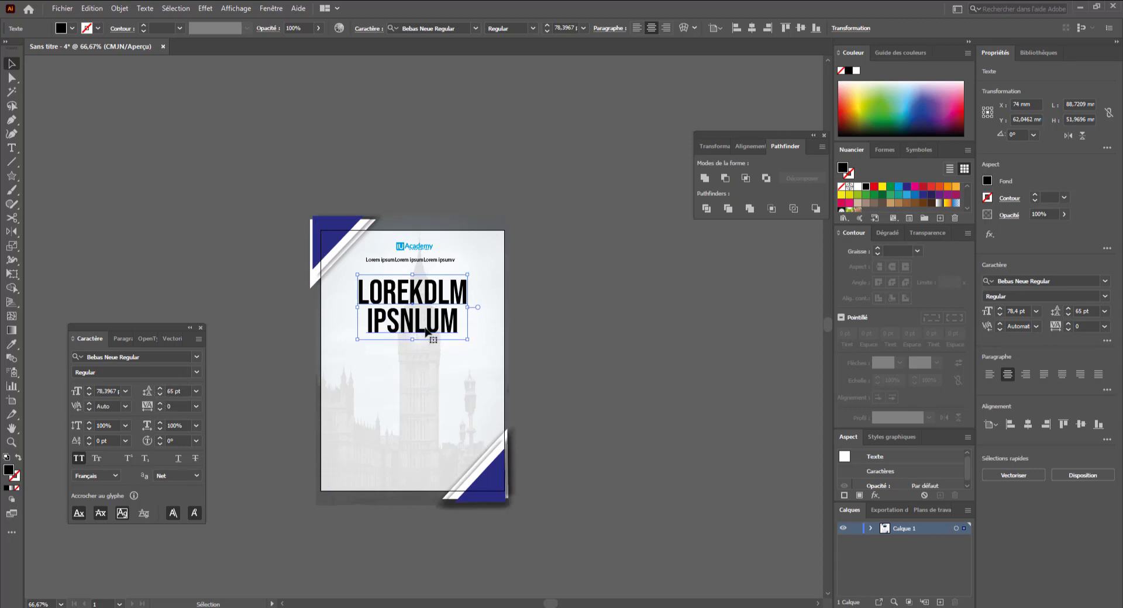
left_click_drag(427, 331, 434, 299)
- Colour the word LOREKDLM orange and the word IPSNLUM dark blue
double_click(402, 296)
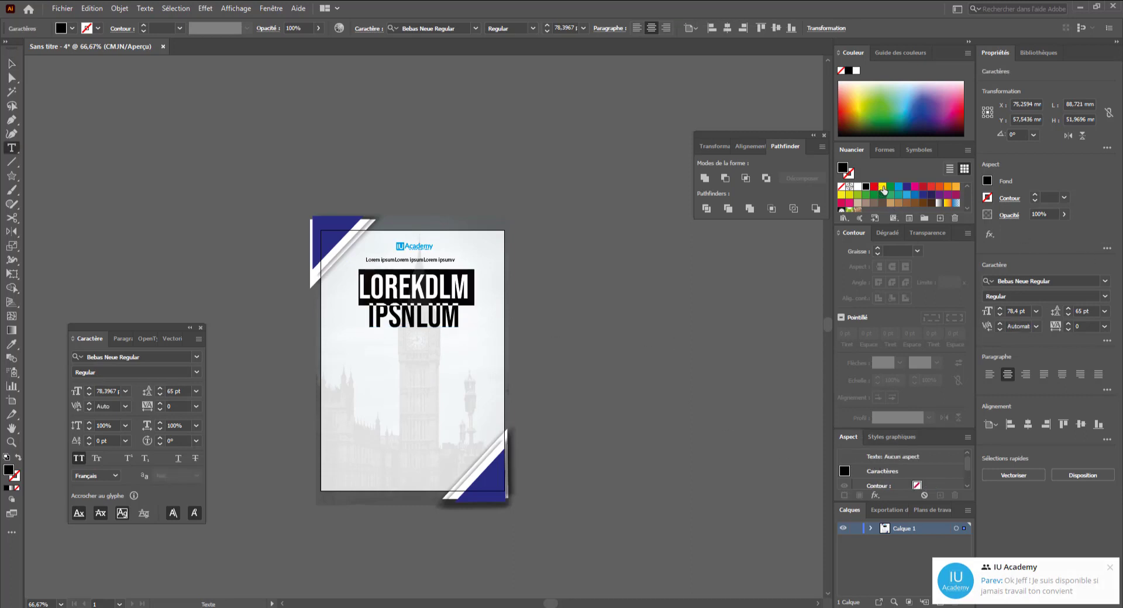
left_click(882, 188)
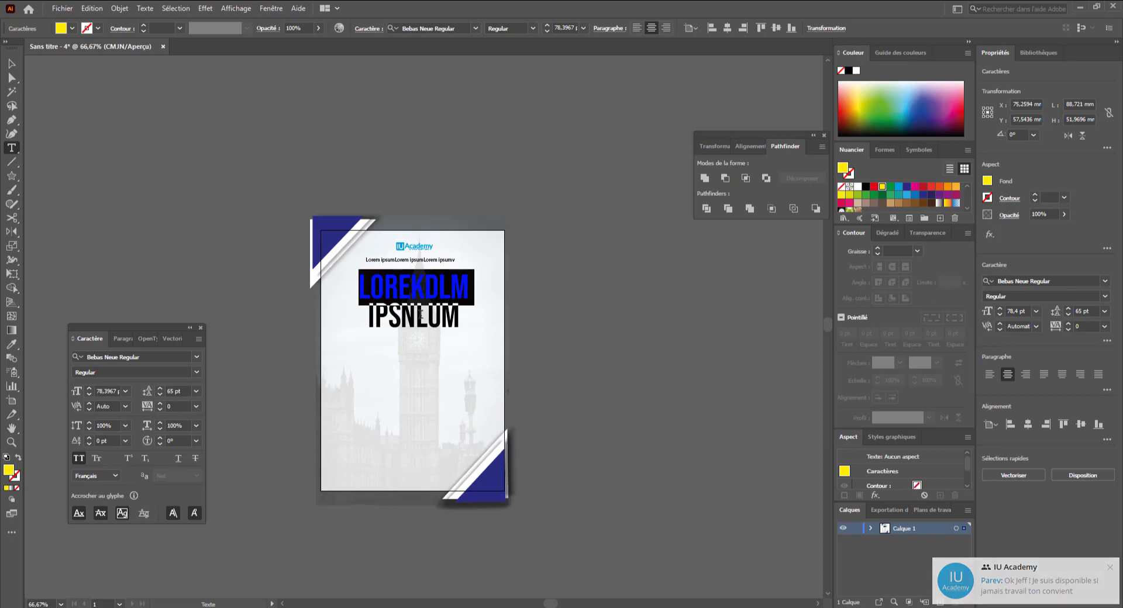
left_click(955, 188)
double_click(403, 318)
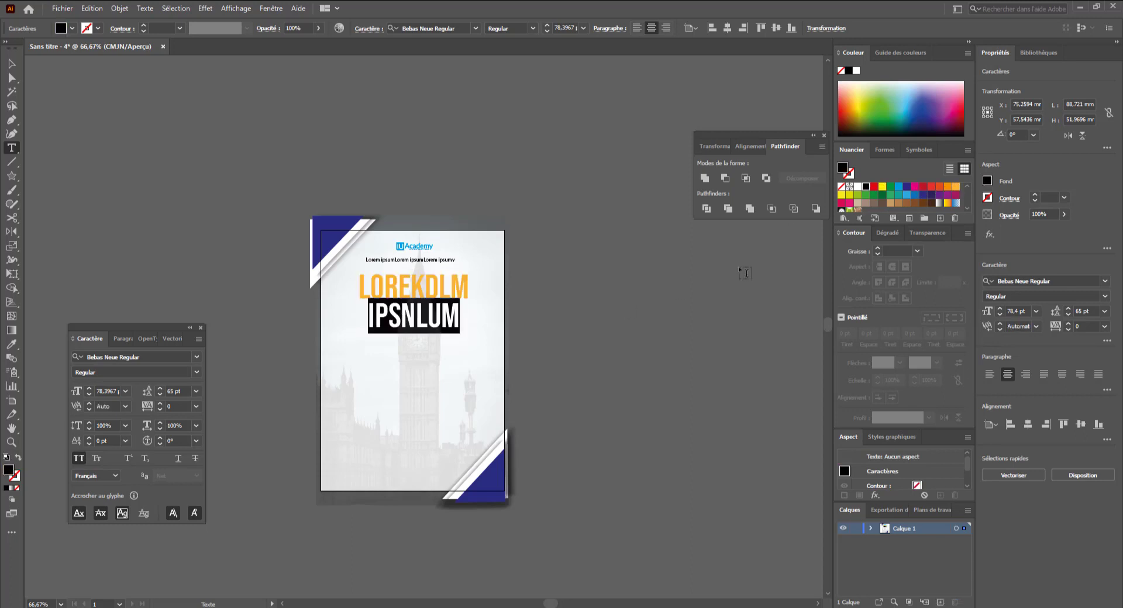
left_click(923, 196)
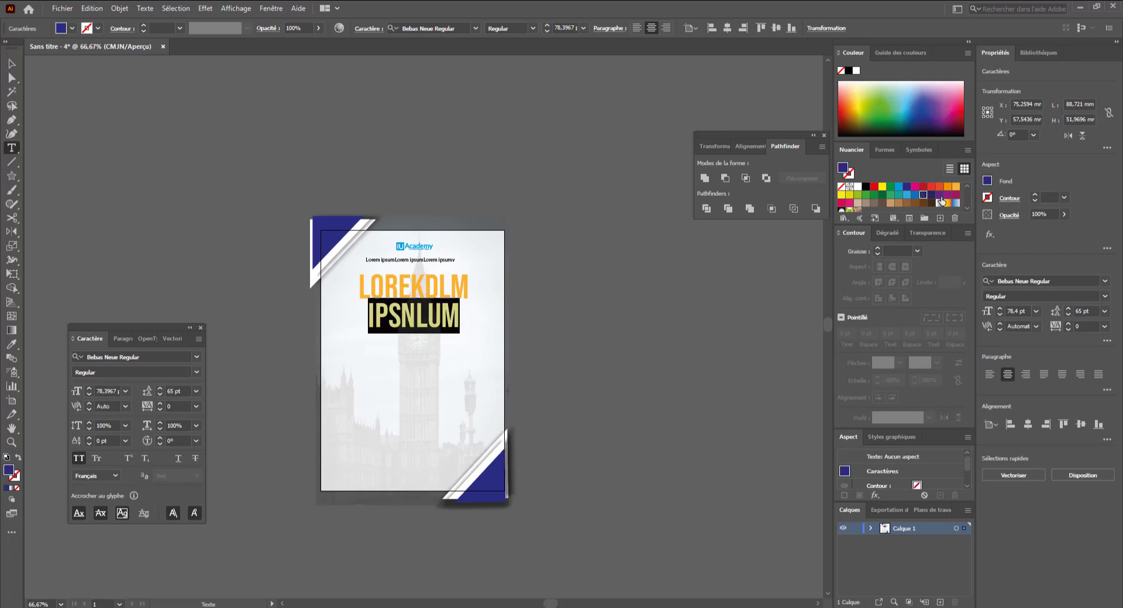
- Apply the dark blue swatch to the word IPSNLUM and deselect the title
left_click(933, 197)
left_click(11, 65)
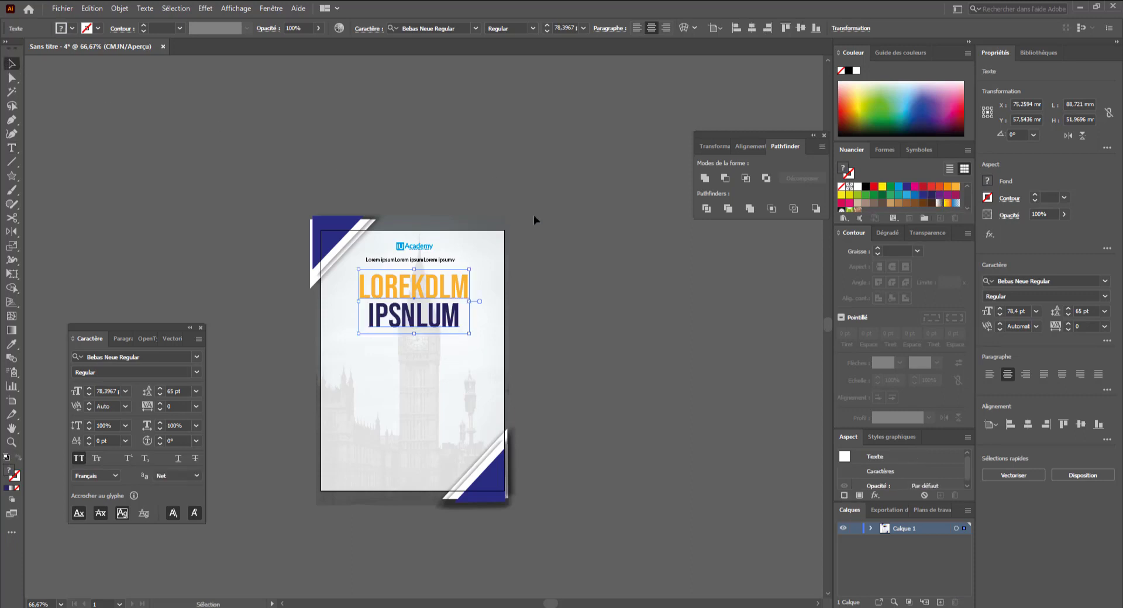
left_click(534, 215)
scroll(591, 241, "down", 3)
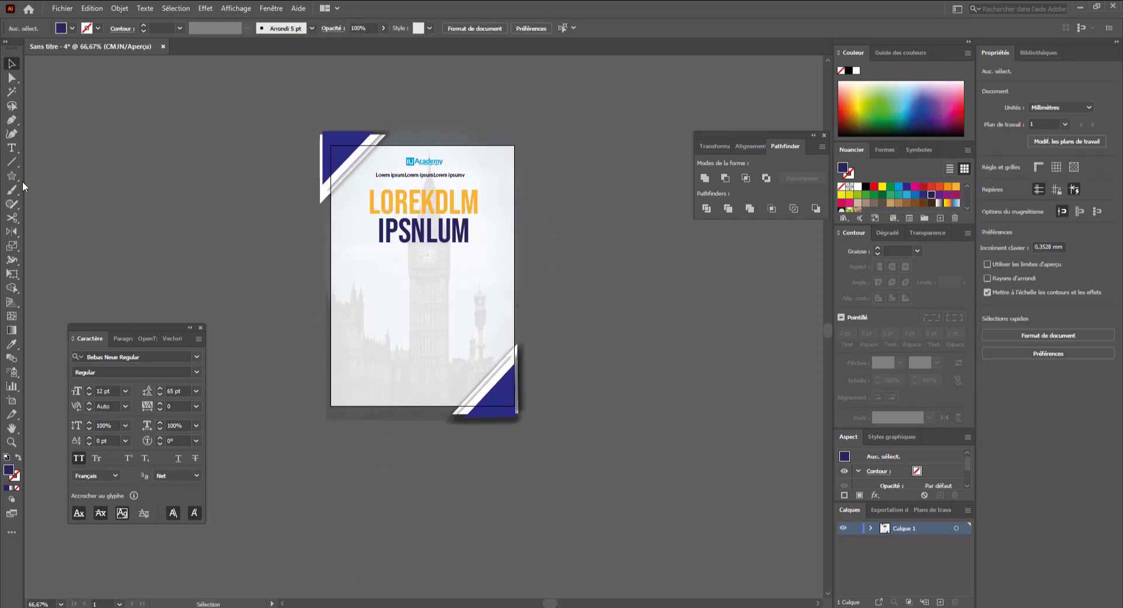
- Draw a paragraph text frame below the title and set its font to Lato Regular at 7 pt
left_click(10, 149)
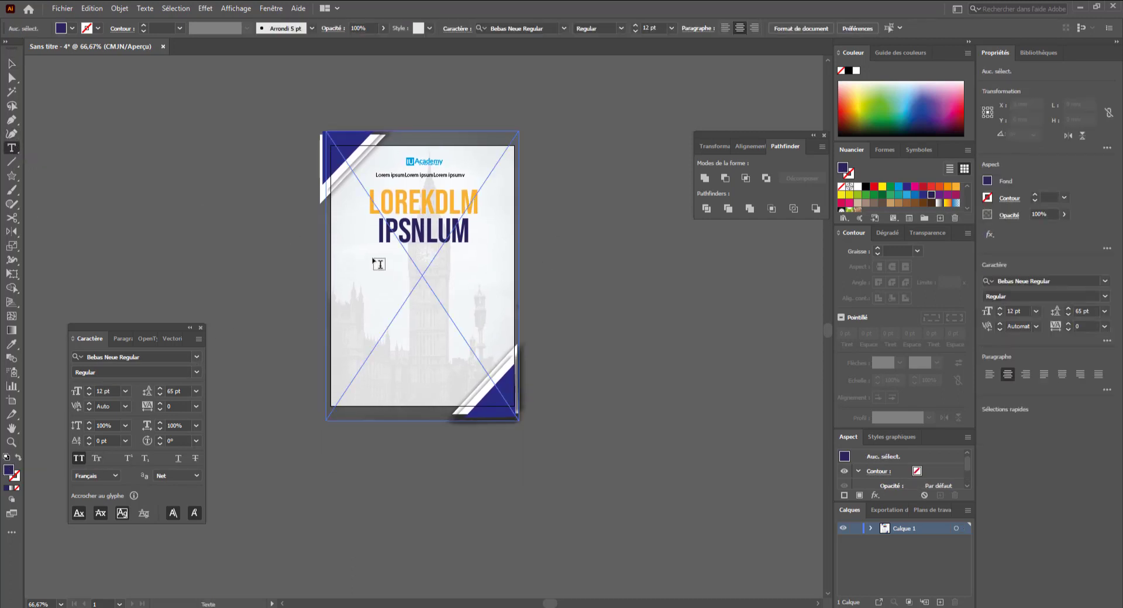
left_click_drag(359, 253, 491, 282)
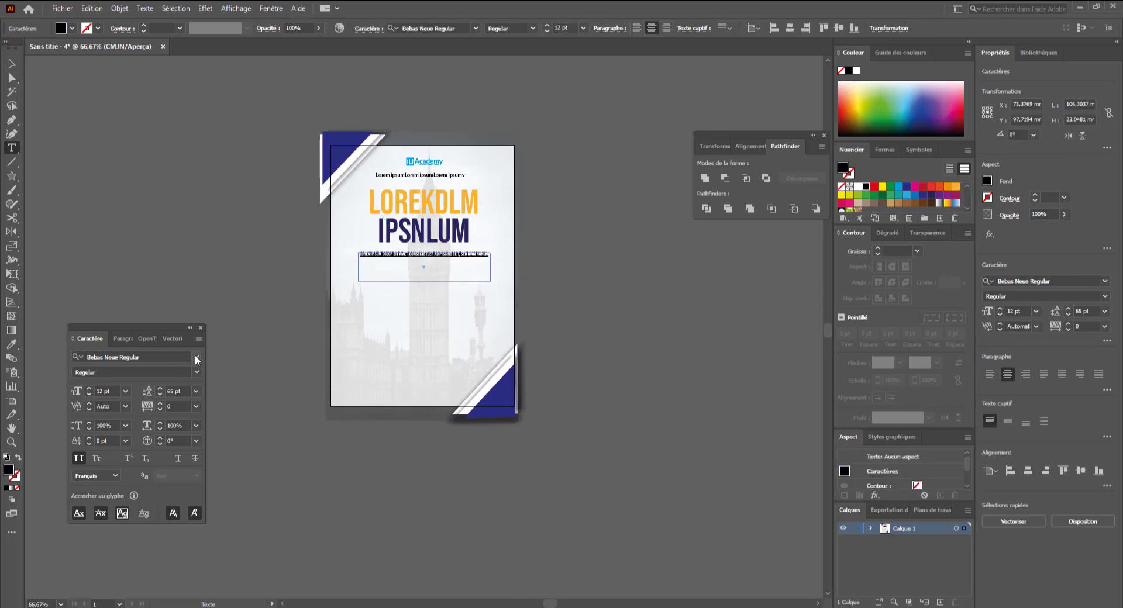
left_click(152, 357)
type("lato")
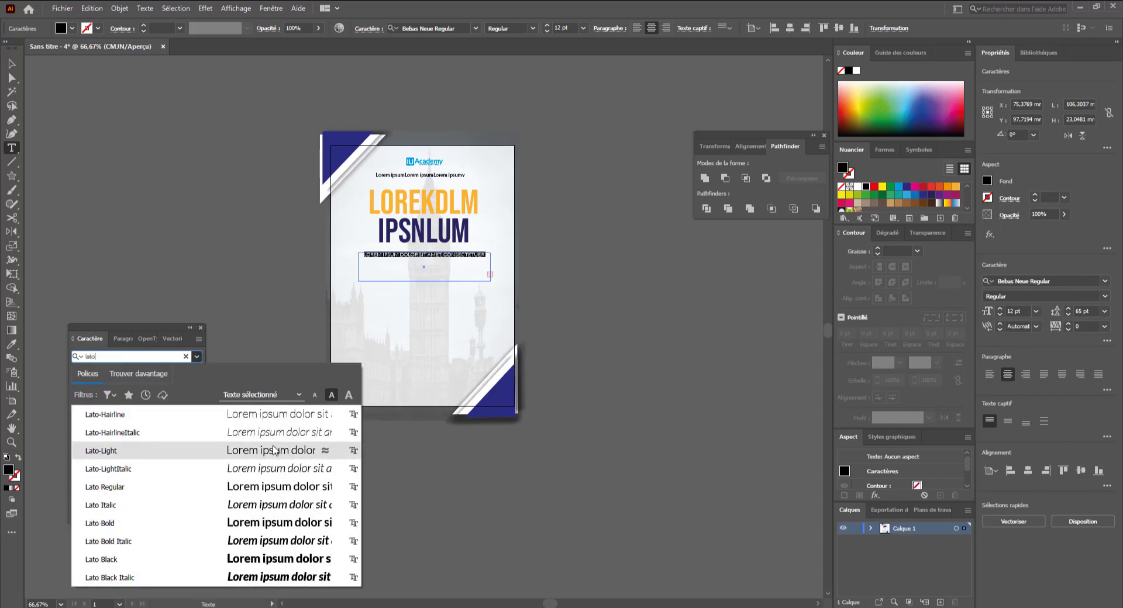
left_click(279, 488)
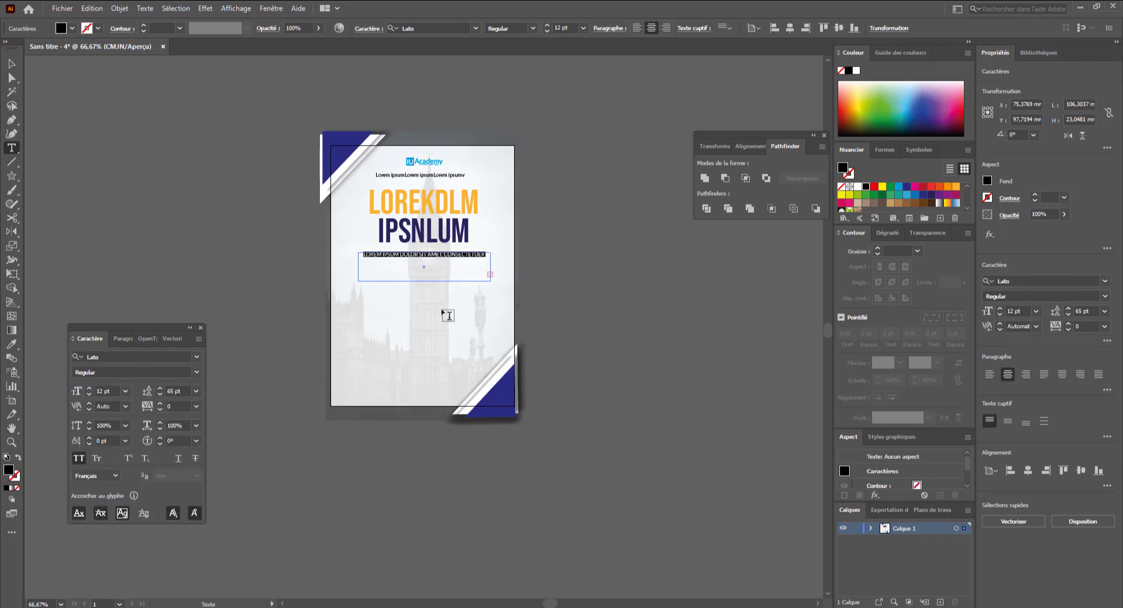
left_click(545, 31)
left_click(545, 31)
left_click(545, 31)
left_click(545, 31)
left_click(545, 31)
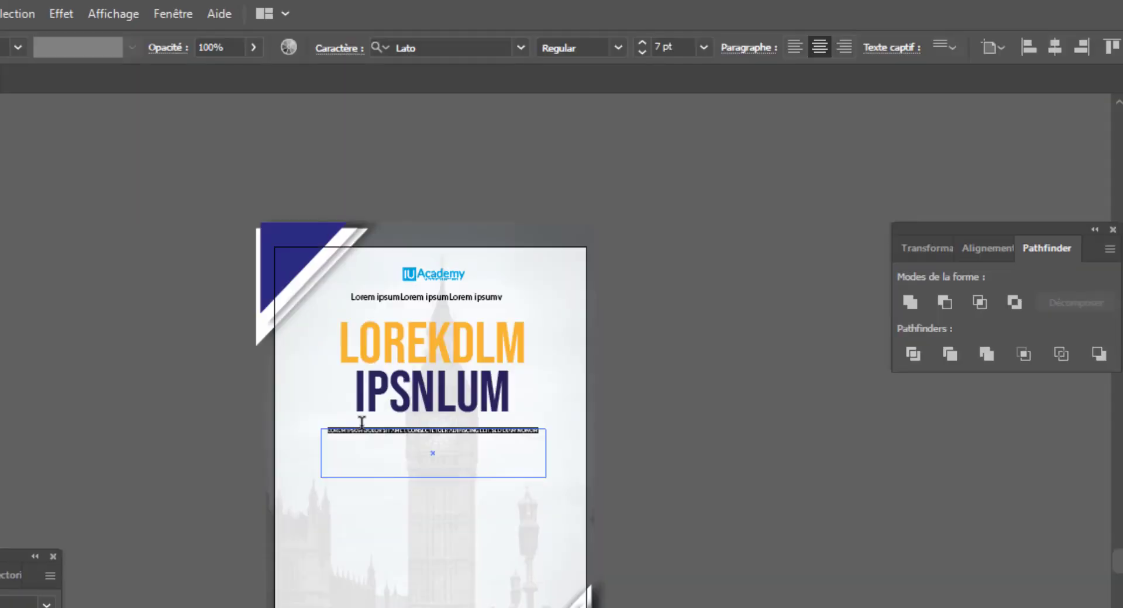
key("Escape")
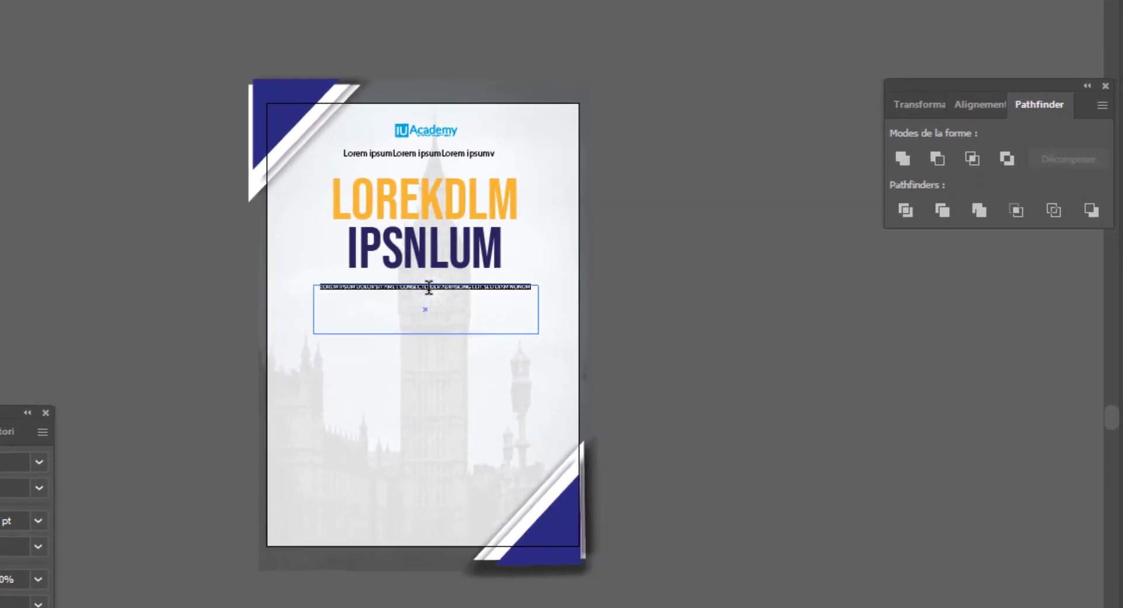
- Paste the body text into the new text frame
left_click(531, 290)
left_click(533, 286)
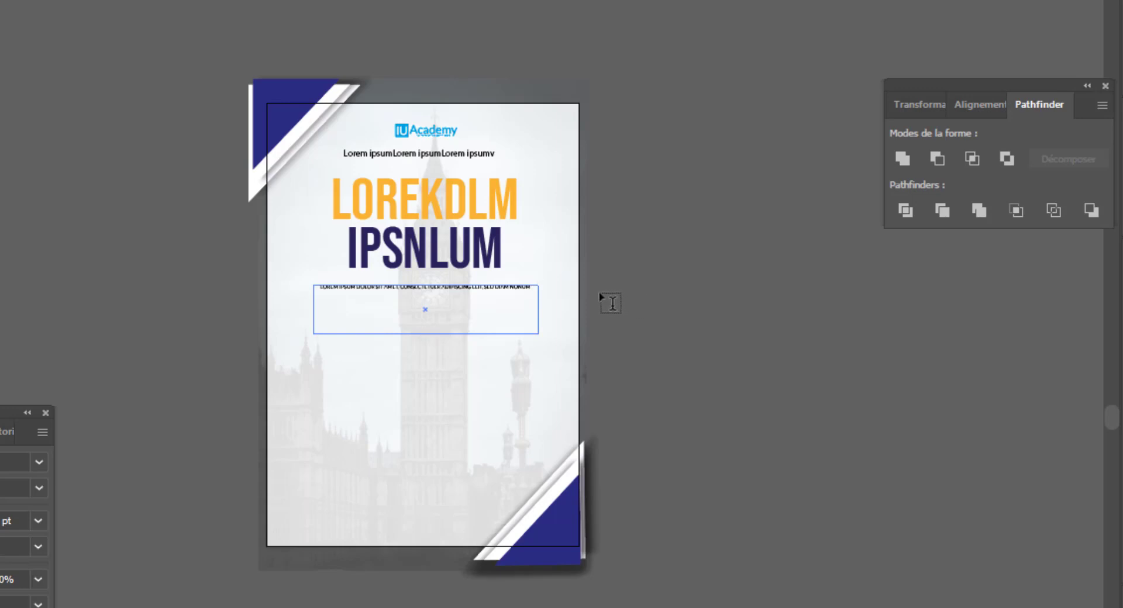
key("ctrl+v")
- Set the body text's leading to auto and turn off all caps
key("ctrl+a")
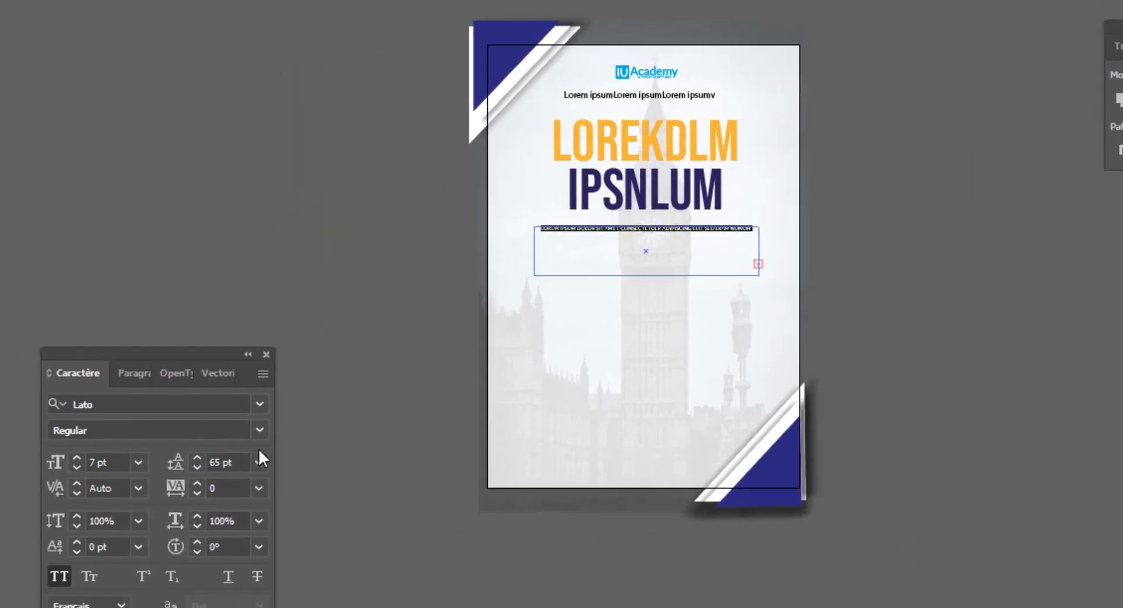
left_click(38, 521)
left_click(359, 107)
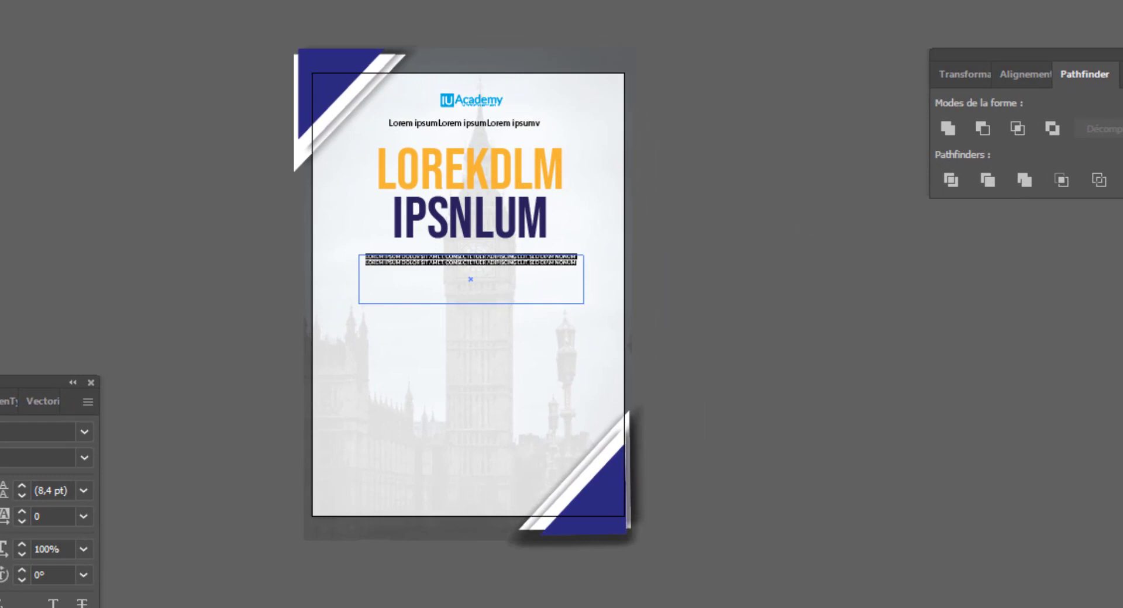
key("ctrl+shift+k")
key("Escape")
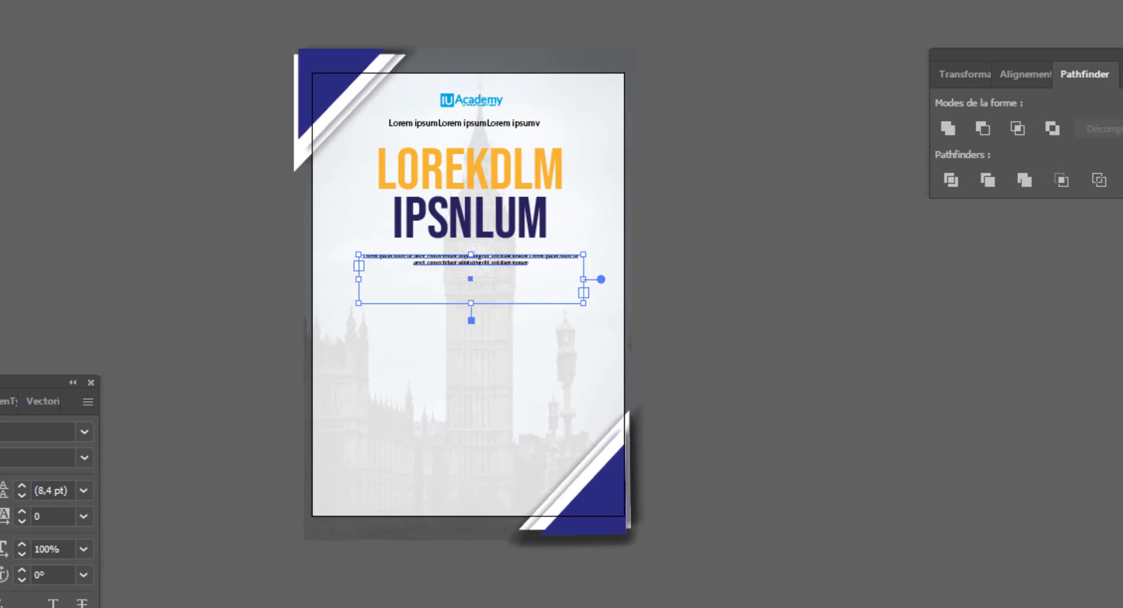
- Narrow the body text frame so the paragraph wraps into a centred block below the title
left_click_drag(359, 279, 466, 293)
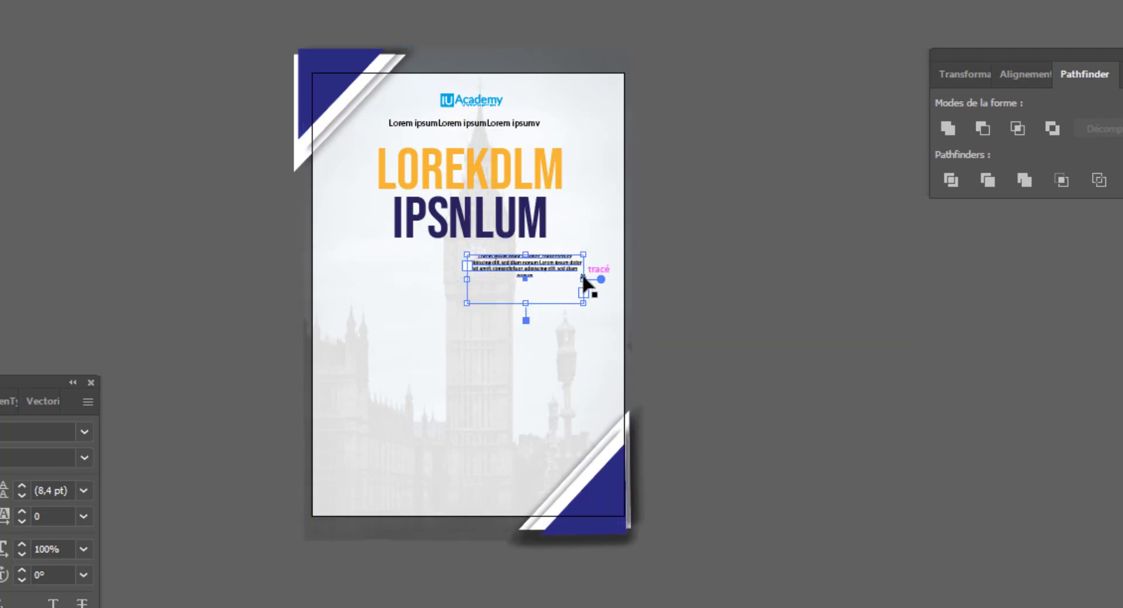
left_click_drag(583, 279, 530, 302)
double_click(464, 286)
key("BackSpace")
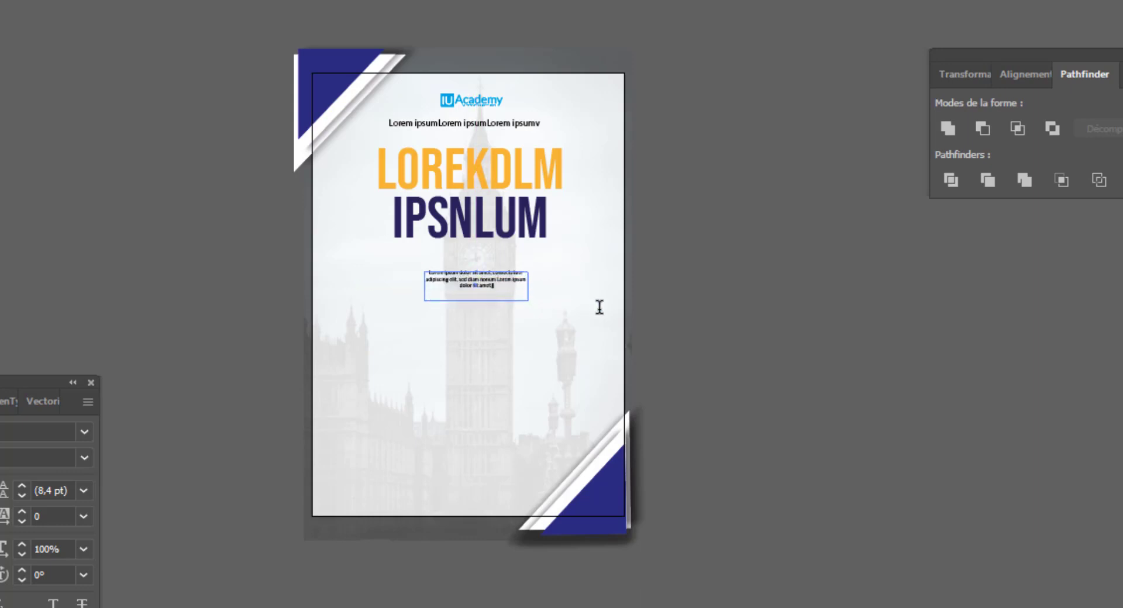
key("Escape")
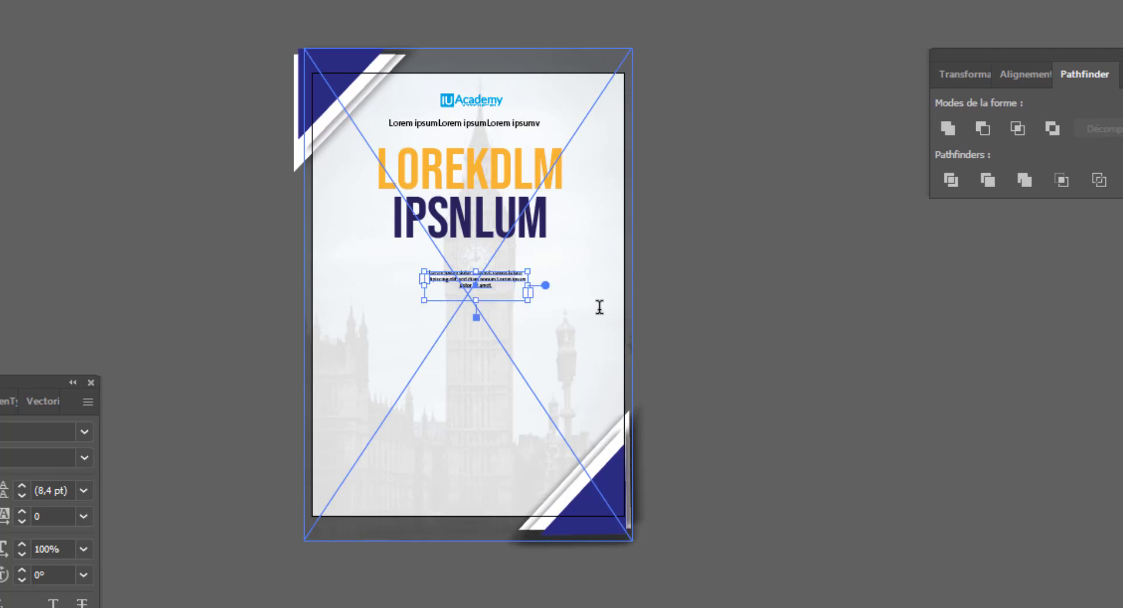
left_click_drag(528, 293, 490, 269)
left_click(701, 330)
left_click(750, 335)
left_click_drag(661, 484, 665, 408)
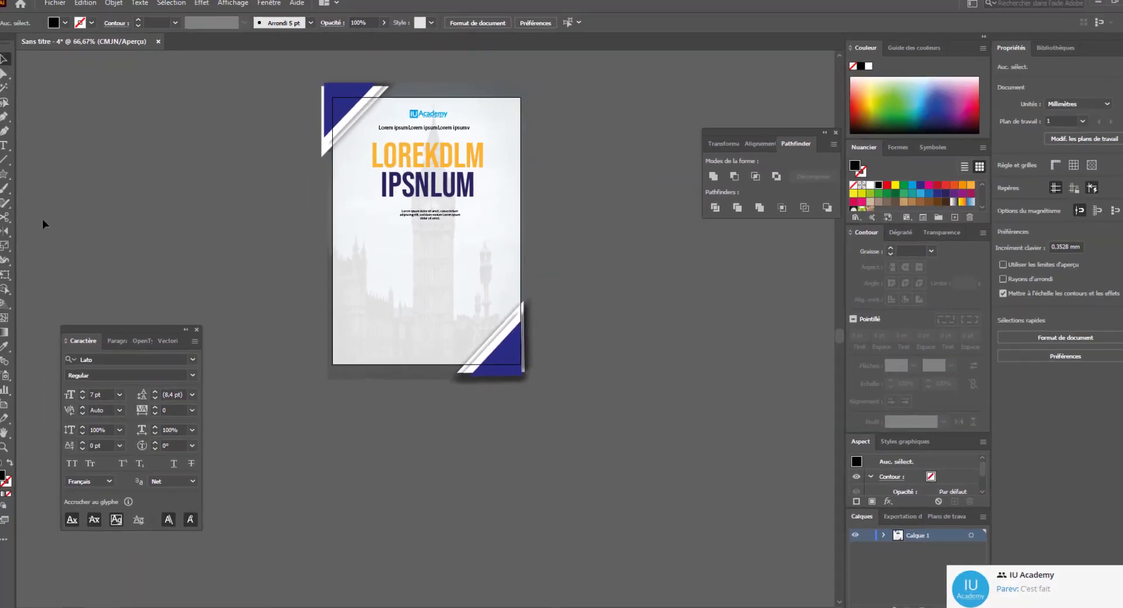
- Duplicate the paragraph and place the copy a little lower on the flyer
left_click(428, 215)
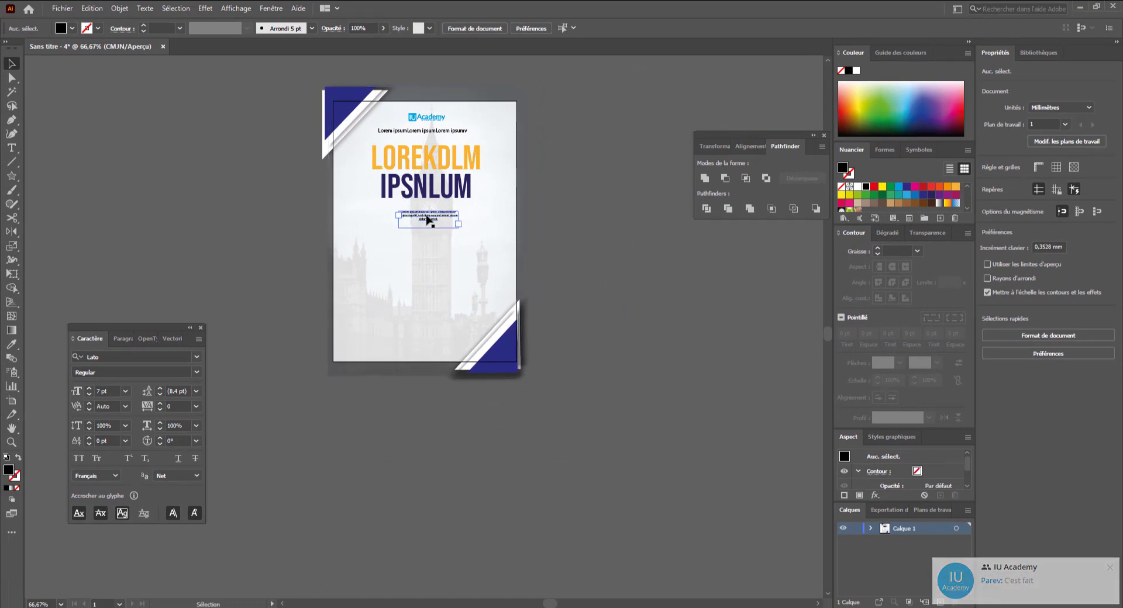
double_click(428, 217)
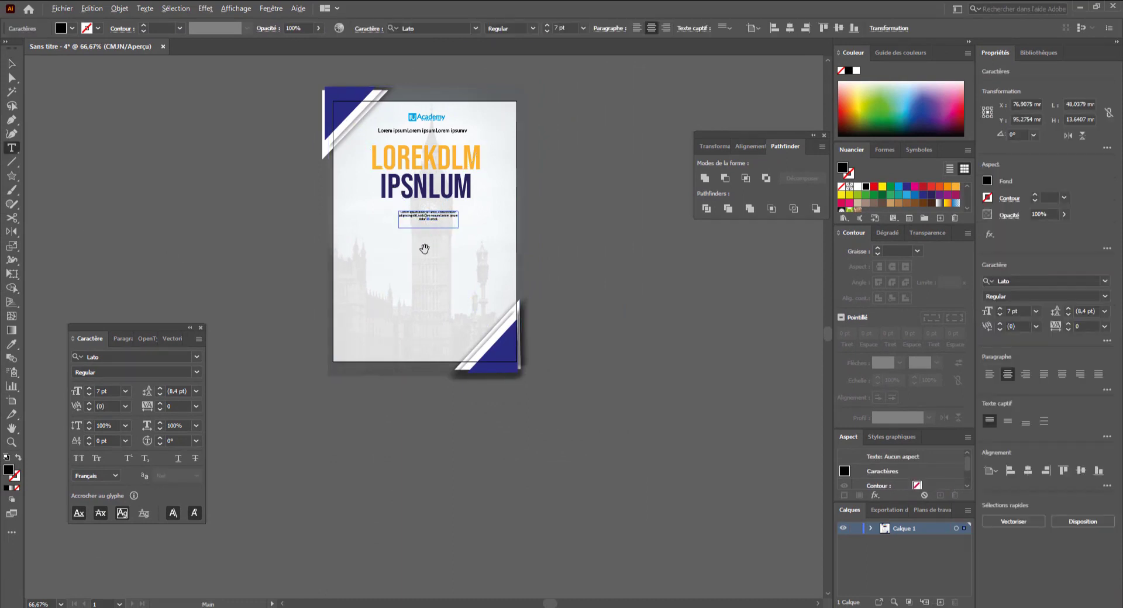
key("ctrl+a")
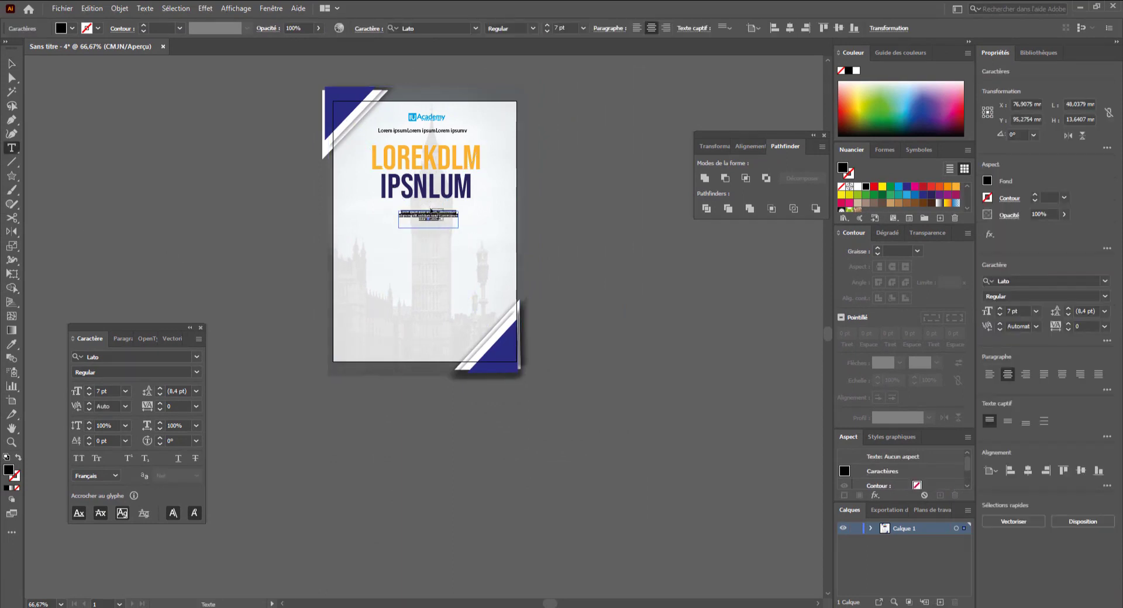
triple_click(426, 213)
double_click(423, 211)
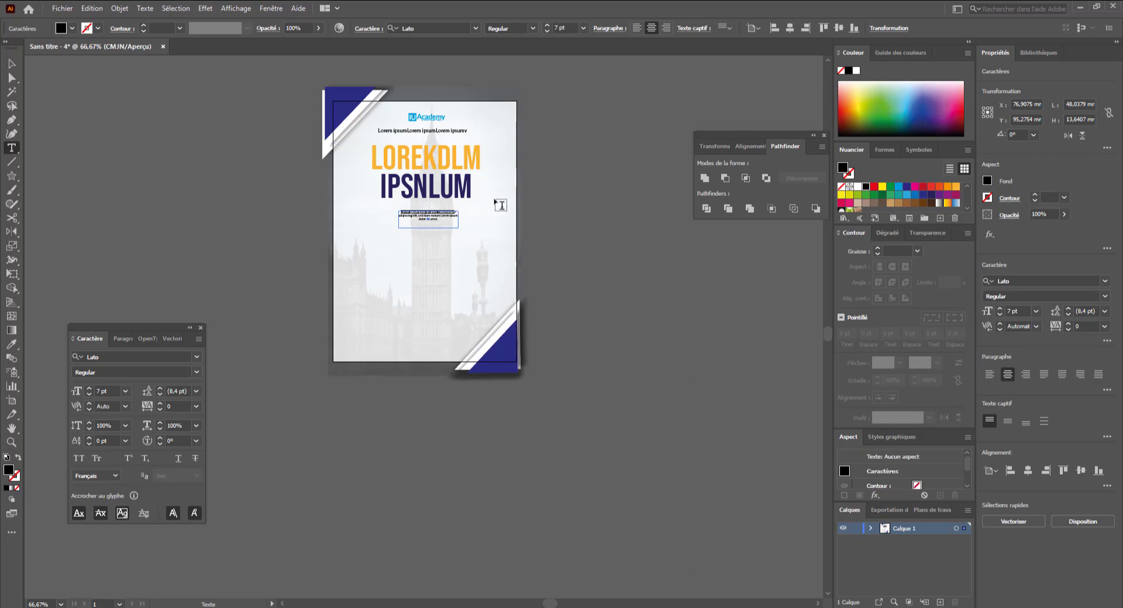
key("Escape")
key("v")
left_click_drag(433, 217, 431, 243)
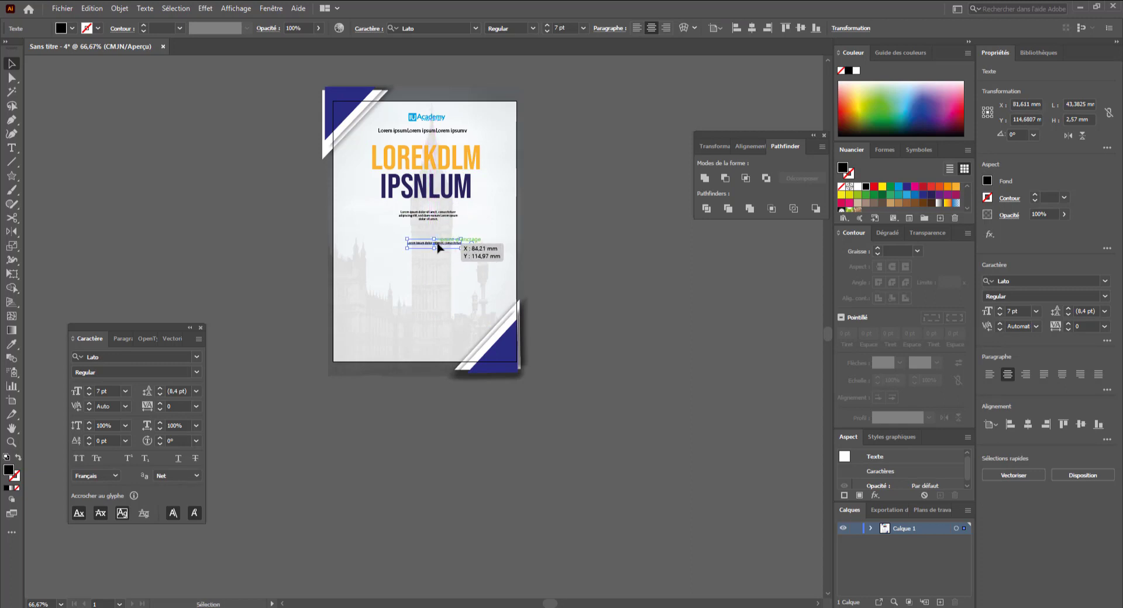
- Shorten the copied text to read Lorem ipsum dolor and nudge it into place
double_click(432, 242)
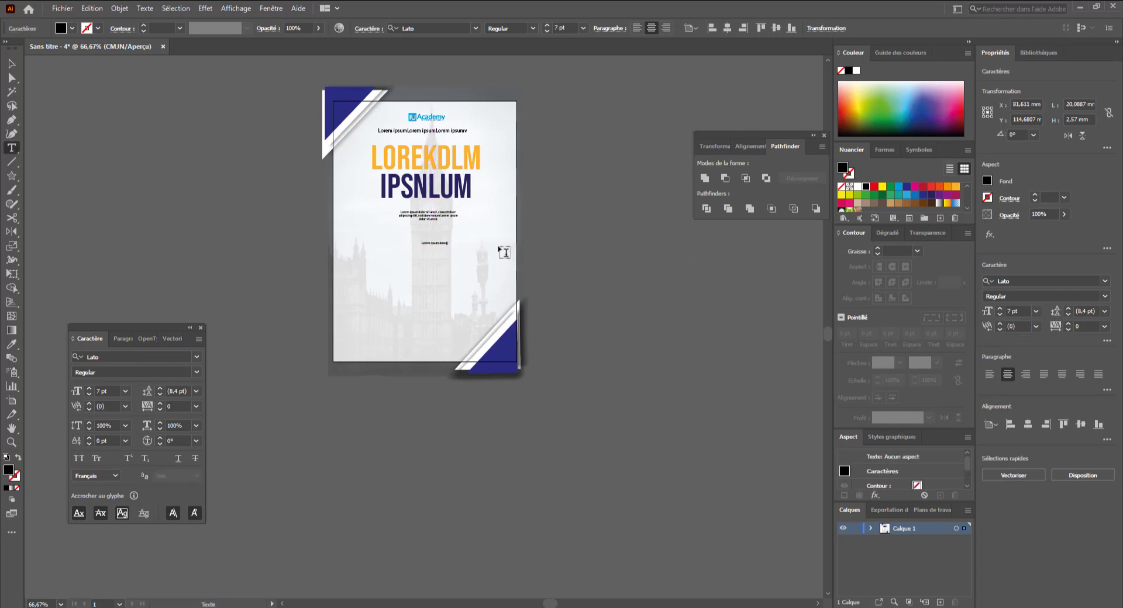
key("Escape")
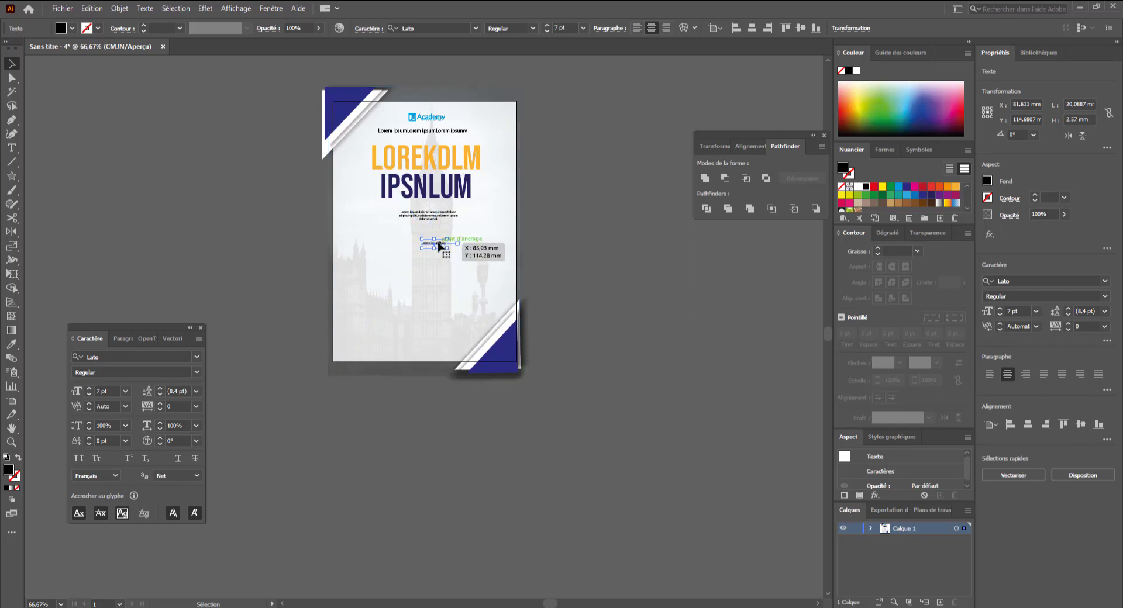
left_click_drag(439, 242, 431, 246)
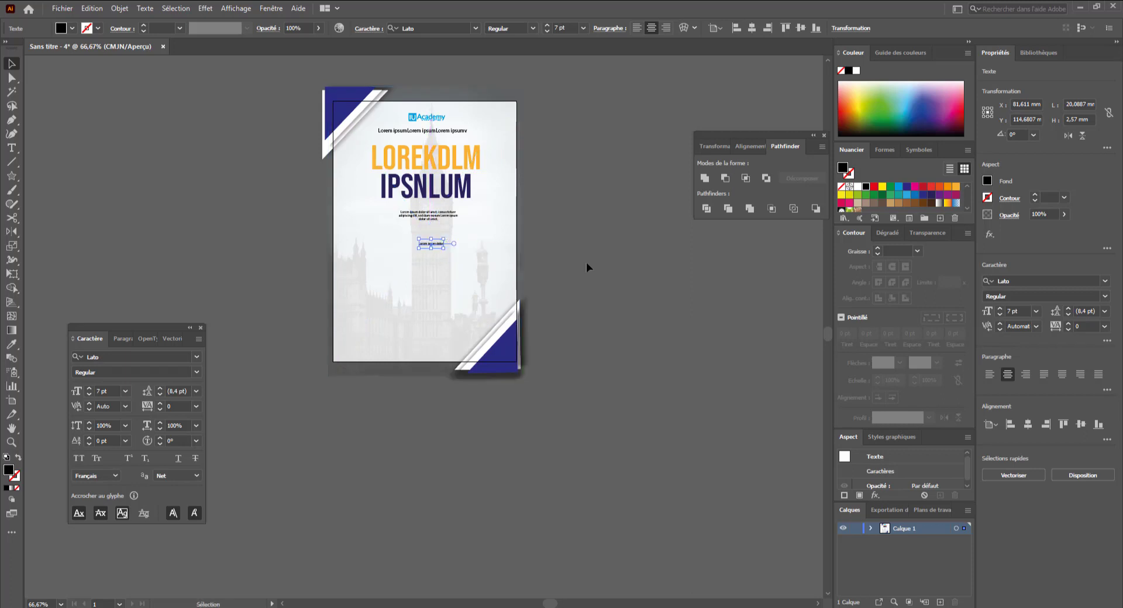
left_click(589, 269)
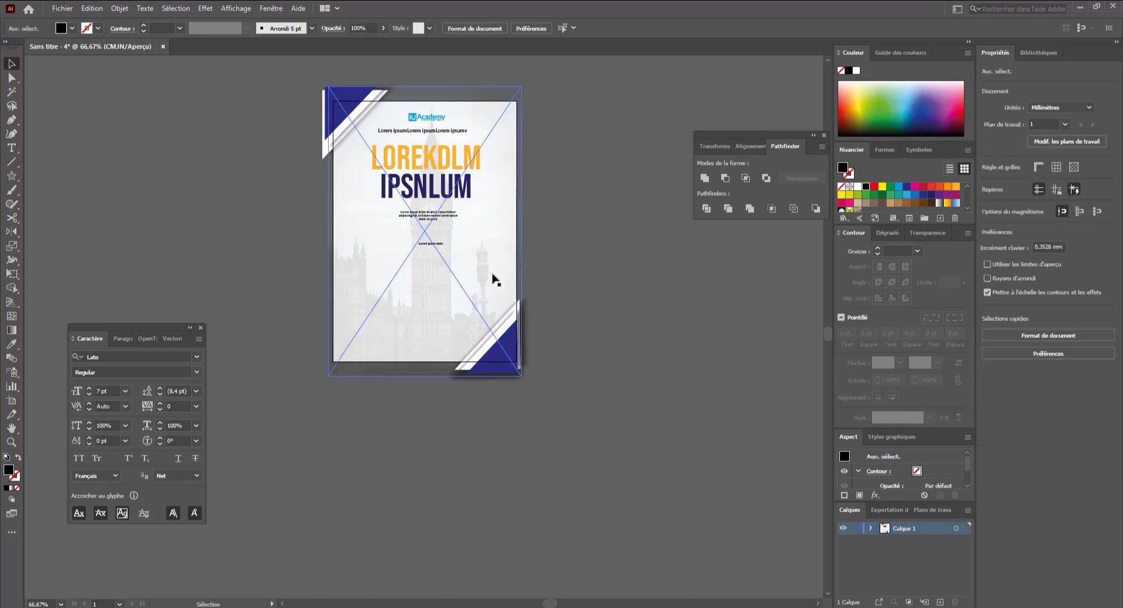
- Draw a black hexagon about 64 mm wide with the Polygon tool on the flyer's left side
left_click(14, 173)
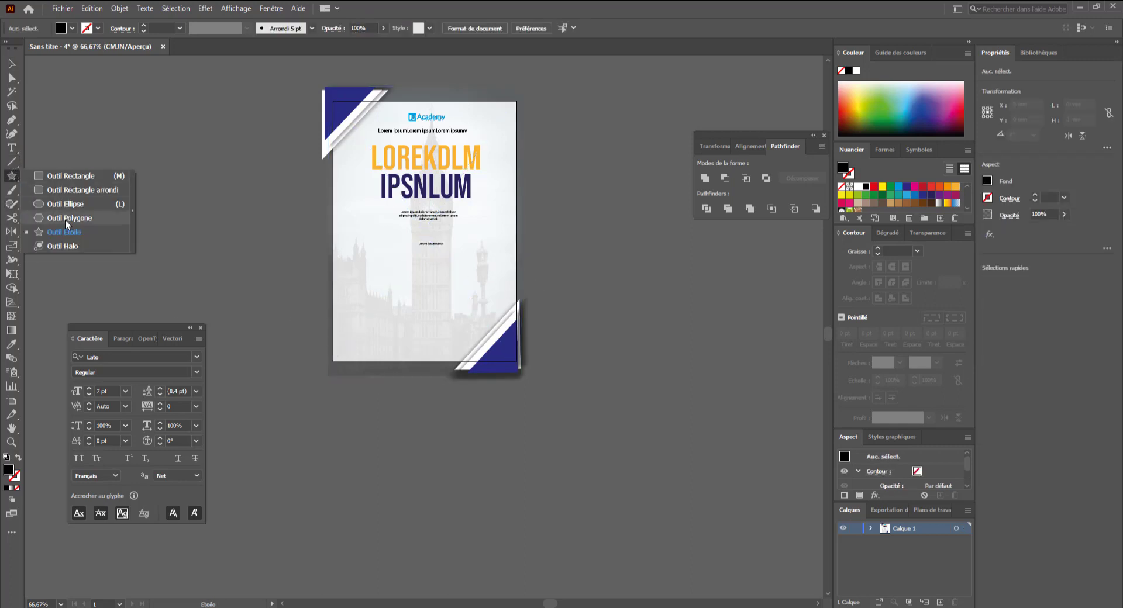
left_click(67, 220)
left_click_drag(358, 266, 412, 311)
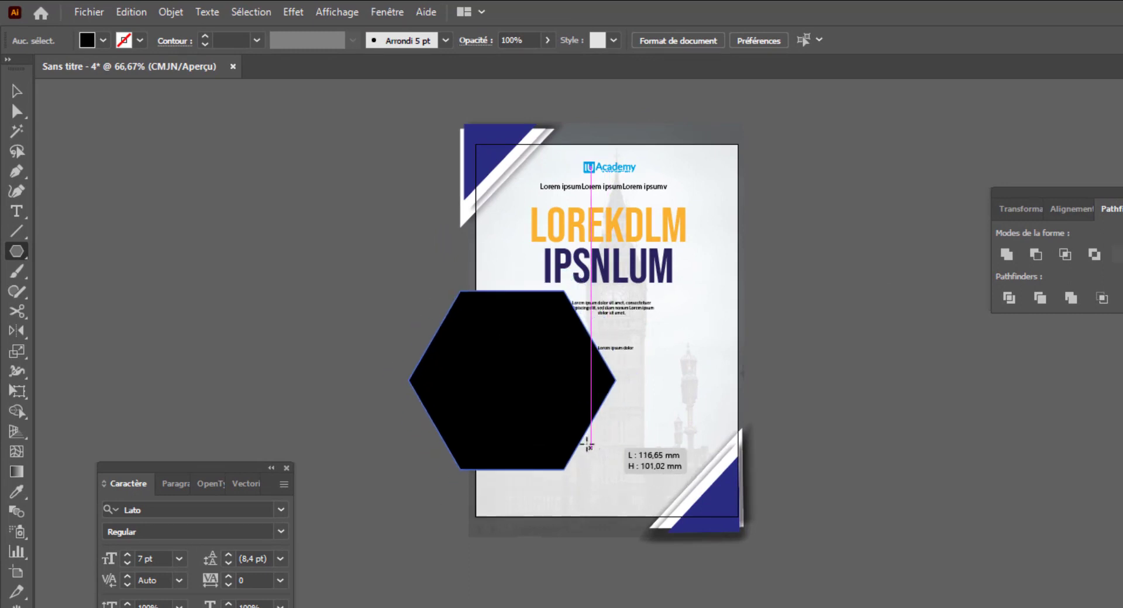
left_click_drag(587, 444, 554, 418)
- Move the hexagon toward the lower-left of the flyer, rotate it slightly and round its corners
key("c")
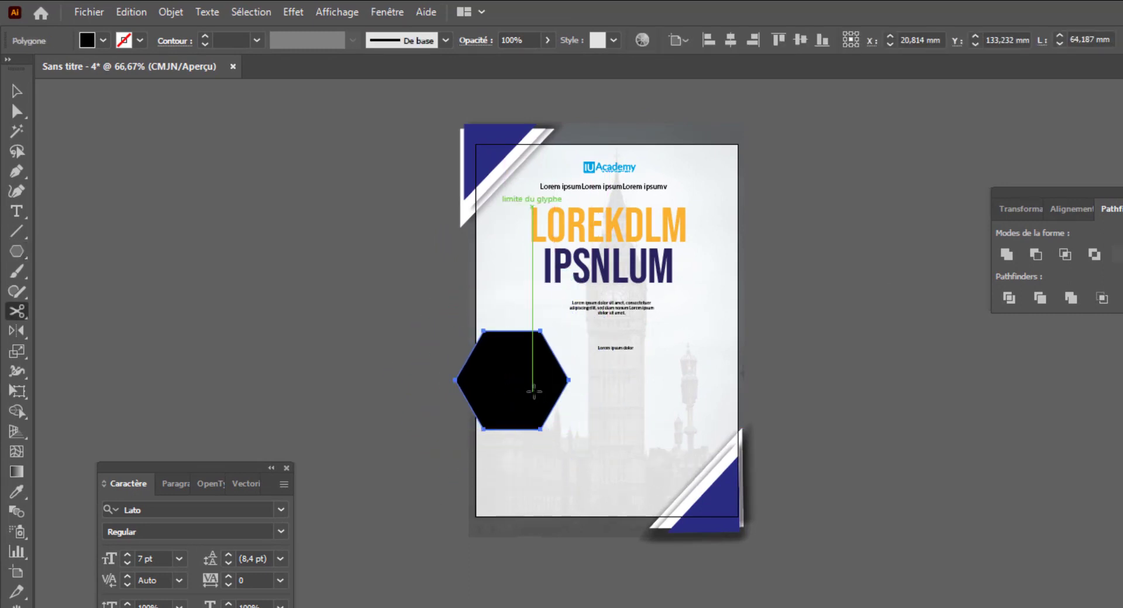
key("v")
left_click_drag(529, 386, 589, 433)
left_click_drag(601, 390, 639, 386)
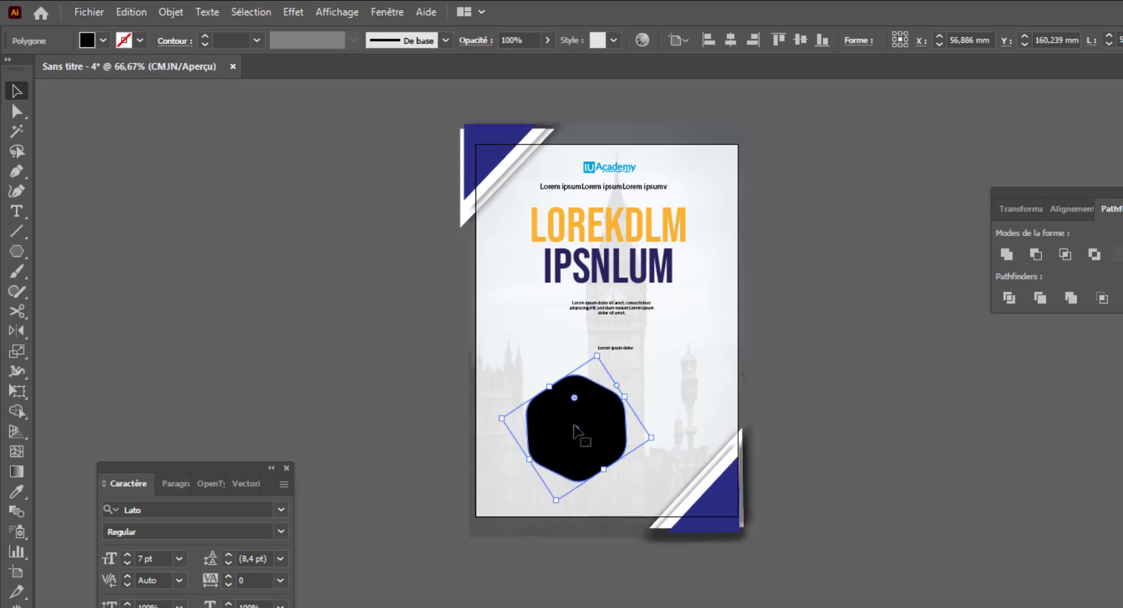
left_click_drag(574, 431, 657, 426)
key("Delete")
left_click(550, 439)
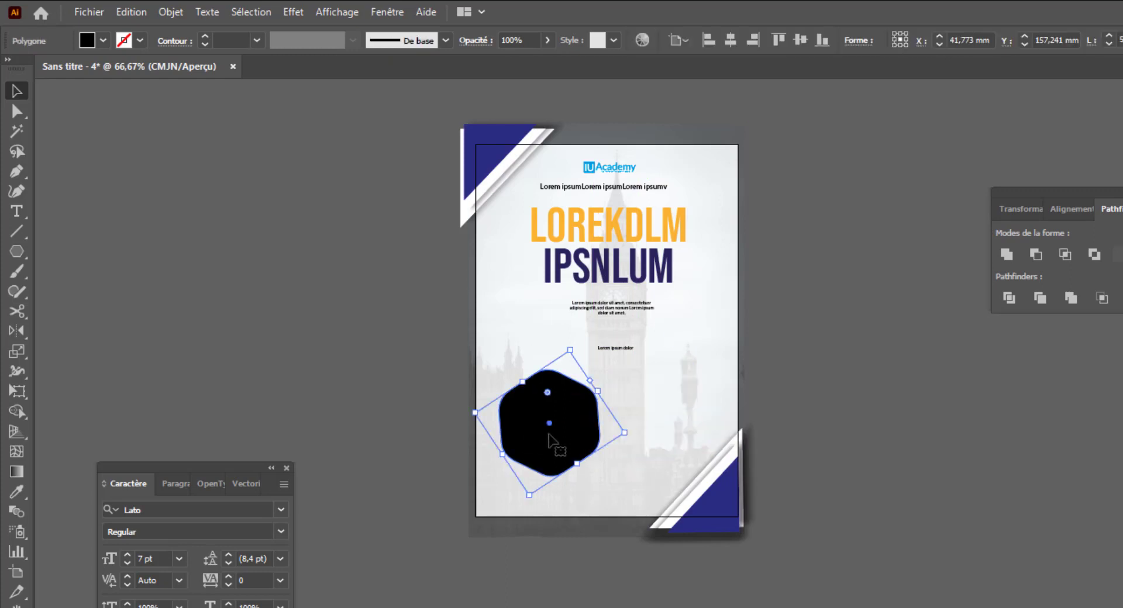
- Cut and paste the hexagon in front, rotate it back upright and paste another copy in front of it
key("ctrl+c")
key("ctrl+x")
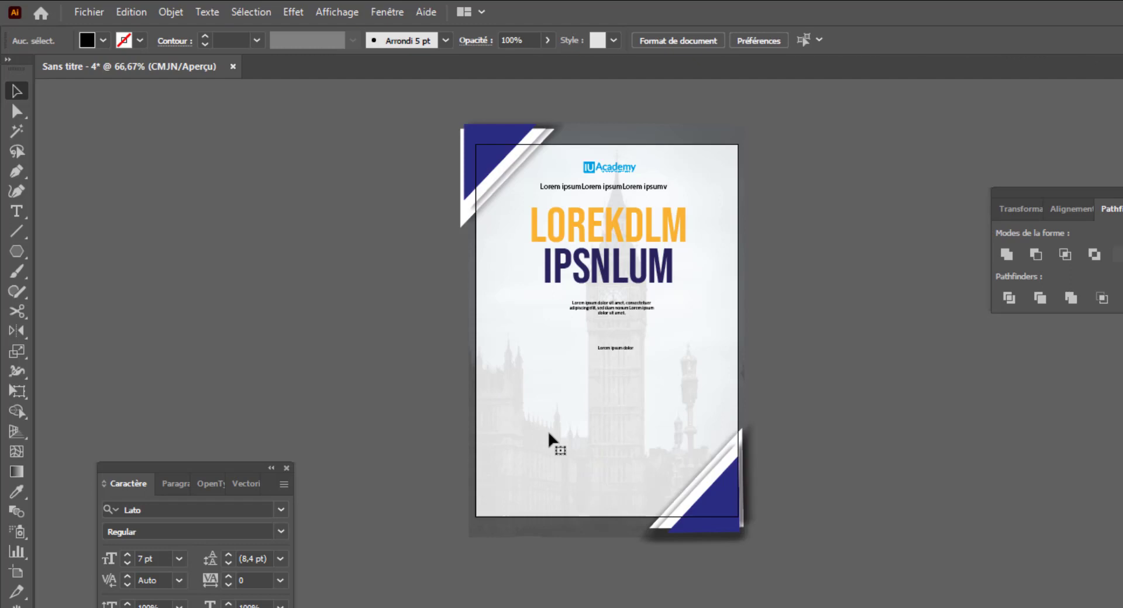
key("ctrl+f")
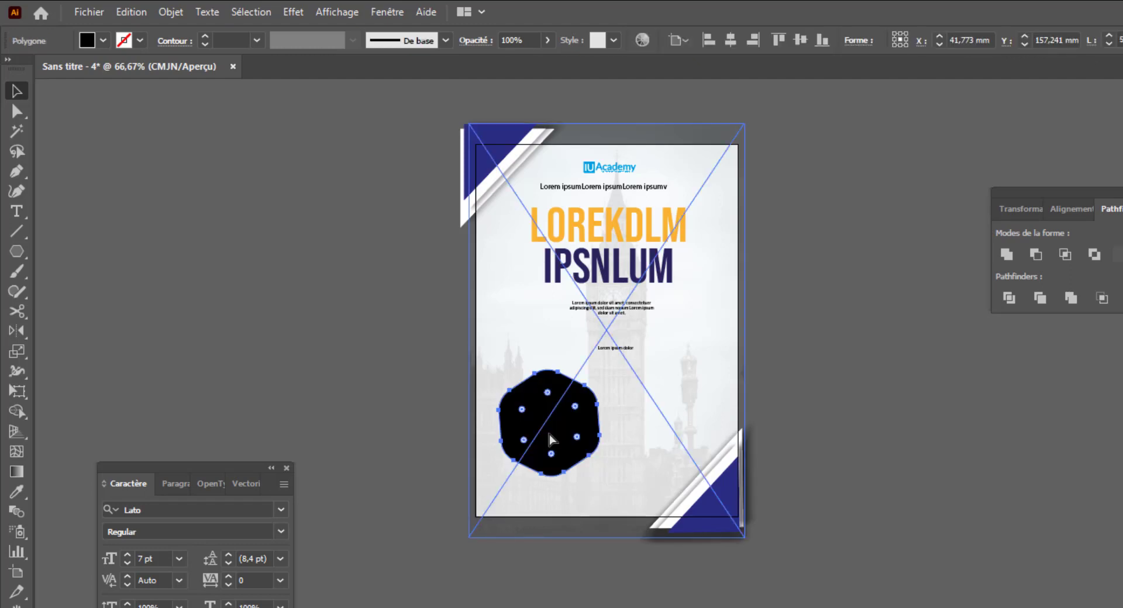
left_click_drag(547, 386, 560, 394)
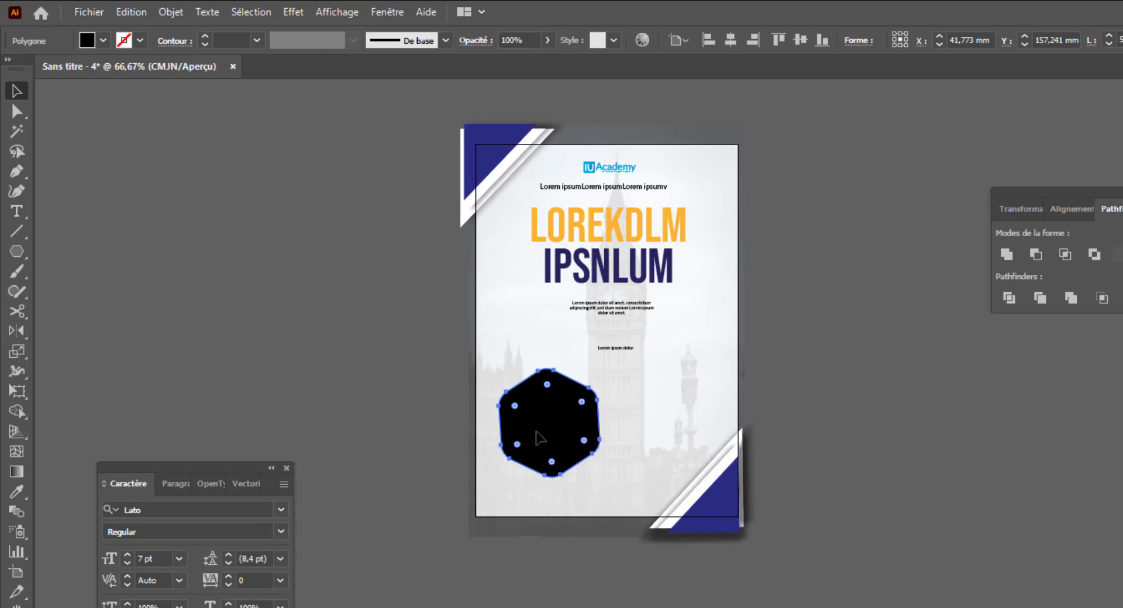
left_click(623, 463, "shift")
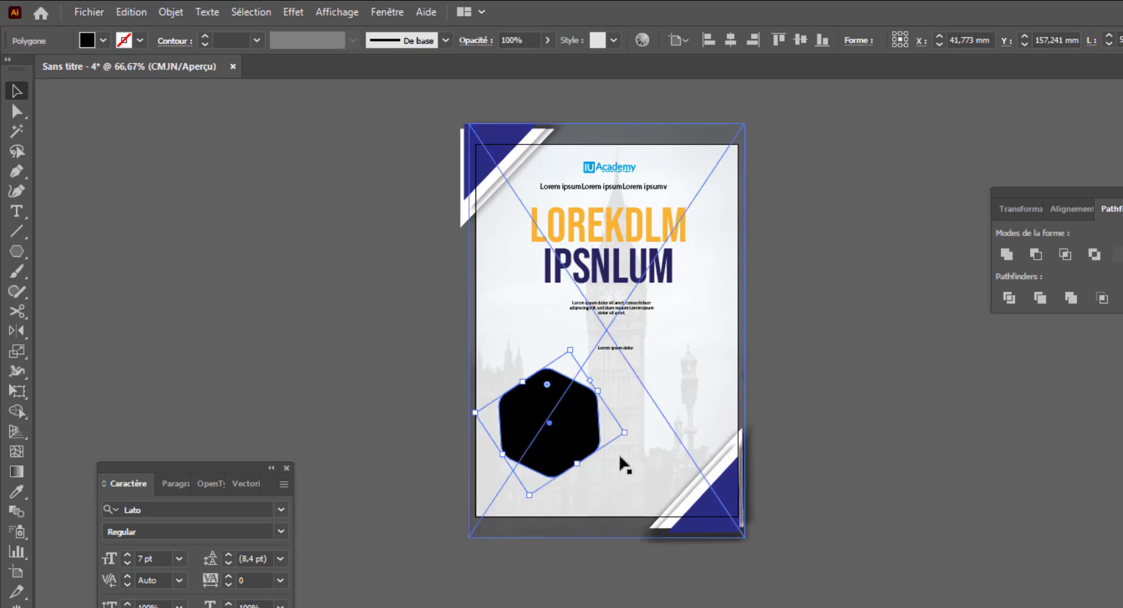
left_click_drag(629, 433, 577, 509)
key("ctrl+shift+a")
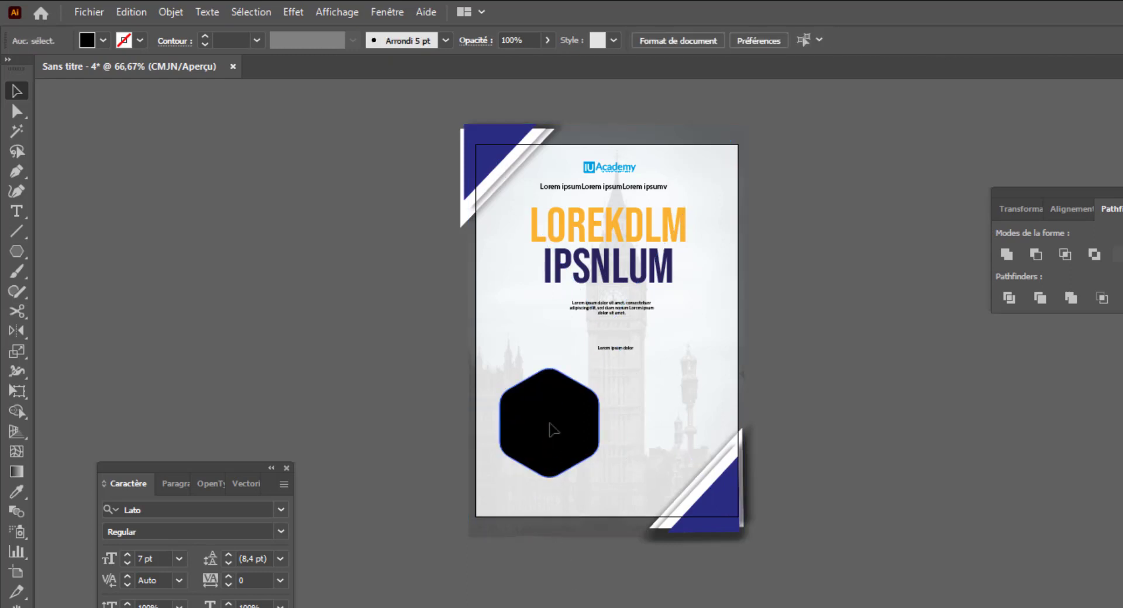
left_click(553, 430)
key("ctrl+f")
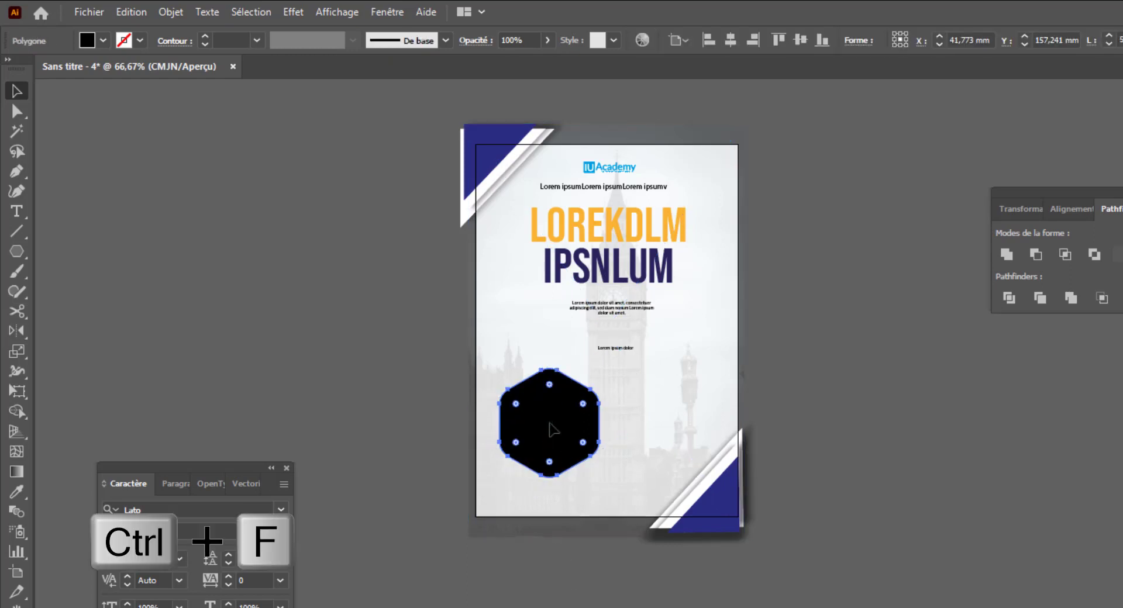
- Enlarge the front hexagon copy slightly, swap its fill to stroke, and centre-align it over the black hexagon
left_click_drag(622, 439, 635, 441)
key("shift+x")
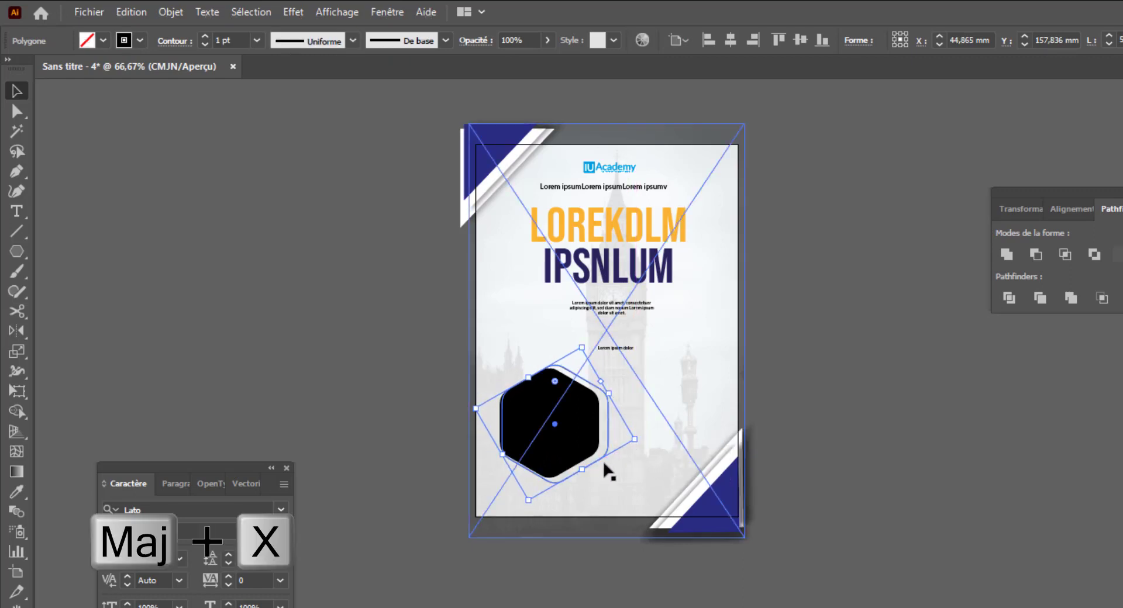
left_click(573, 449, "shift")
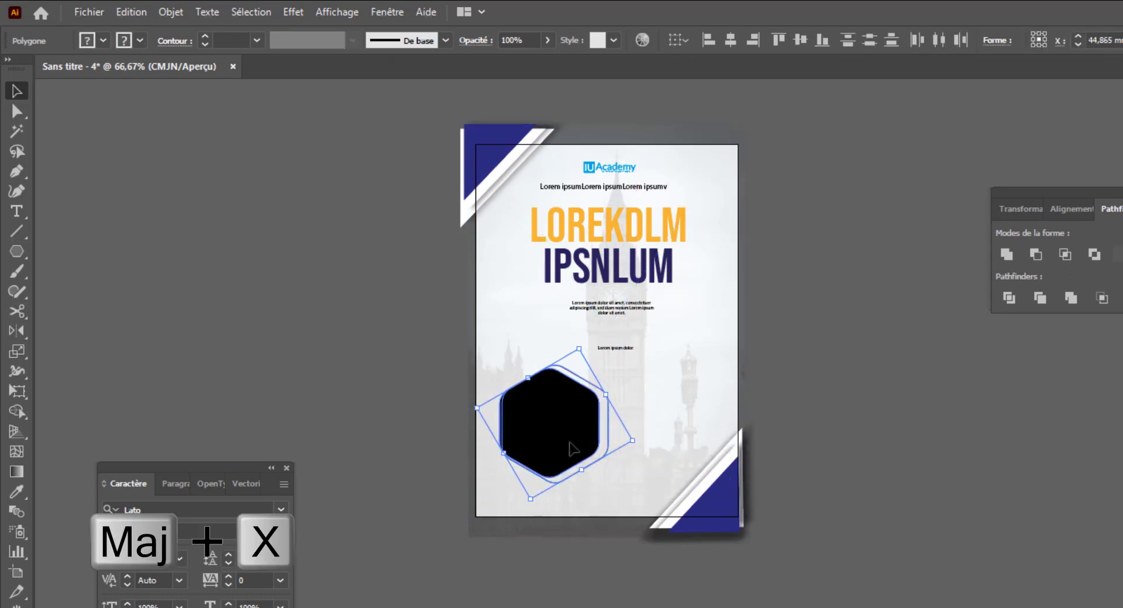
left_click(730, 40)
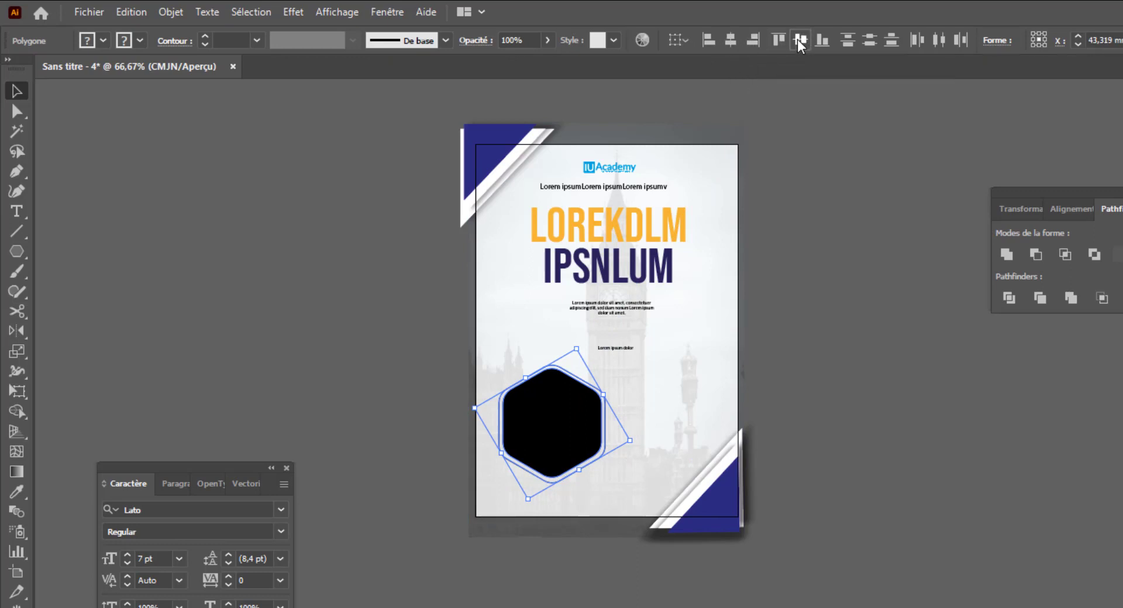
left_click(836, 338)
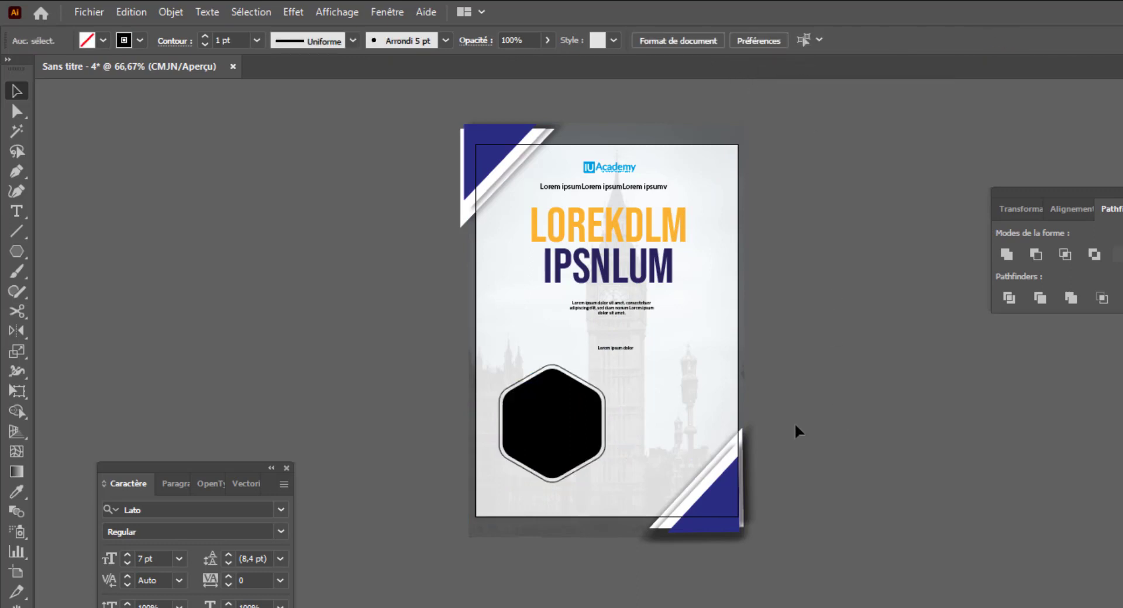
- Resize the outline hexagon so it leaves a gap around the black hexagon
left_click(566, 419)
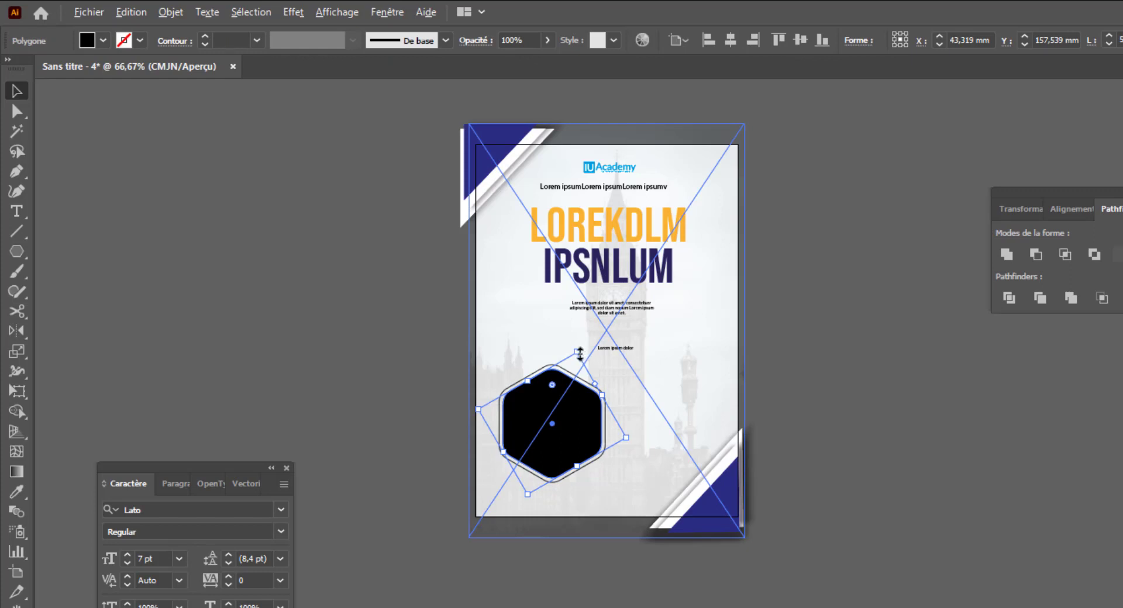
left_click_drag(579, 354, 593, 391)
left_click(594, 389)
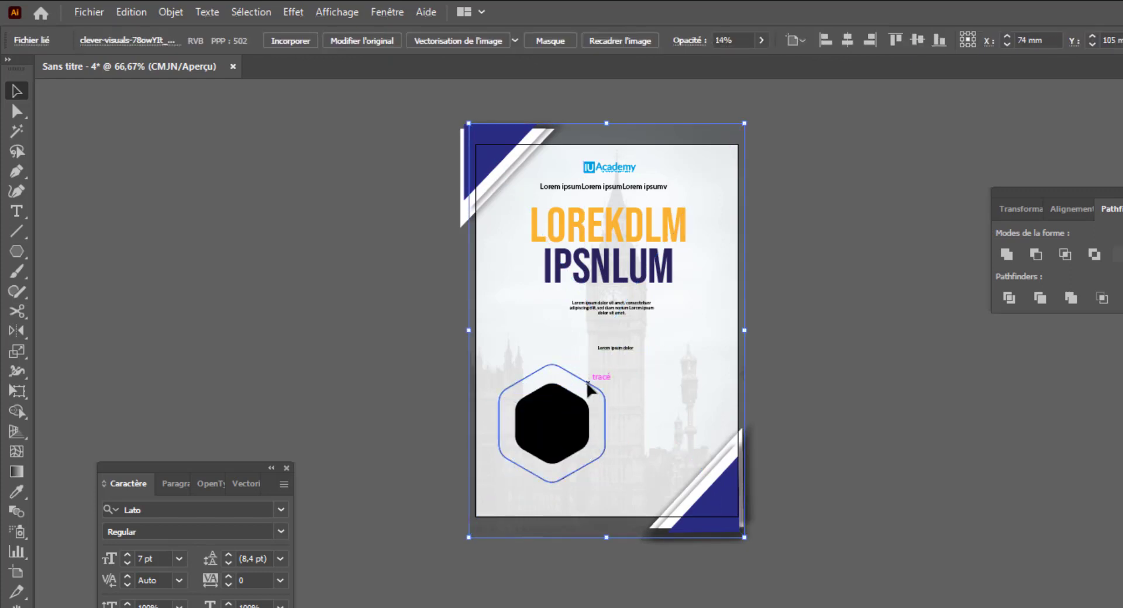
left_click(587, 387)
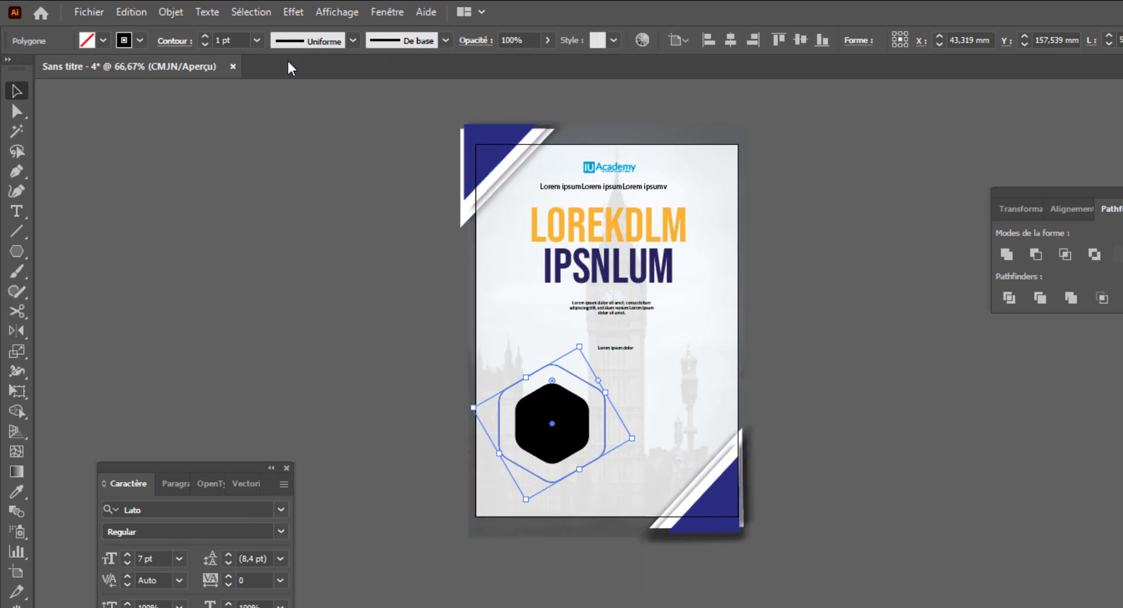
- Set the outline's stroke weight to 8 pt and scale the outline down around the black hexagon
left_click(206, 36)
left_click(206, 36)
left_click(206, 36)
left_click(206, 37)
left_click(206, 36)
left_click(206, 36)
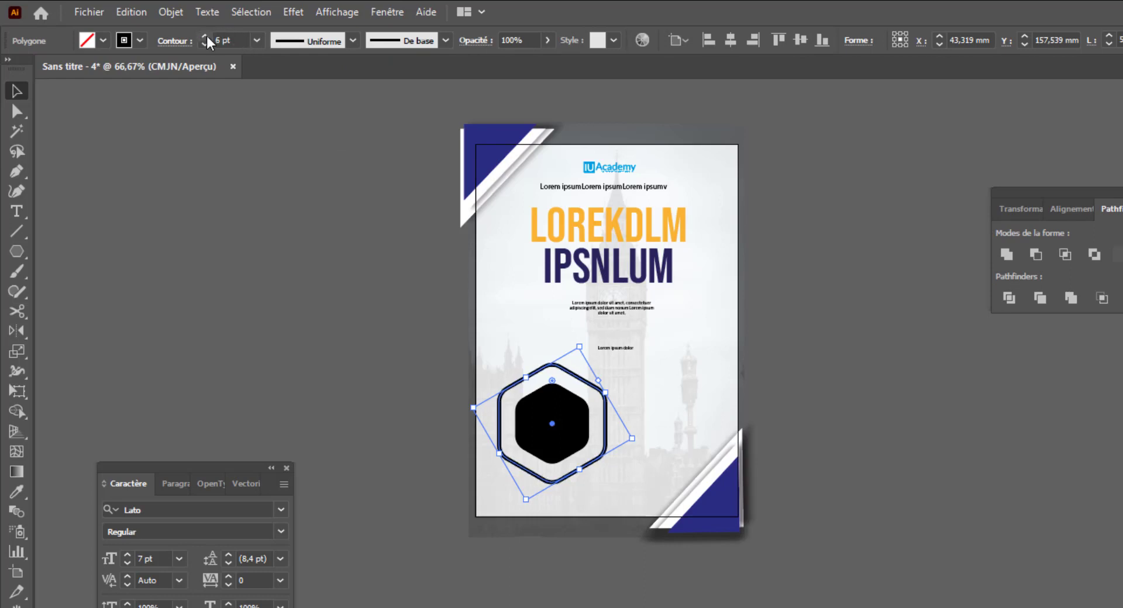
left_click(206, 36)
left_click(206, 37)
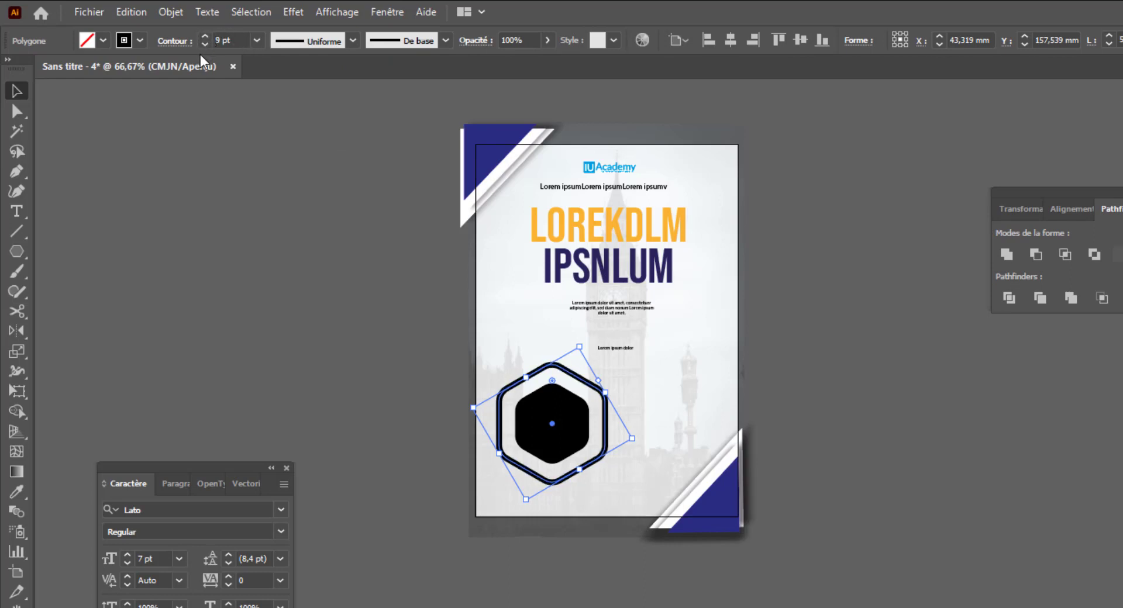
left_click(205, 45)
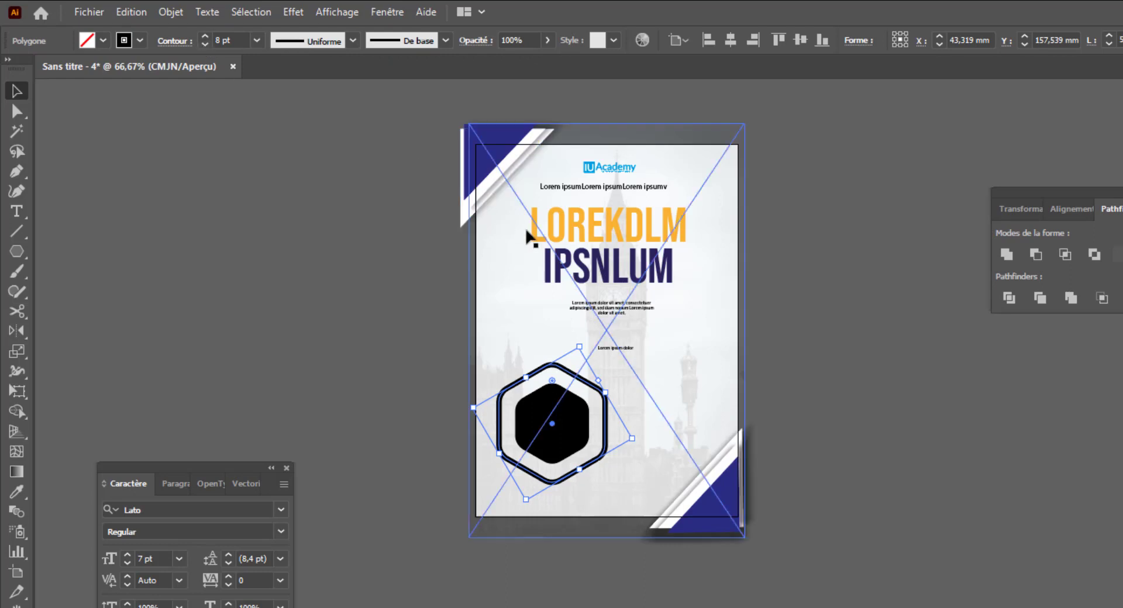
left_click_drag(578, 346, 574, 359)
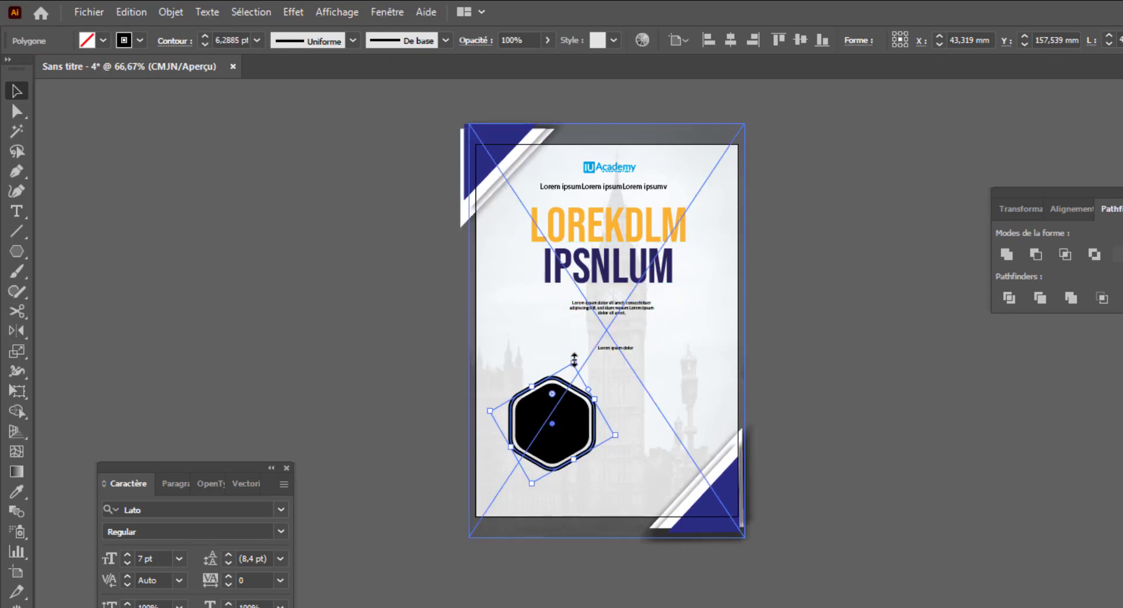
- Colour the outline hexagon's stroke orange
left_click(601, 585)
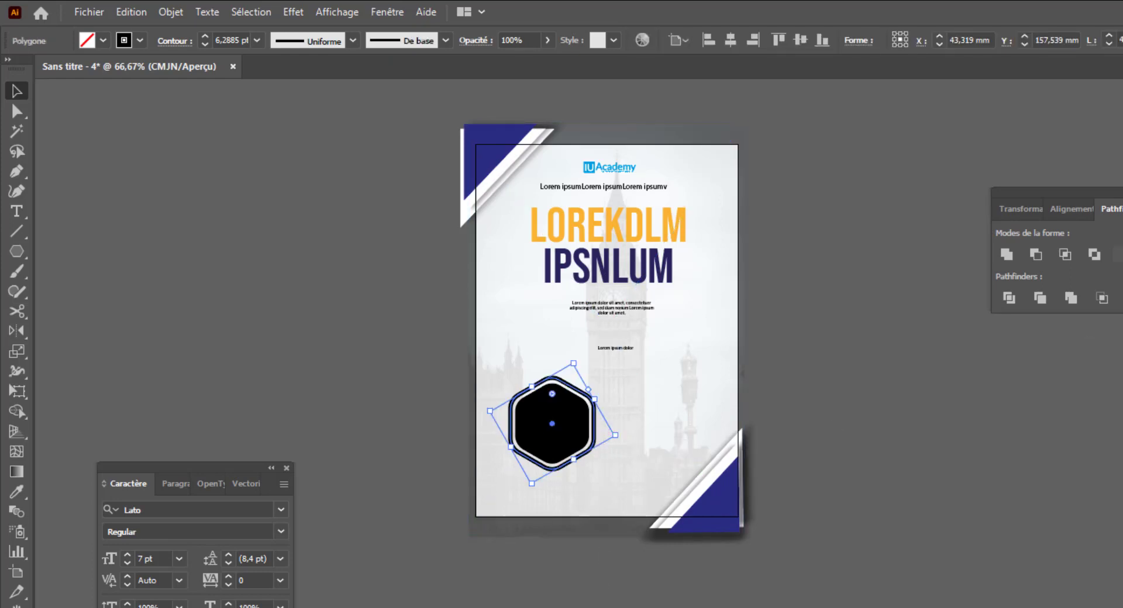
left_click(1121, 403)
left_click(989, 405)
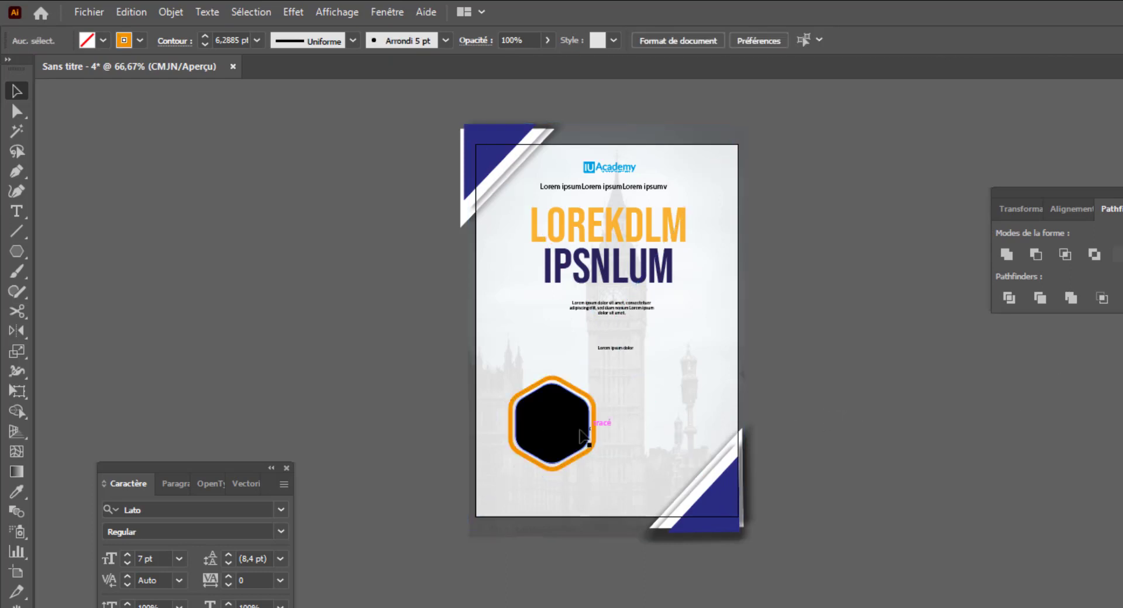
- Duplicate the outlined black hexagon pair and place the copy to its upper right
left_click(565, 392)
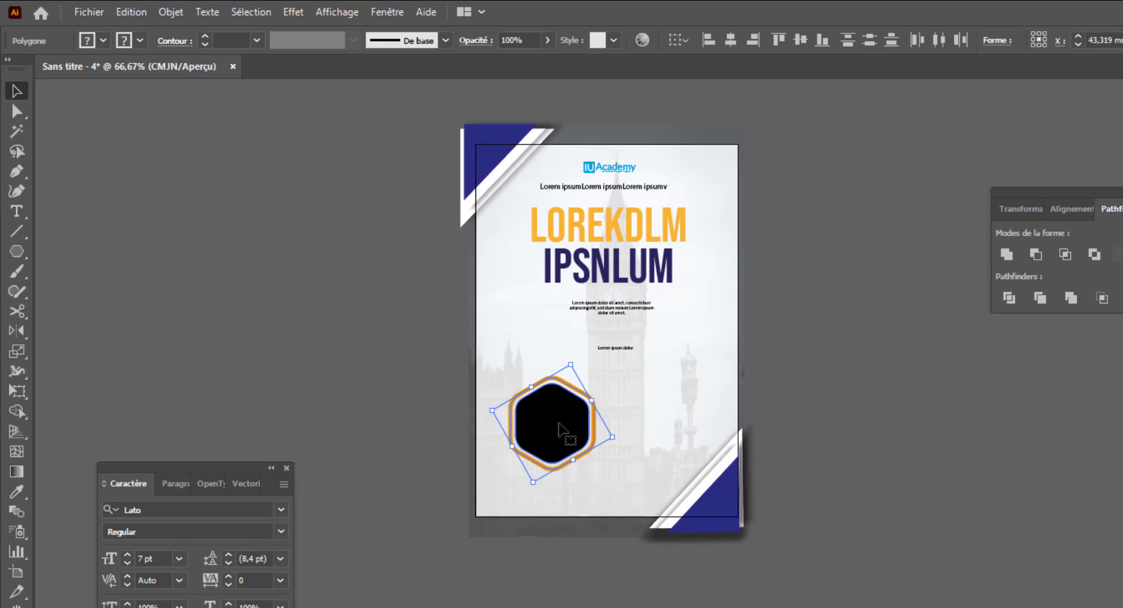
left_click_drag(564, 437, 659, 419)
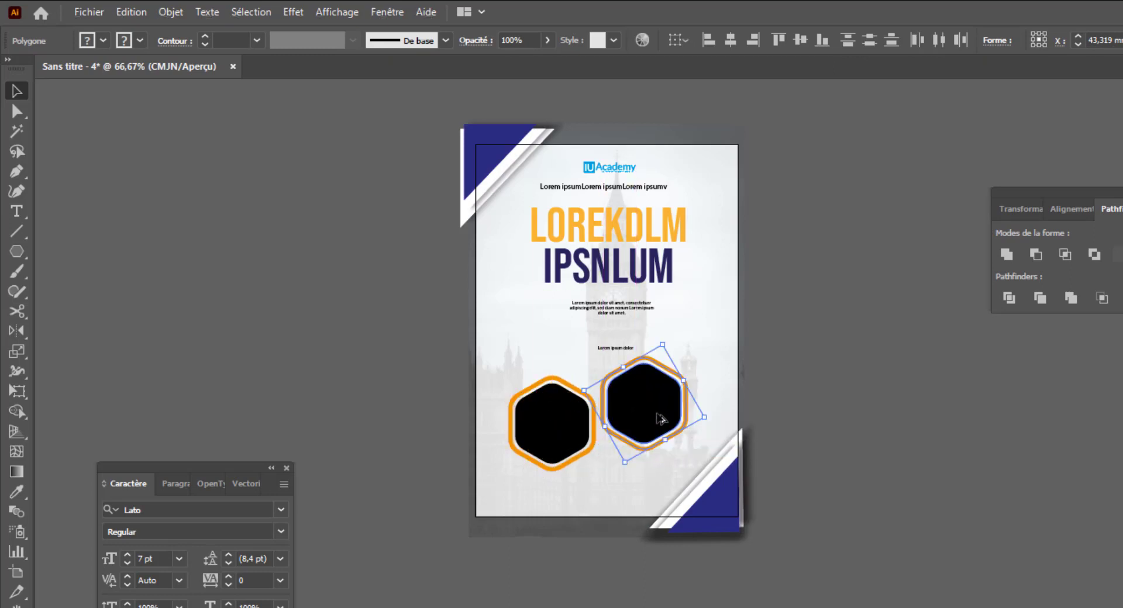
left_click(807, 414)
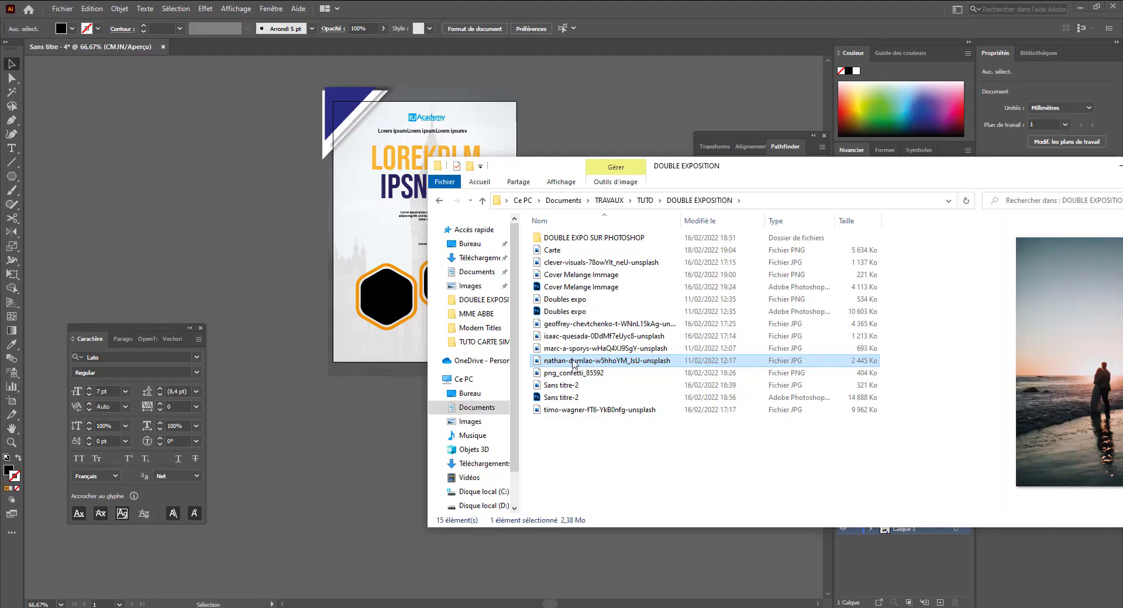
- Bring in the beach couple photo, shrink it and place it over the left hexagon
left_click_drag(573, 364, 349, 458)
key("ctrl+z")
key("ctrl+alt+0")
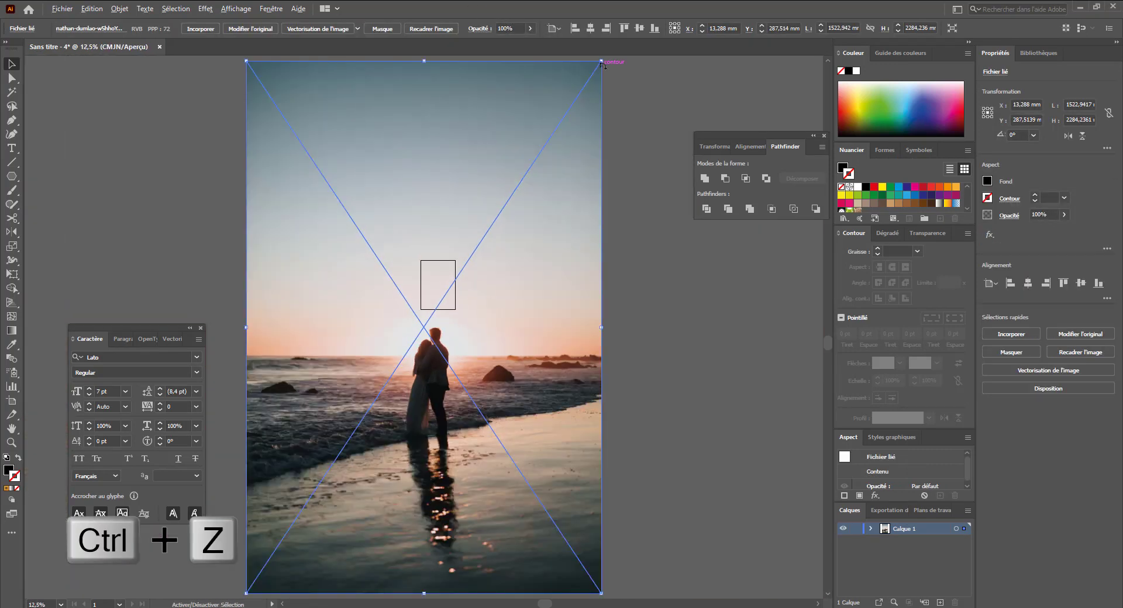
left_click_drag(601, 62, 401, 305)
scroll(409, 298, "up", 5)
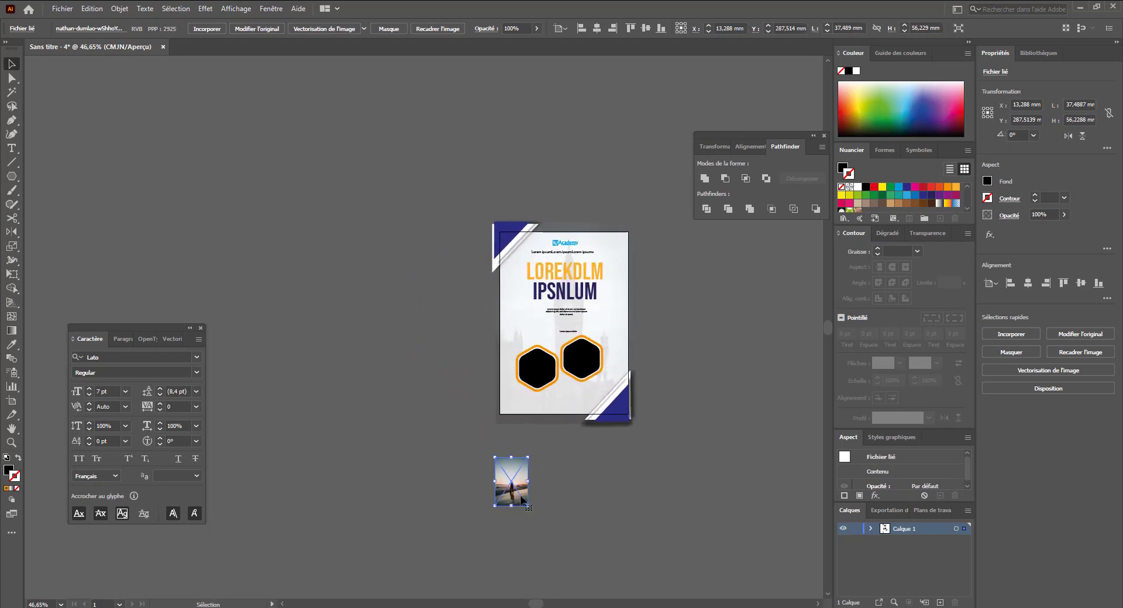
left_click_drag(521, 497, 558, 383)
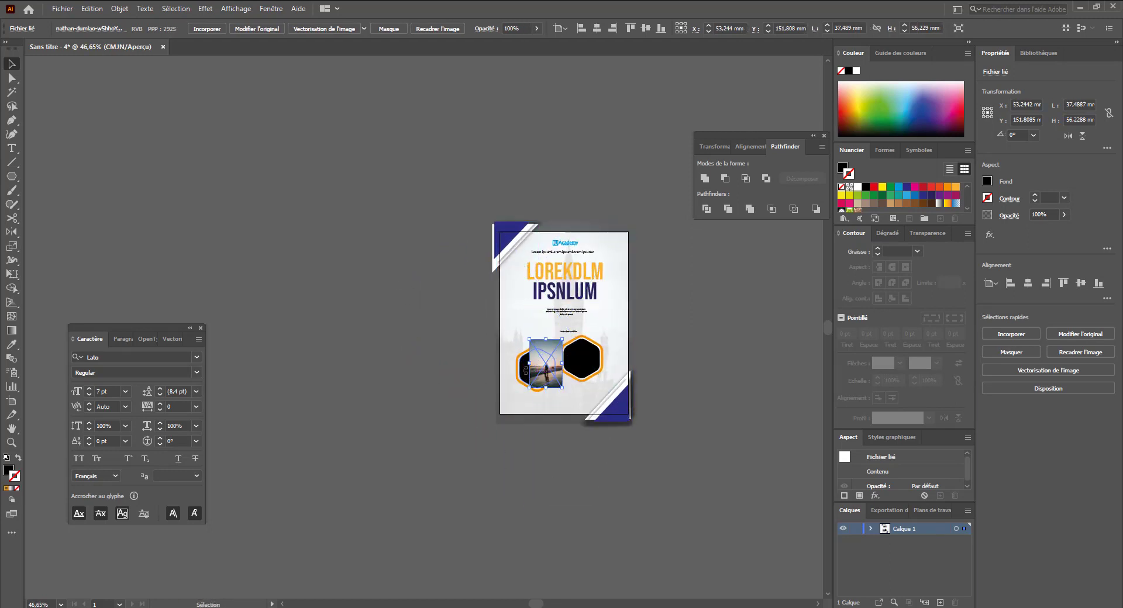
- Paste the left black hexagon in front and use it as a clipping mask on the couple photo
left_click(449, 414)
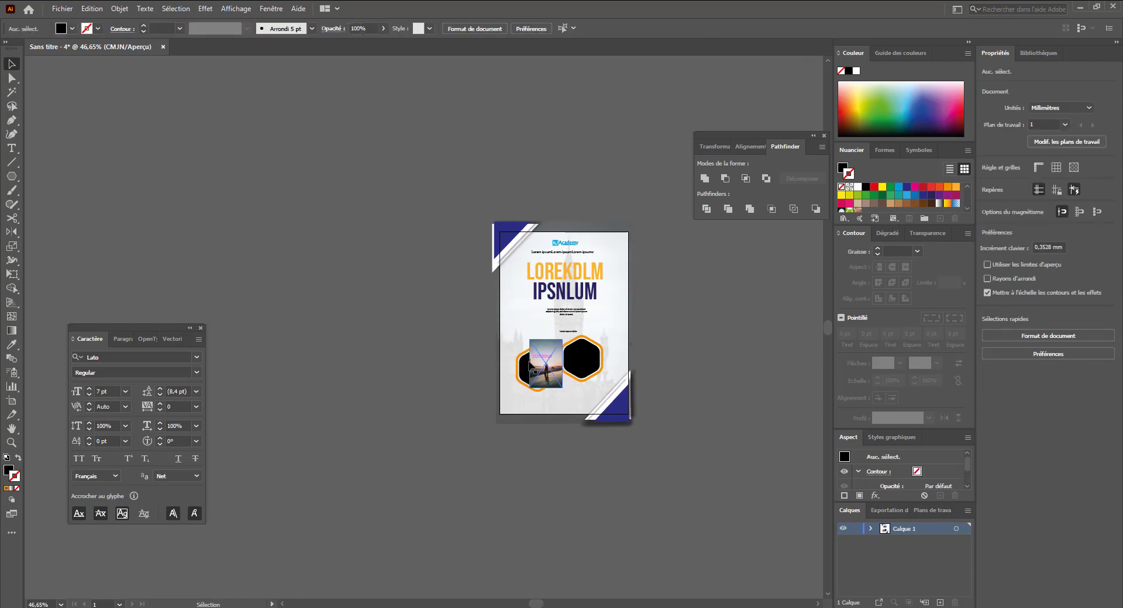
left_click(523, 374)
key("ctrl+x")
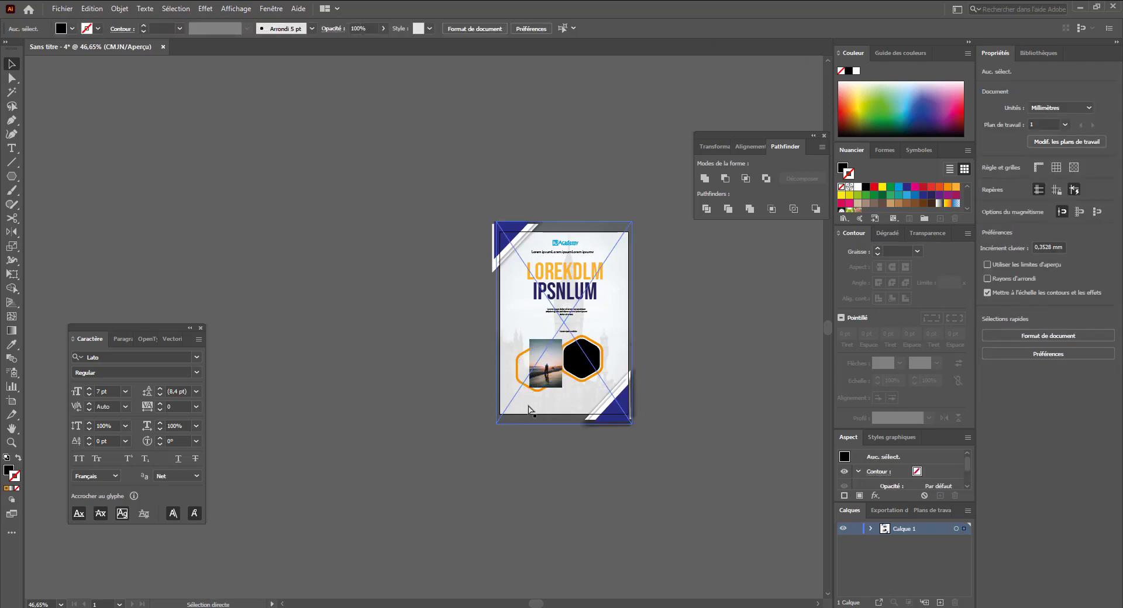
key("ctrl+f")
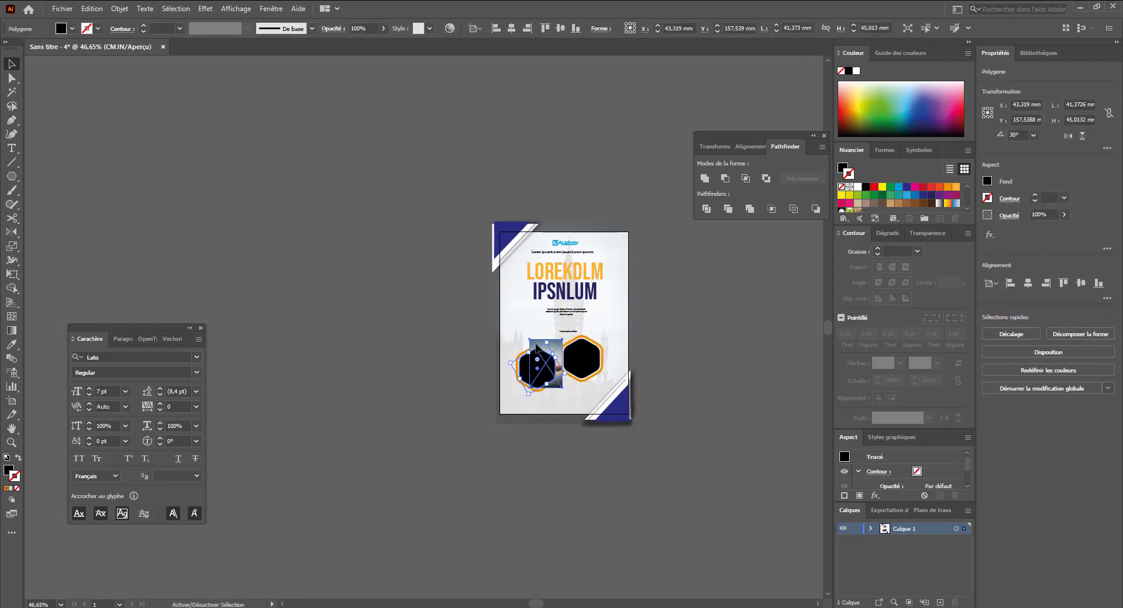
right_click(537, 349)
left_click(571, 438)
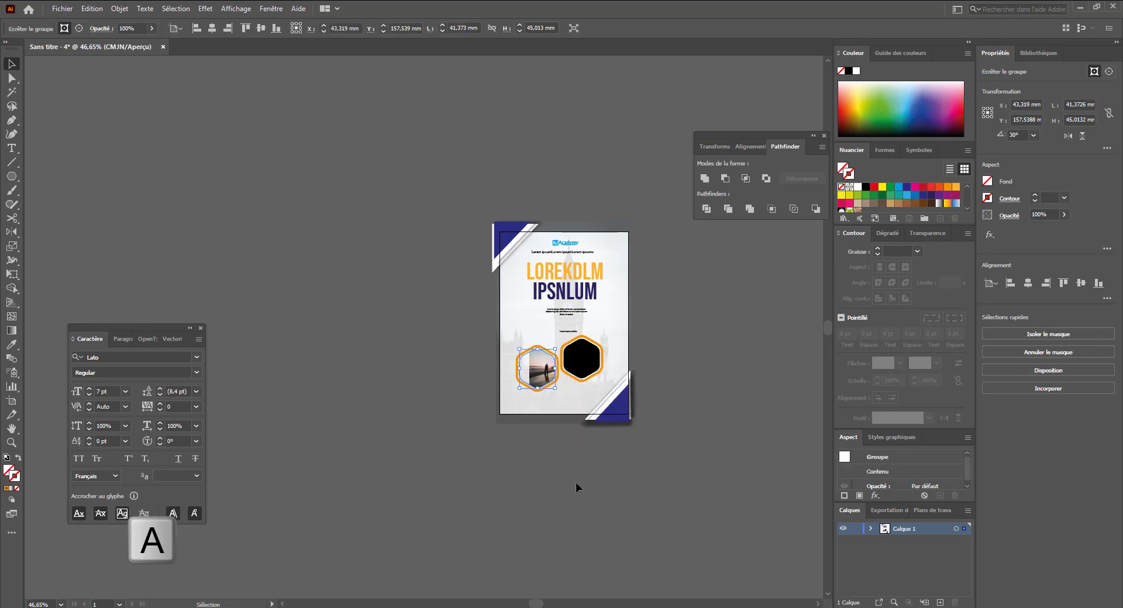
- Resize and reposition the couple photo inside the left hexagon mask
key("a")
left_click(539, 375)
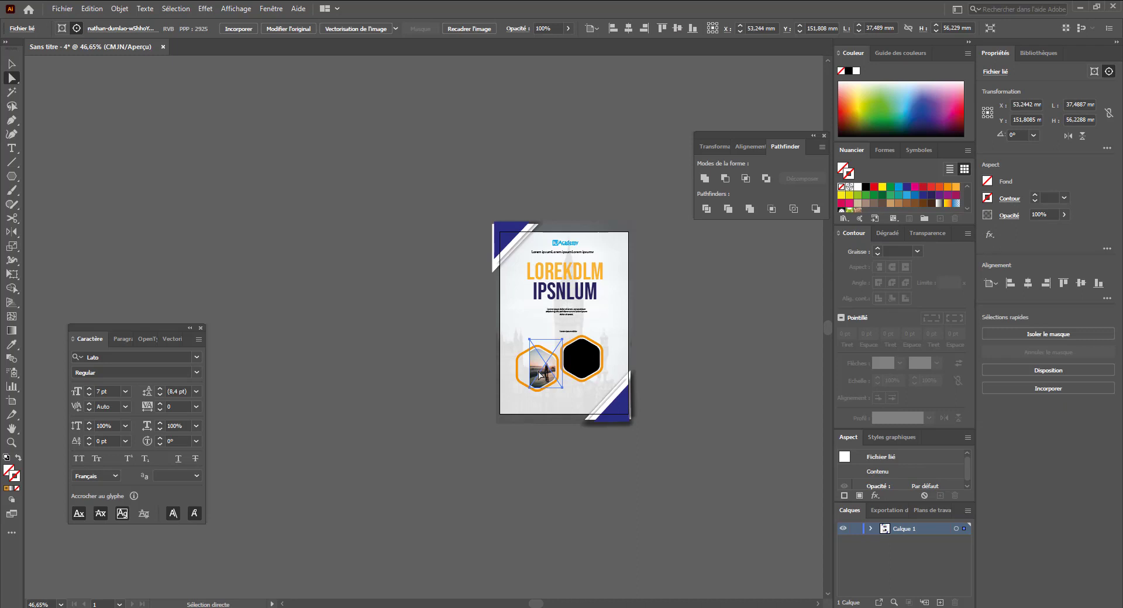
key("v")
left_click_drag(529, 338, 496, 289)
left_click_drag(534, 371, 539, 385)
key("ctrl+shift+a")
scroll(524, 367, "up", 2)
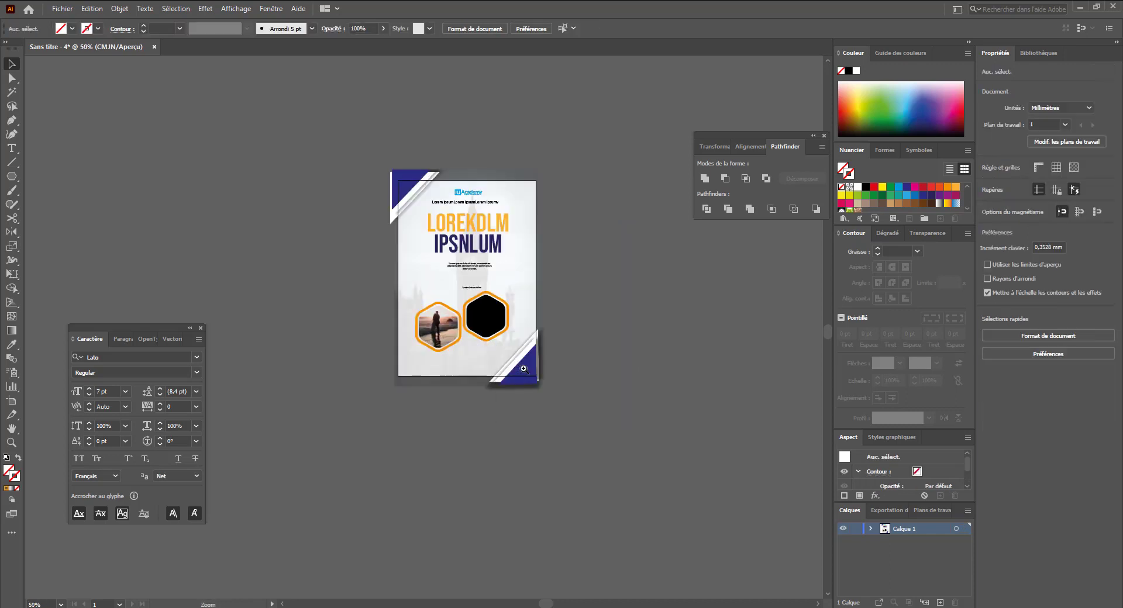
- Import the silhouette portrait photo from another window, shrink it and place it over the right hexagon
left_click(348, 224, "ctrl")
left_click_drag(452, 275, 433, 264)
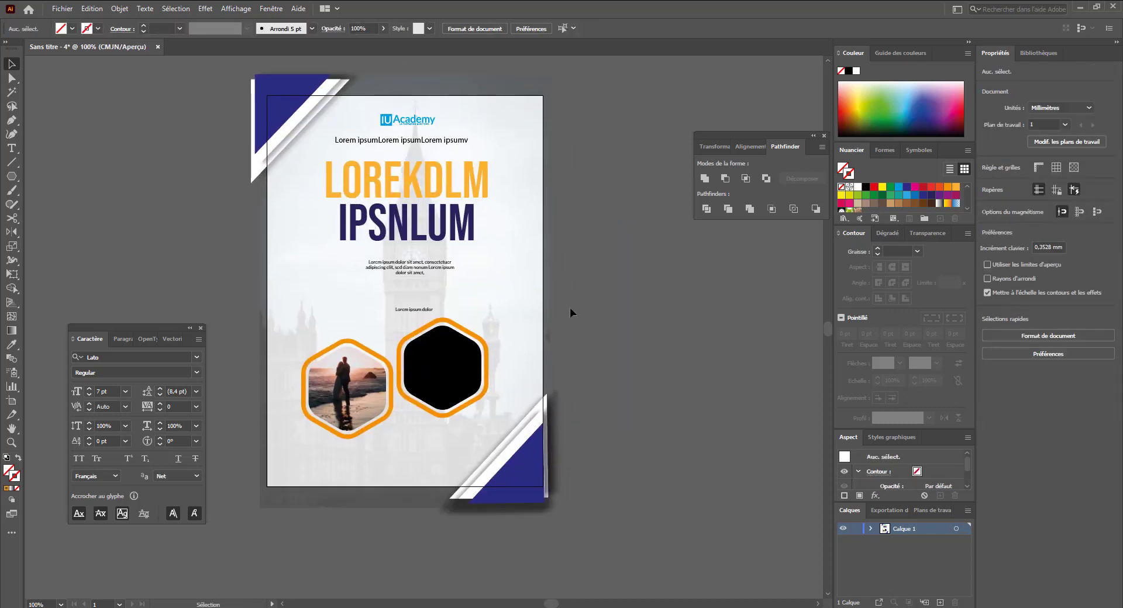
key("alt+Tab")
left_click(577, 338)
left_click_drag(577, 338, 222, 319)
scroll(346, 310, "down", 7)
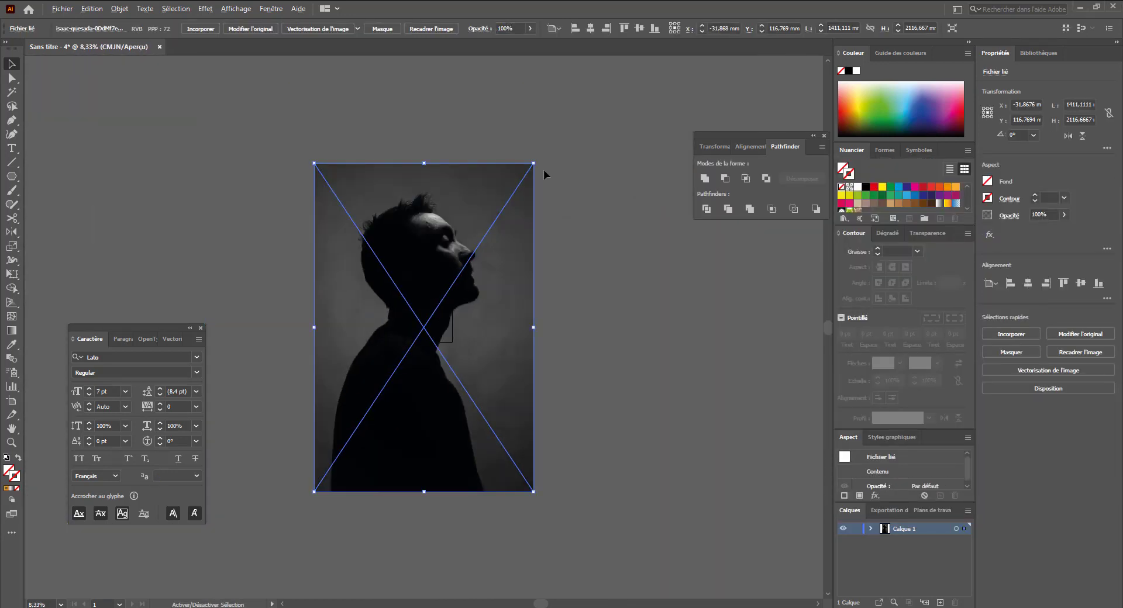
left_click_drag(524, 173, 412, 309)
scroll(413, 309, "up", 7)
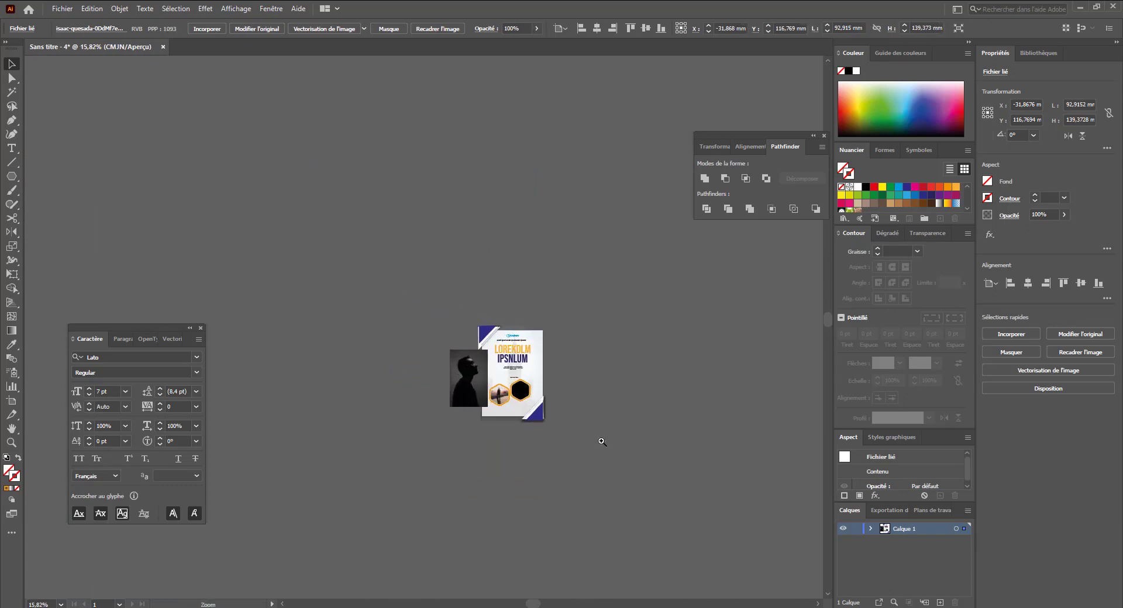
left_click_drag(482, 365, 309, 205)
left_click_drag(325, 297, 582, 342)
- Create a clipping mask from the right black hexagon and the silhouette photo
left_click(474, 351)
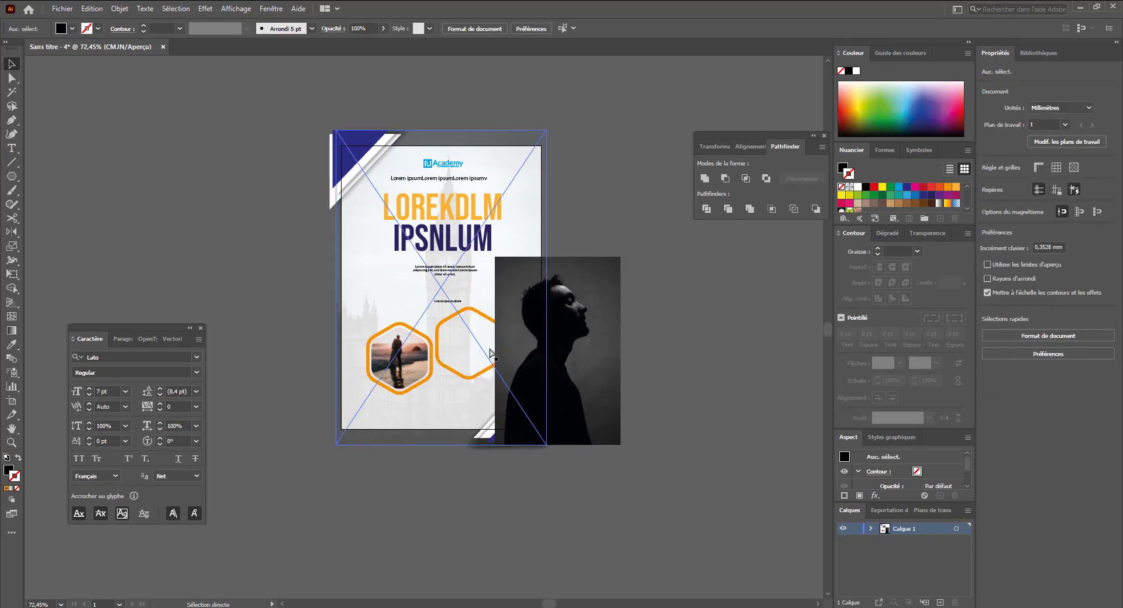
left_click(567, 366, "shift")
right_click(566, 363)
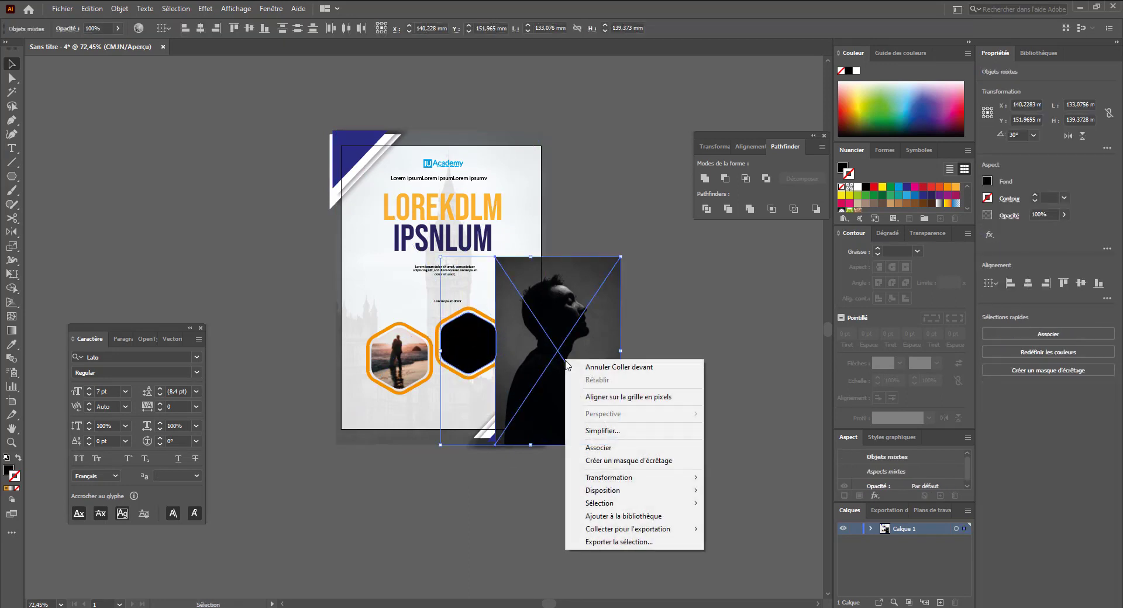
left_click(621, 459)
left_click(614, 422)
- Scale down and reposition the silhouette photo inside the right hexagon mask
key("a")
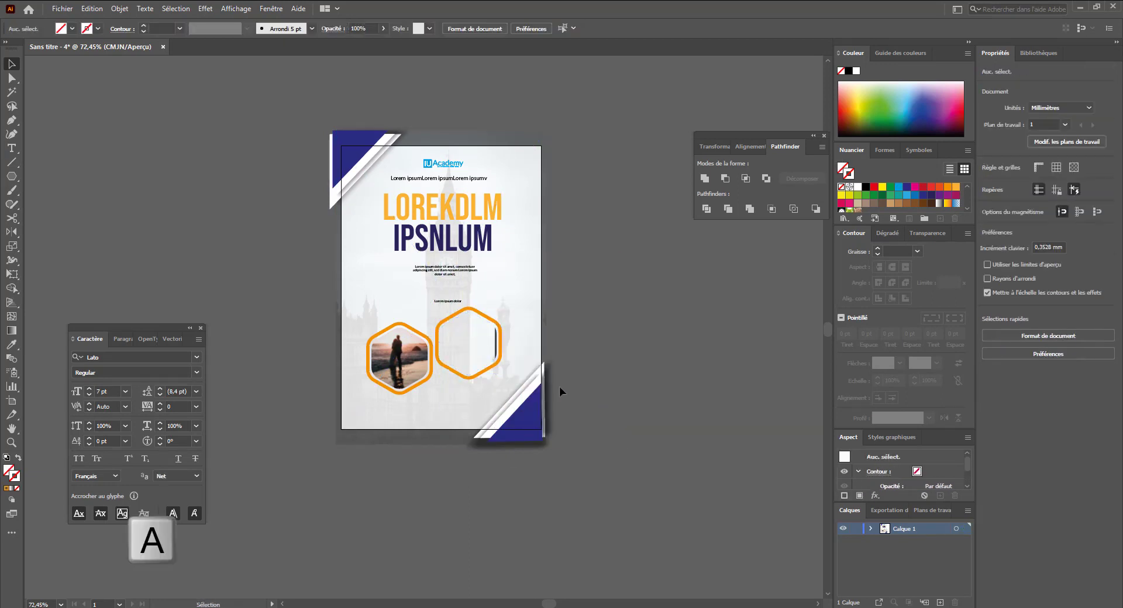
left_click_drag(495, 348, 411, 344)
key("v")
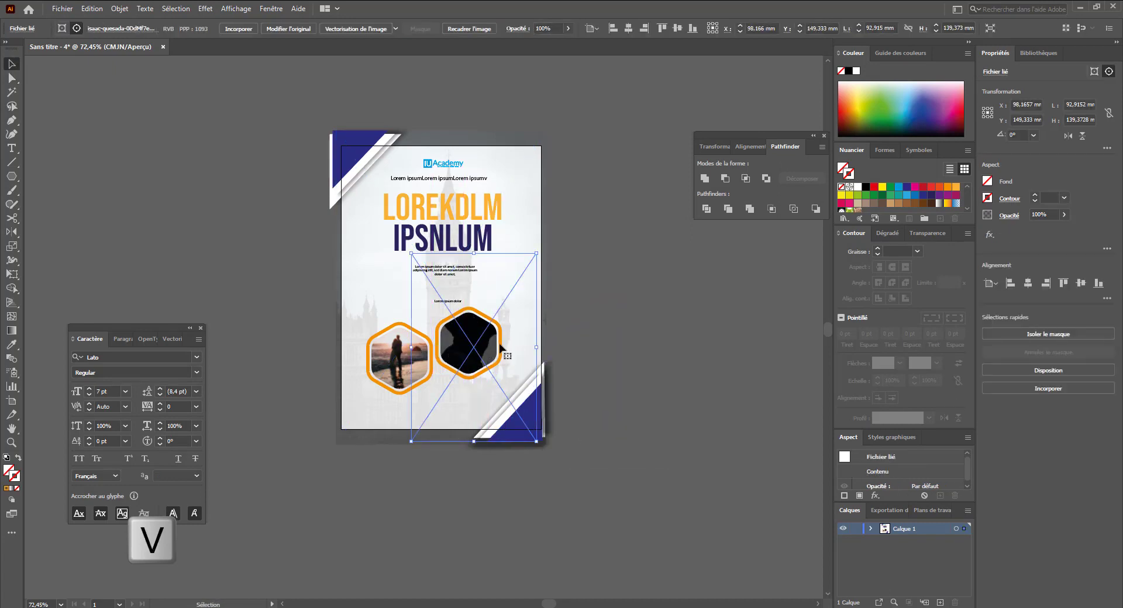
left_click_drag(536, 252, 496, 322)
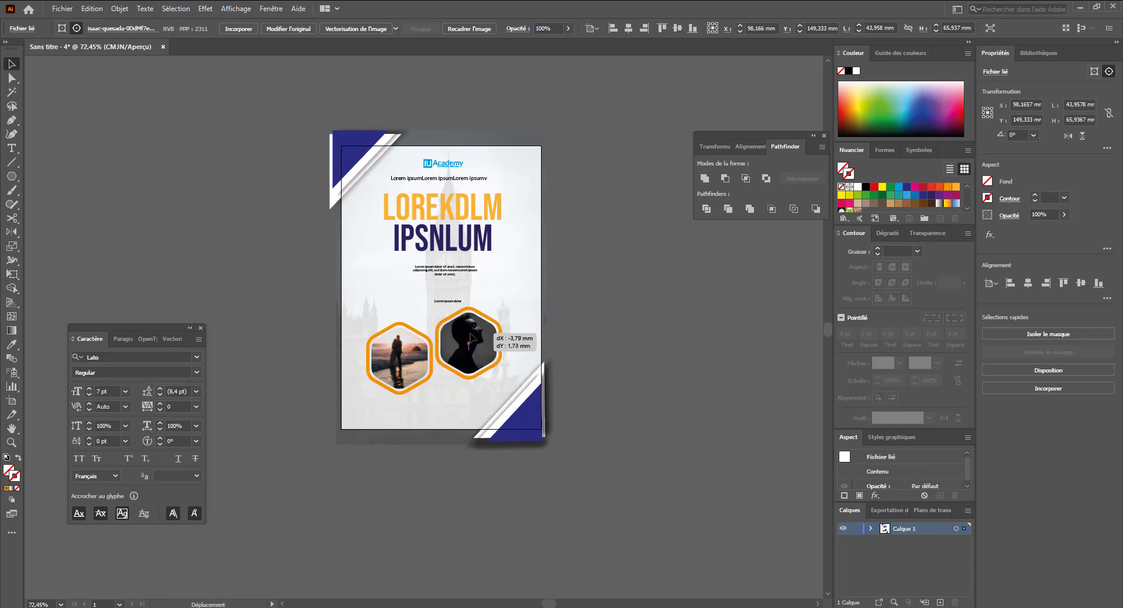
left_click_drag(500, 395, 510, 410)
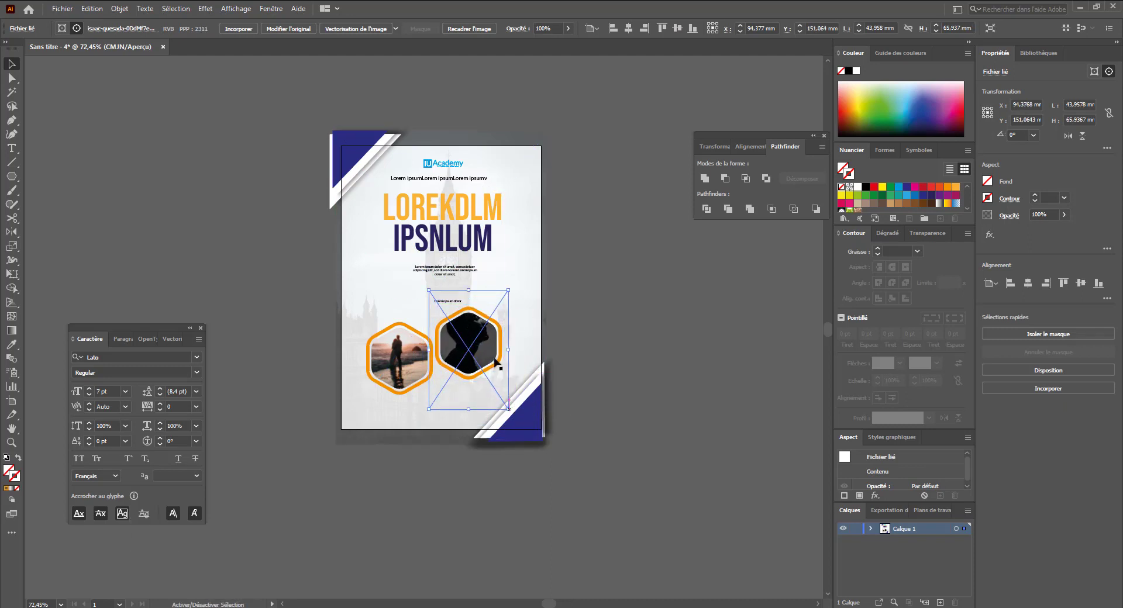
left_click_drag(469, 341, 476, 356)
left_click(580, 335)
scroll(585, 339, "up", 2)
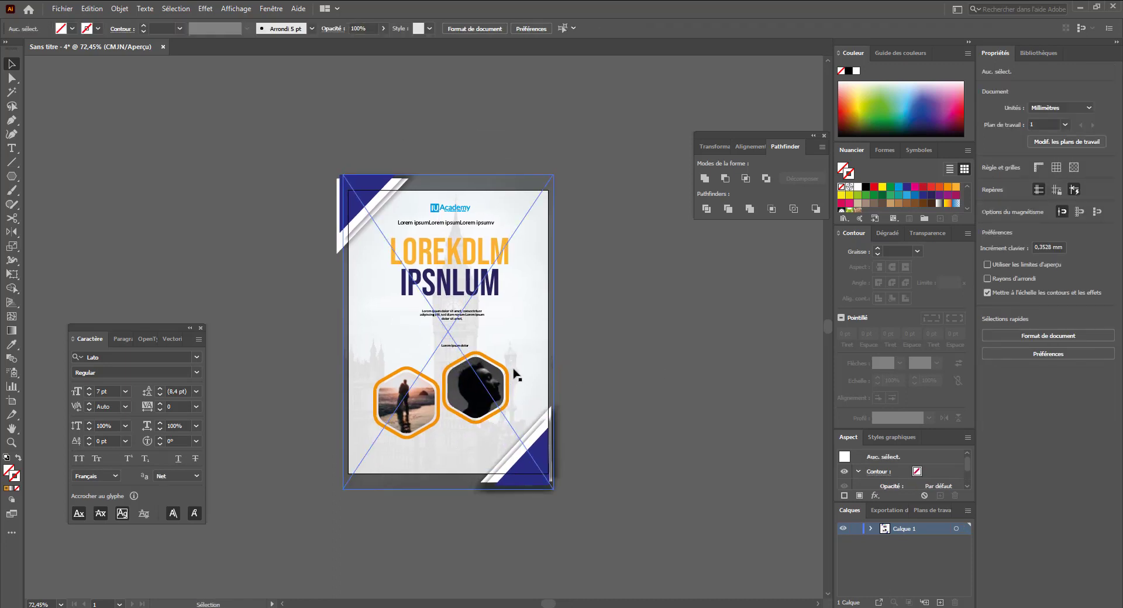
- Widen the body paragraph's text frame so its text reflows onto two lines
key("ctrl+space")
left_click(483, 349, "ctrl")
left_click(435, 368, "ctrl")
left_click_drag(444, 363, 458, 353)
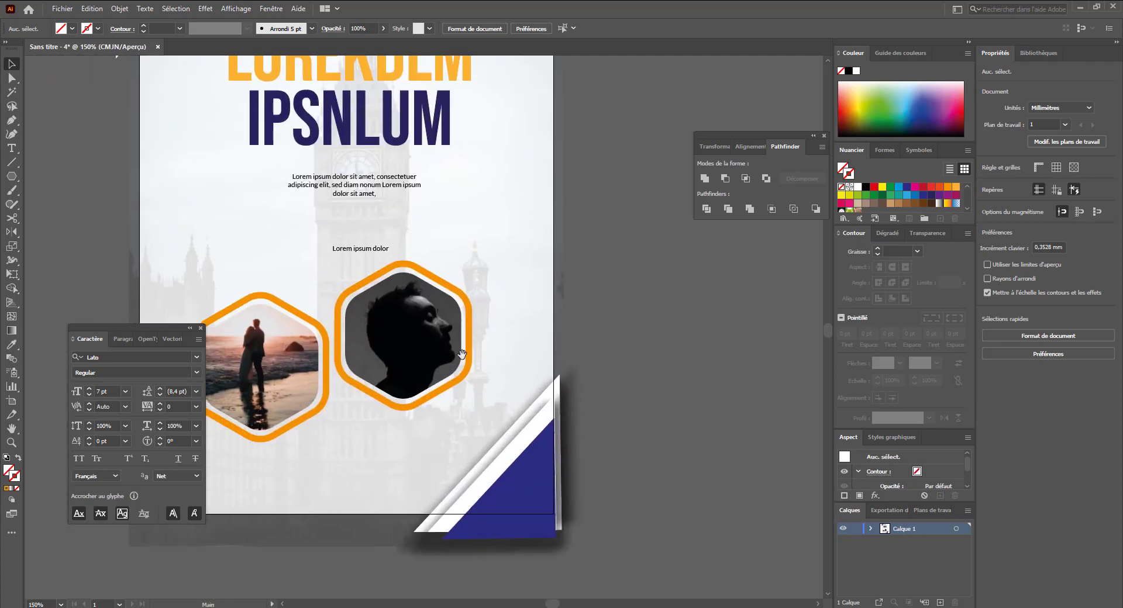
left_click_drag(353, 331, 432, 395)
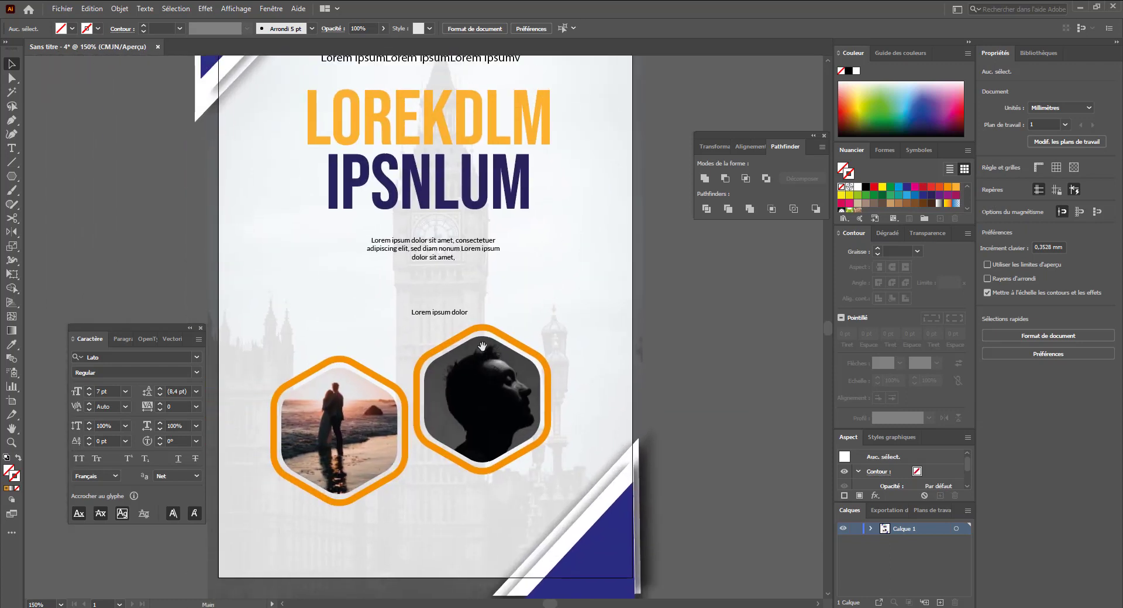
left_click(440, 266)
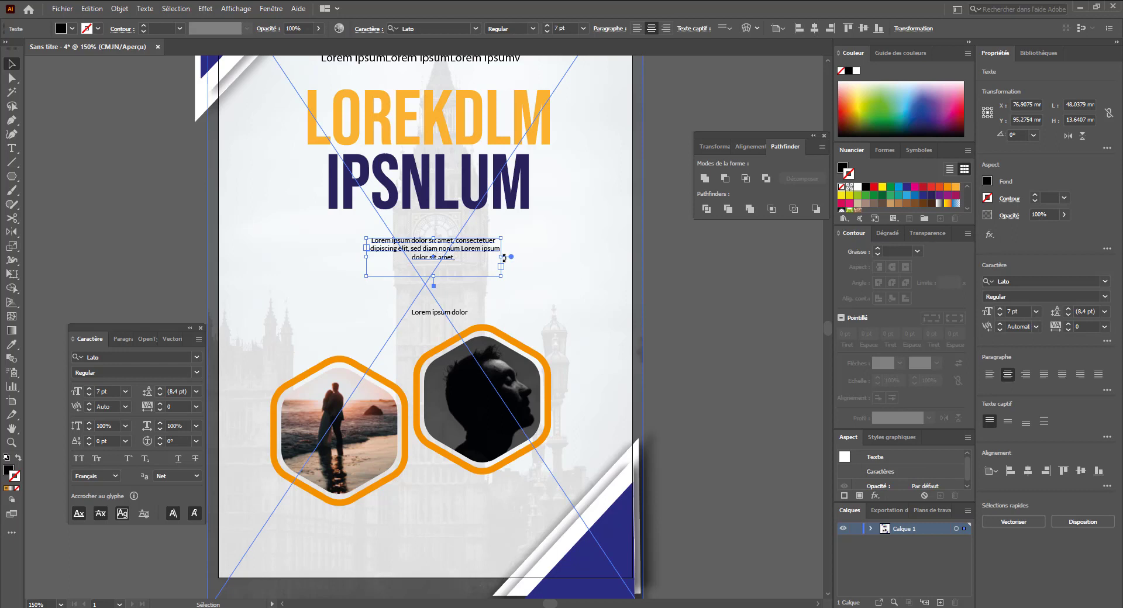
left_click_drag(501, 258, 440, 258)
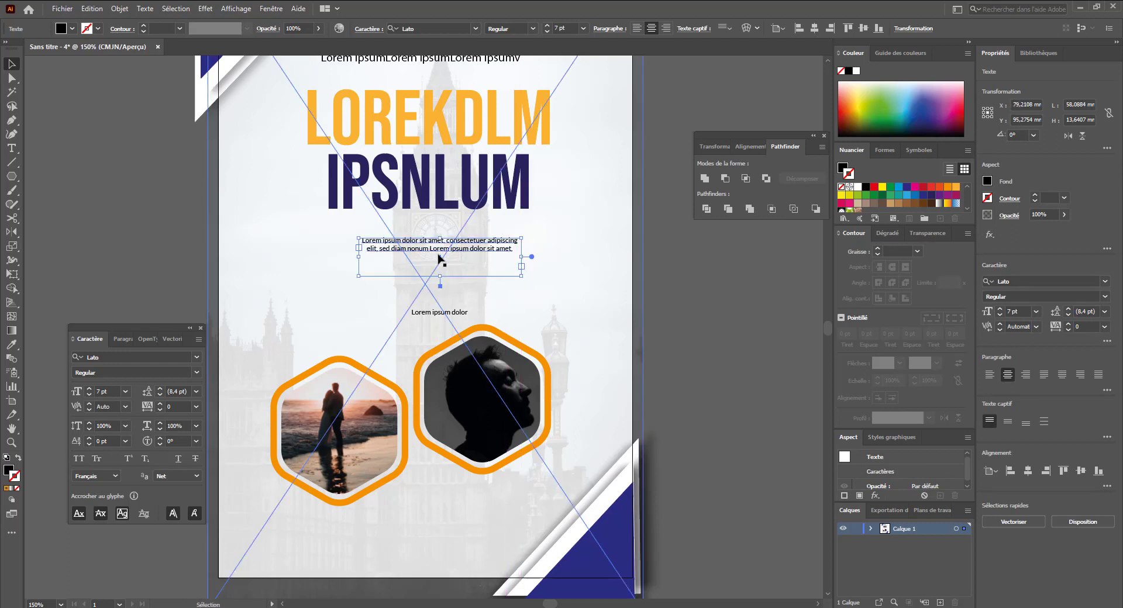
- Add a third line reading "Lorem ipsum dolor sit amet," to the body paragraph
double_click(445, 252)
key("ctrl+a")
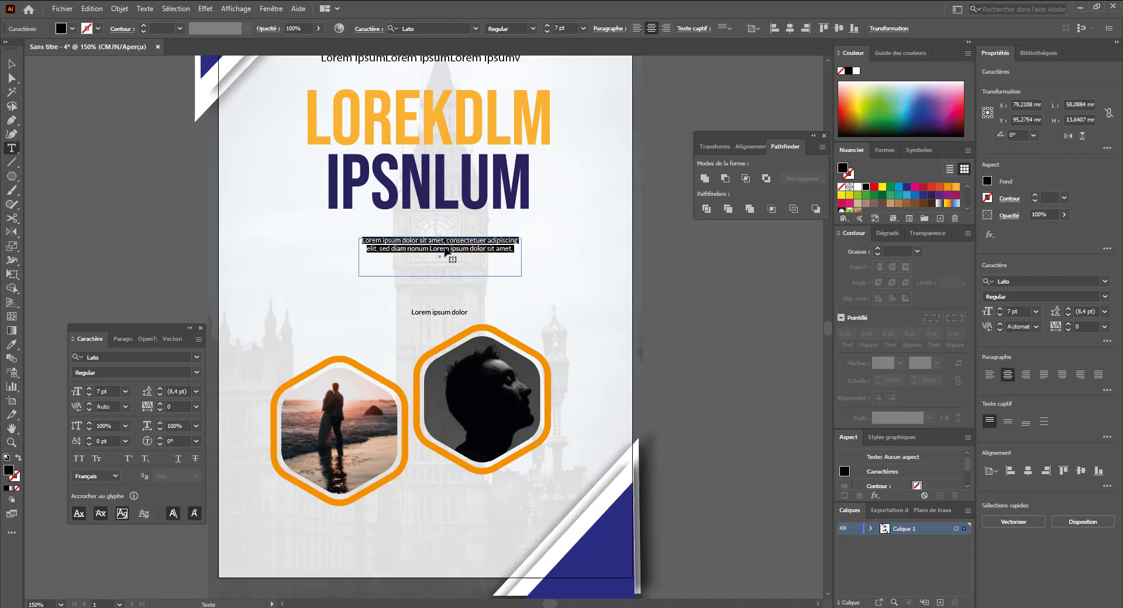
left_click(445, 246)
left_click_drag(430, 250, 518, 258)
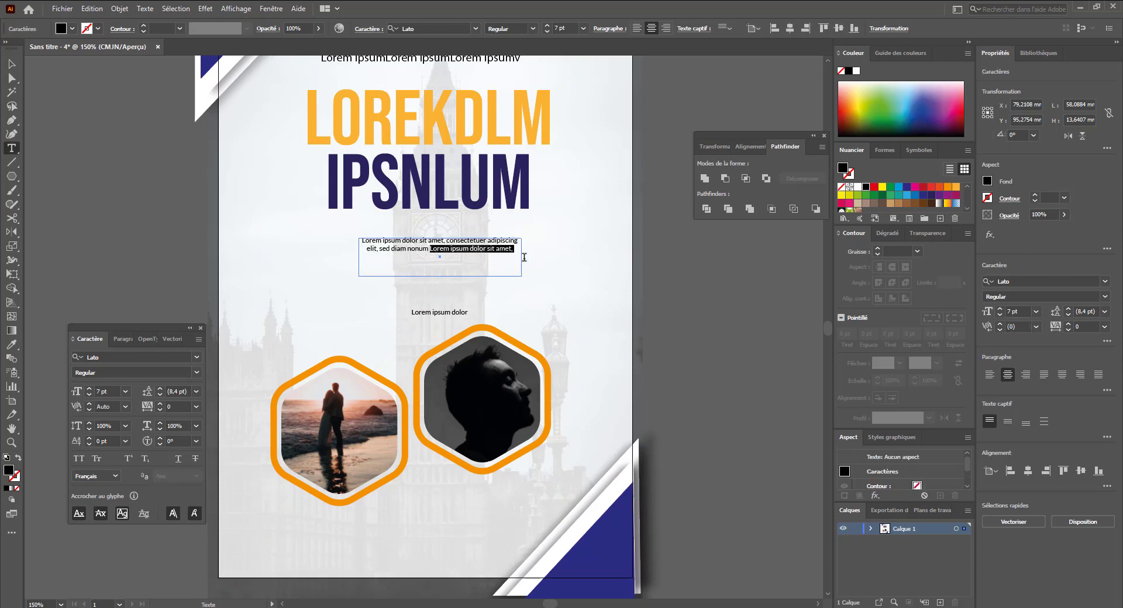
left_click(517, 253)
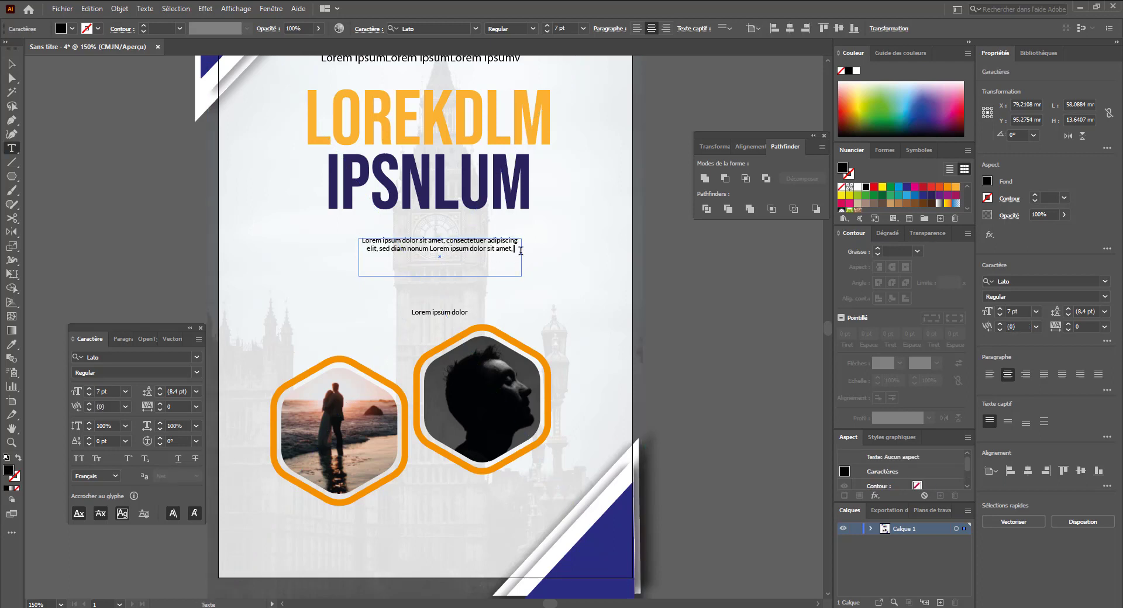
left_click(139, 175)
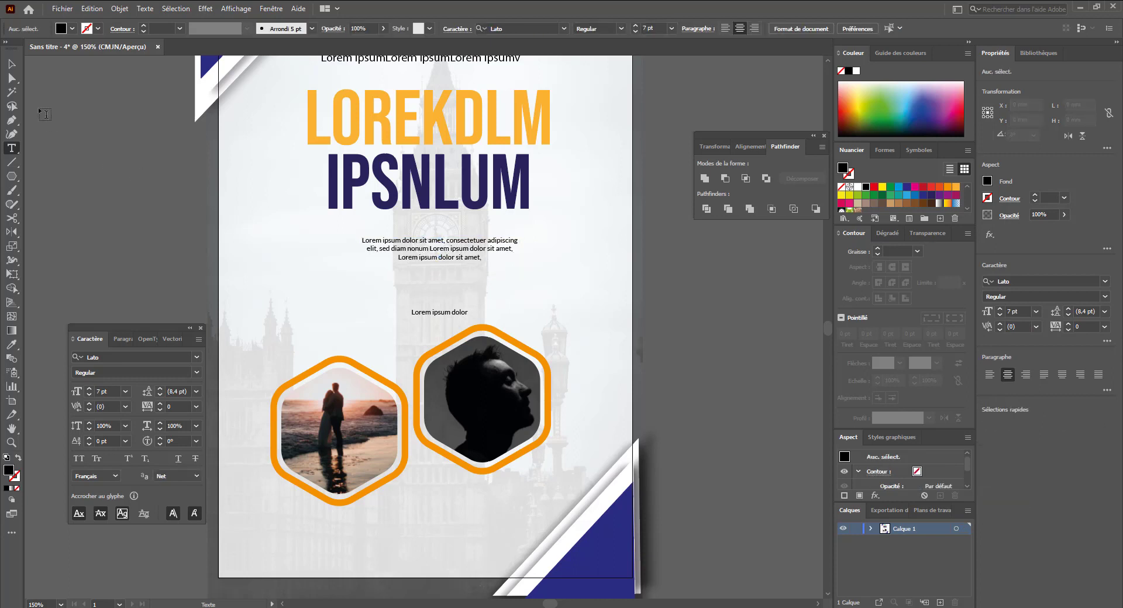
- Move the "Lorem ipsum dolor" subtitle slightly upward toward the body paragraph
left_click(13, 65)
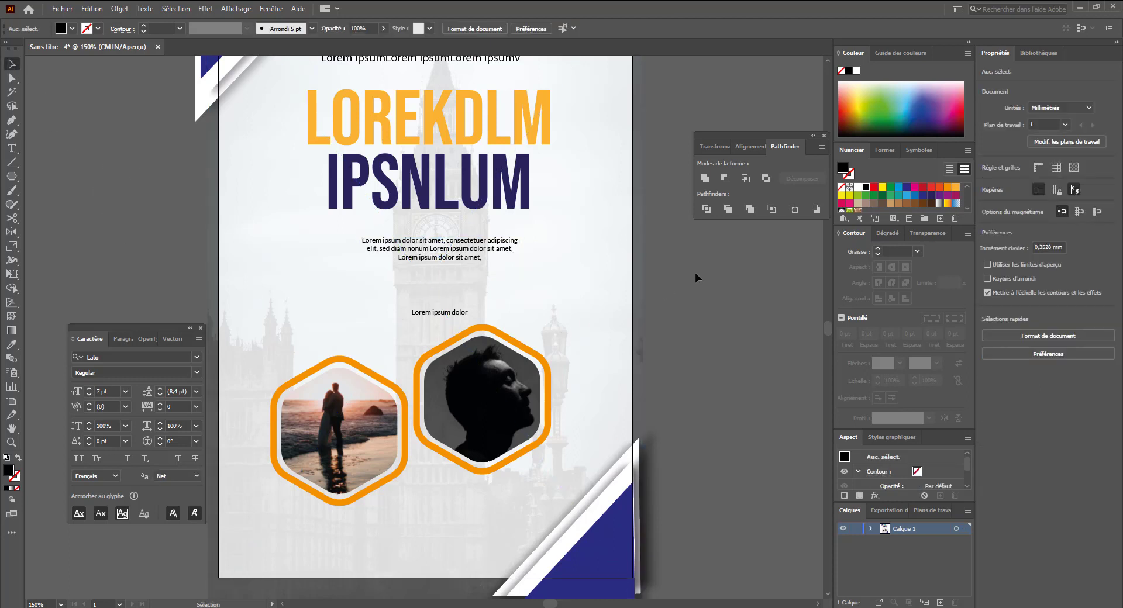
scroll(672, 263, "down", 2)
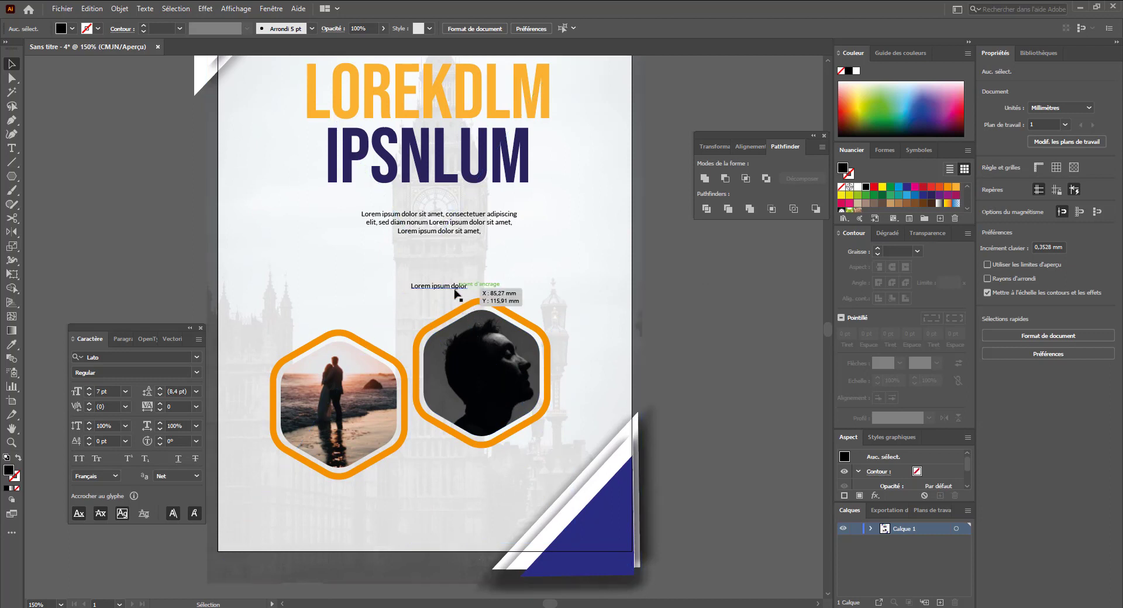
left_click_drag(456, 286, 453, 270)
- Draw a stroke-only rounded rectangle about 30 × 3.8 mm around the "Lorem ipsum dolor" subtitle
left_click_drag(11, 176, 49, 193)
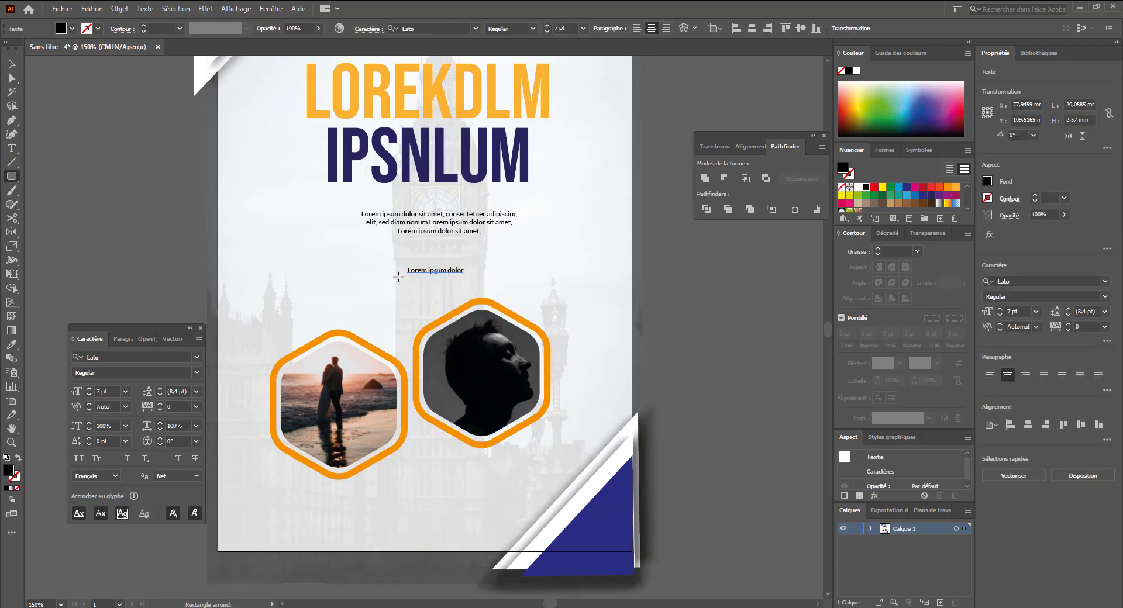
mouse_move(398, 263)
left_mouse_down()
mouse_move(482, 273)
mouse_move(470, 269)
left_mouse_up()
key("shift+x")
key("v")
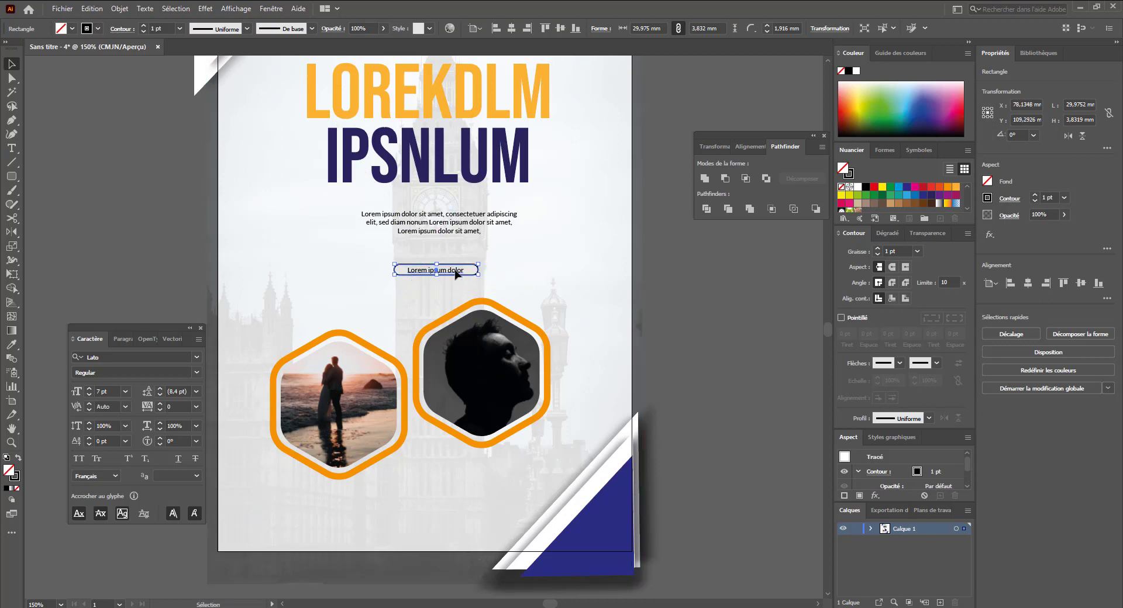
- Align the subtitle text and its rounded rectangle on their centres, undoing the final horizontal alignment
left_click(459, 269)
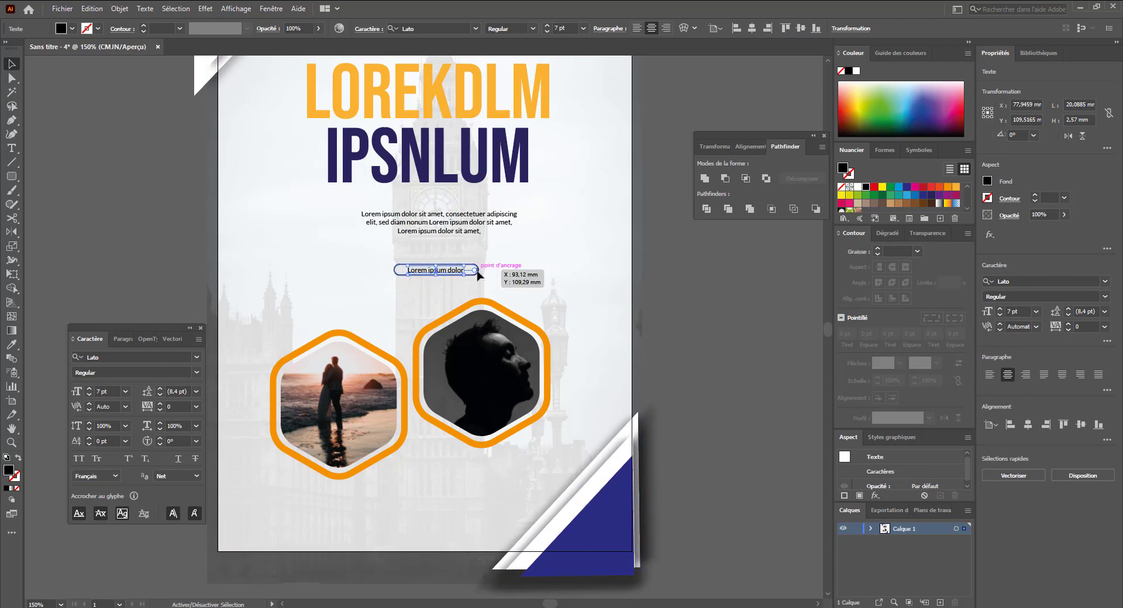
left_click(477, 270, "shift")
left_click(403, 27)
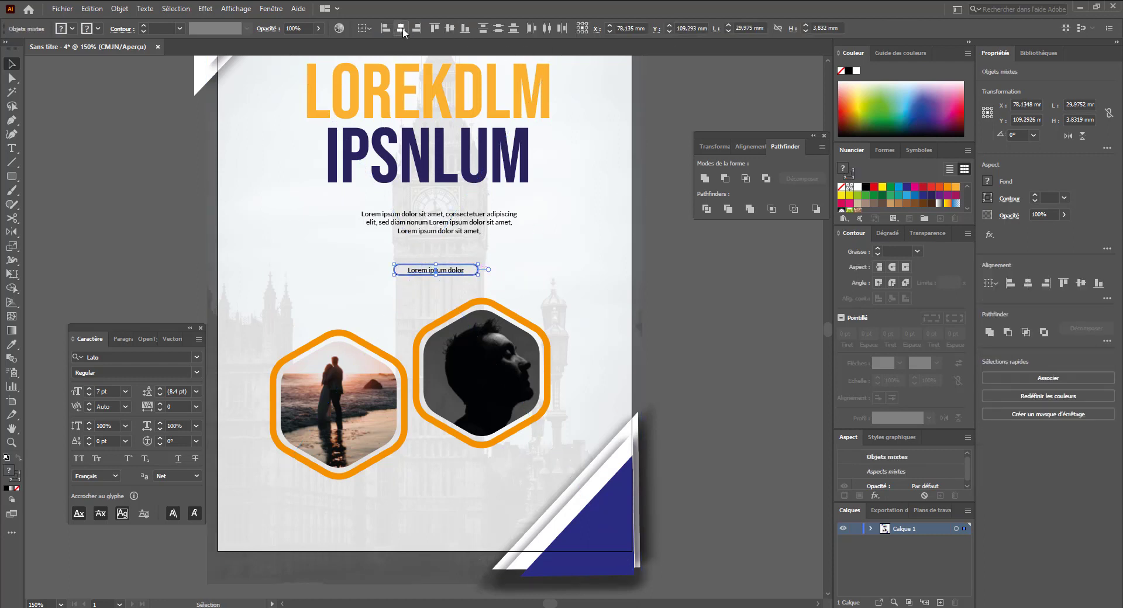
left_click(450, 28)
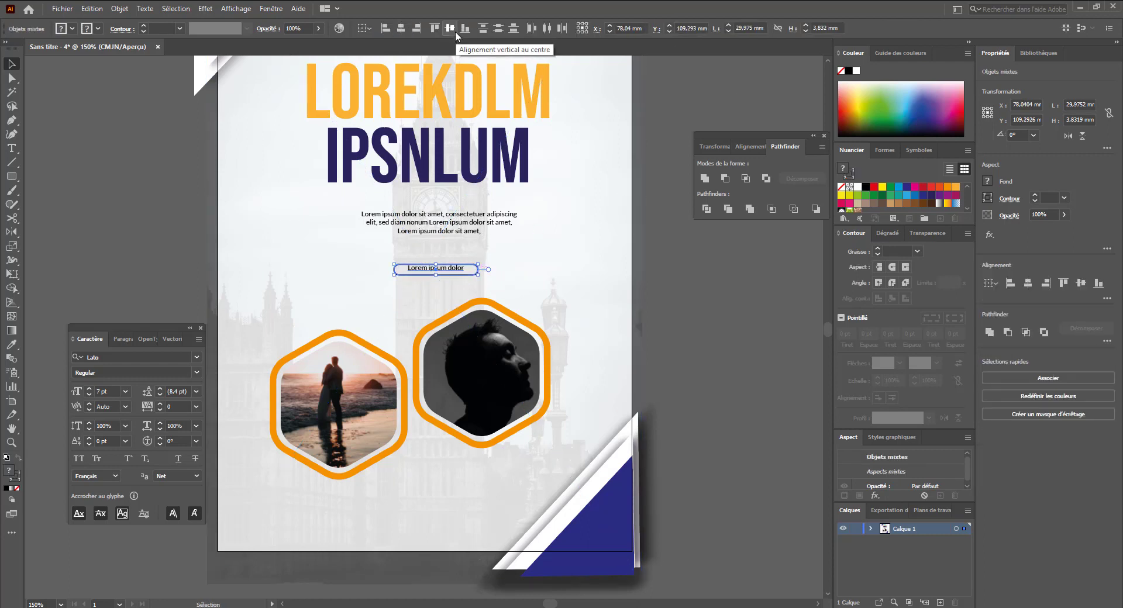
left_click(451, 29)
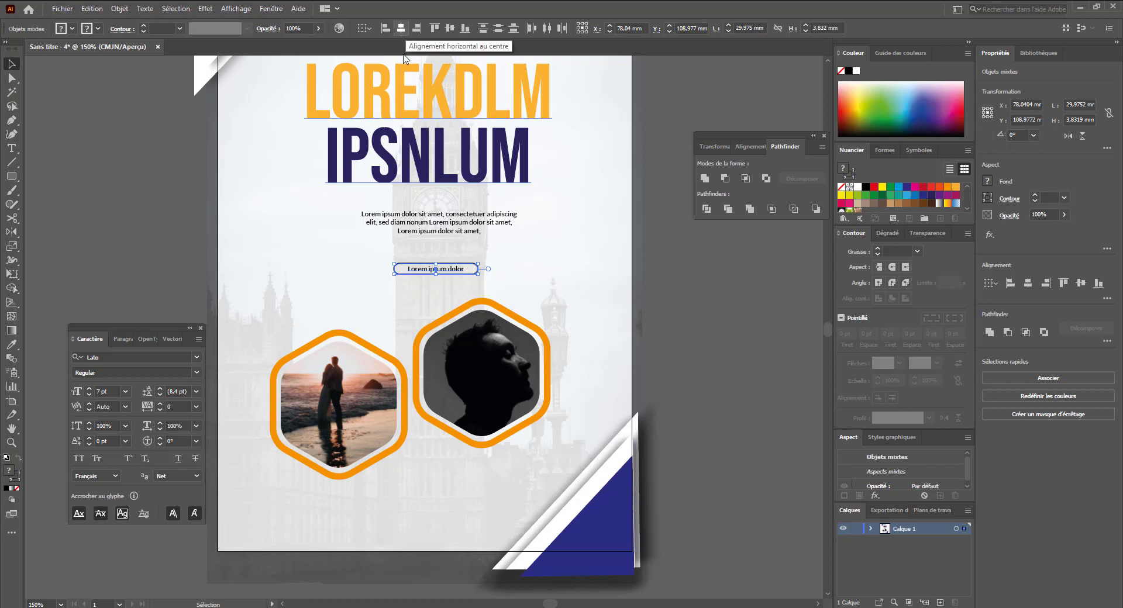
key("ctrl+z")
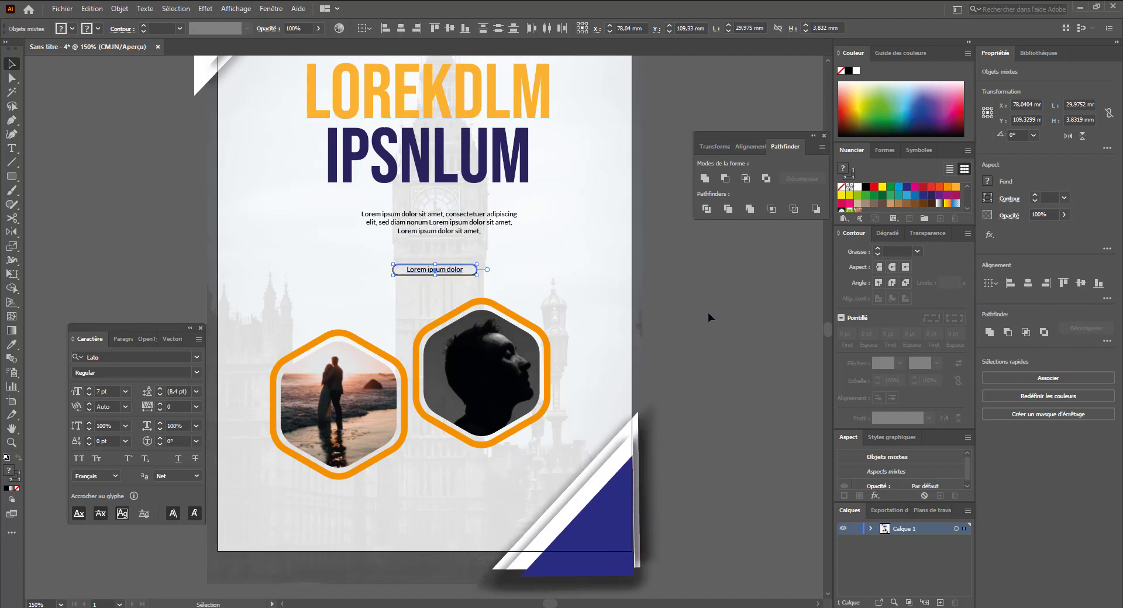
- Select the rounded rectangle framing the subtitle
left_click(708, 312)
left_click(452, 266)
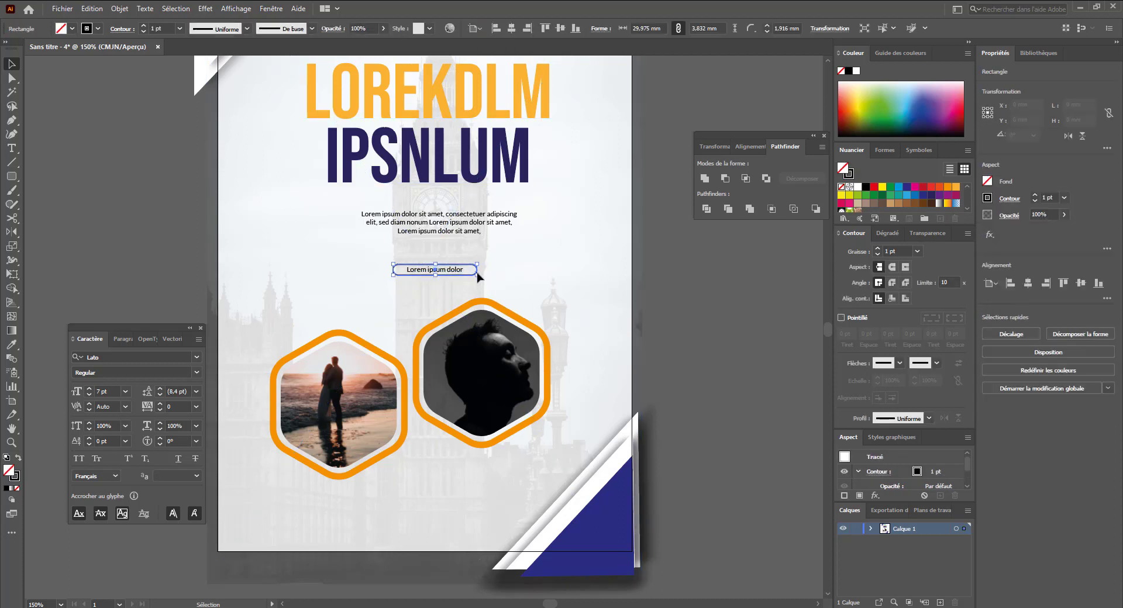
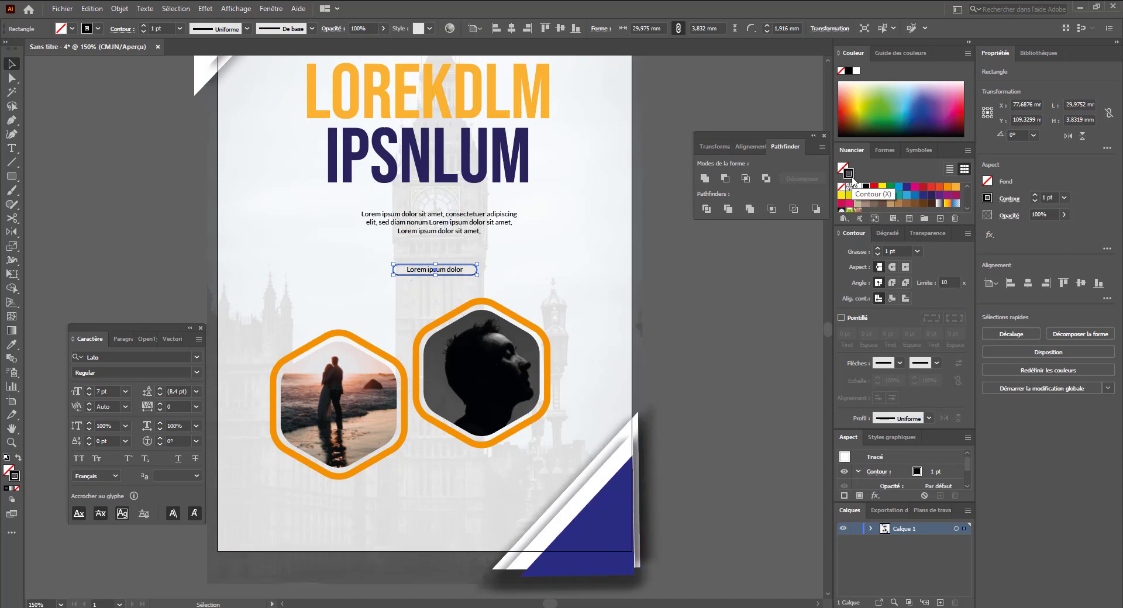
- Colour the subtitle frame's outline orange
left_click(948, 186)
left_click(658, 285)
- Draw a small hexagon about 15.5 × 14.4 mm beside the portrait hexagon and fill it white
left_click_drag(586, 290, 574, 251)
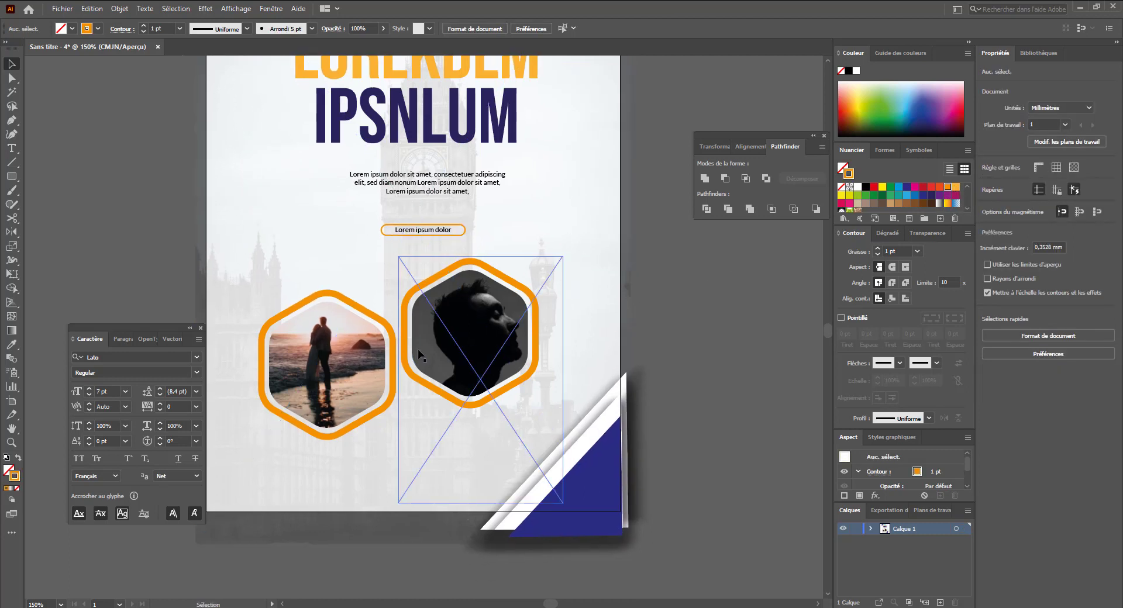
left_click_drag(12, 176, 47, 206)
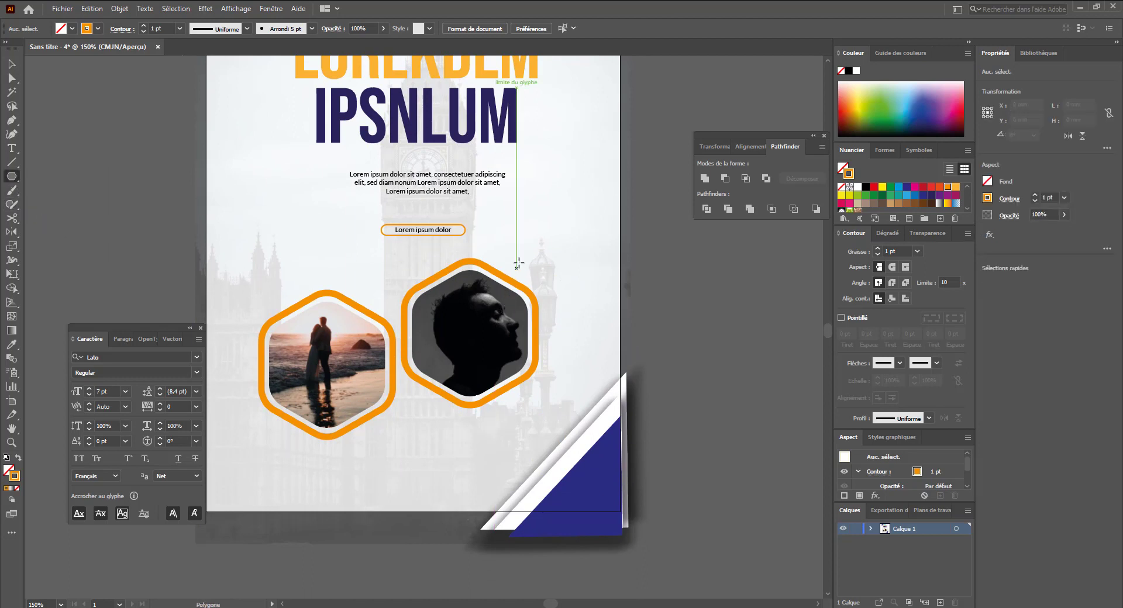
mouse_move(518, 258)
left_mouse_down()
mouse_move(534, 277)
mouse_move(526, 250)
left_mouse_up()
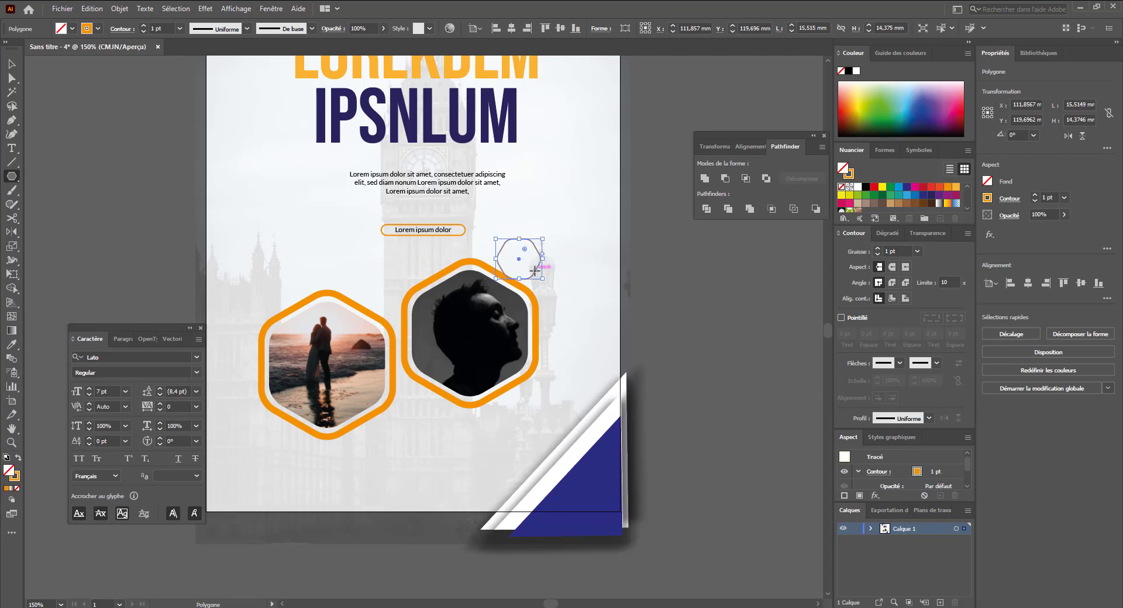
key("v")
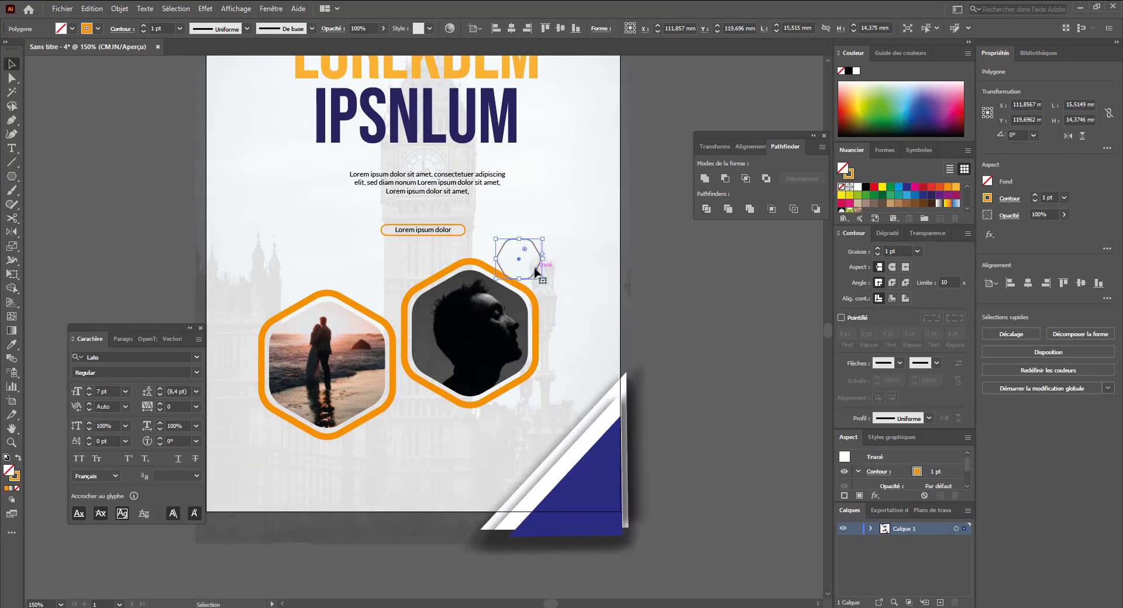
left_click_drag(539, 275, 552, 277)
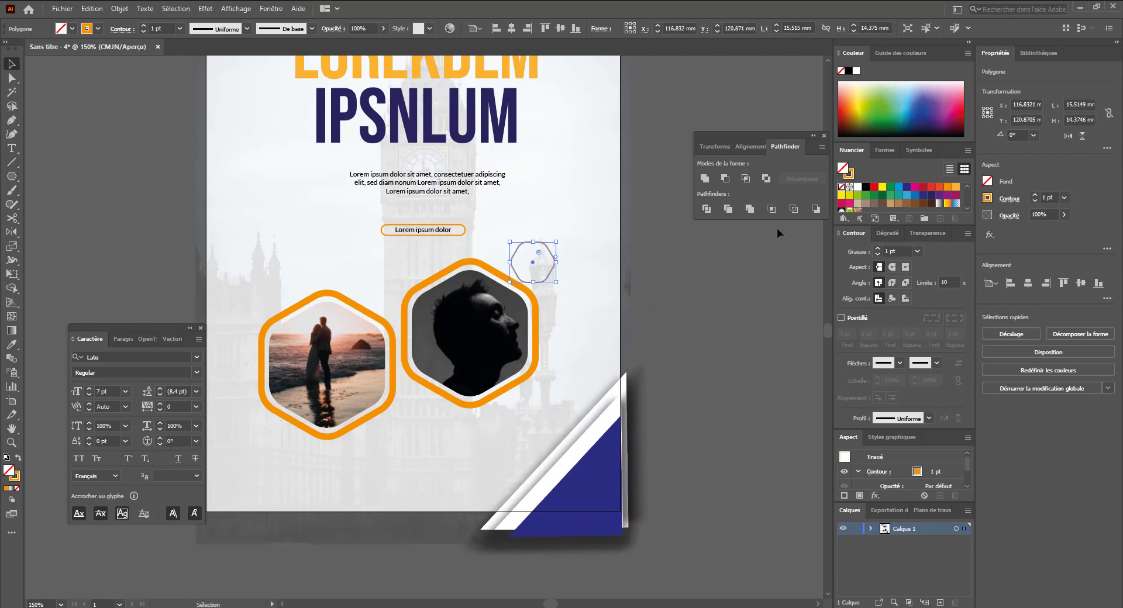
left_click(858, 187)
left_click(686, 295)
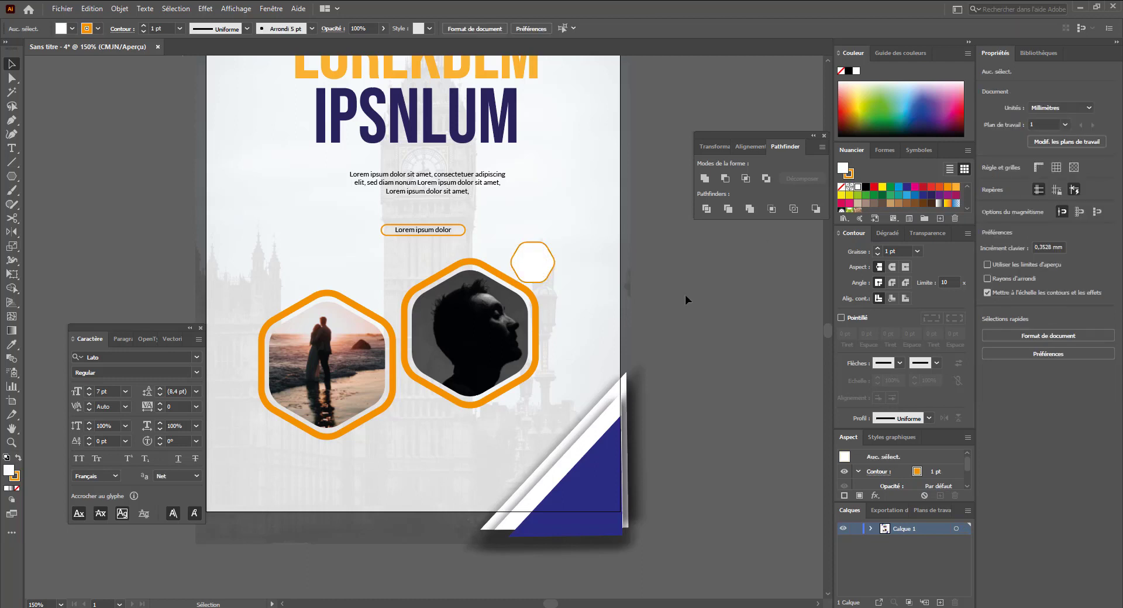
- Copy the small white hexagon below the beach photo and scale the copy to about 11.5 × 10.6 mm
scroll(591, 293, "down", 1)
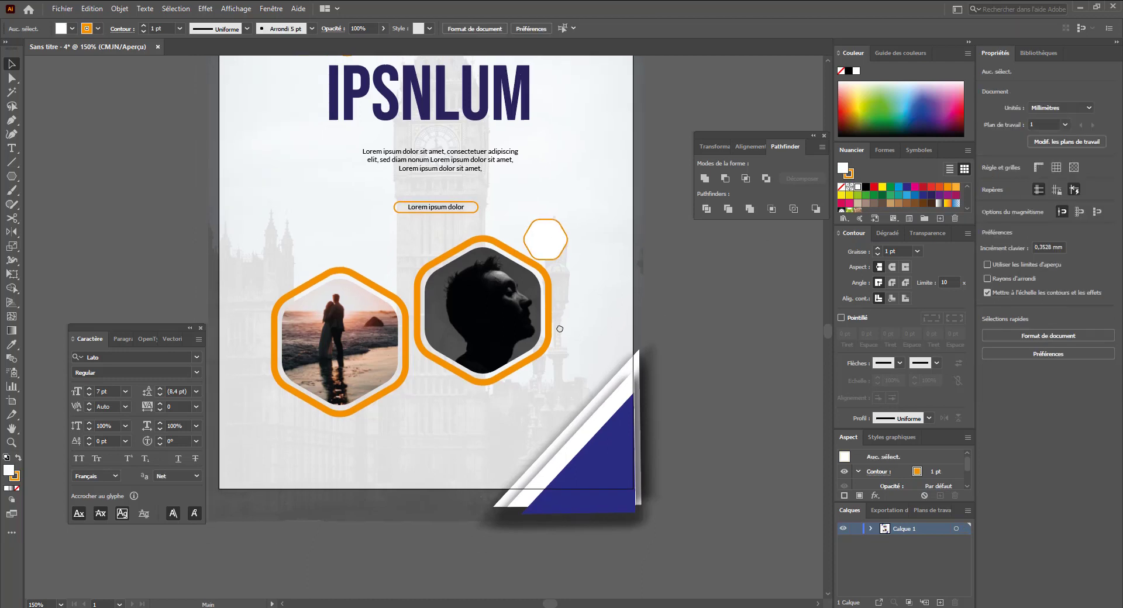
left_click(549, 241)
left_click_drag(549, 243, 287, 426)
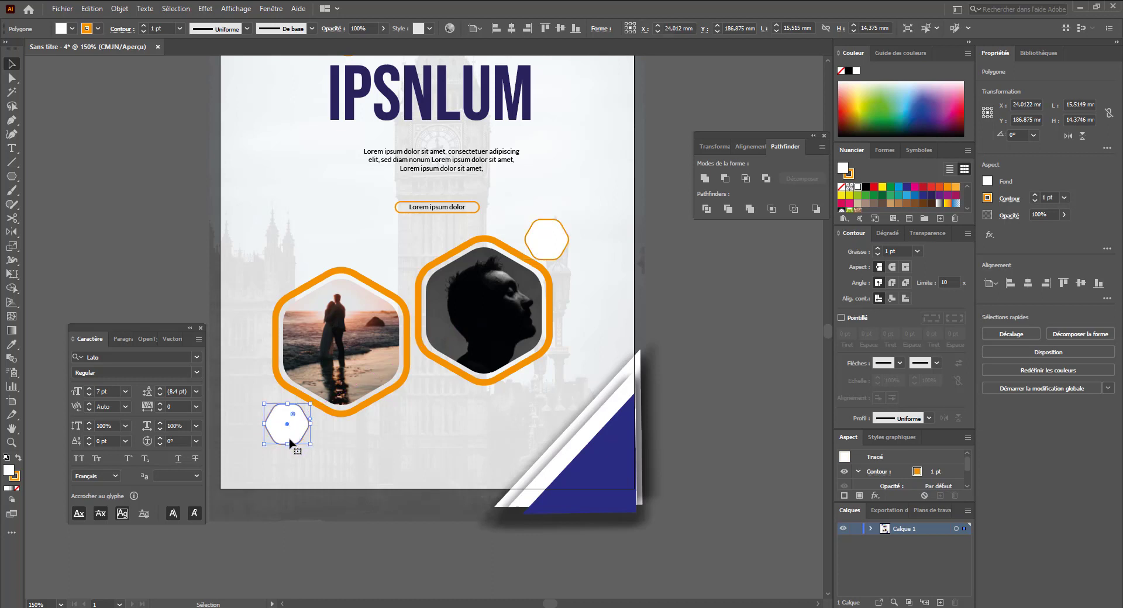
key("a")
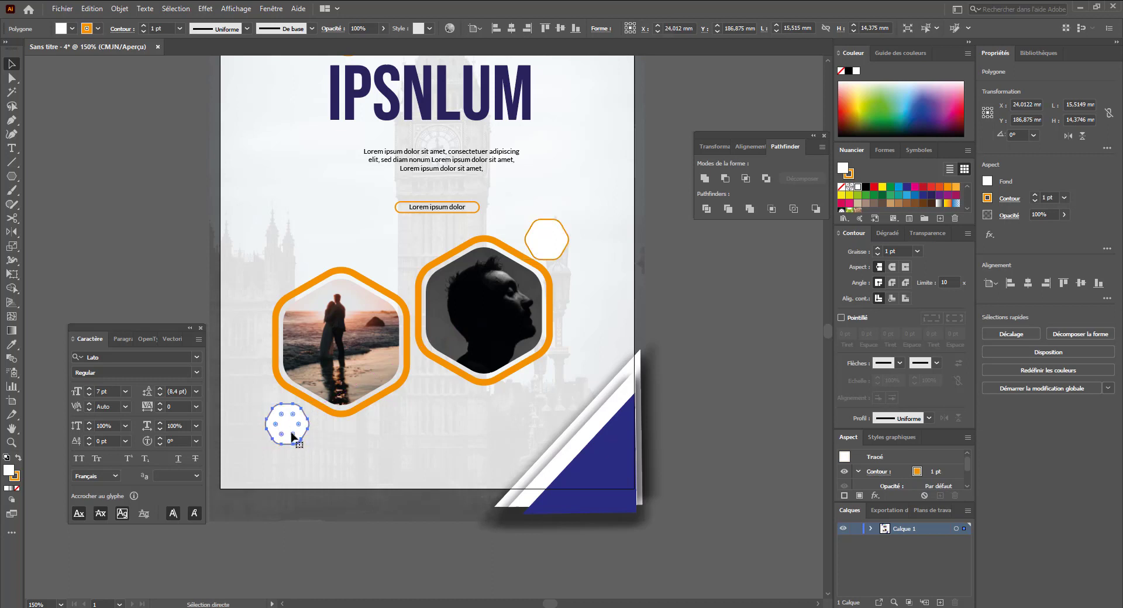
key("v")
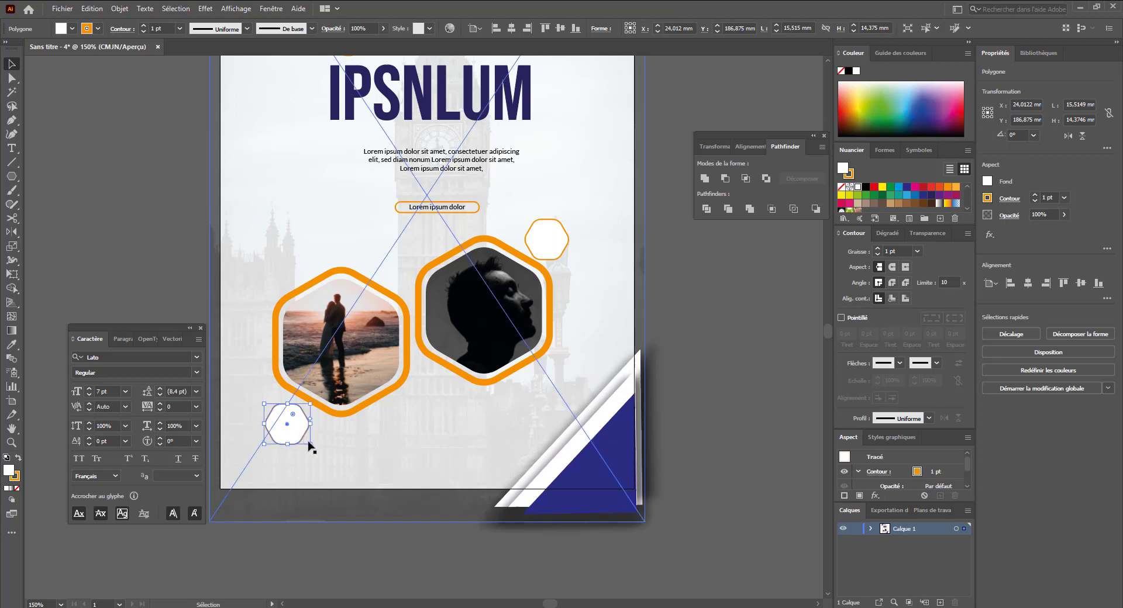
left_click_drag(310, 443, 299, 425)
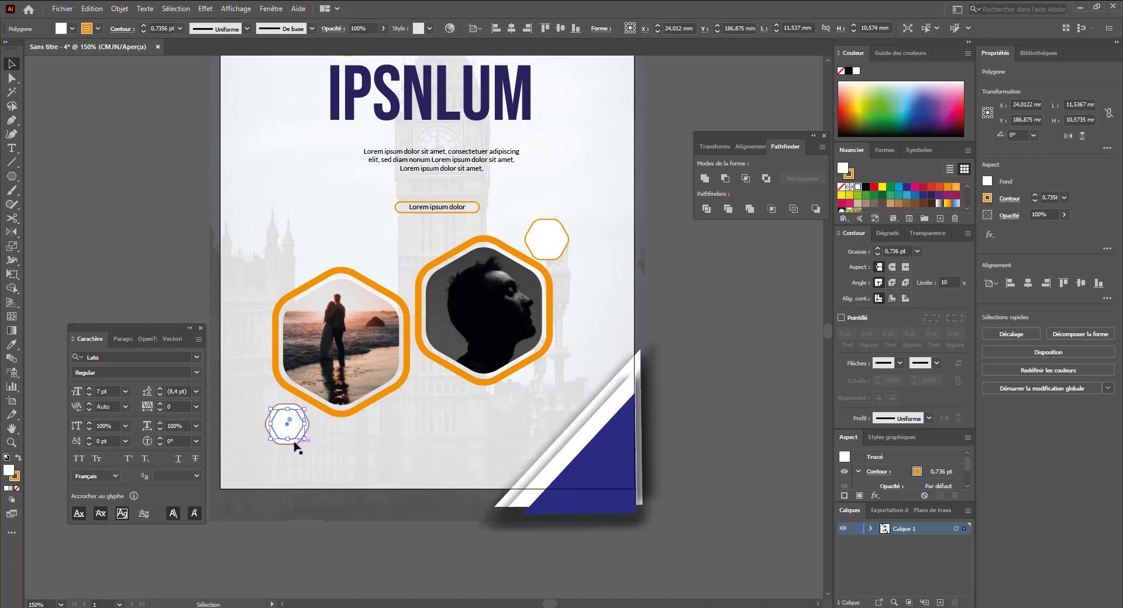
key("shift+x")
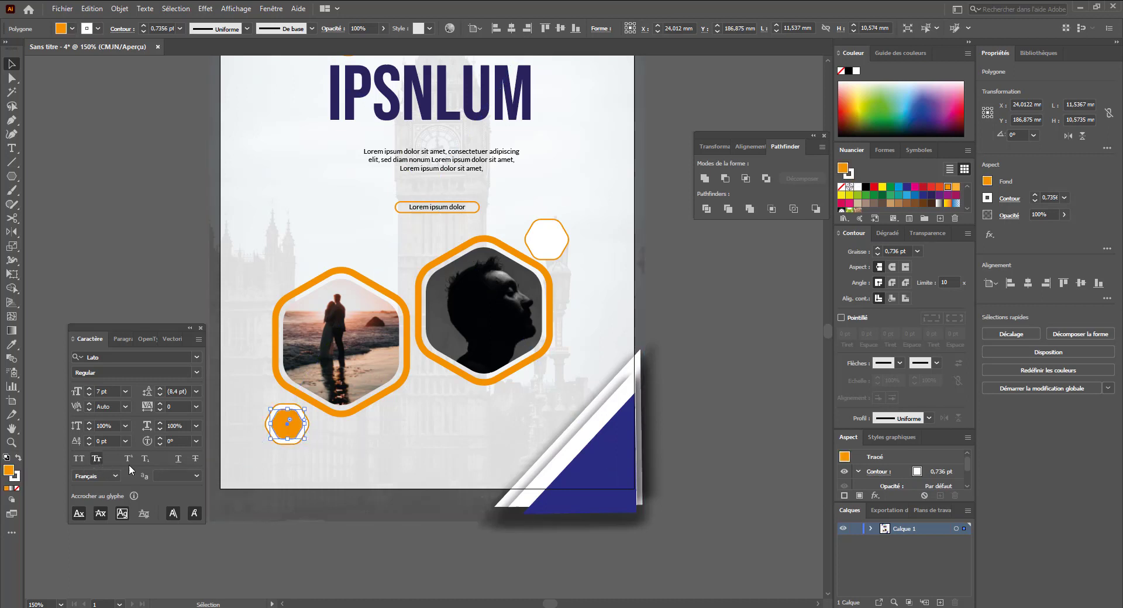
left_click(17, 488)
left_click(302, 485)
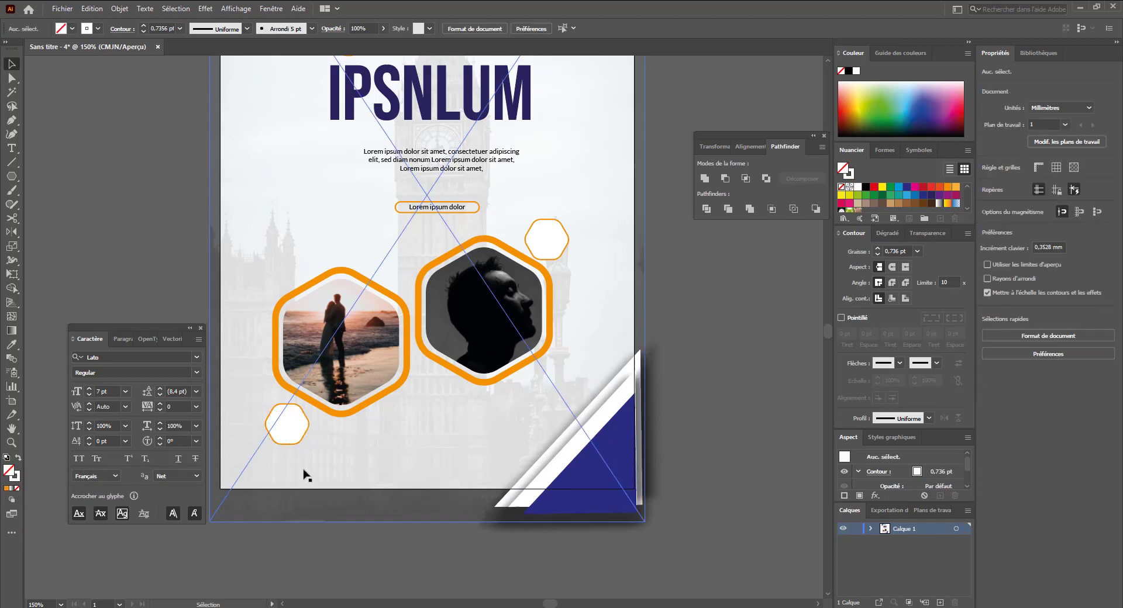
left_click(297, 440)
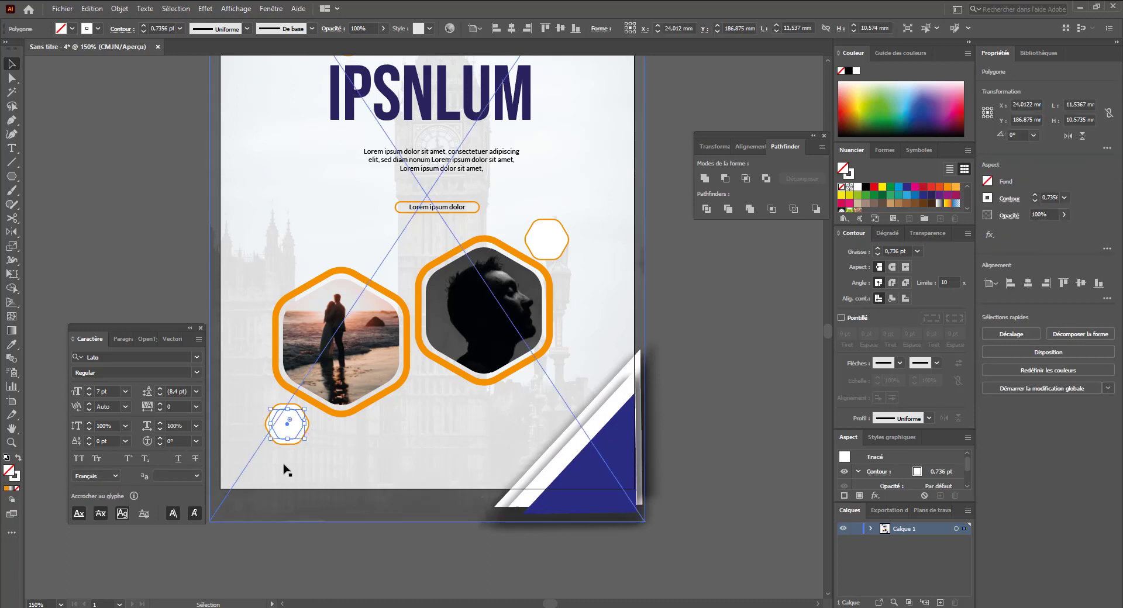
left_click(295, 442)
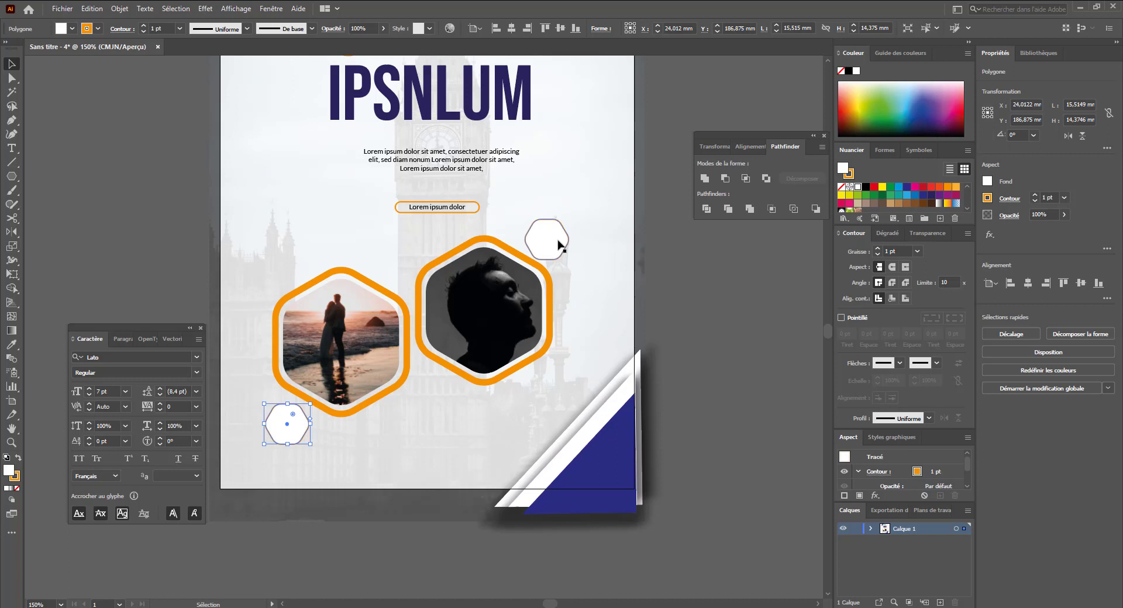
- Sample the title's dark blue onto the small lower hexagon with the Eyedropper
key("i")
left_click(508, 74)
key("v")
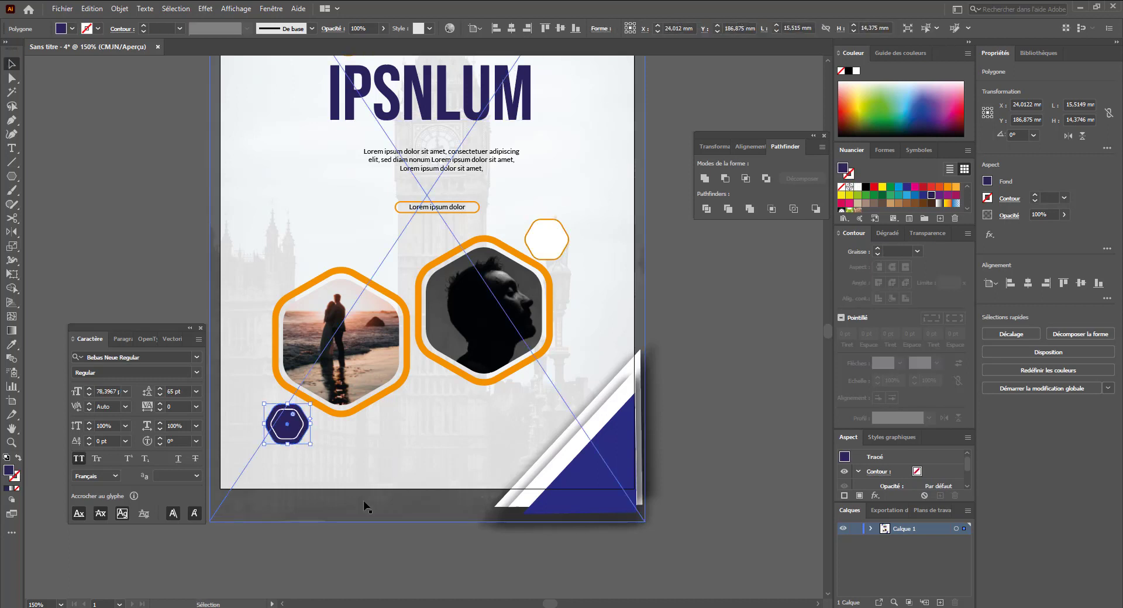
left_click(345, 544)
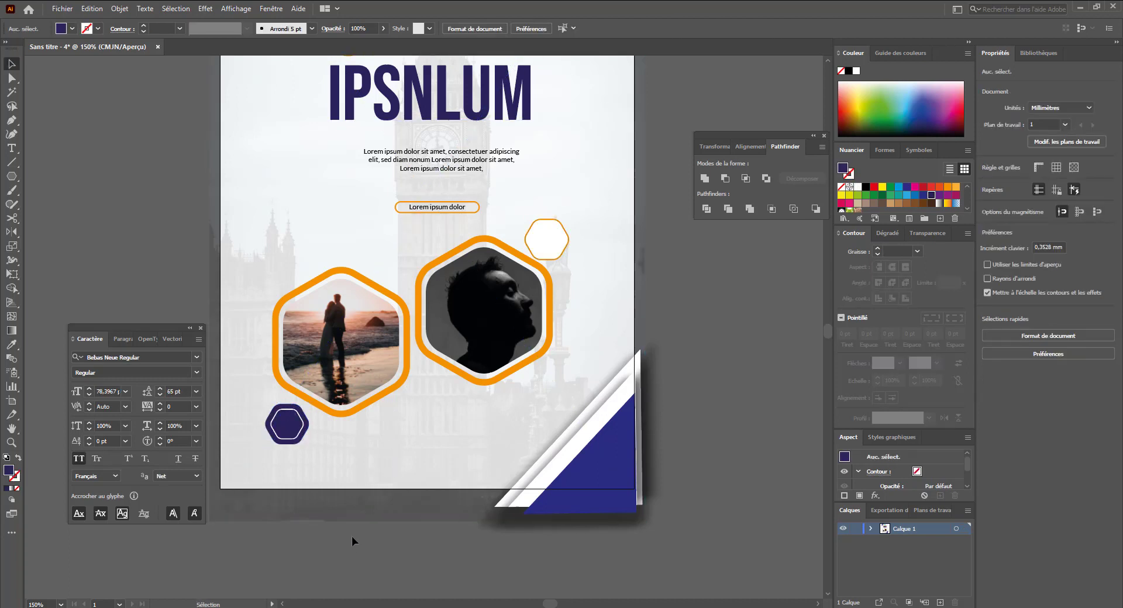
- Fill the small lower hexagon with a linear gradient from blue to dark blue
left_click(286, 424)
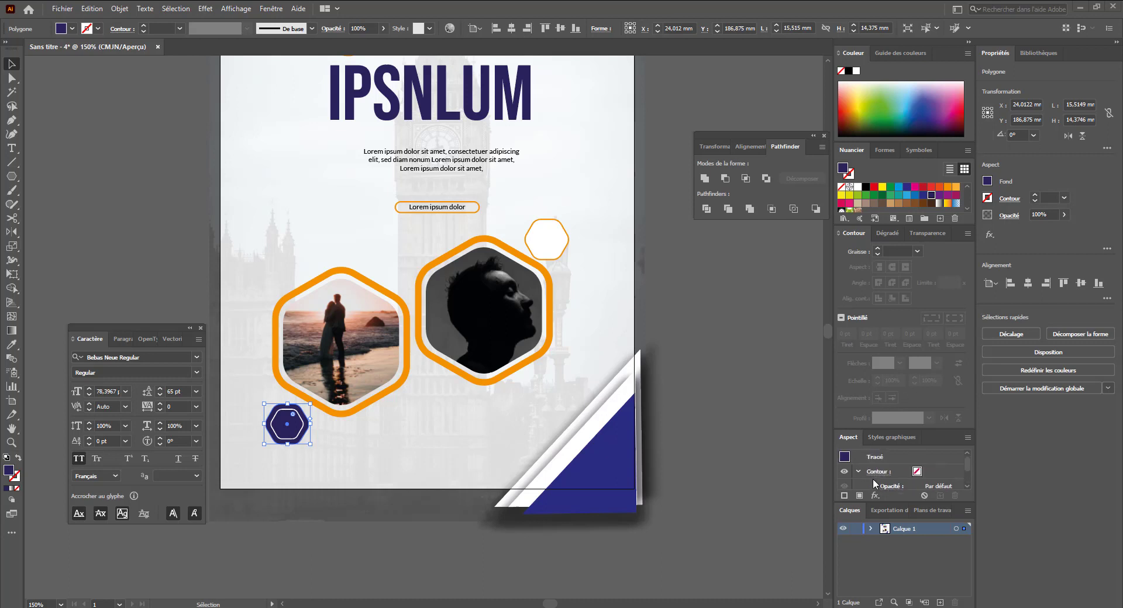
left_click(887, 233)
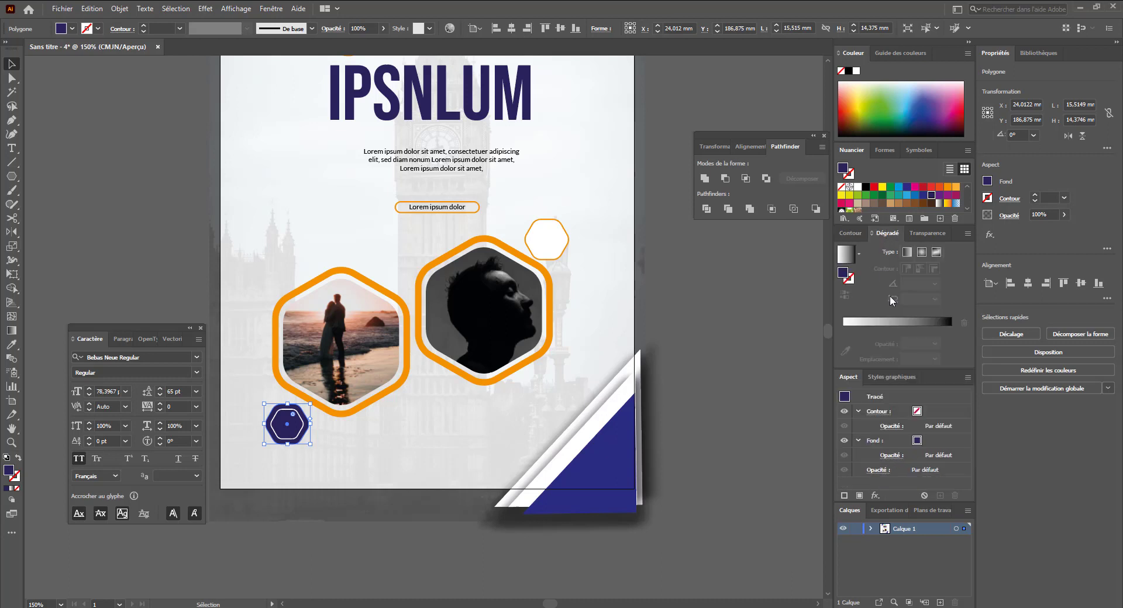
left_click(900, 320)
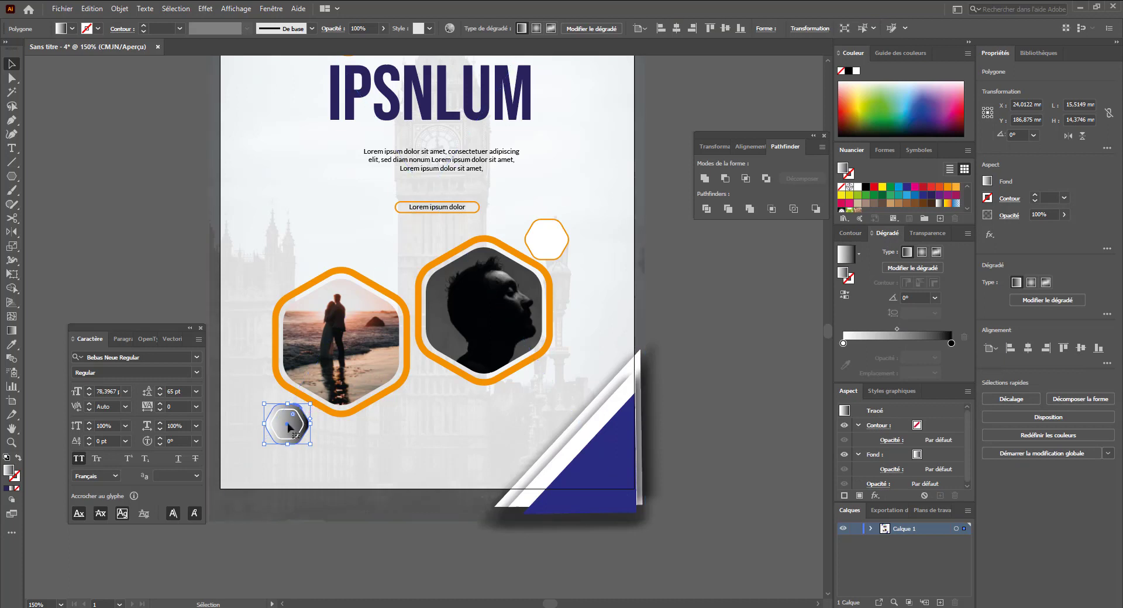
left_click(934, 198)
left_click_drag(949, 345, 950, 344)
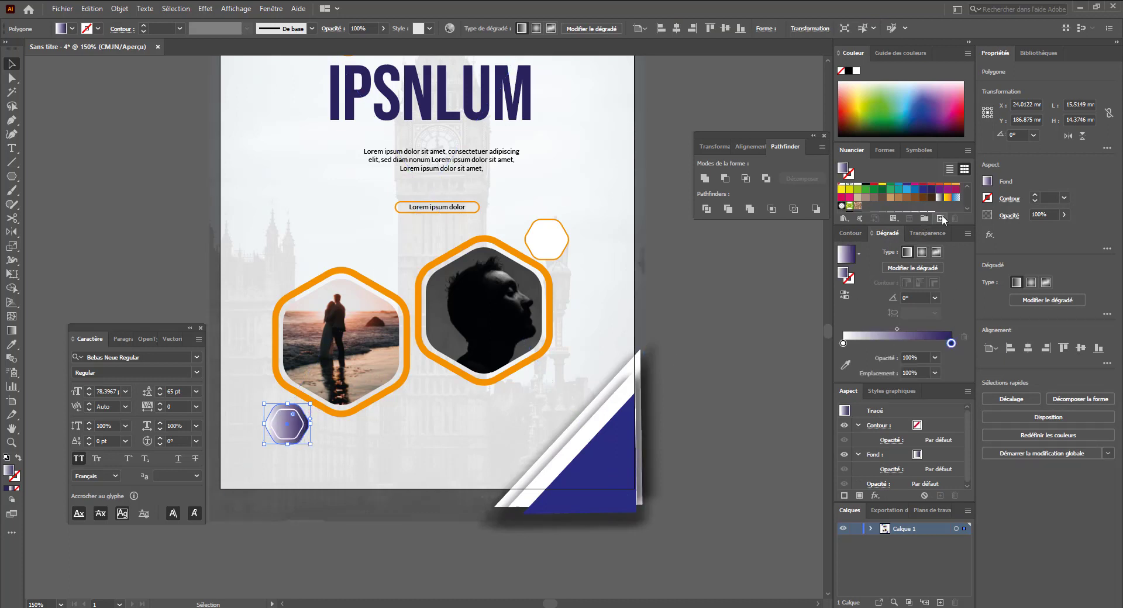
left_click_drag(913, 191, 843, 344)
- Set the hexagon's gradient direction with the Gradient tool to about 143°
key("g")
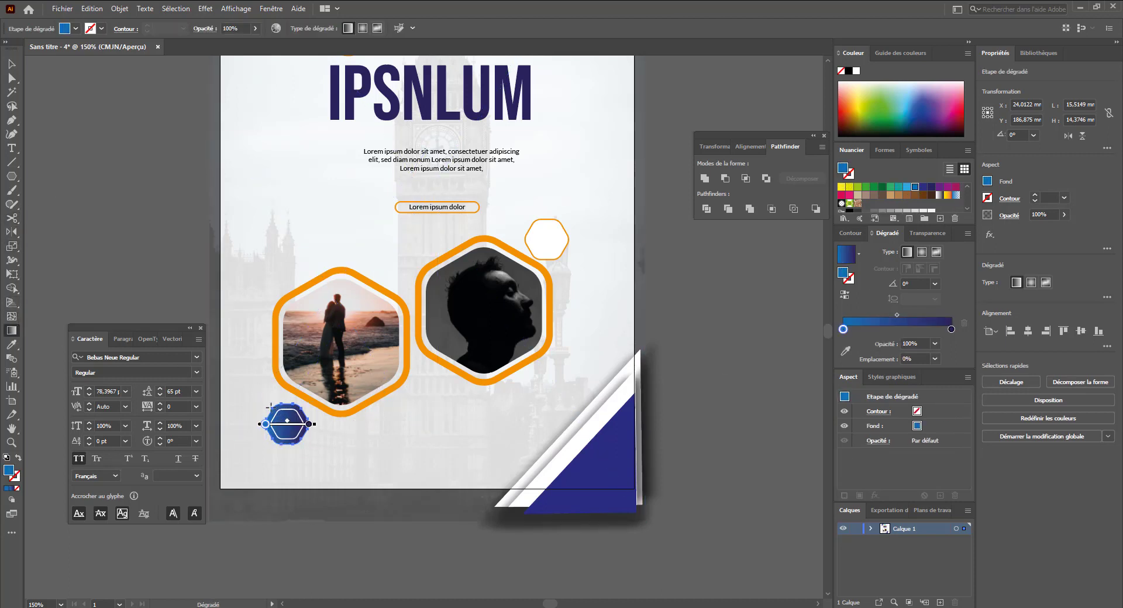
left_click_drag(270, 405, 292, 433)
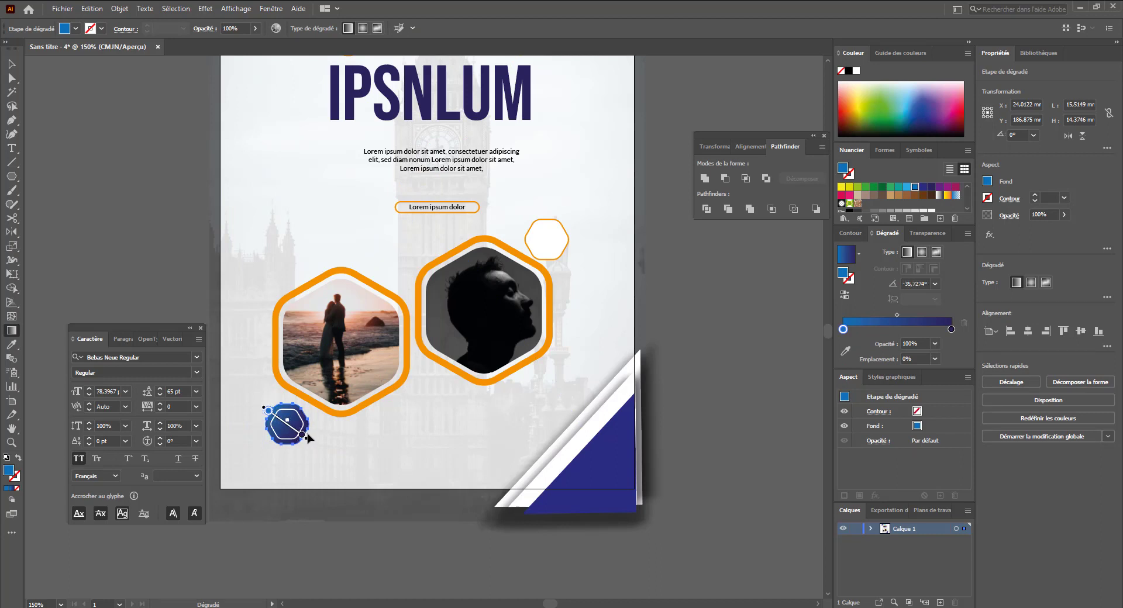
left_click_drag(285, 423, 254, 400)
mouse_move(312, 436)
left_mouse_down()
mouse_move(274, 407)
mouse_move(299, 434)
left_mouse_up()
key("v")
left_click(202, 285)
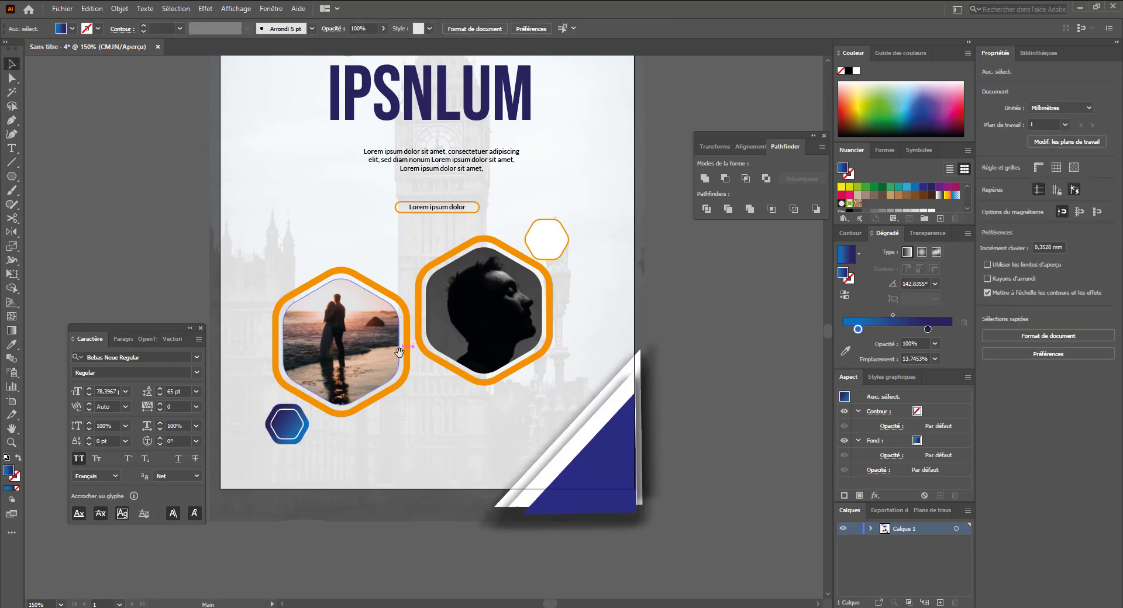
- Draw a small gradient circle about 3.2 mm wide to the right of the body paragraph
left_click_drag(383, 405, 452, 439)
key("ctrl+minus")
key("ctrl+minus")
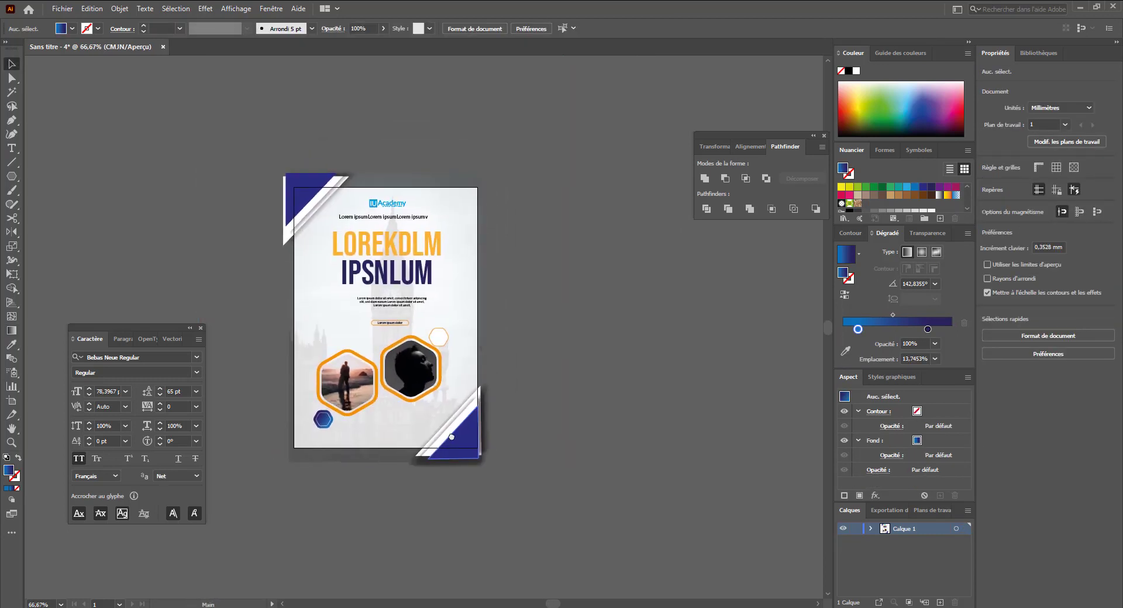
left_click(337, 289, "ctrl")
left_click_drag(470, 354, 430, 296)
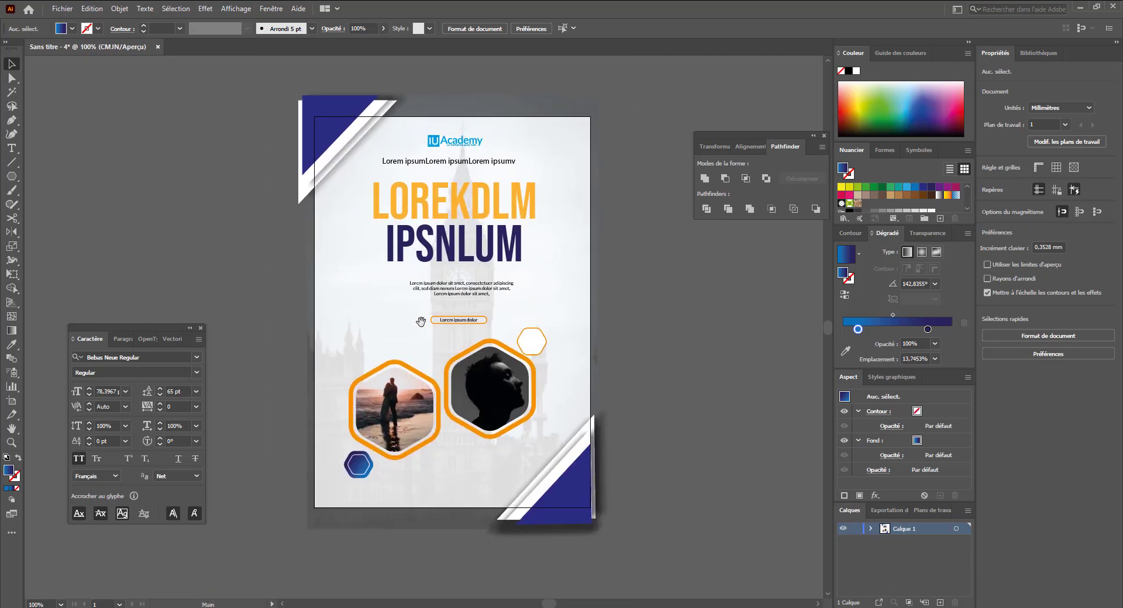
left_click_drag(439, 338, 436, 340)
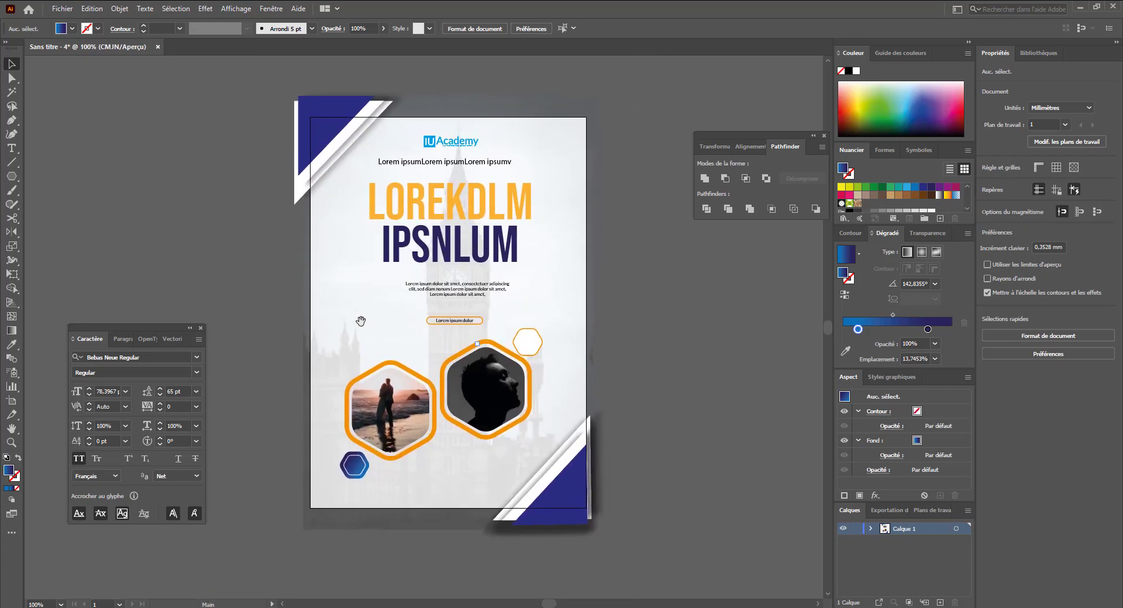
left_click_drag(10, 178, 42, 206)
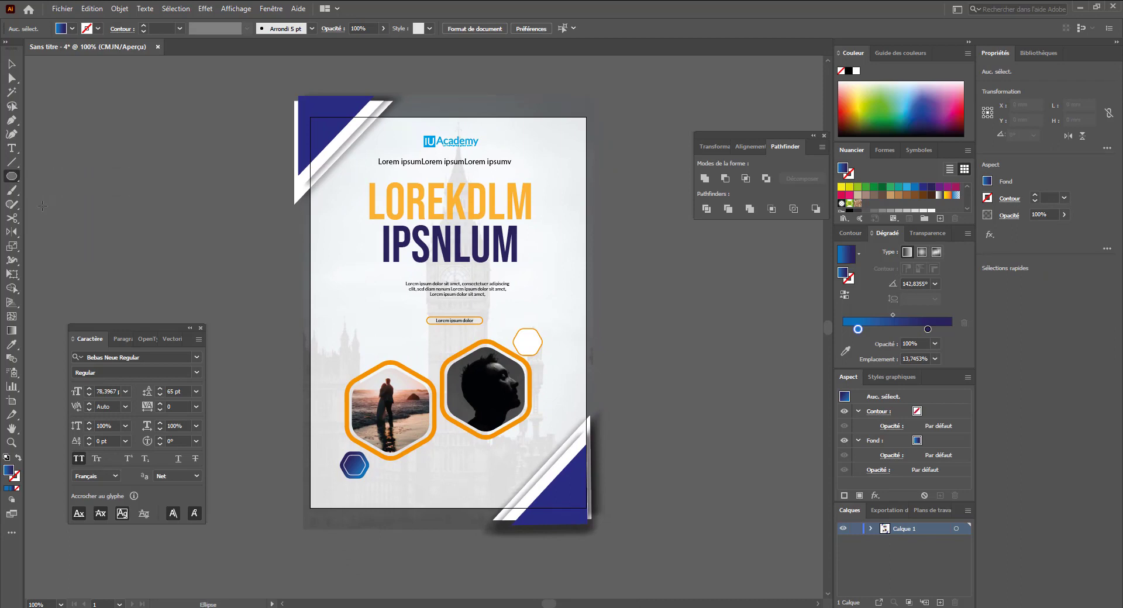
mouse_move(395, 259)
left_mouse_down()
mouse_move(485, 370)
mouse_move(579, 308)
mouse_move(469, 316)
mouse_move(614, 403)
mouse_move(682, 325)
mouse_move(426, 318)
mouse_move(499, 271)
mouse_move(523, 284)
left_mouse_up()
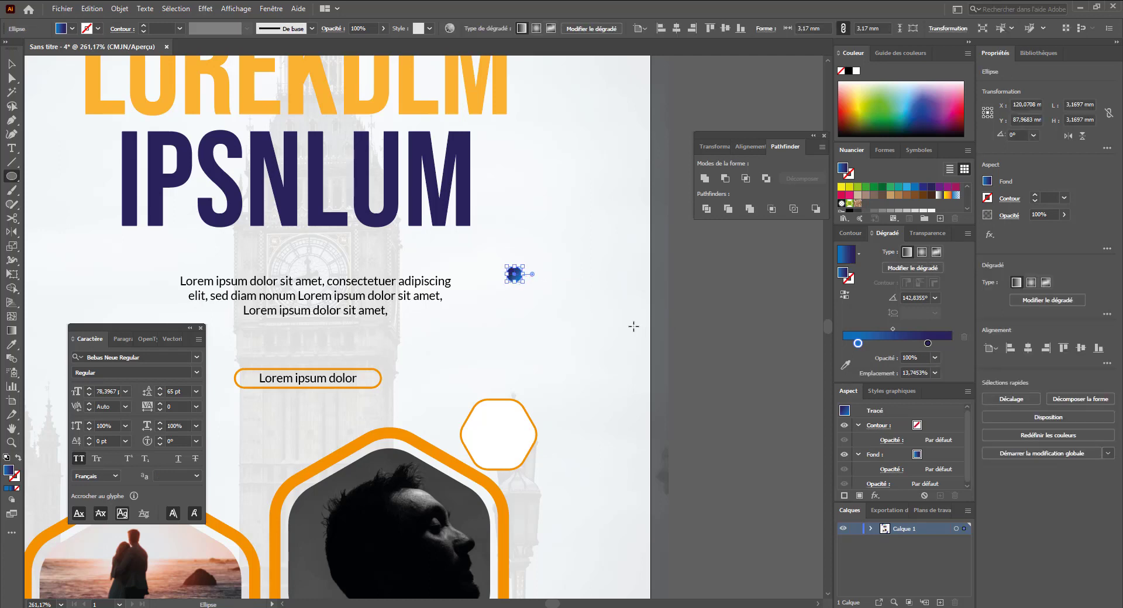
key("v")
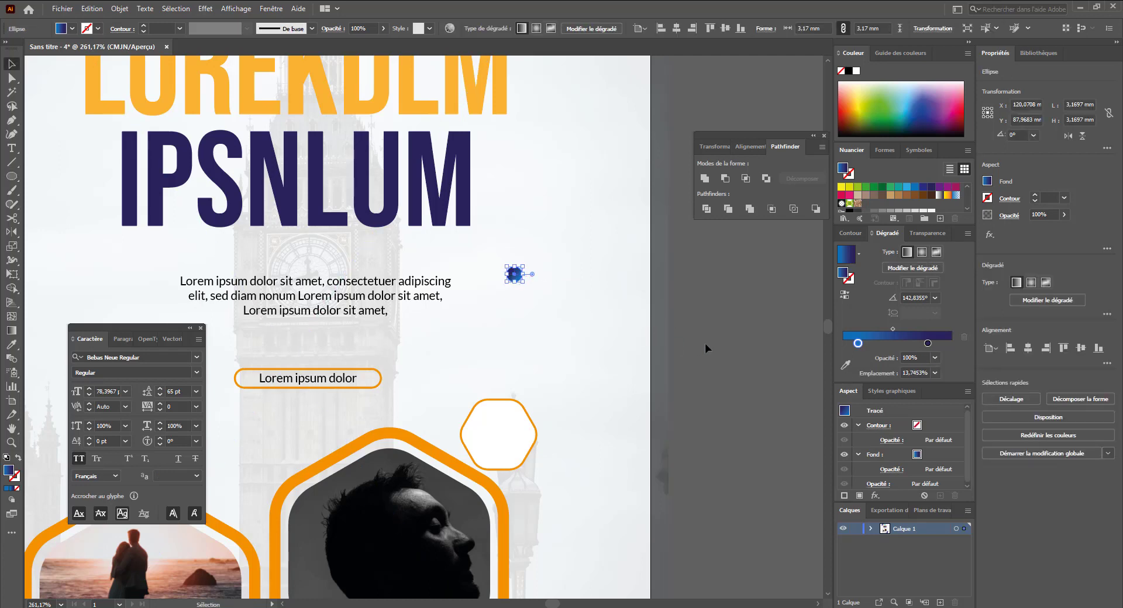
- Duplicate the circle downward into a vertical column of five evenly spaced circles and select them
left_click(705, 343)
left_click(515, 275)
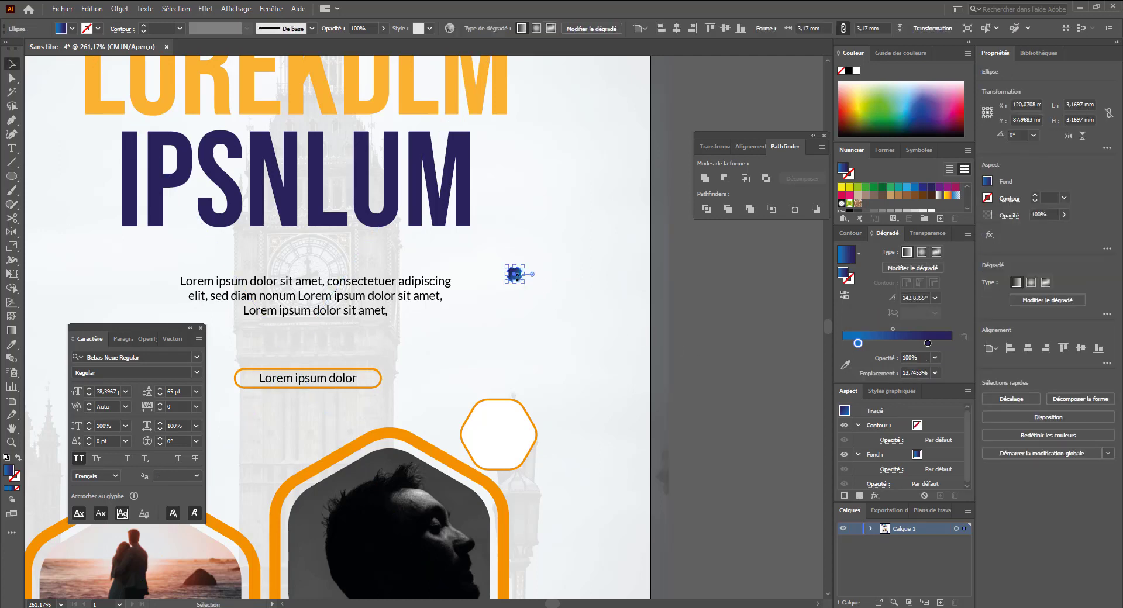
left_click(742, 331)
left_click_drag(515, 275, 515, 295)
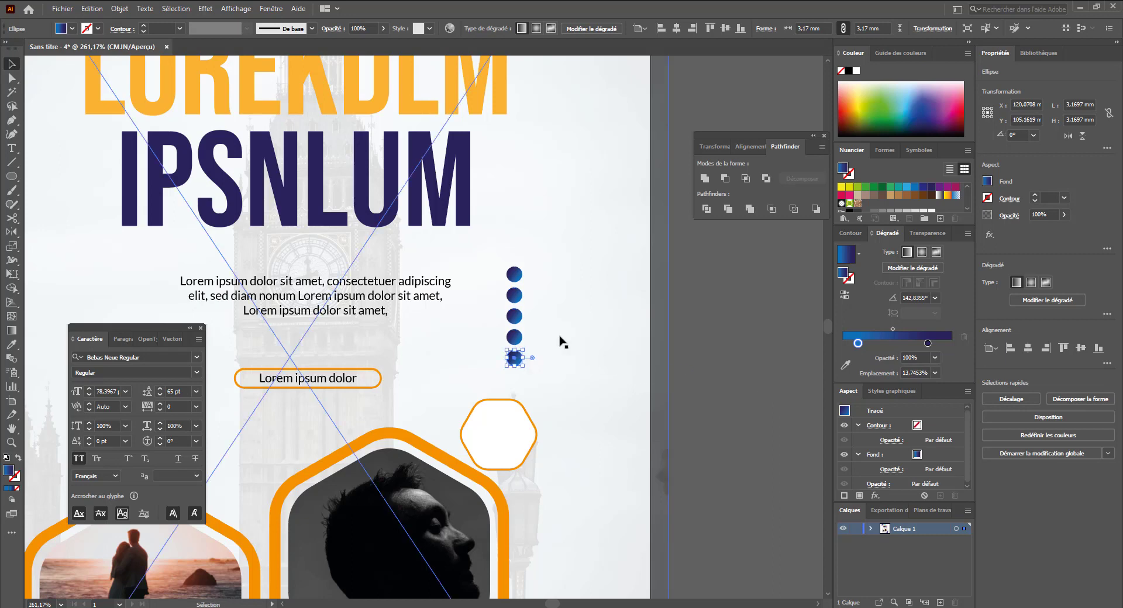
left_click(514, 338, "shift")
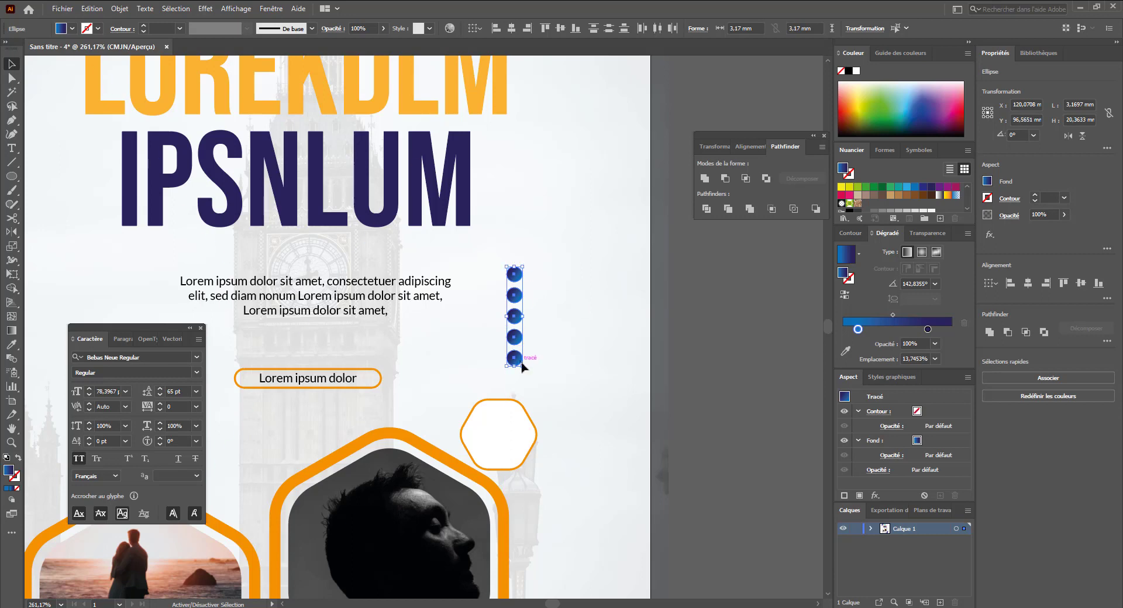
- Copy the column of circles to the right twice to form a grid of dots
left_click_drag(521, 367, 529, 321)
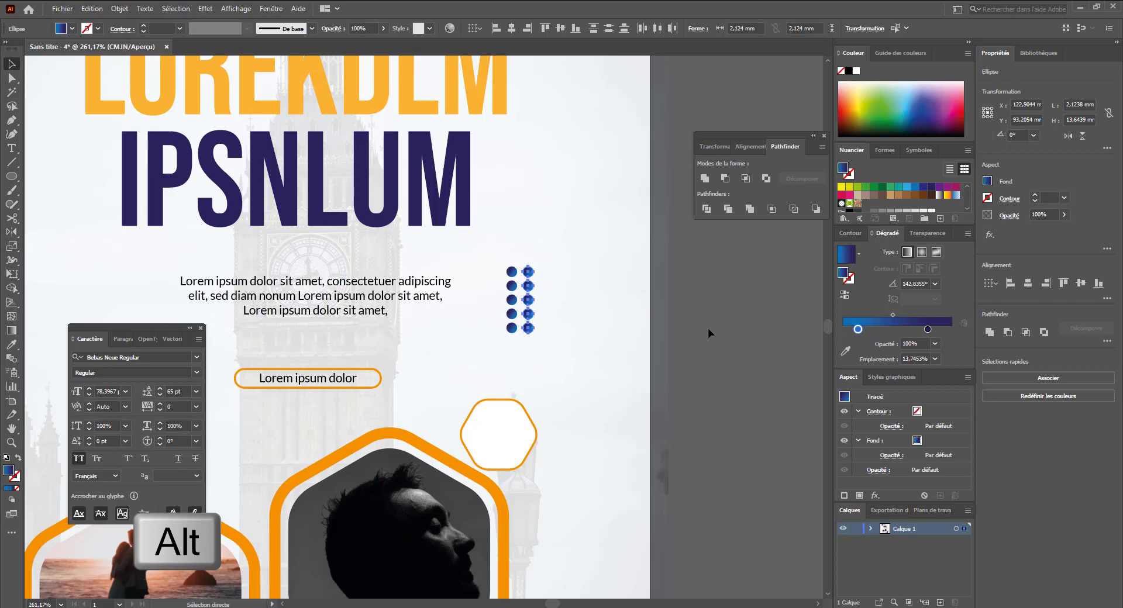
key("ctrl+d")
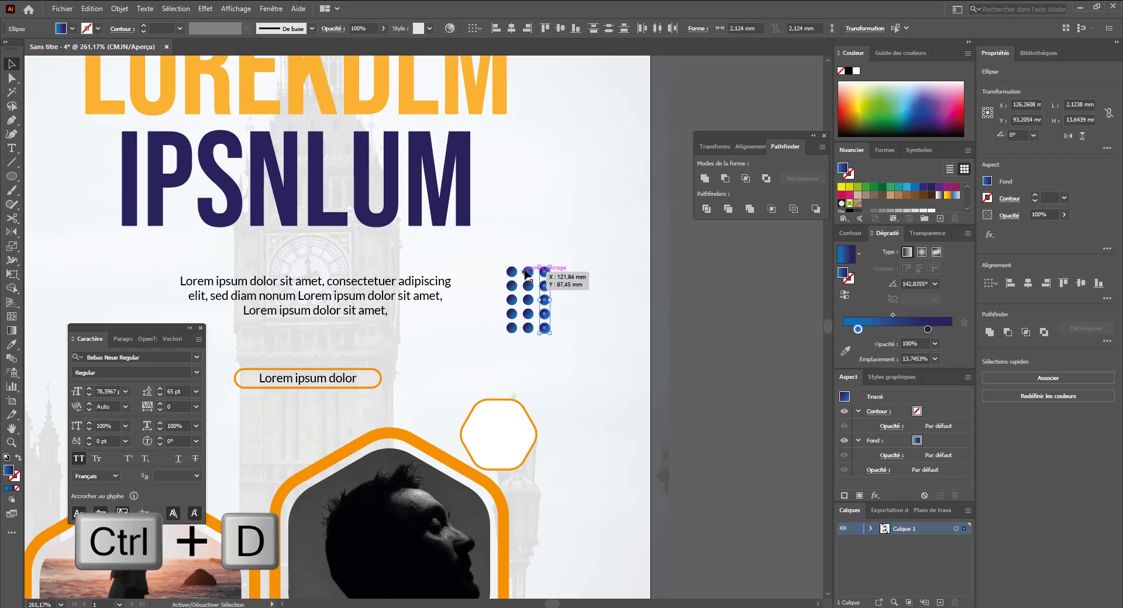
left_click(528, 304, "shift")
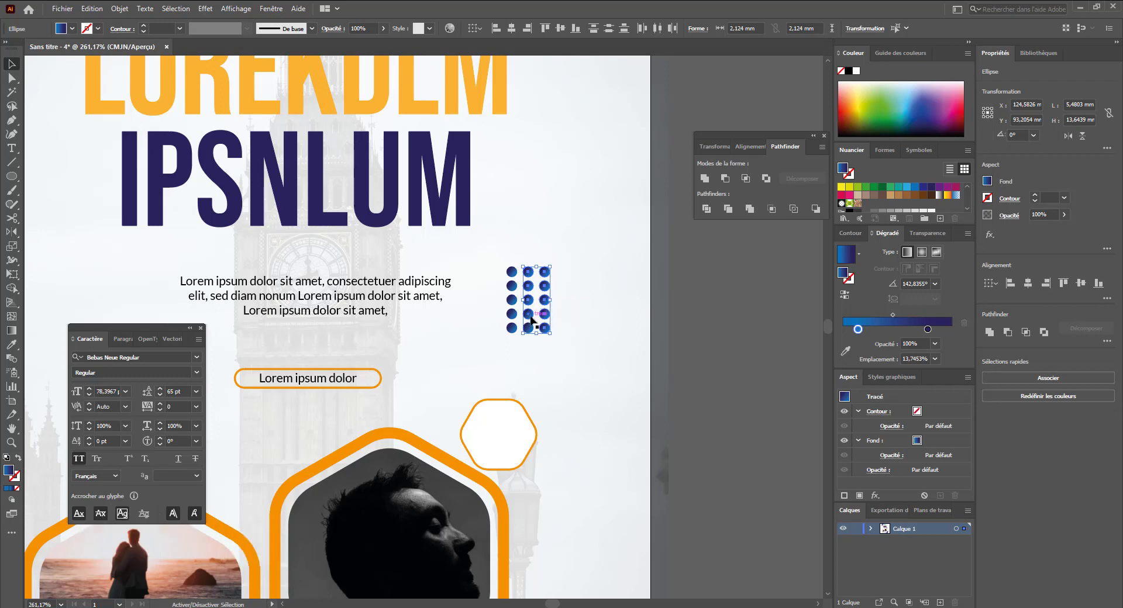
- Fill the whole dot grid with the orange of the LOREKDLM title using the Eyedropper
left_click(510, 315, "shift")
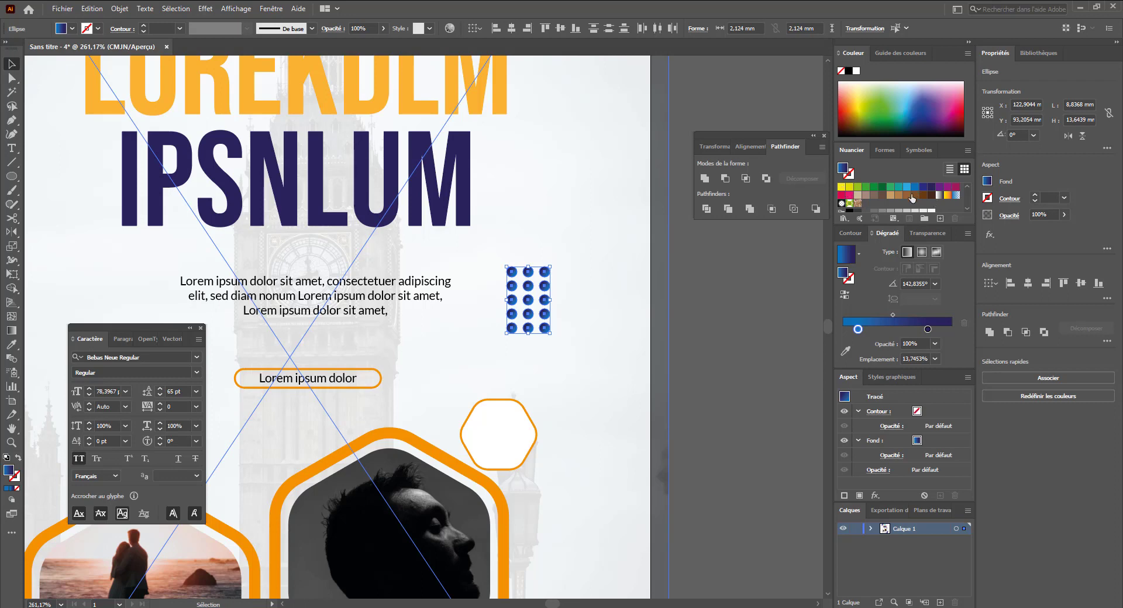
scroll(911, 197, "up", 2)
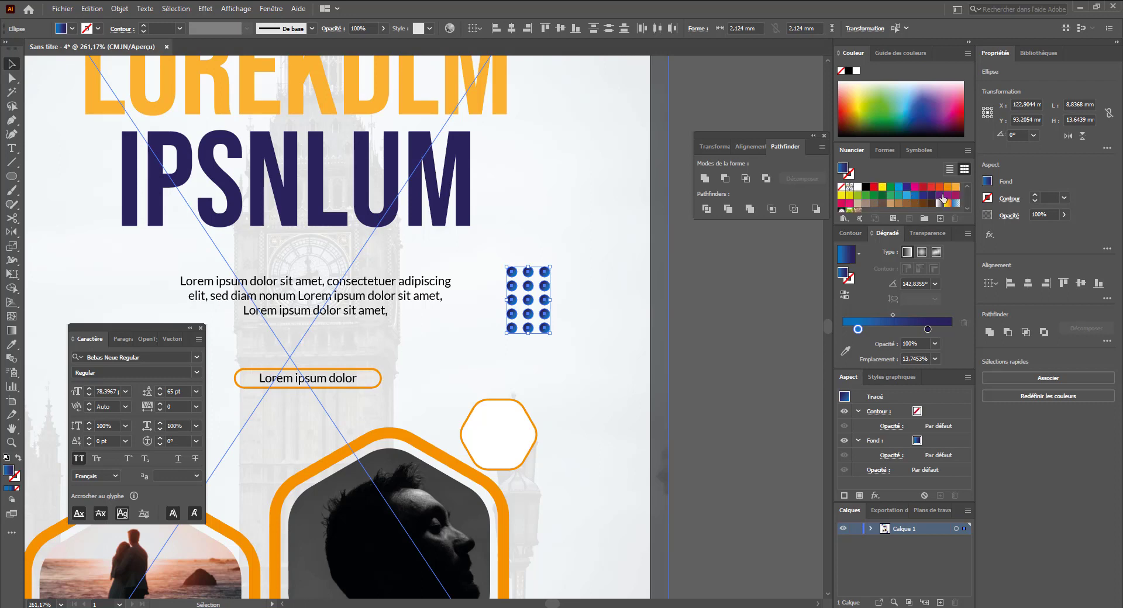
key("i")
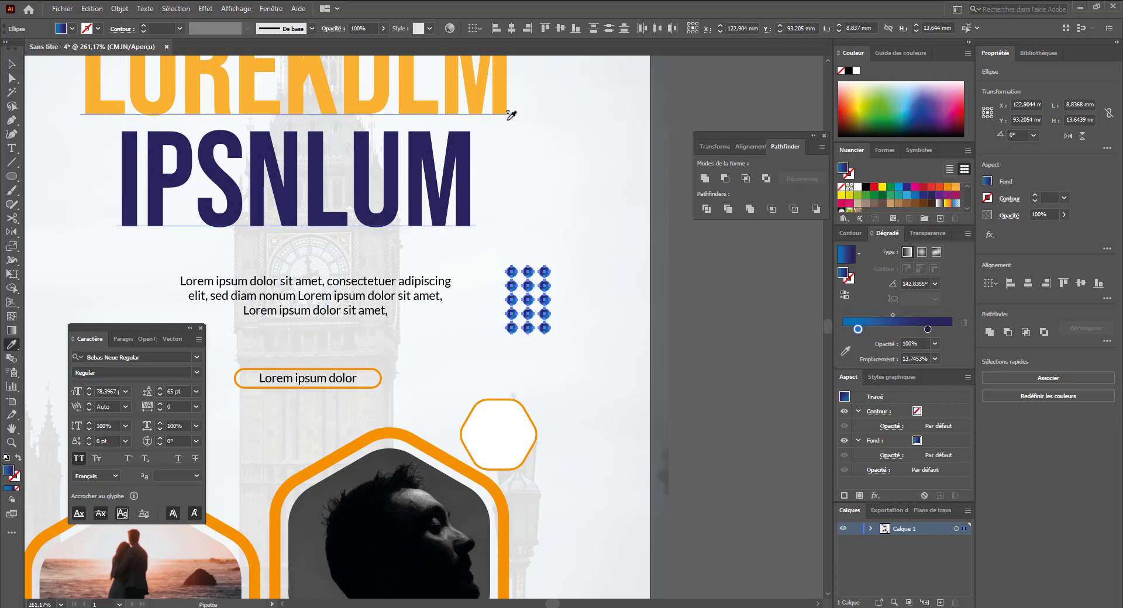
left_click(503, 102)
key("v")
left_click(701, 379)
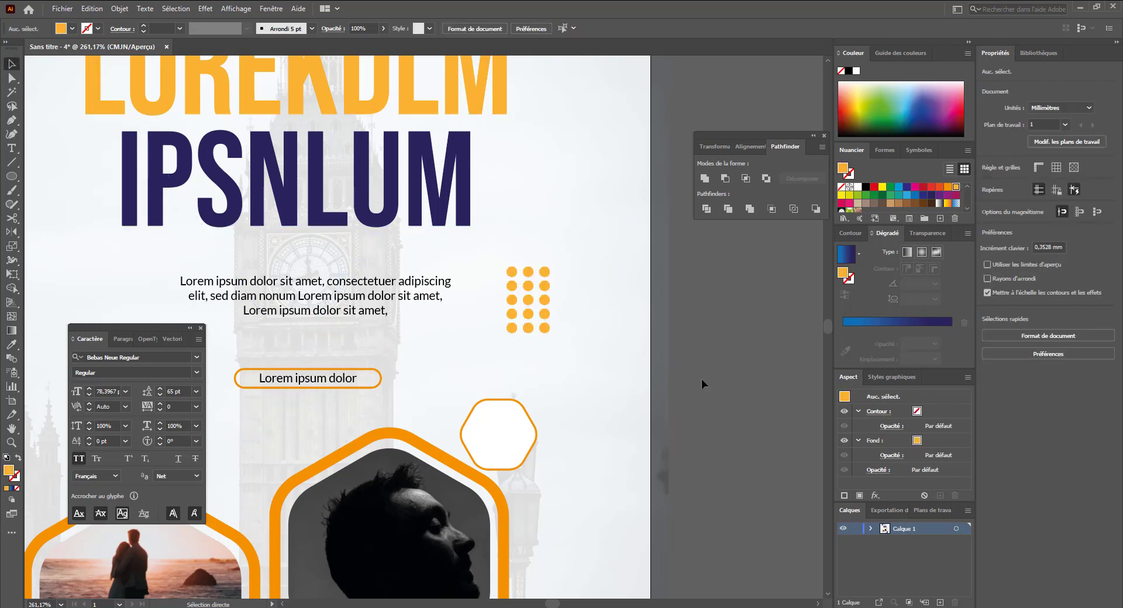
key("ctrl+minus")
key("ctrl+minus")
left_click_drag(595, 432, 738, 403)
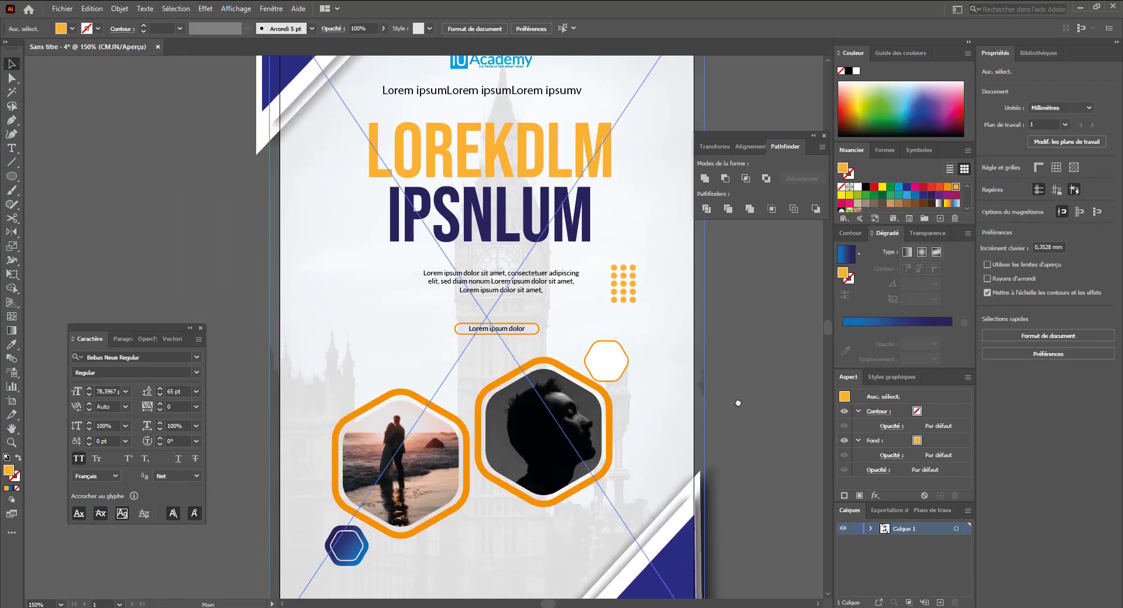
left_click(615, 267)
left_click(624, 267, "shift")
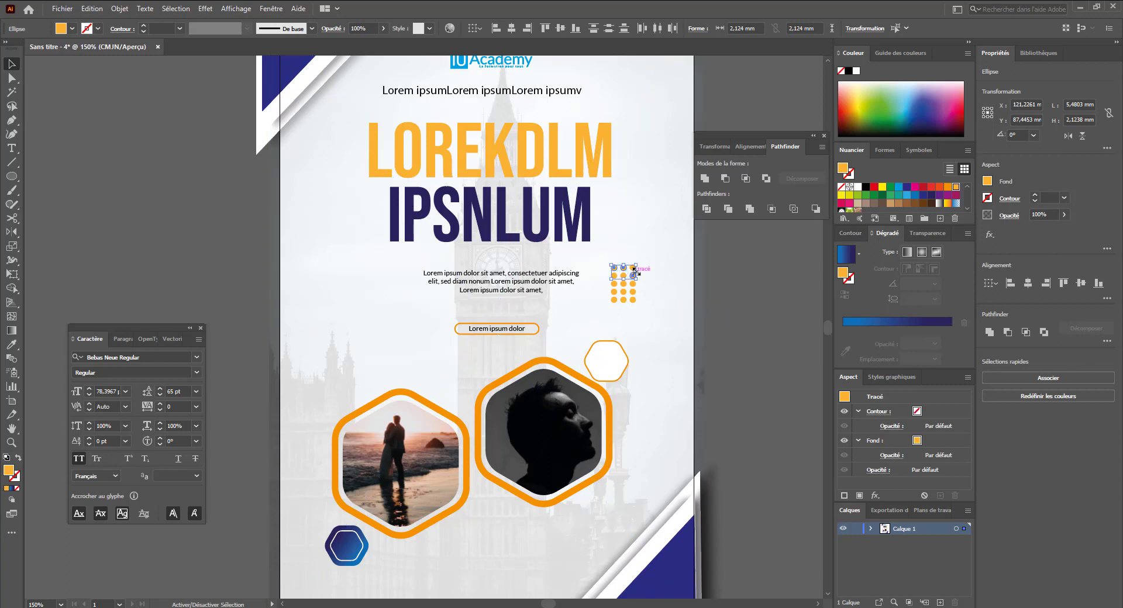
left_click(633, 275, "shift")
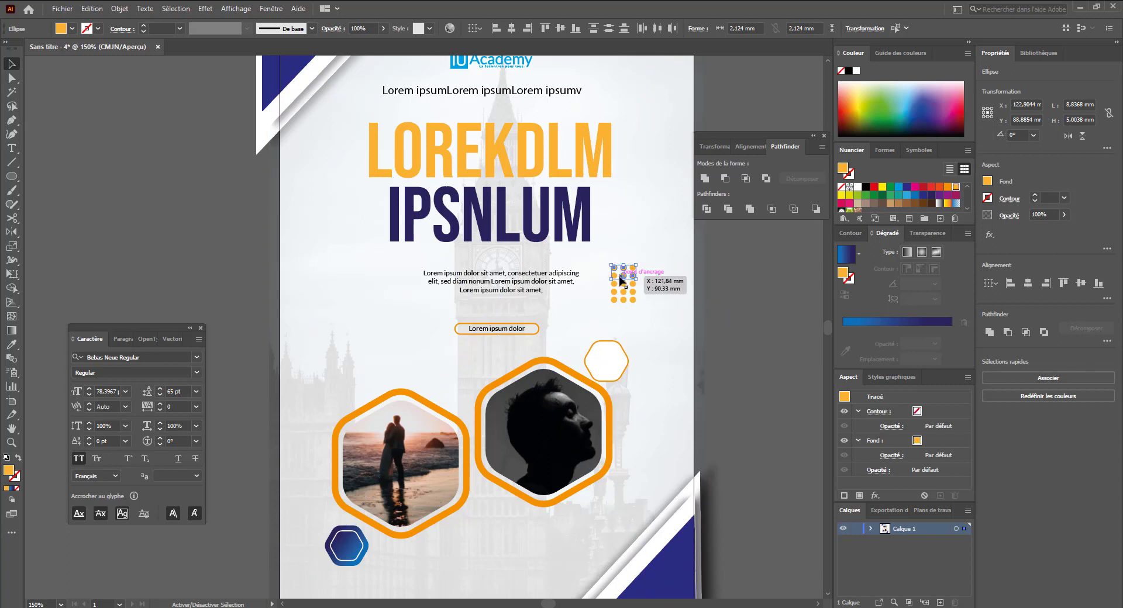
left_click(615, 276, "shift")
left_click_drag(623, 279, 623, 276)
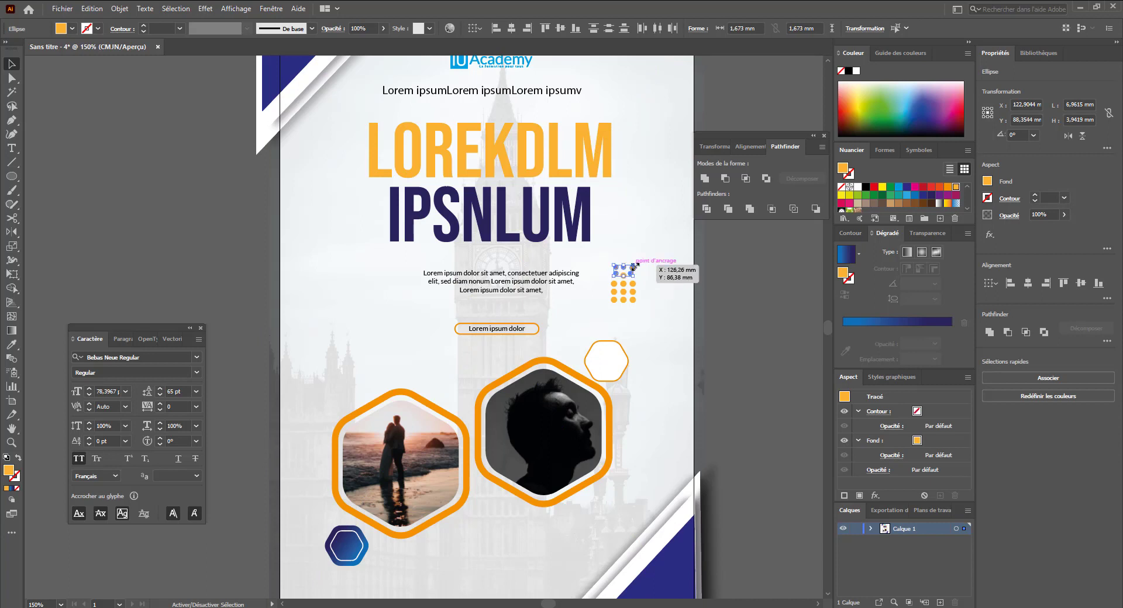
left_click(727, 297)
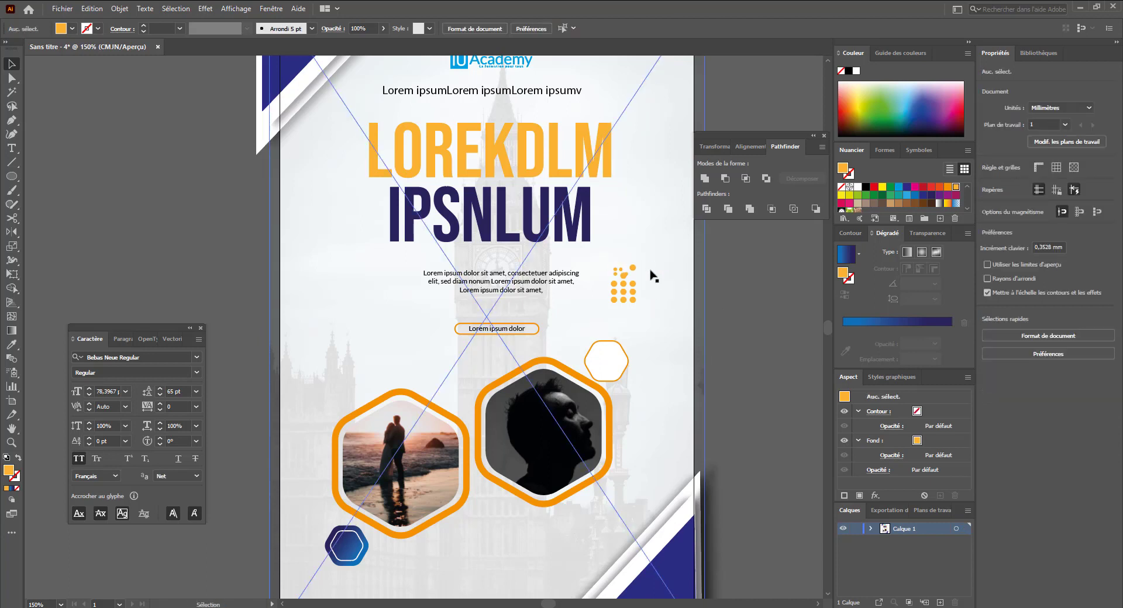
key("ctrl+z")
key("ctrl+z")
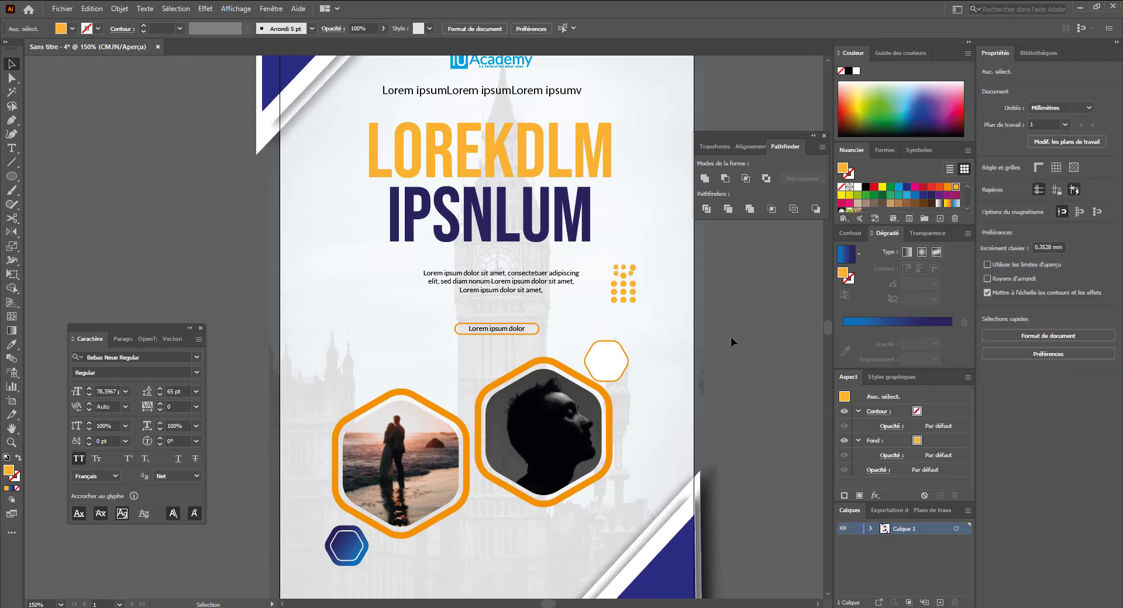
key("ctrl+z")
- Duplicate a three-by-three block of the orange dots to the flyer's left edge beside the body text
left_click_drag(563, 240, 685, 349)
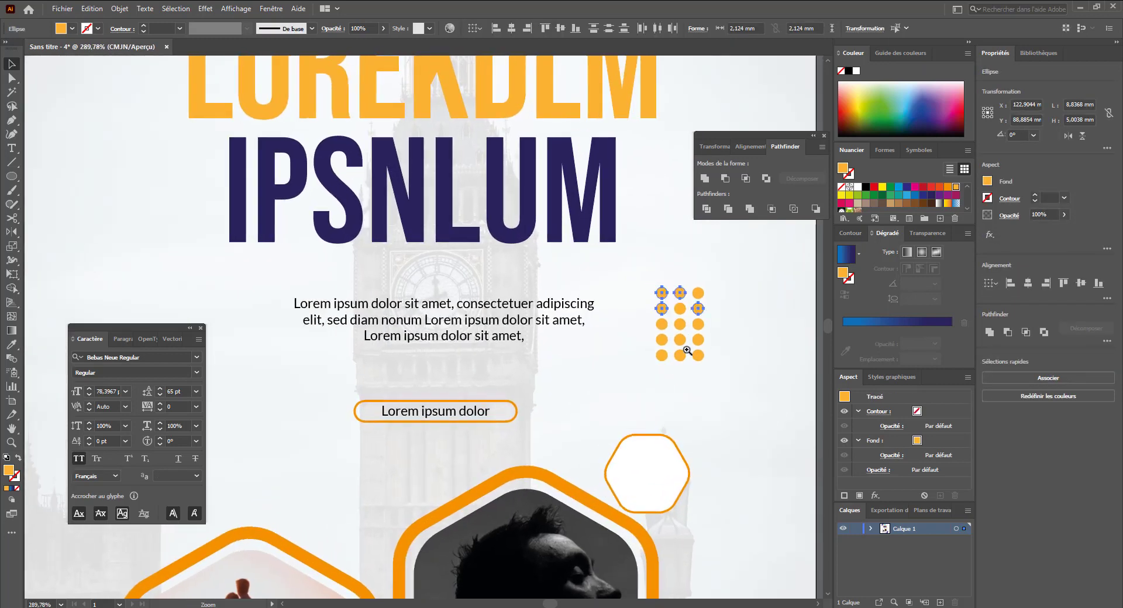
left_click(698, 293, "shift")
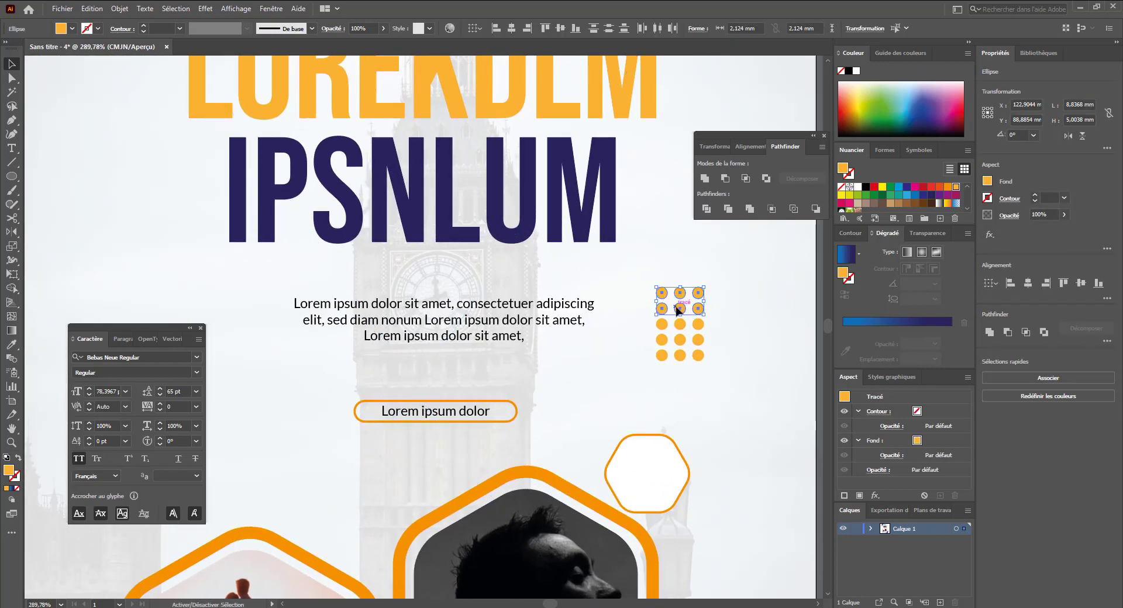
left_click(662, 325, "shift")
left_click(682, 325, "shift")
left_click(697, 325, "shift")
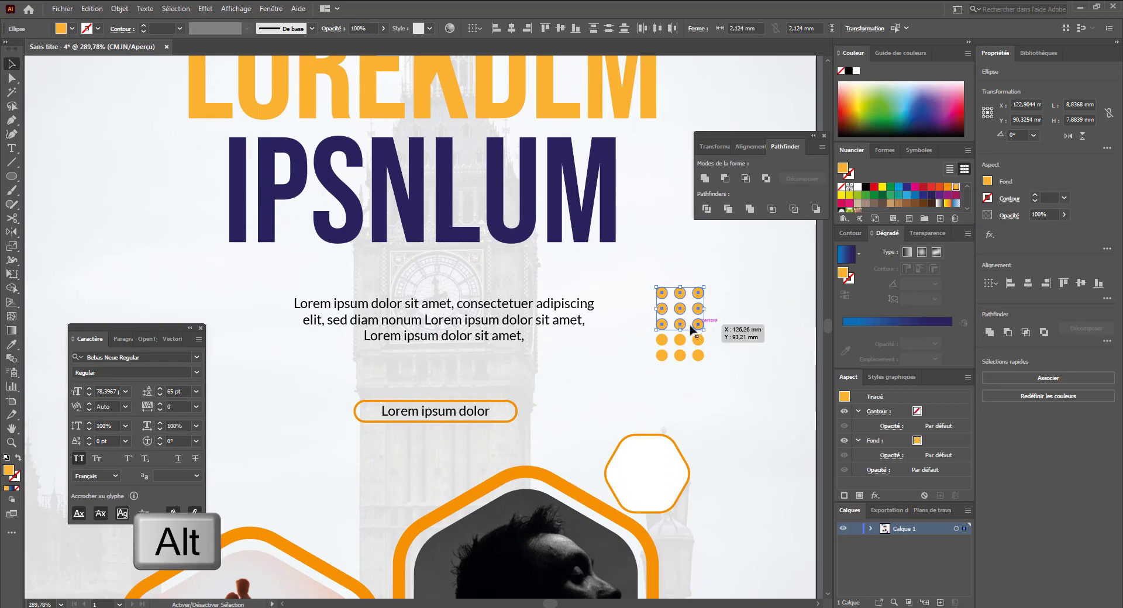
left_click_drag(680, 329, 81, 297)
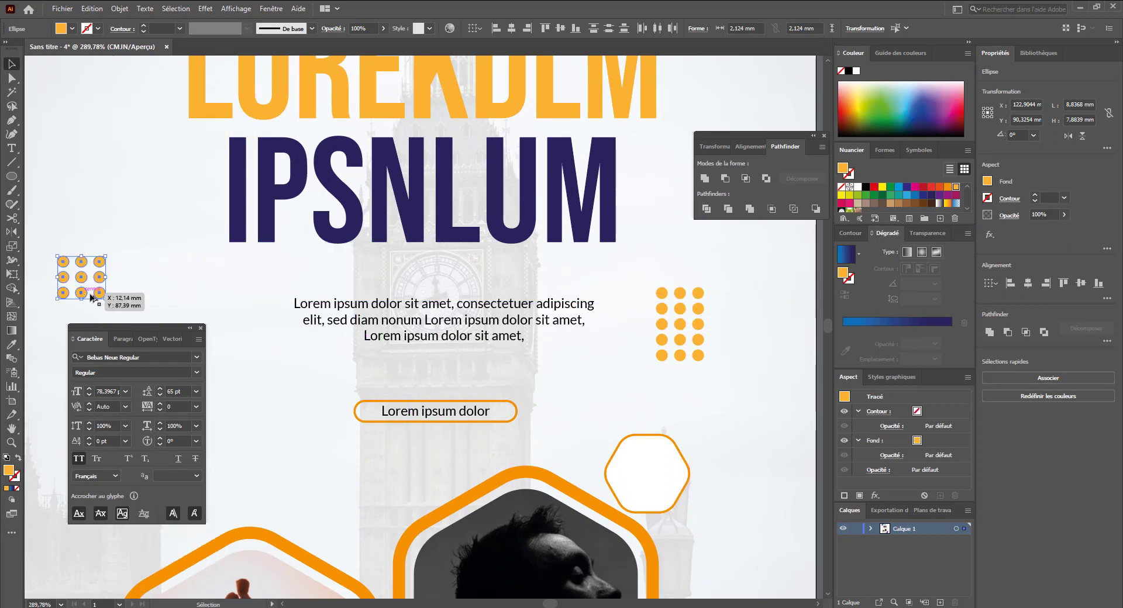
- Recolour the duplicated dot block navy by sampling the IPSNLUM title with the Eyedropper
key("i")
left_click(228, 228)
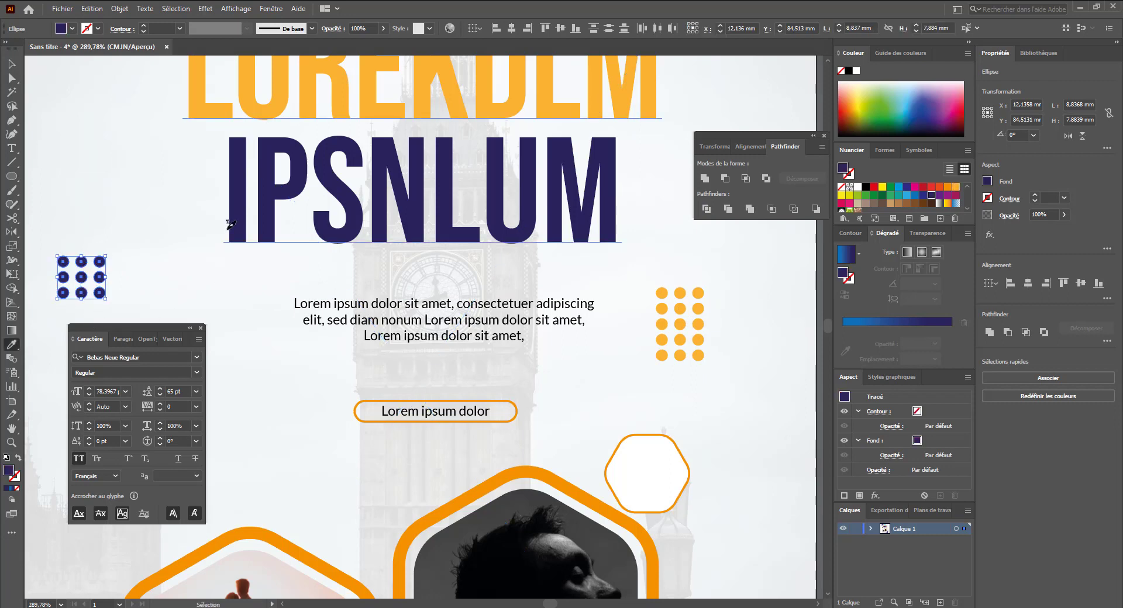
key("ctrl+1")
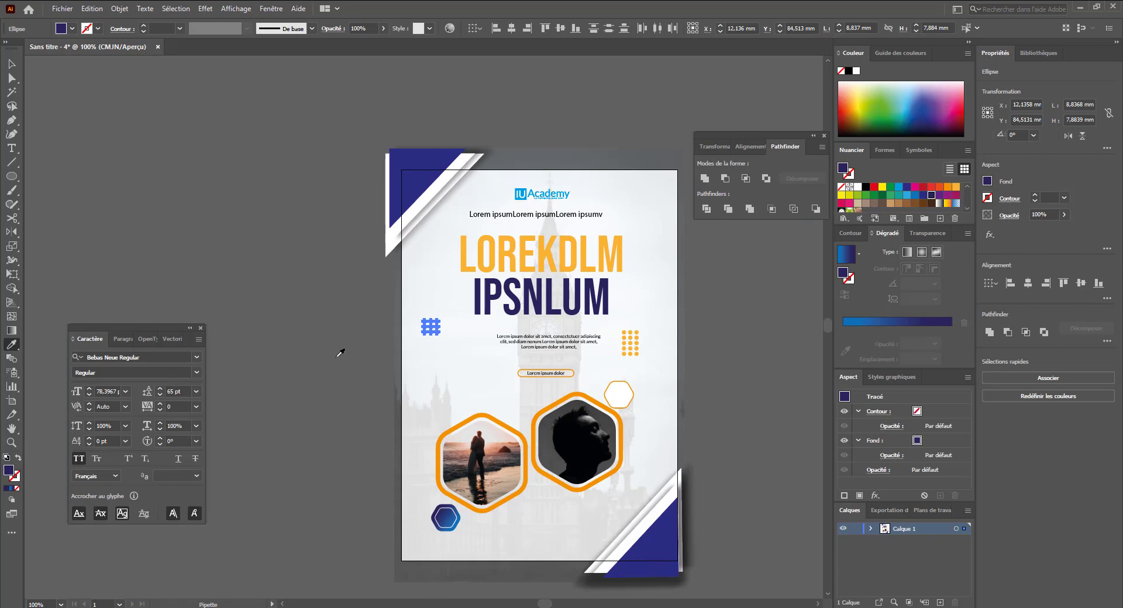
key("v")
left_click(373, 432)
left_click_drag(498, 468, 390, 395)
left_click_drag(530, 498, 513, 454)
left_click_drag(305, 386, 409, 443)
left_click_drag(488, 446, 482, 401)
left_click_drag(416, 414, 471, 443)
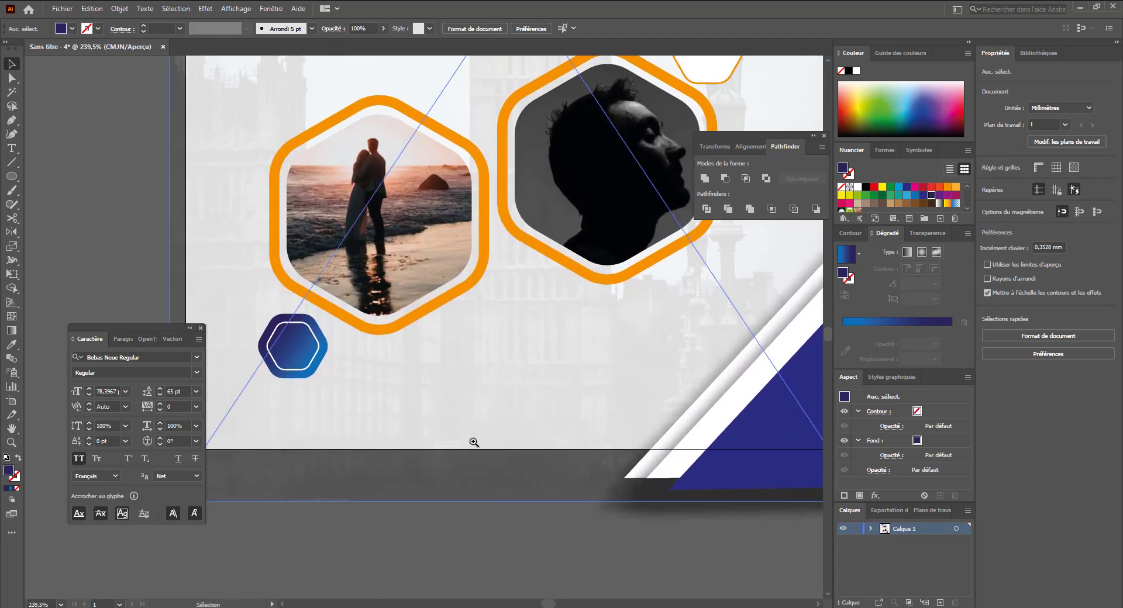
mouse_move(470, 397)
left_mouse_down()
mouse_move(524, 402)
mouse_move(465, 416)
left_mouse_up()
key("ctrl+minus")
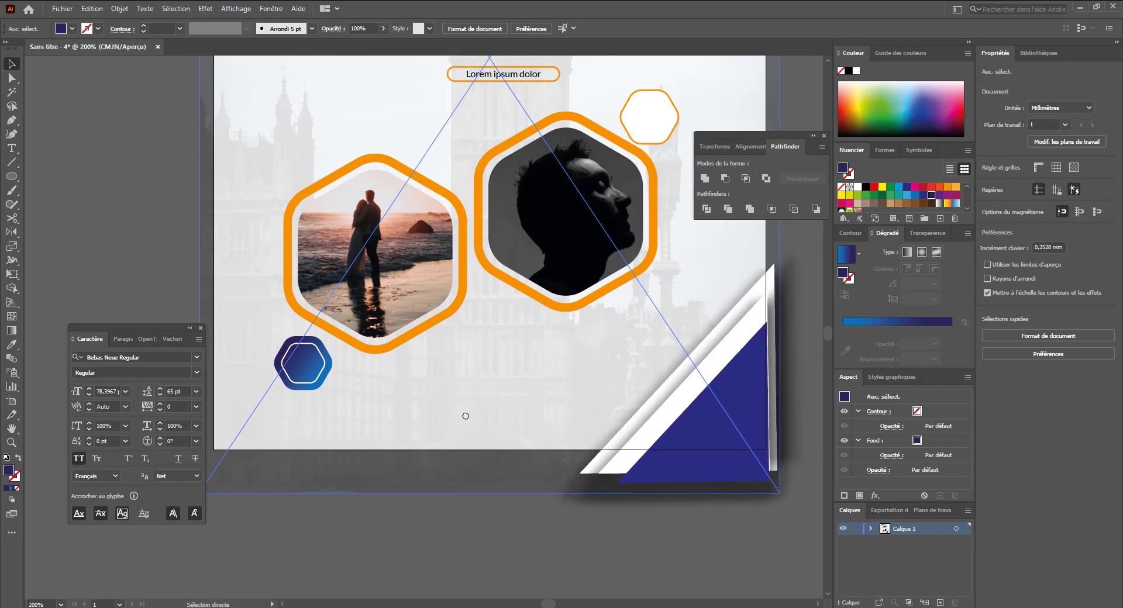
key("ctrl+minus")
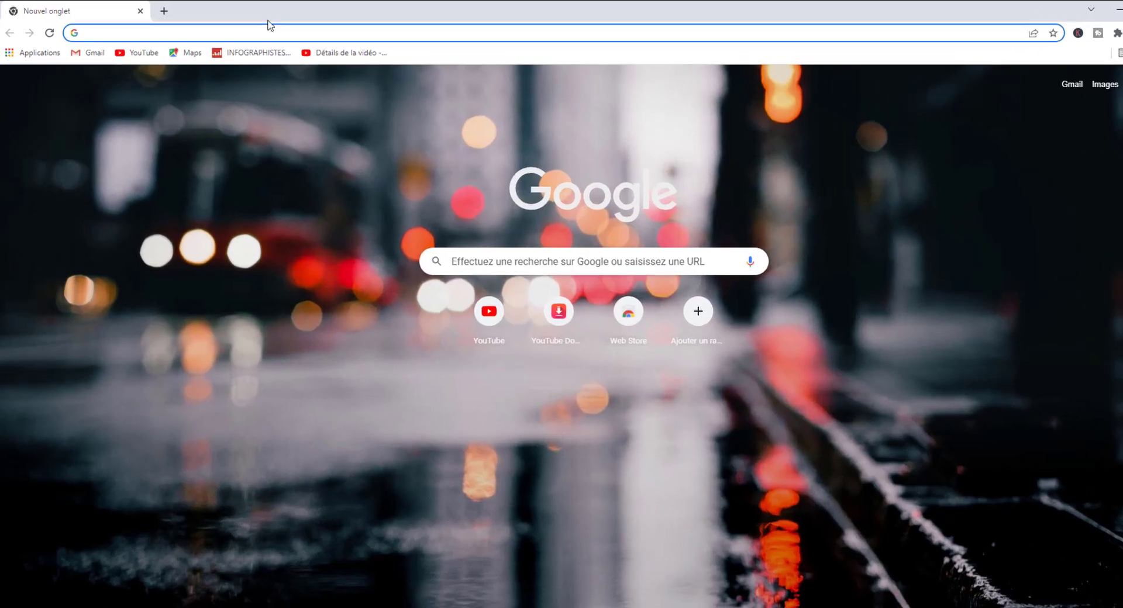
- Switch to the browser, search Google Images for "logo facebook" and copy the blue square Facebook logo
left_click(243, 29)
type("logo")
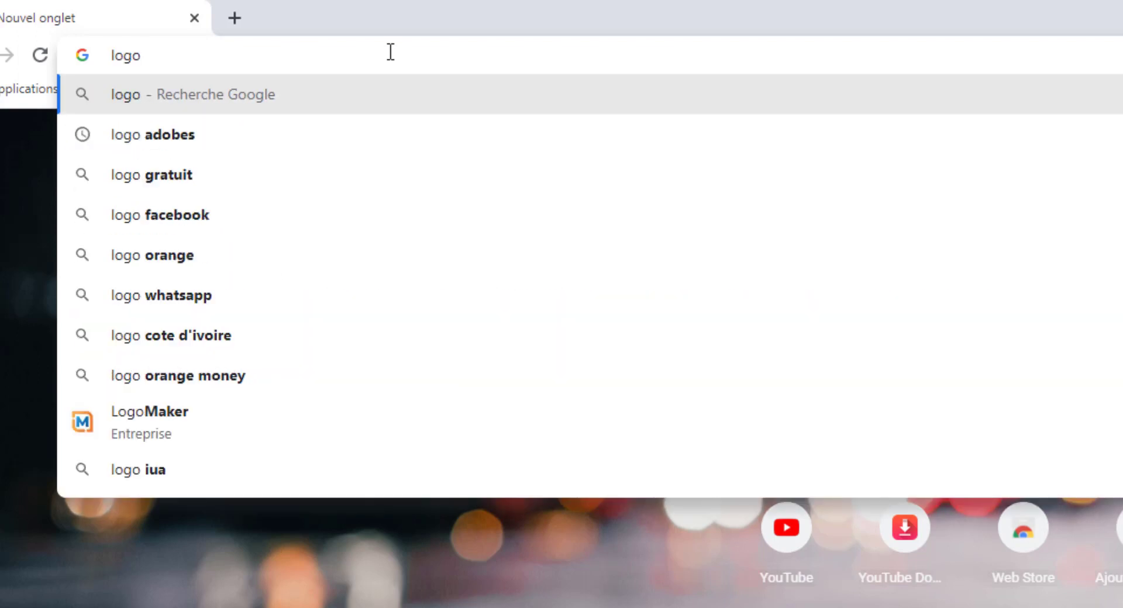
type(" facebook")
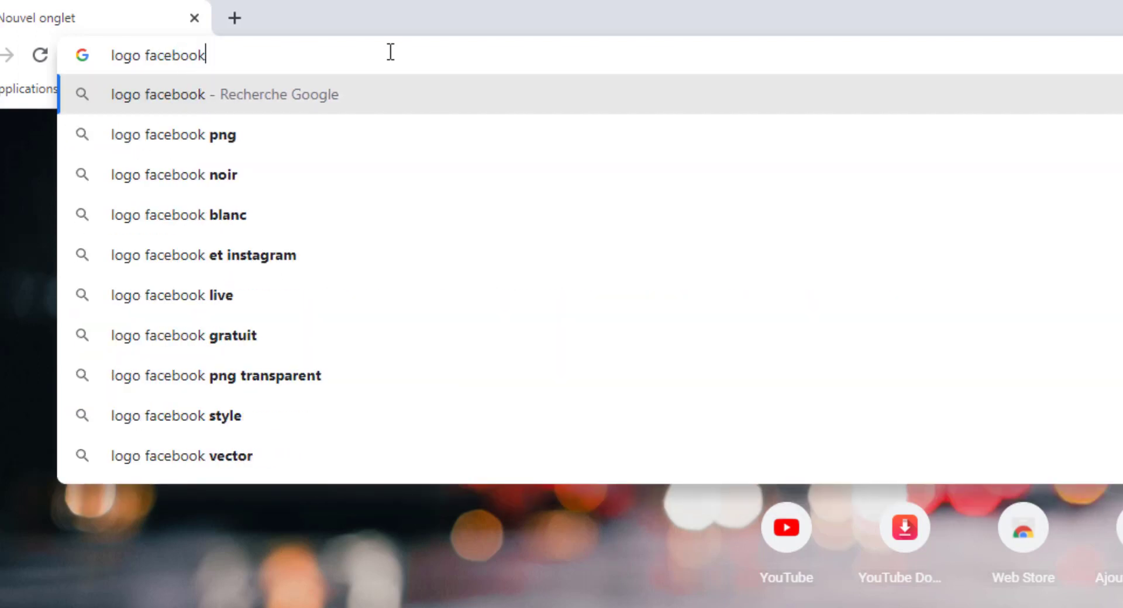
key("Return")
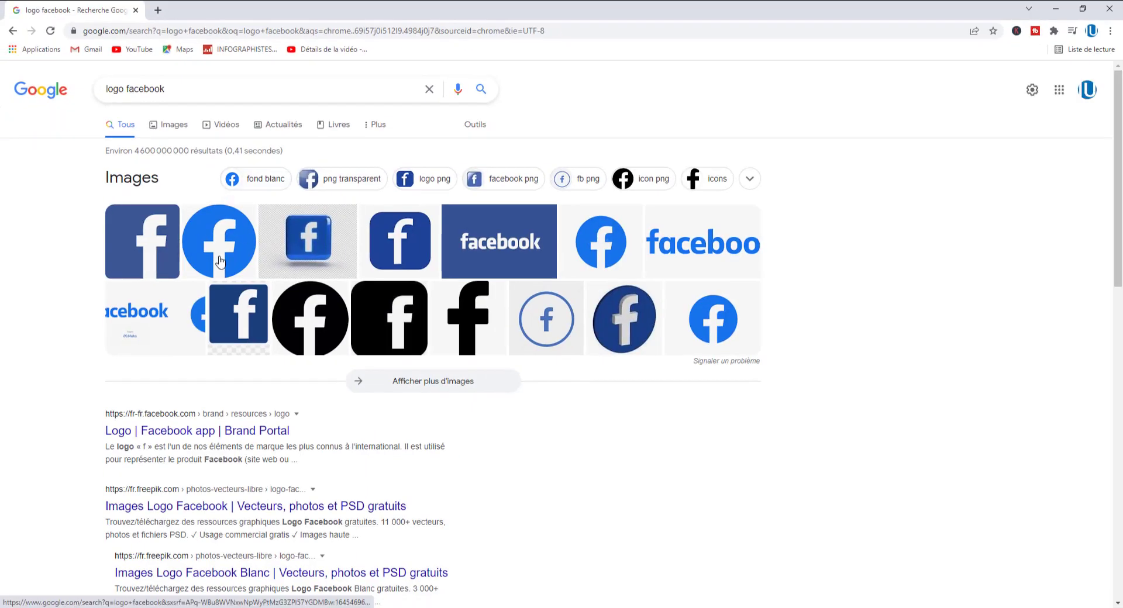
left_click(215, 262)
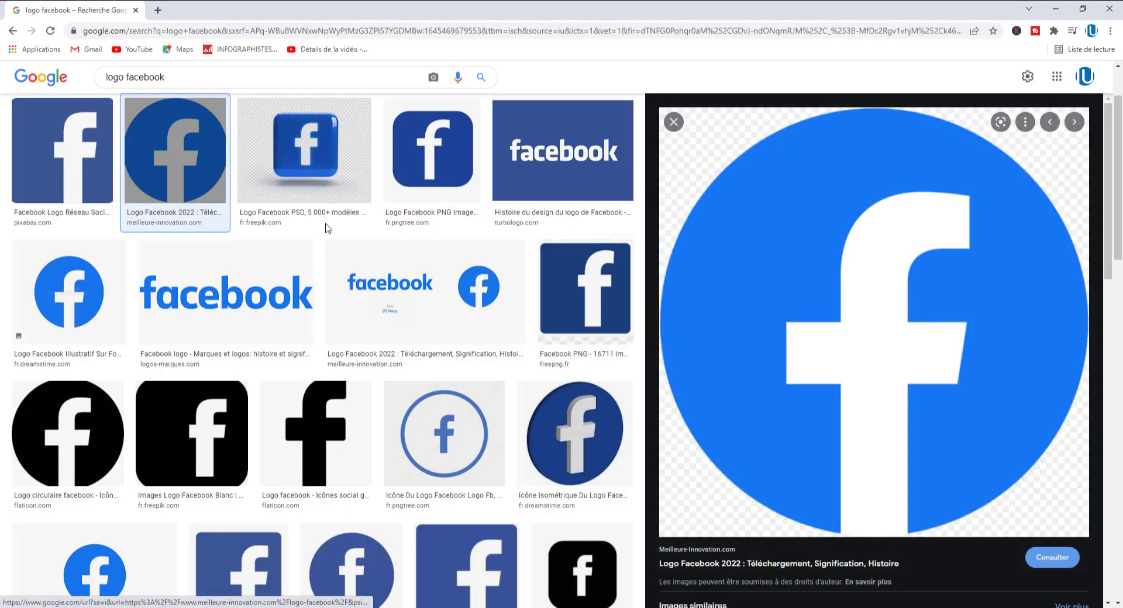
left_click(435, 167)
right_click(878, 243)
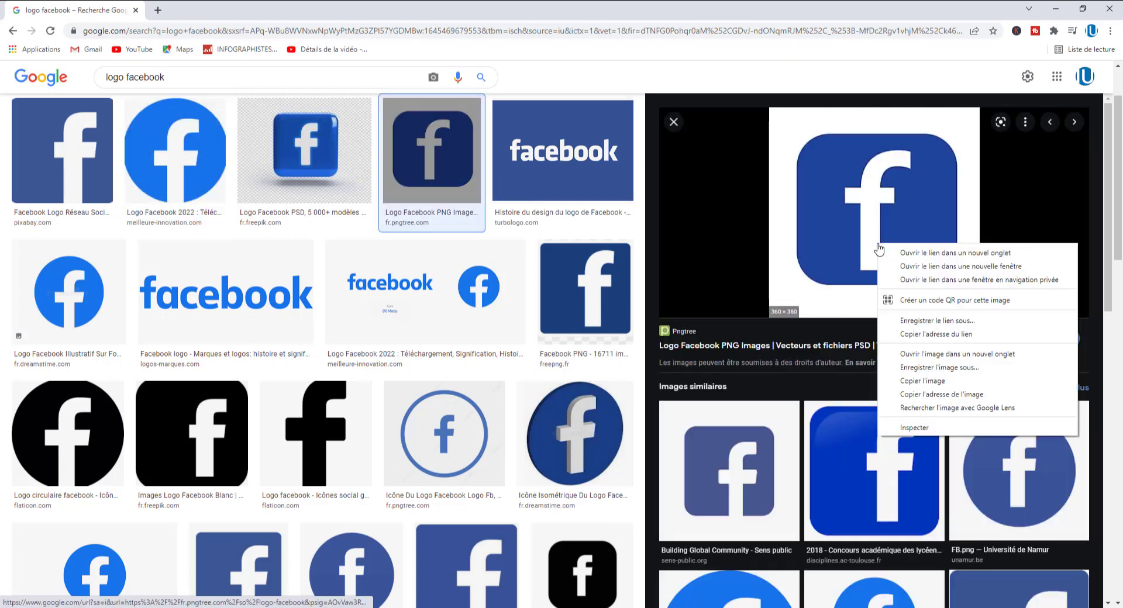
left_click(922, 381)
- Return to Illustrator, paste the logo and shrink it to about 7.6 mm beside the gradient hexagon
key("alt+Tab")
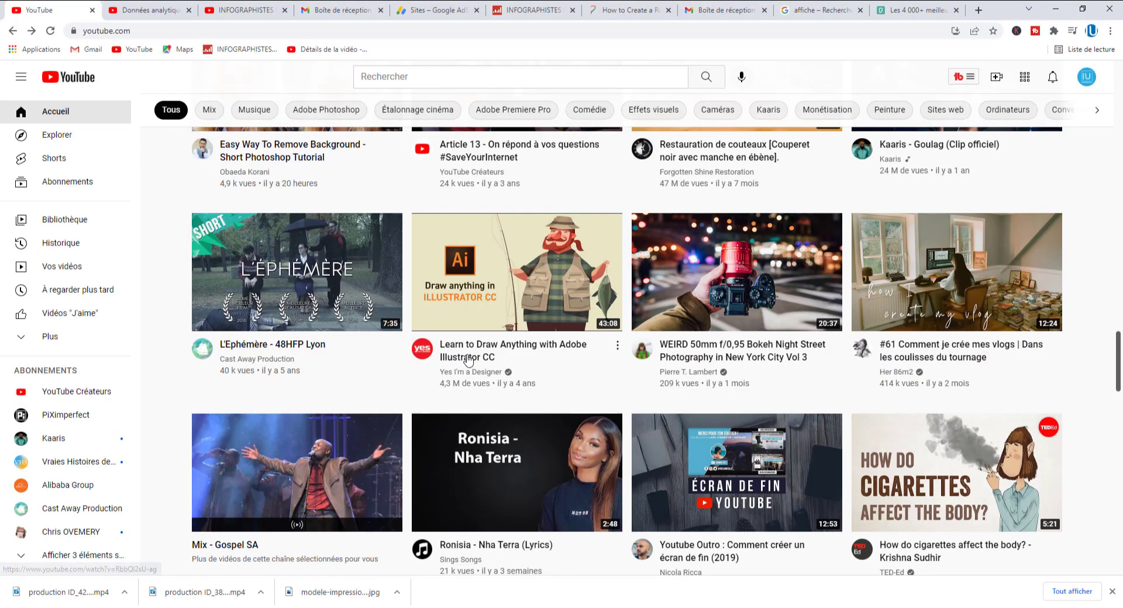
key("alt+Tab")
key("alt+Tab")
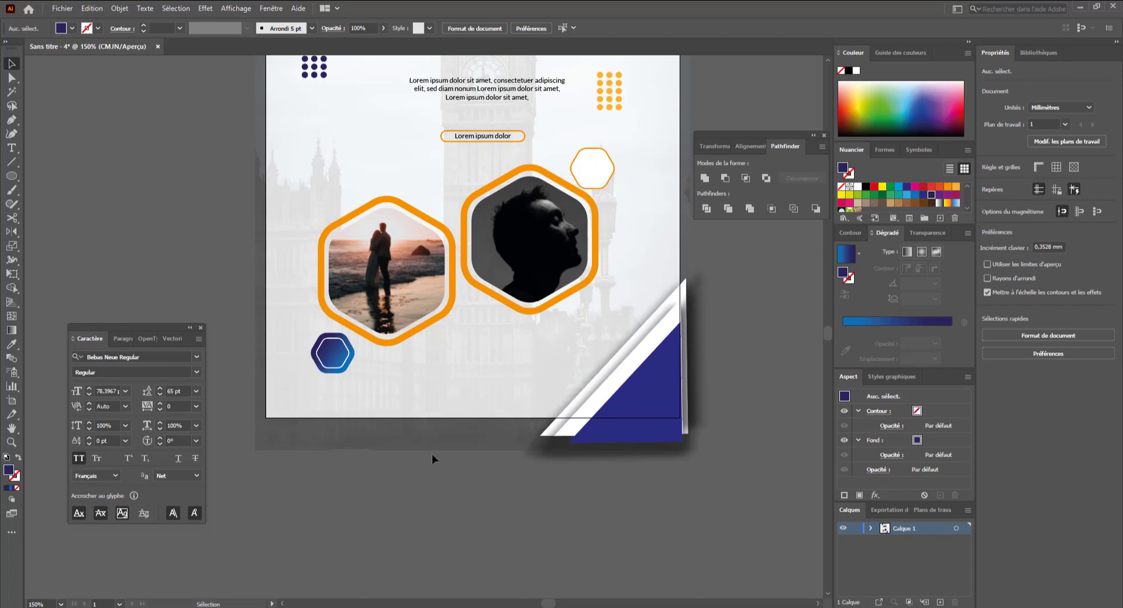
key("ctrl+v")
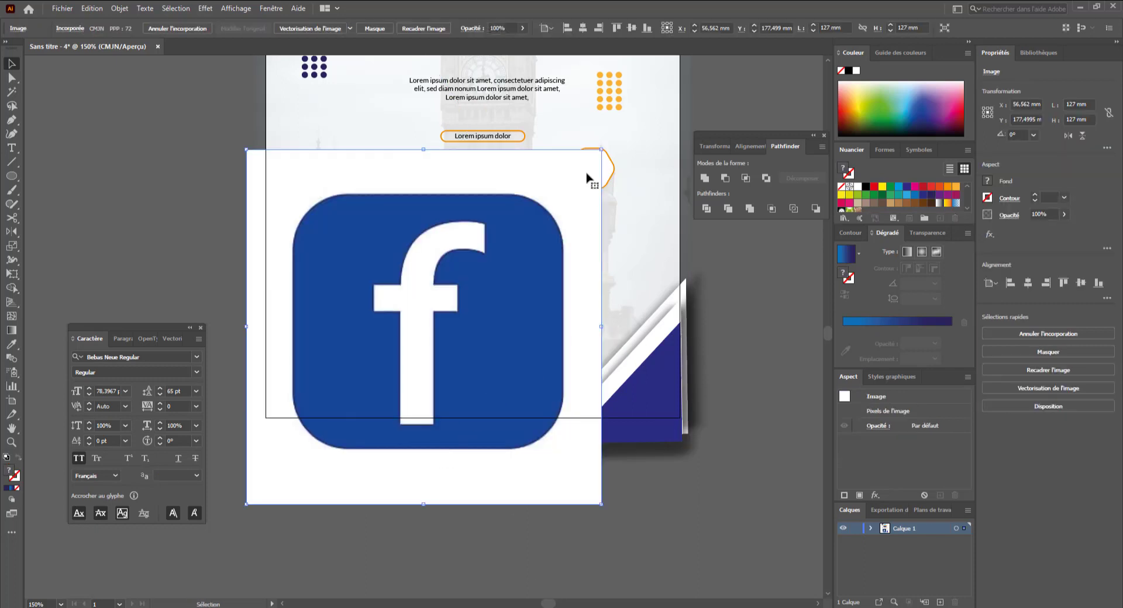
left_click_drag(599, 151, 335, 485)
left_click_drag(258, 492, 400, 364)
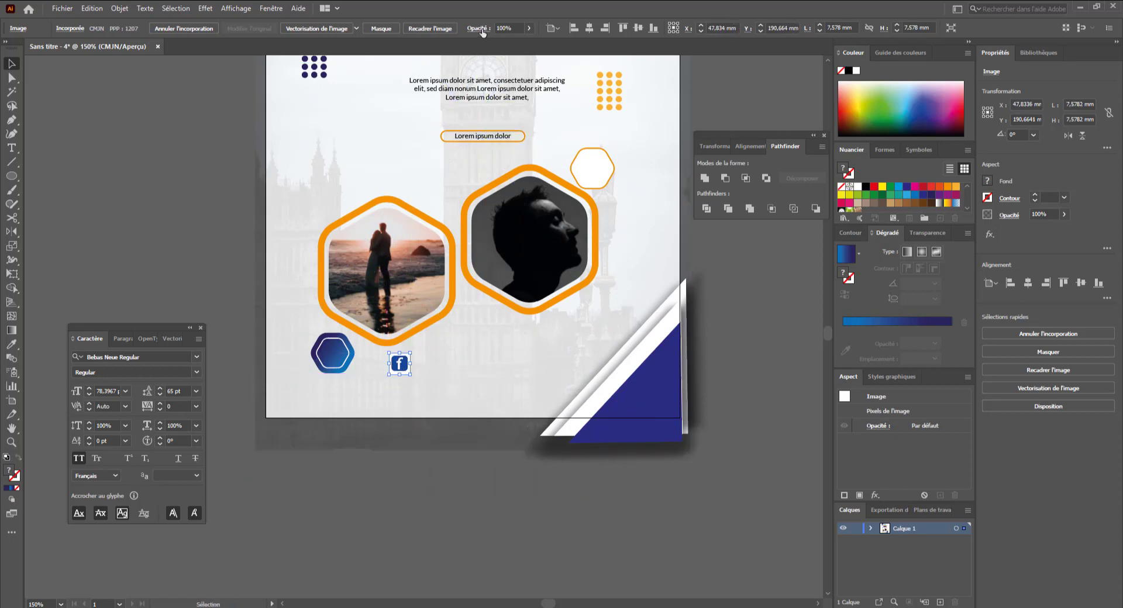
- Set the logo's blend mode to Produit (Multiply) and nudge it slightly down
left_click(479, 28)
left_click(412, 49)
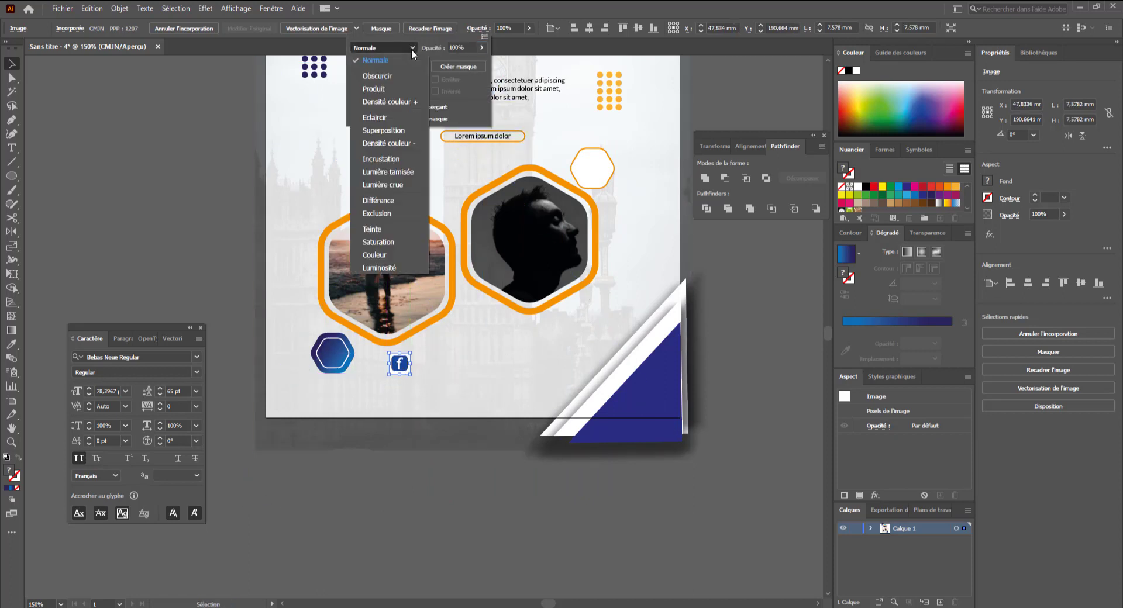
left_click(399, 87)
left_click(465, 490)
left_click(405, 452)
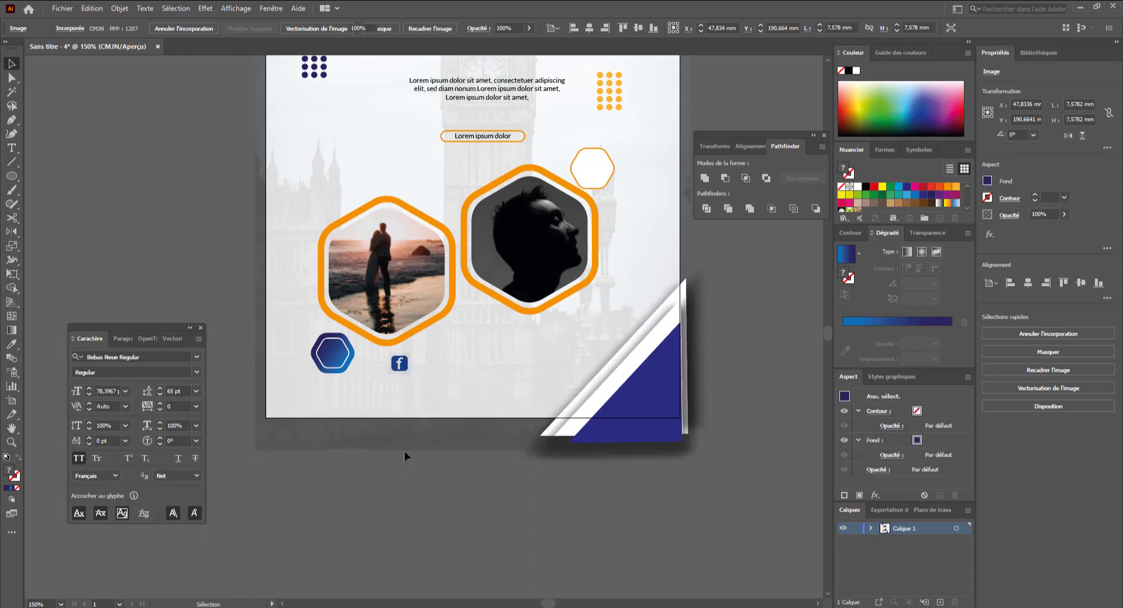
left_click_drag(396, 363, 395, 371)
- Paste the LOREM IPSUM text as a new text object below the hexagon logo
left_click(408, 471)
key("ctrl+v")
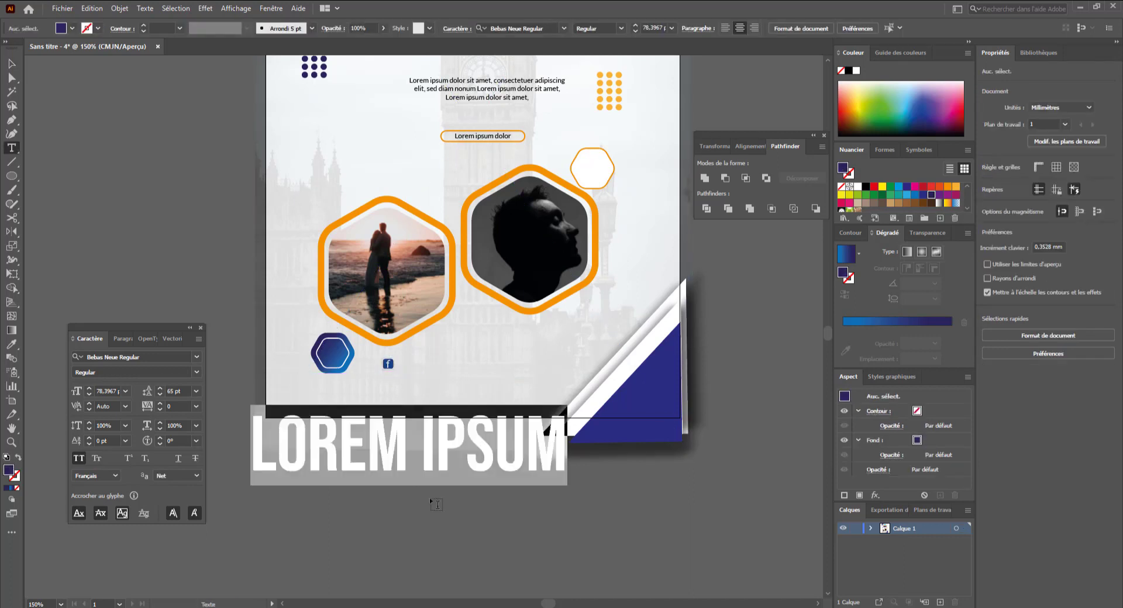
key("v")
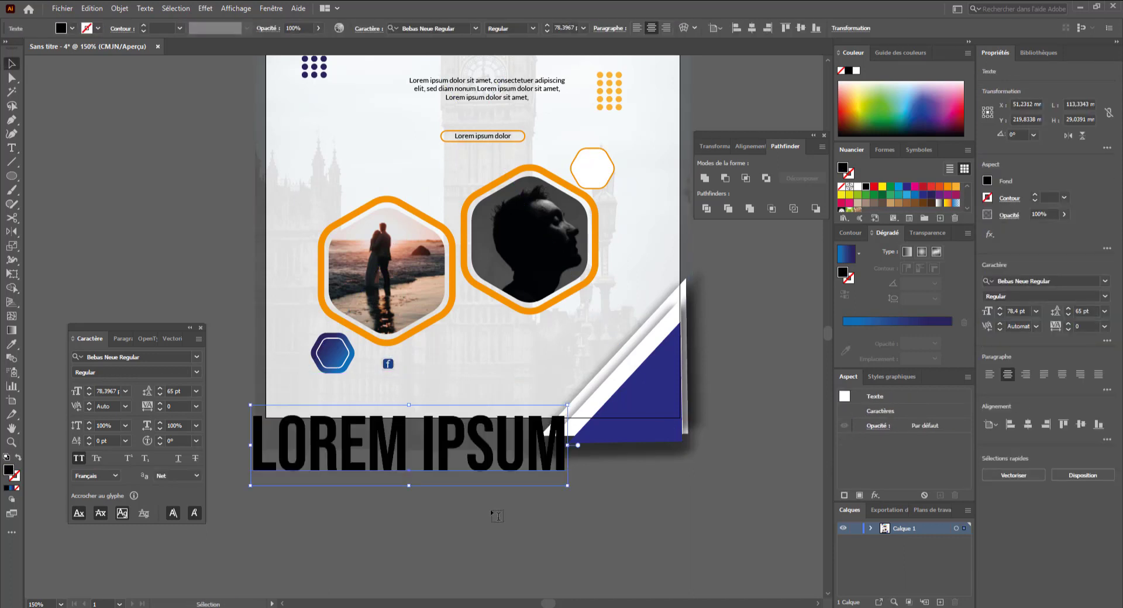
- Change the LOREM IPSUM text's font to Lato Regular
left_click(150, 357)
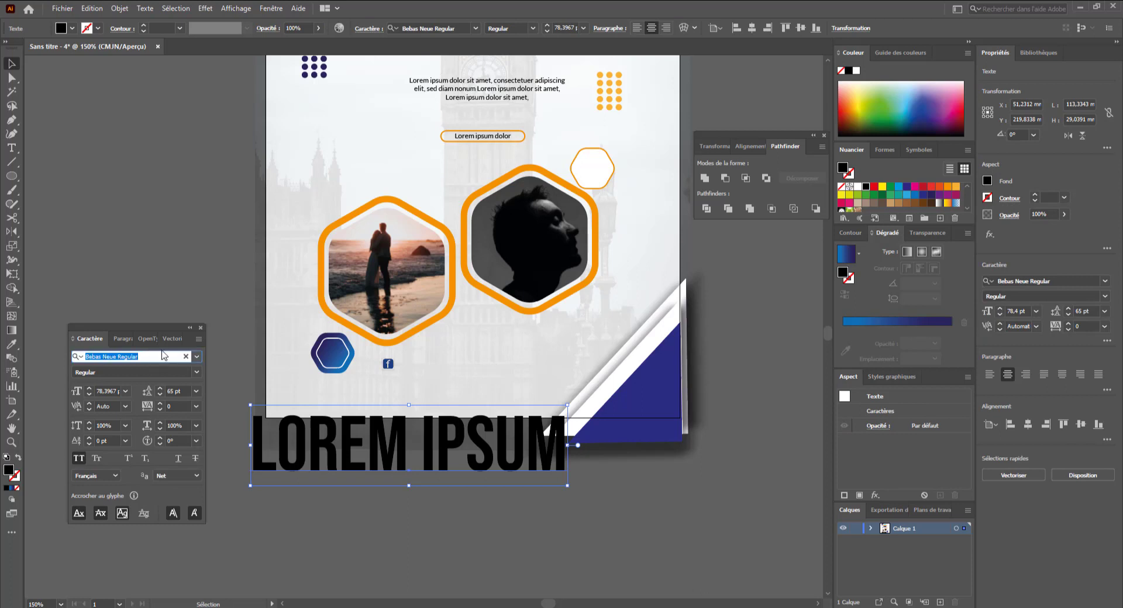
type("Lato")
key("Return")
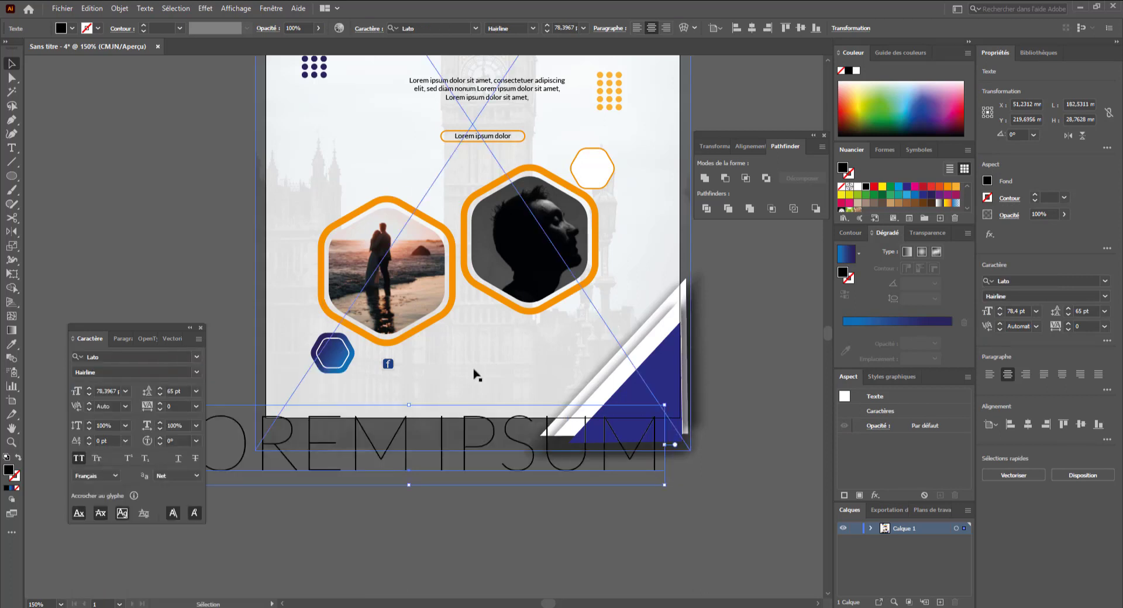
left_click(196, 372)
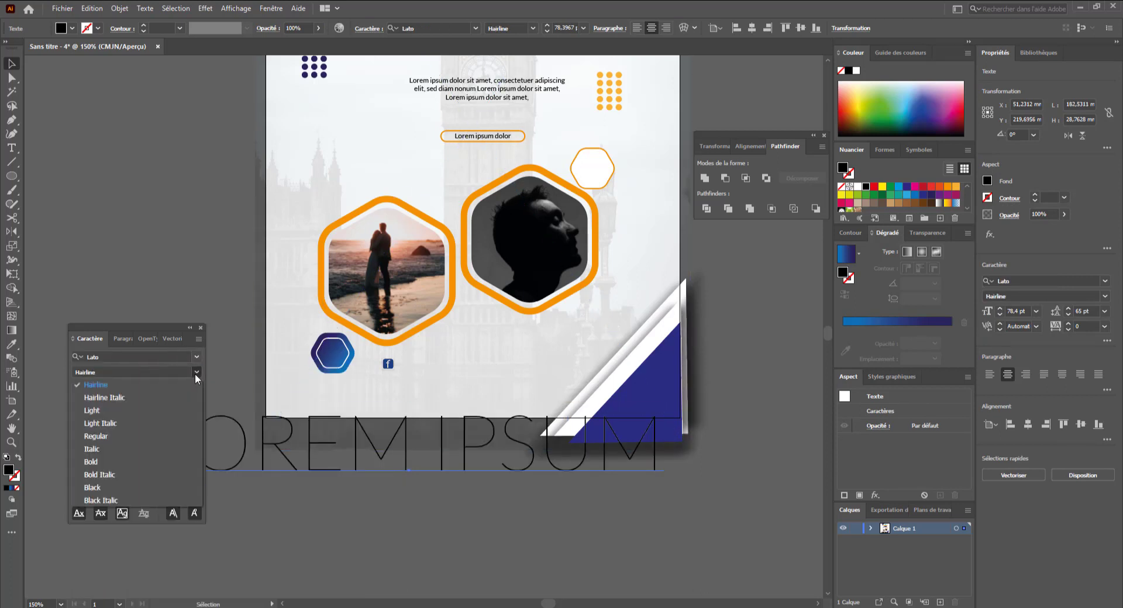
left_click(163, 436)
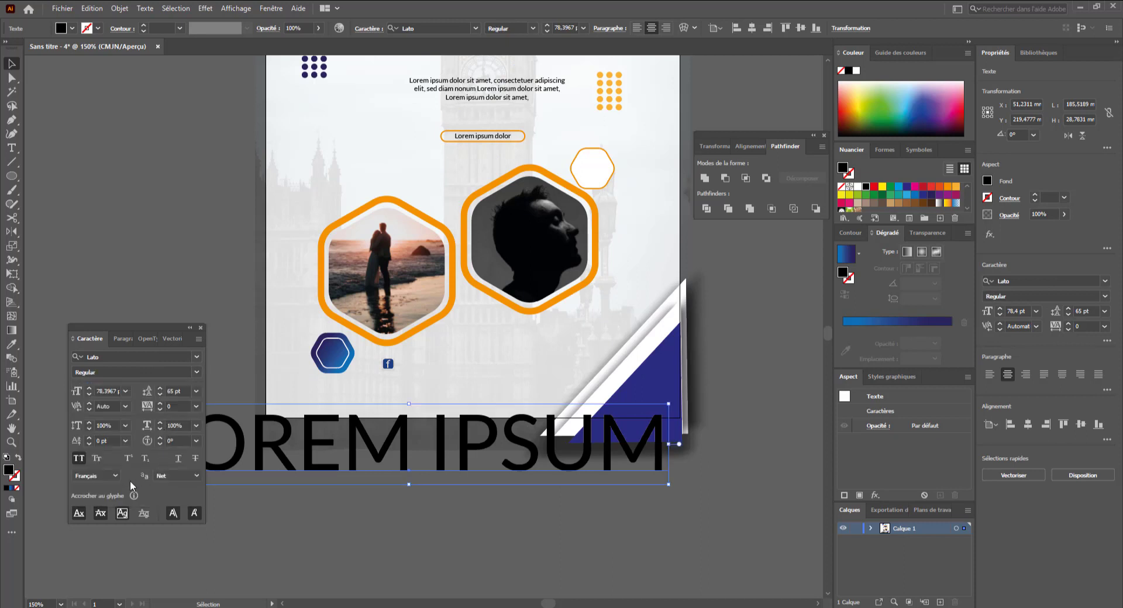
- Turn off all caps on the text and shrink it to about 7.3 pt beside the Facebook logo
left_click(79, 460)
left_click_drag(625, 484, 420, 365)
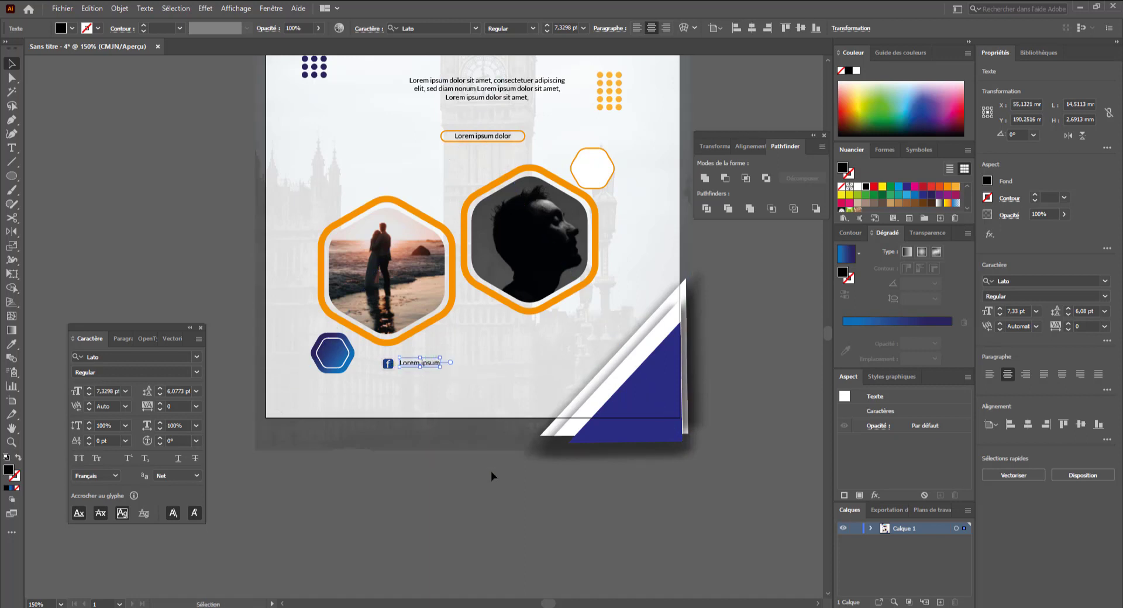
- Duplicate the Facebook logo with its Lorem ipsum label into a row of three pairs
left_click(486, 507)
left_click(389, 365, "shift")
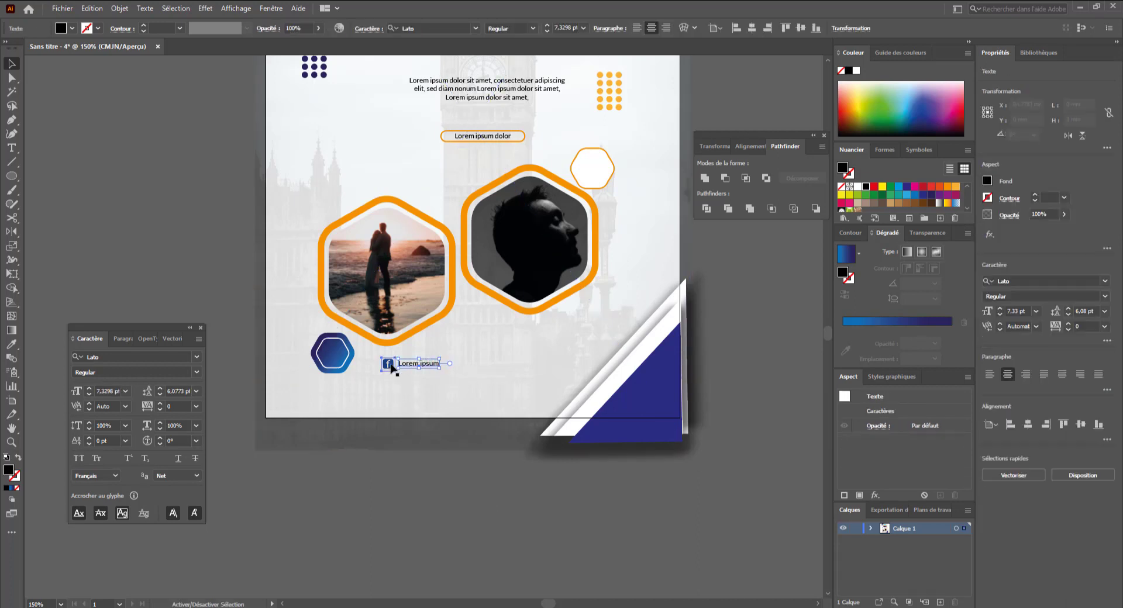
left_click_drag(414, 368, 555, 373)
left_click(530, 513)
key("ctrl+minus")
key("ctrl+minus")
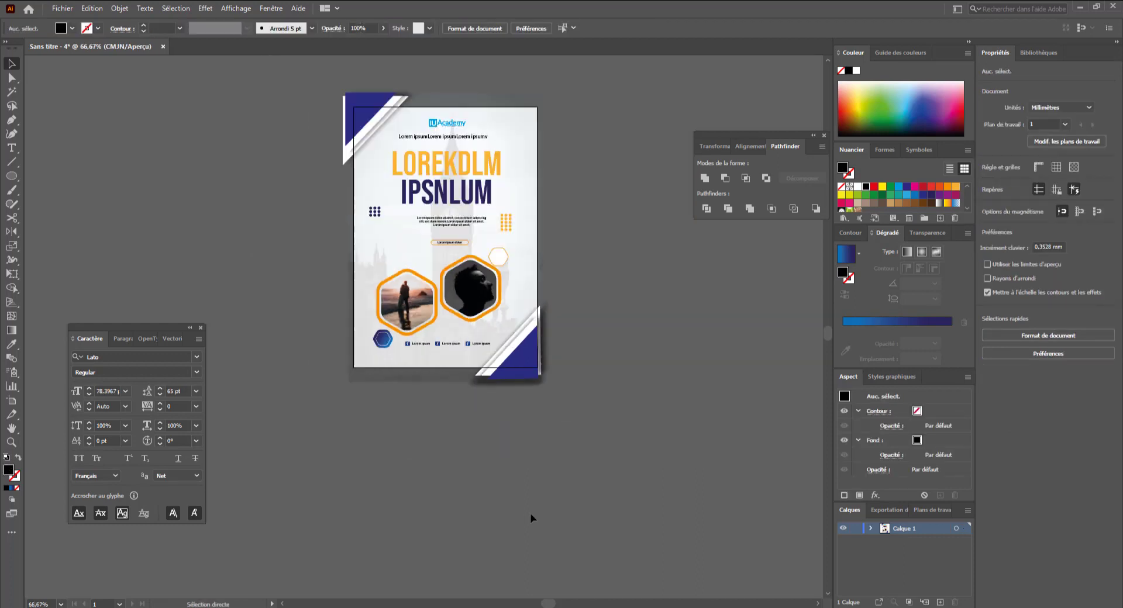
key("space")
left_click_drag(620, 381, 627, 472)
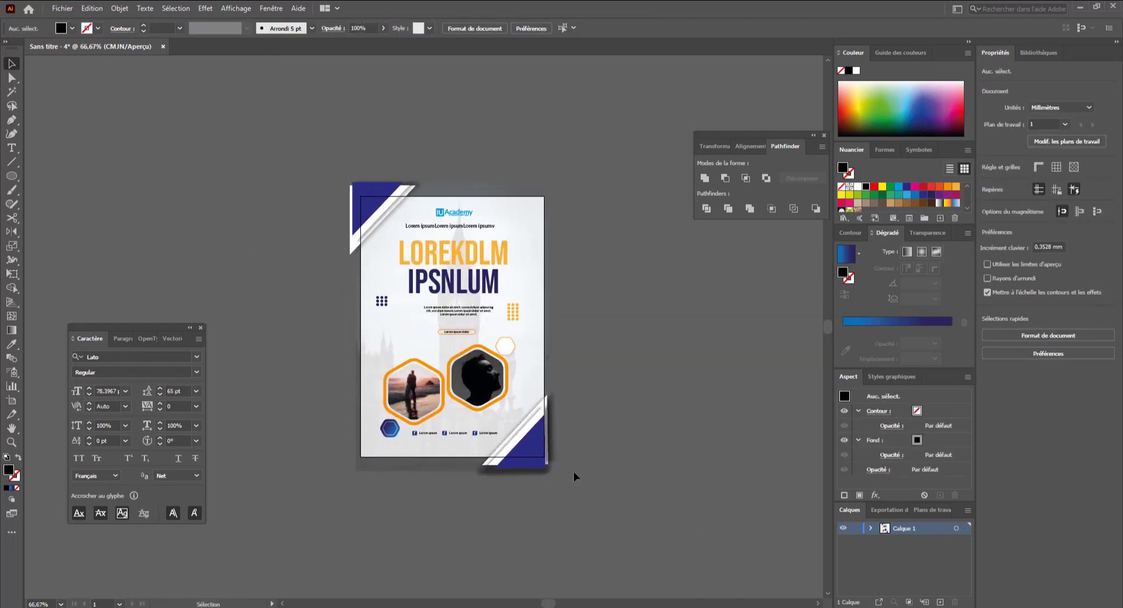
- Select the three logo-and-label pairs and scale them down to sit more compactly under the hexagons
left_click_drag(378, 373, 490, 437)
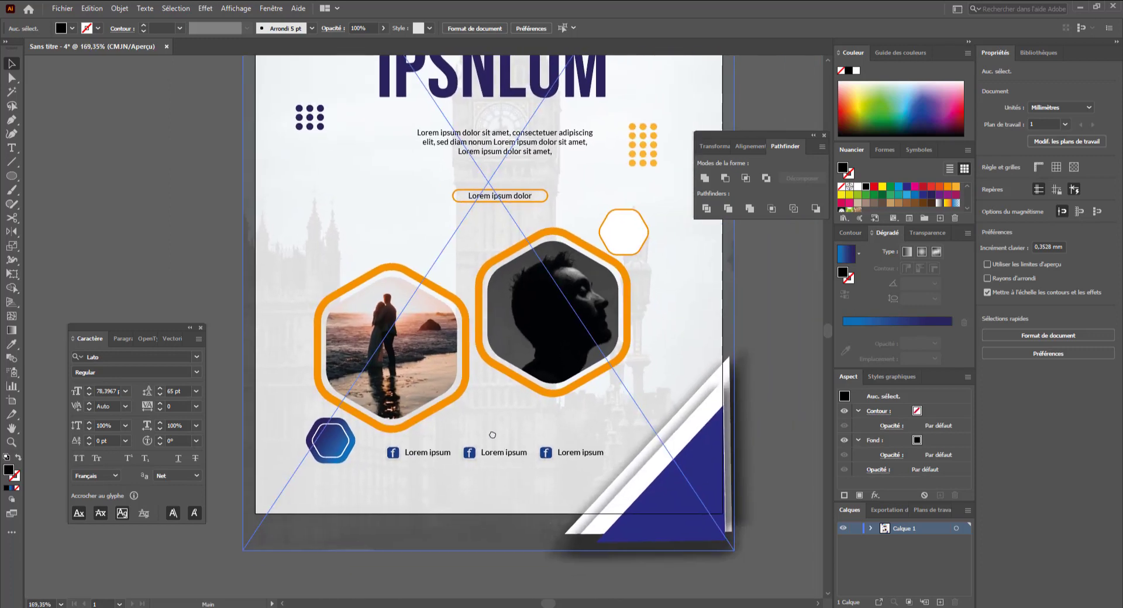
left_click_drag(402, 457, 430, 455)
left_click(487, 458, "shift")
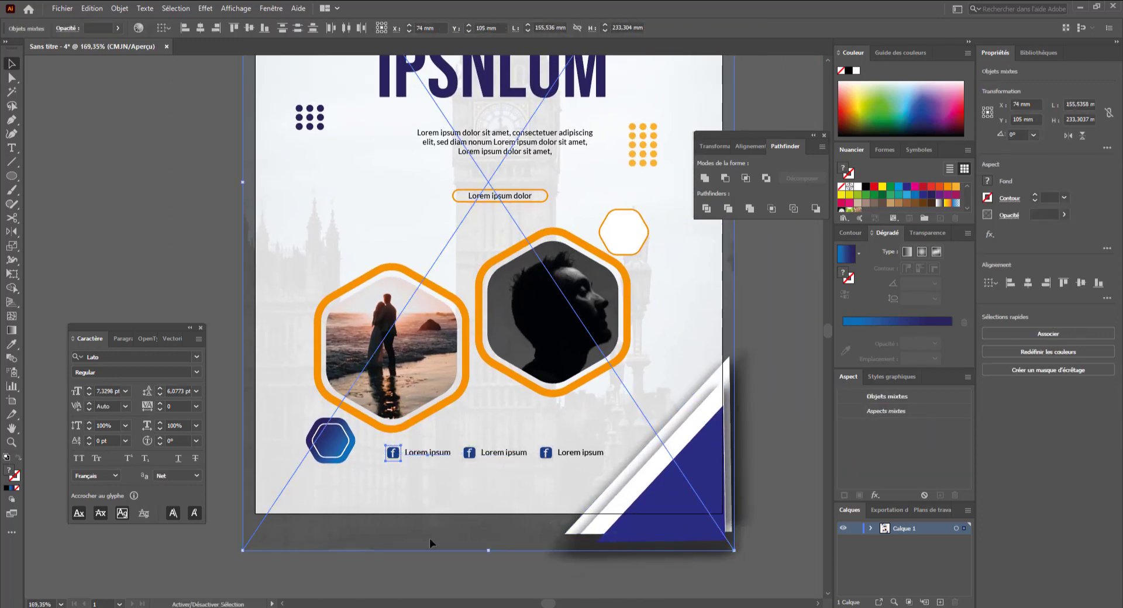
left_click(451, 516, "shift")
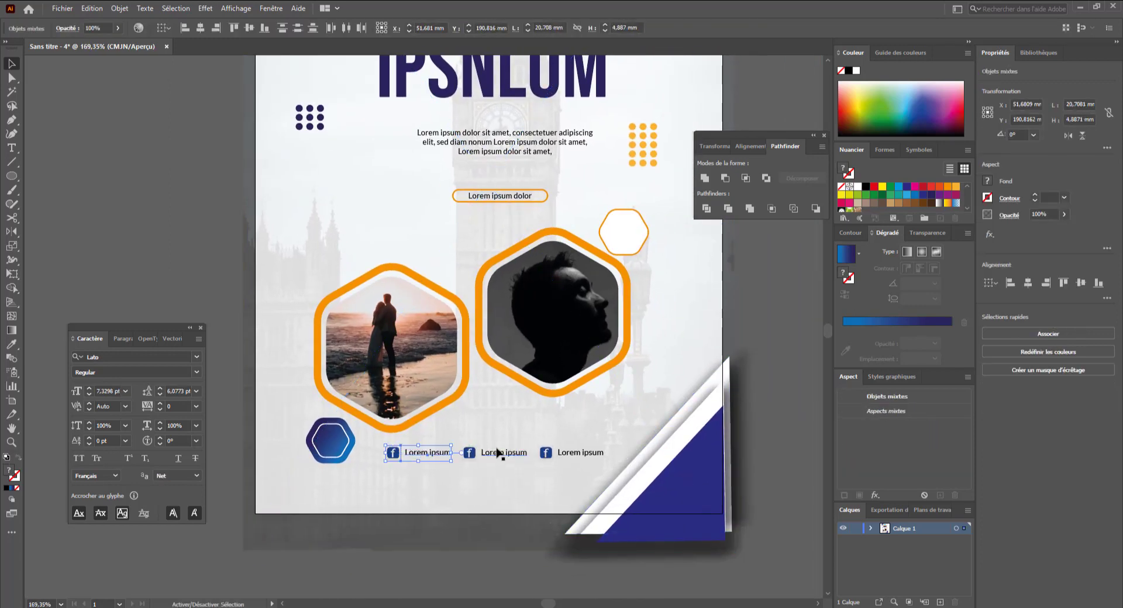
left_click(549, 457, "shift")
left_click(573, 458, "shift")
left_click_drag(602, 464, 565, 464)
left_click(536, 567)
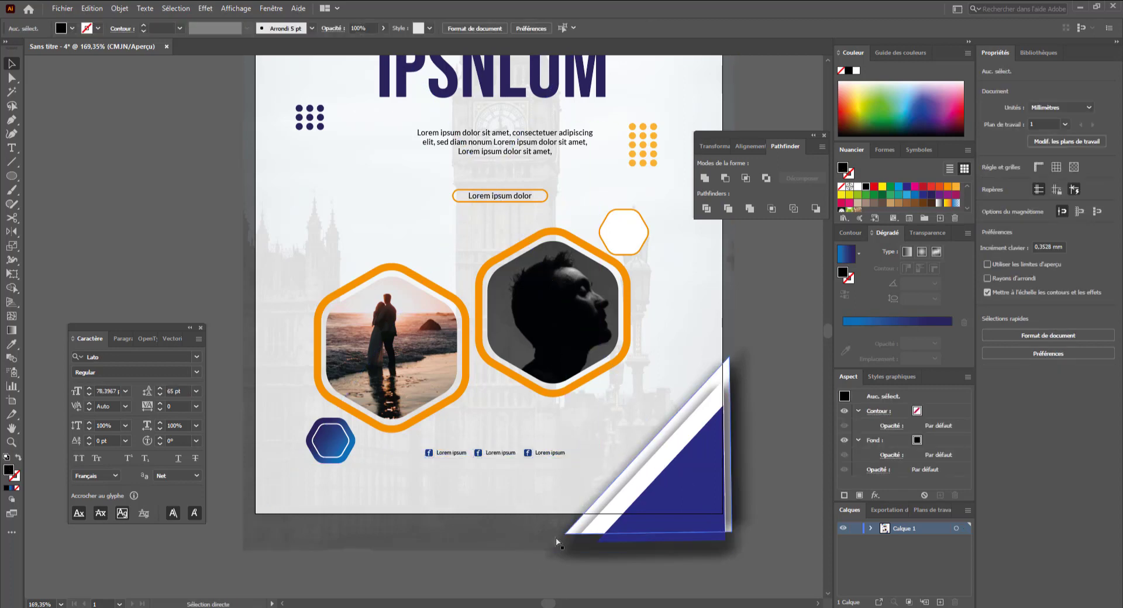
- Open the Export As dialog and enable using the artboards
key("ctrl+minus")
key("ctrl+minus")
key("ctrl+minus")
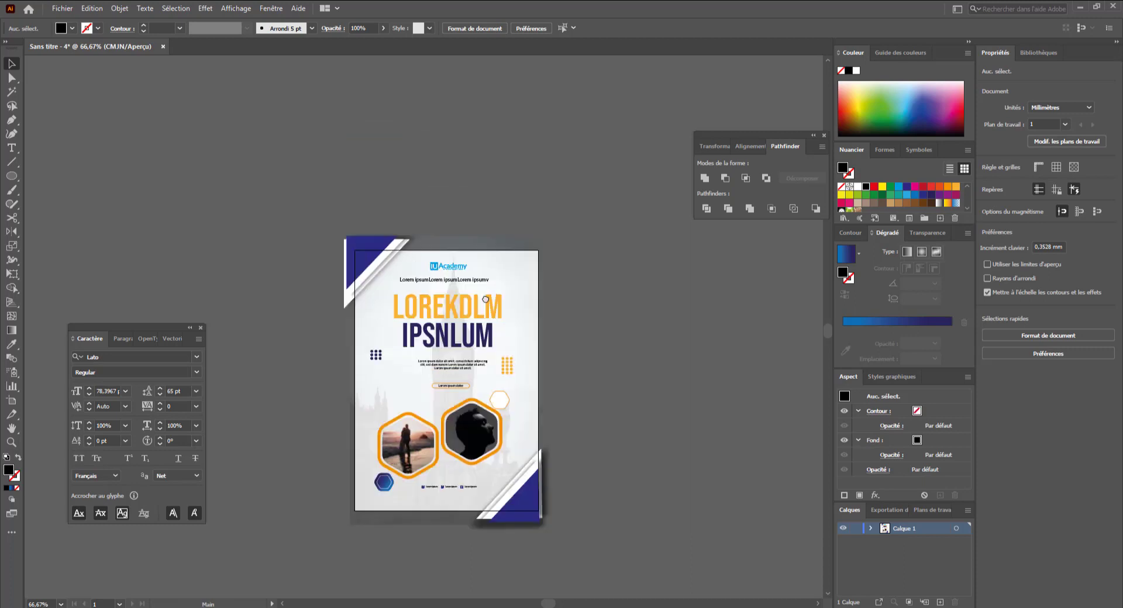
left_click_drag(486, 298, 471, 265)
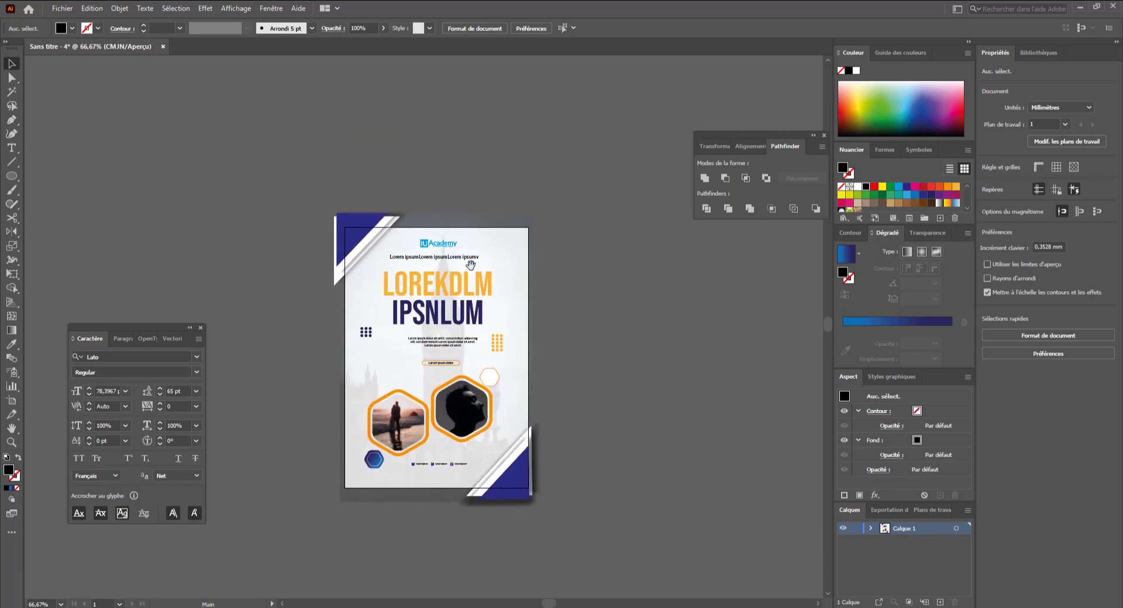
left_click(190, 327)
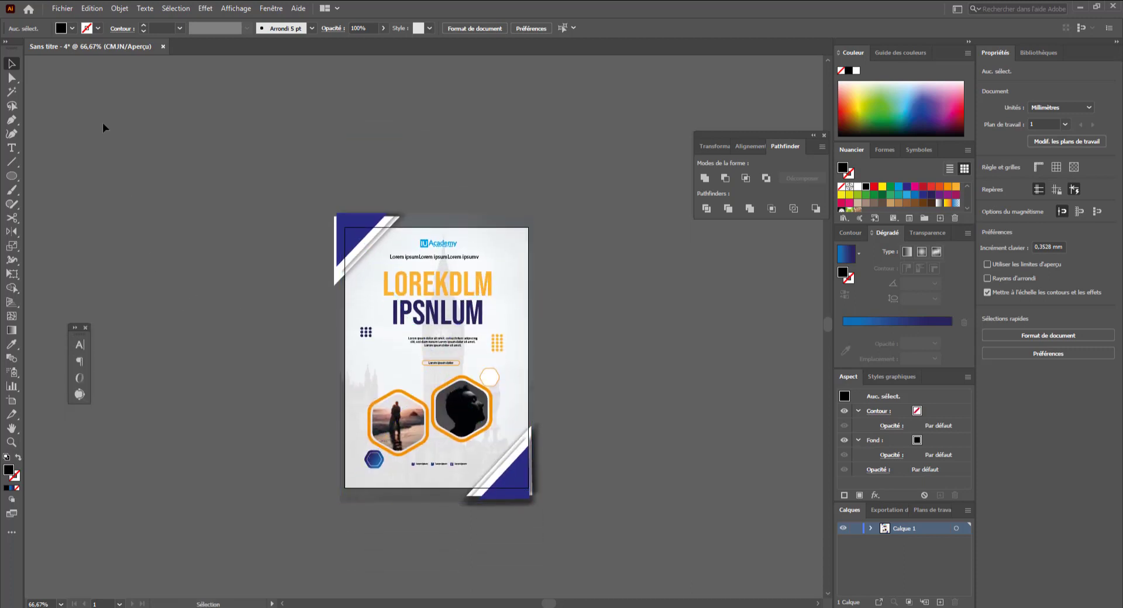
left_click(63, 9)
mouse_move(128, 232)
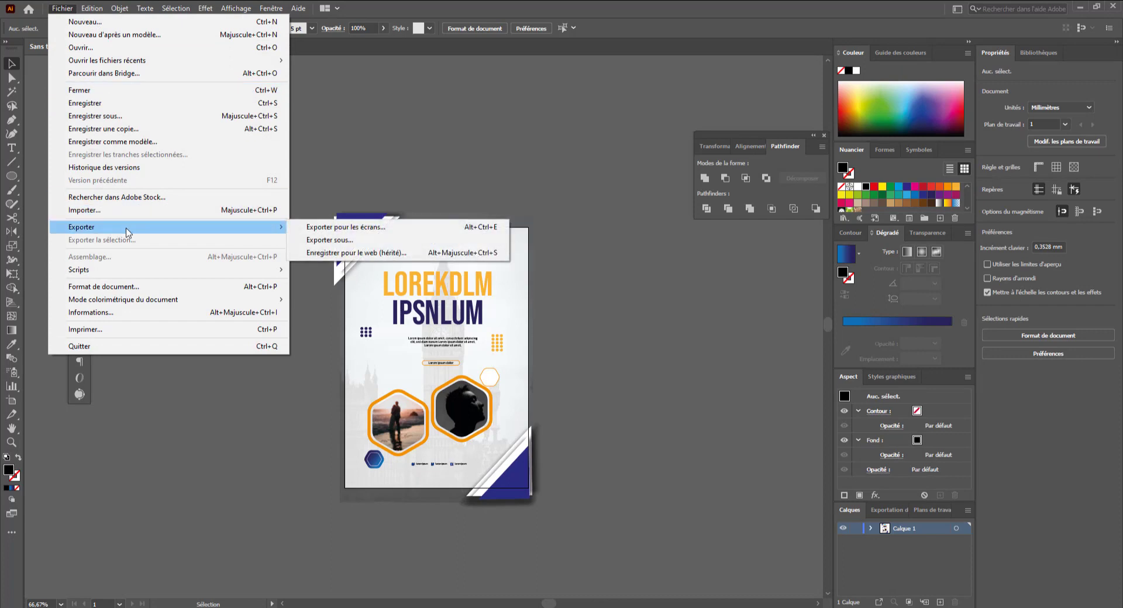
left_click(316, 240)
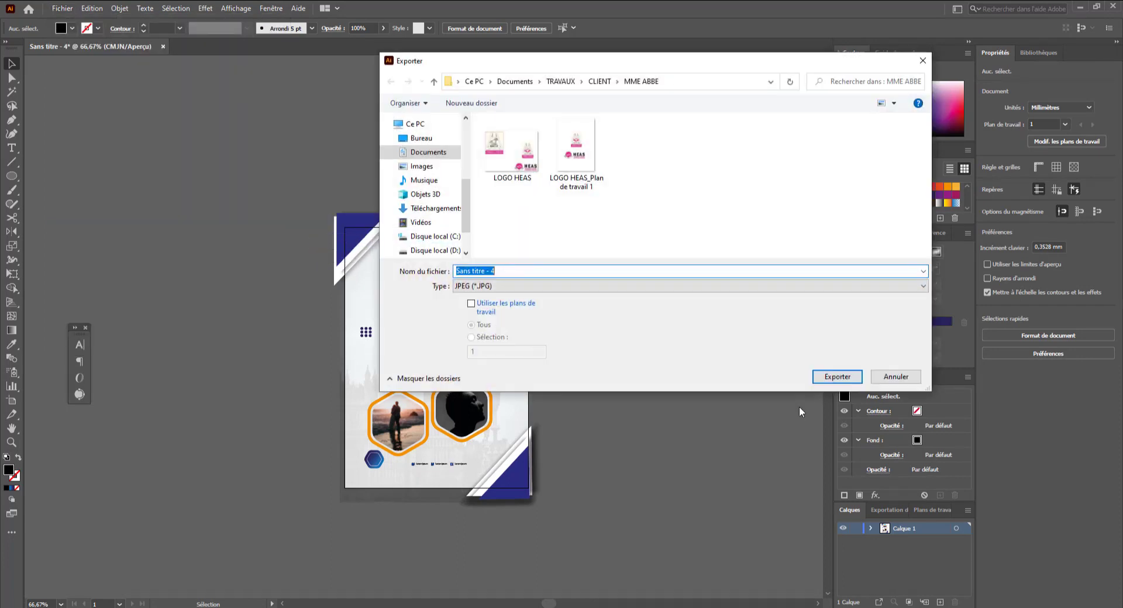
left_click(471, 306)
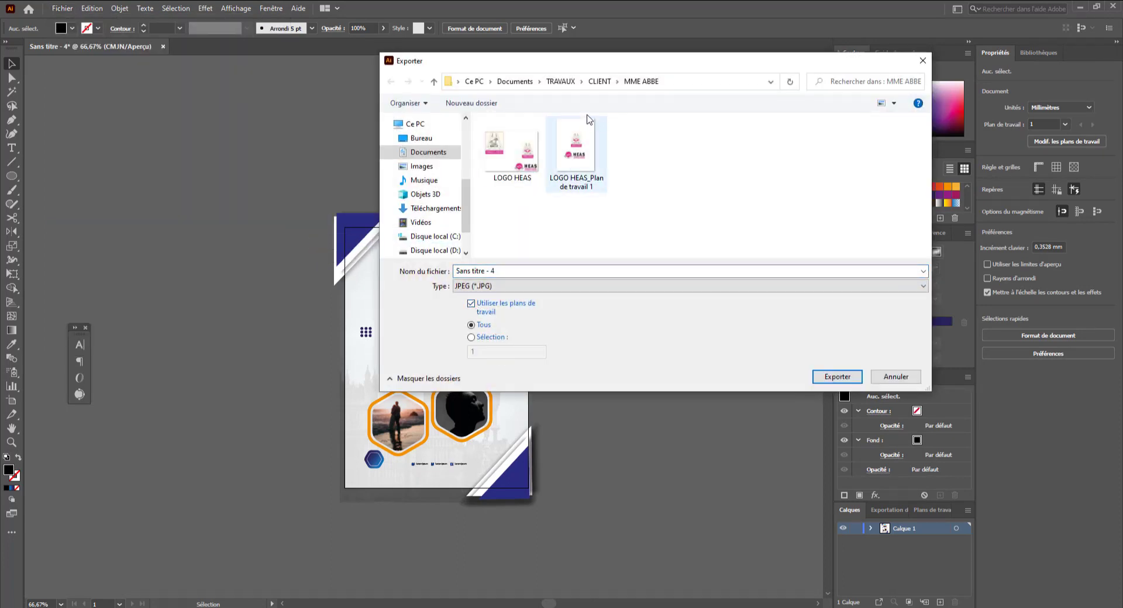
- Browse to the TRAVAUX > TUTO > LES CAPCULES > AFFICHE SOUS ILLUSTRATOR folder
left_click(583, 82)
left_click(567, 82)
left_click(566, 82)
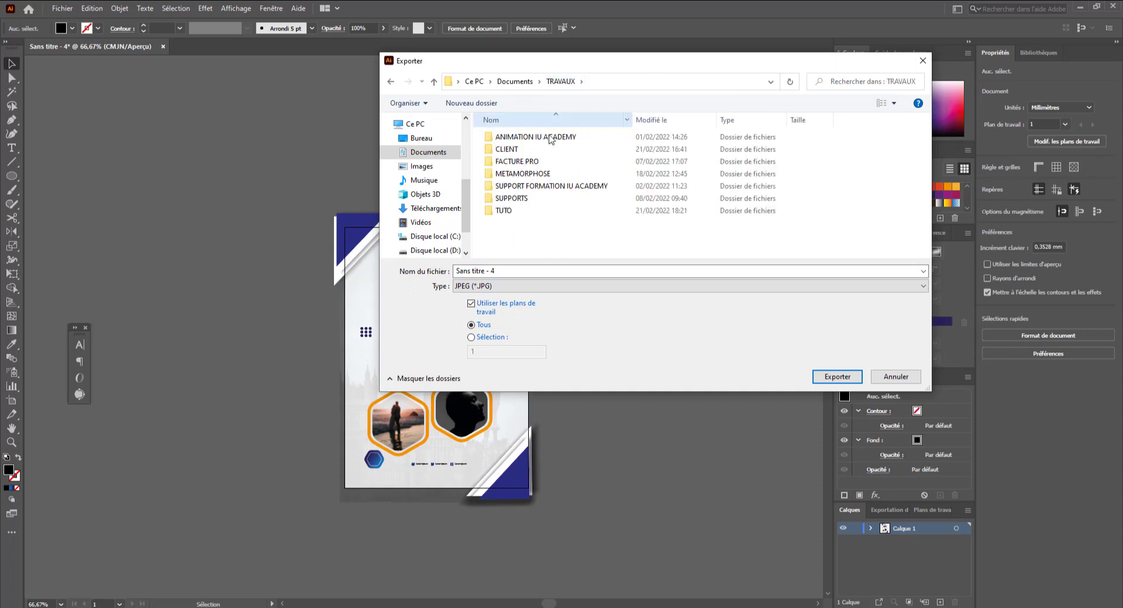
double_click(504, 210)
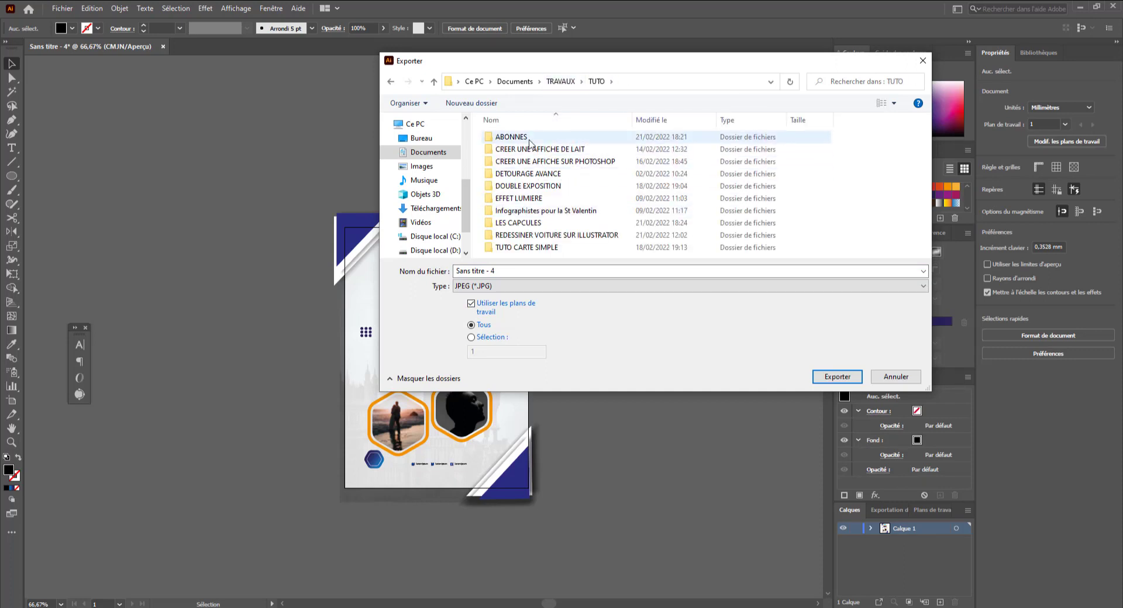
double_click(512, 137)
left_click(595, 83)
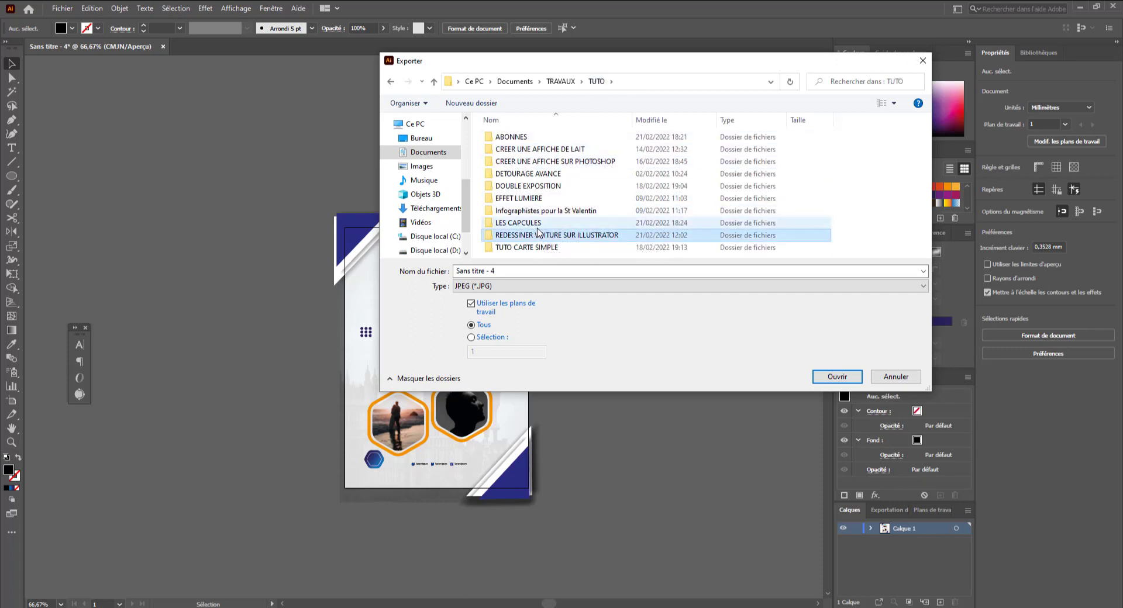
double_click(561, 223)
double_click(529, 138)
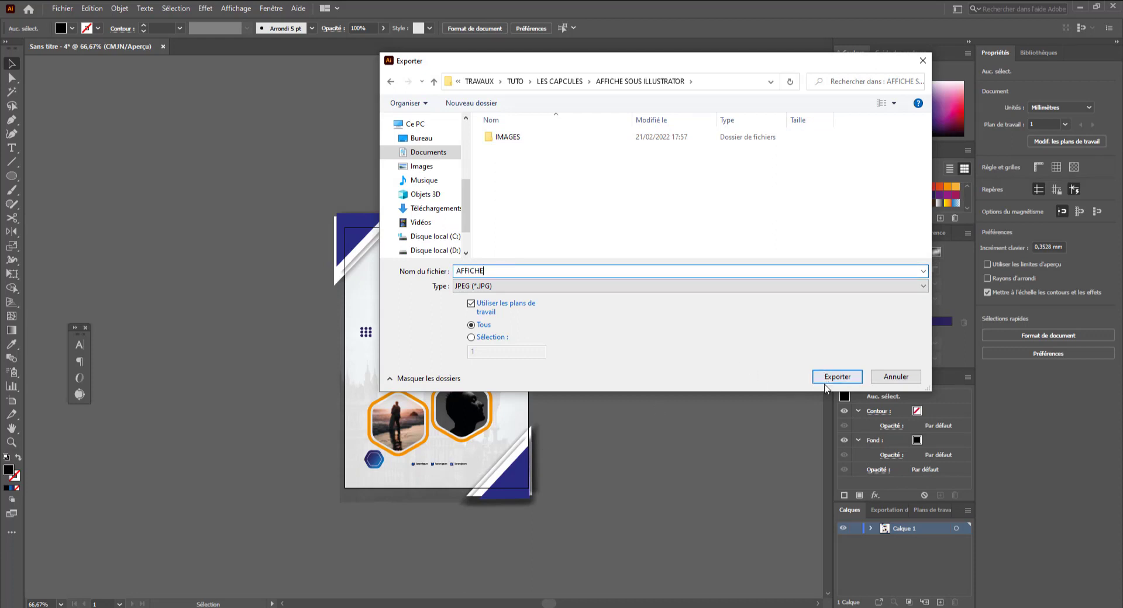
- Name the export AFFICHE, choose PNG as the format, and export
type("AFFICHE")
left_click(634, 286)
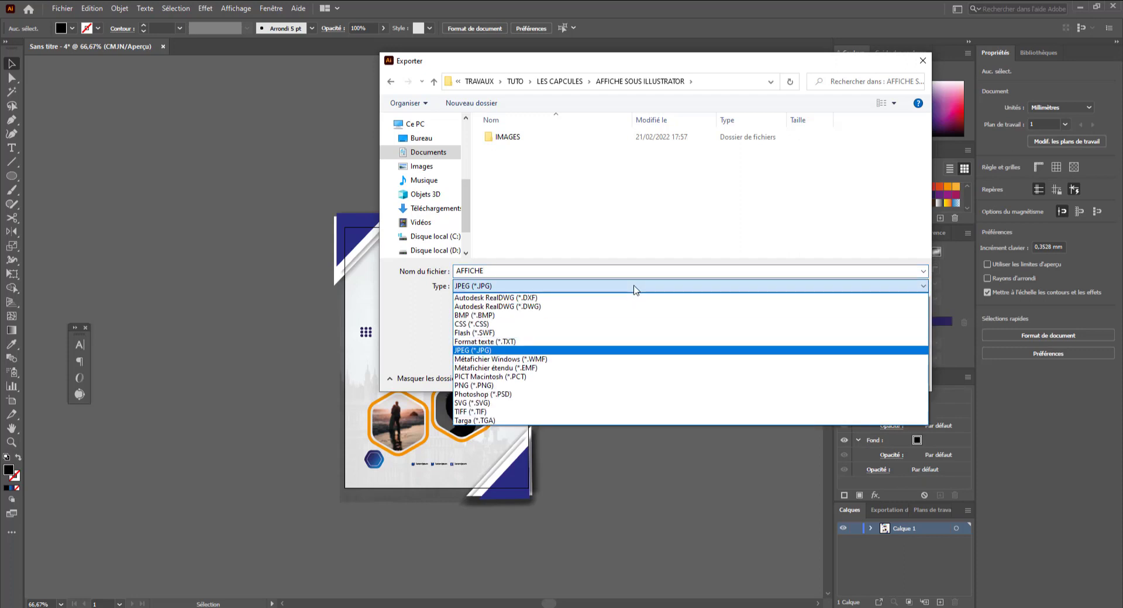
left_click(607, 386)
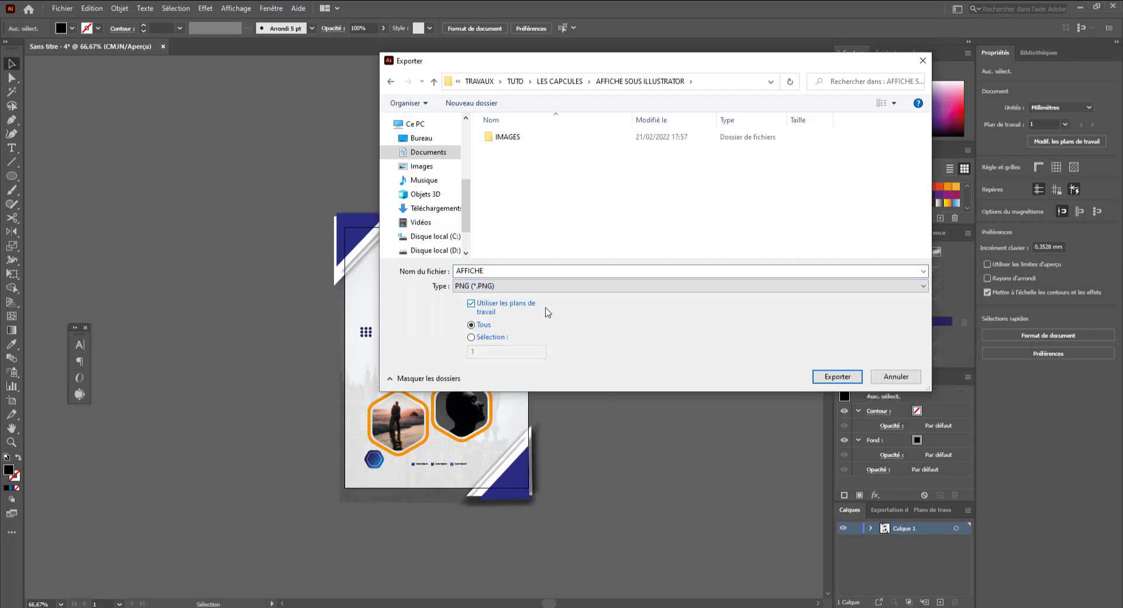
left_click(831, 377)
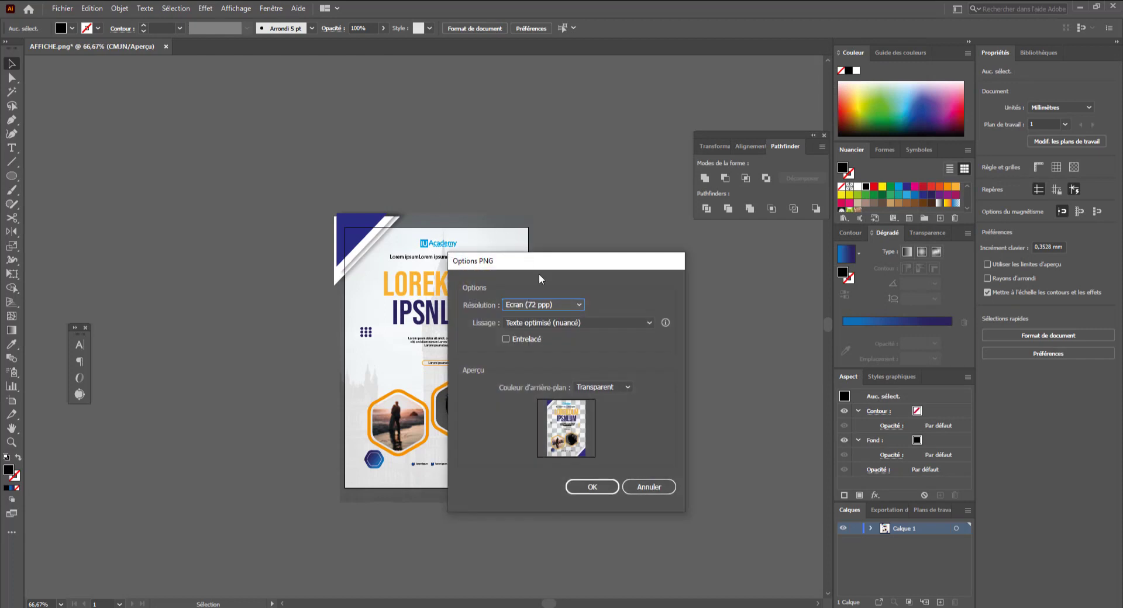
- Set the PNG resolution to Elevée (300 ppp) and the background colour to Blanc, then confirm
left_click(574, 304)
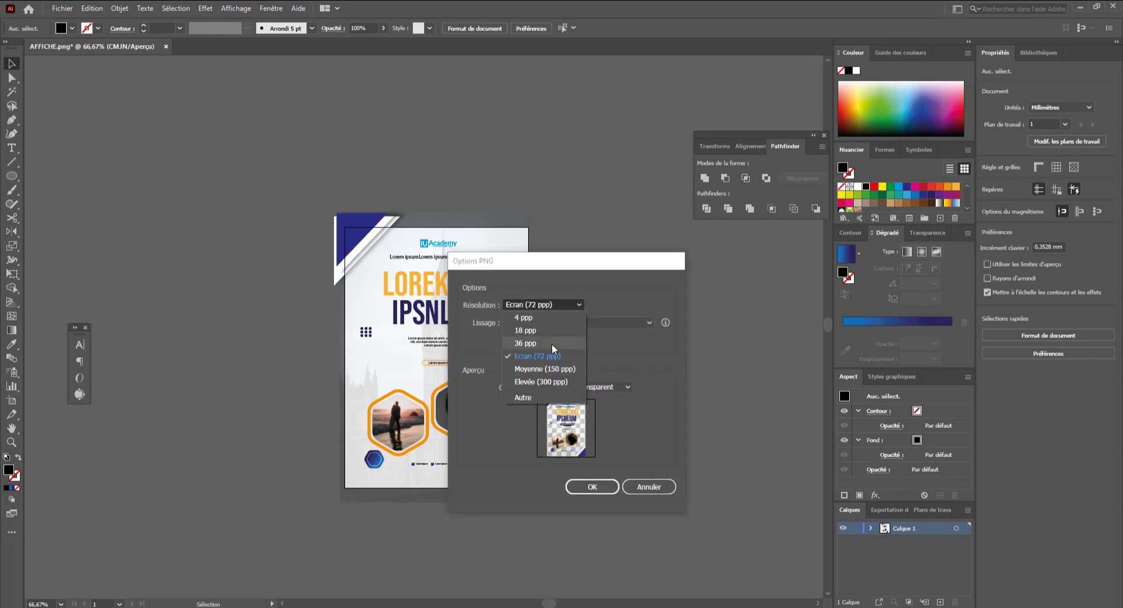
left_click(554, 382)
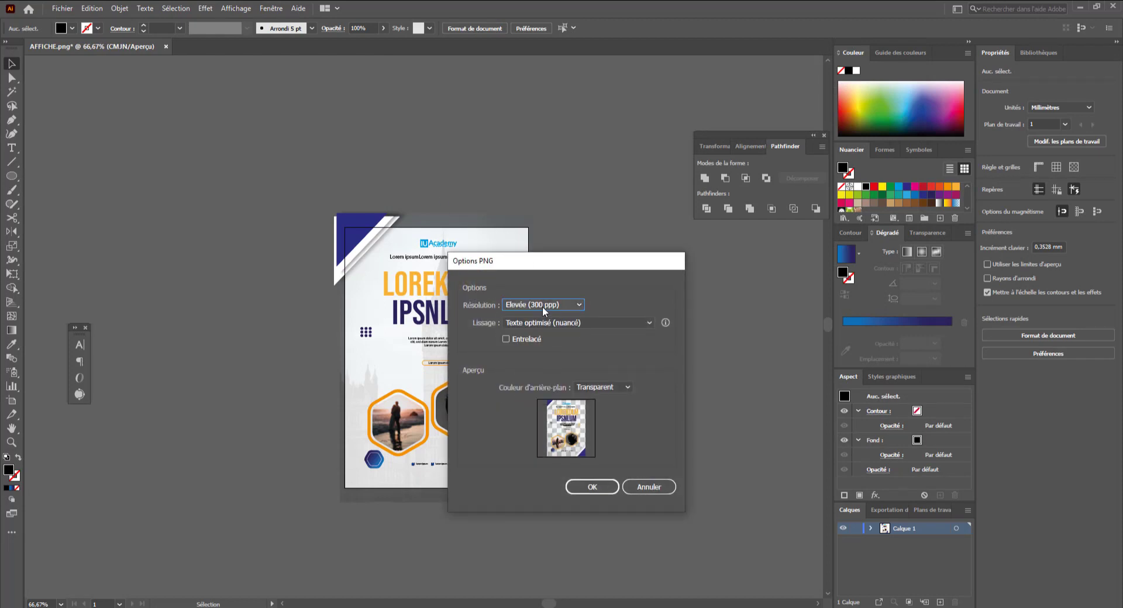
left_click(617, 387)
left_click(596, 412)
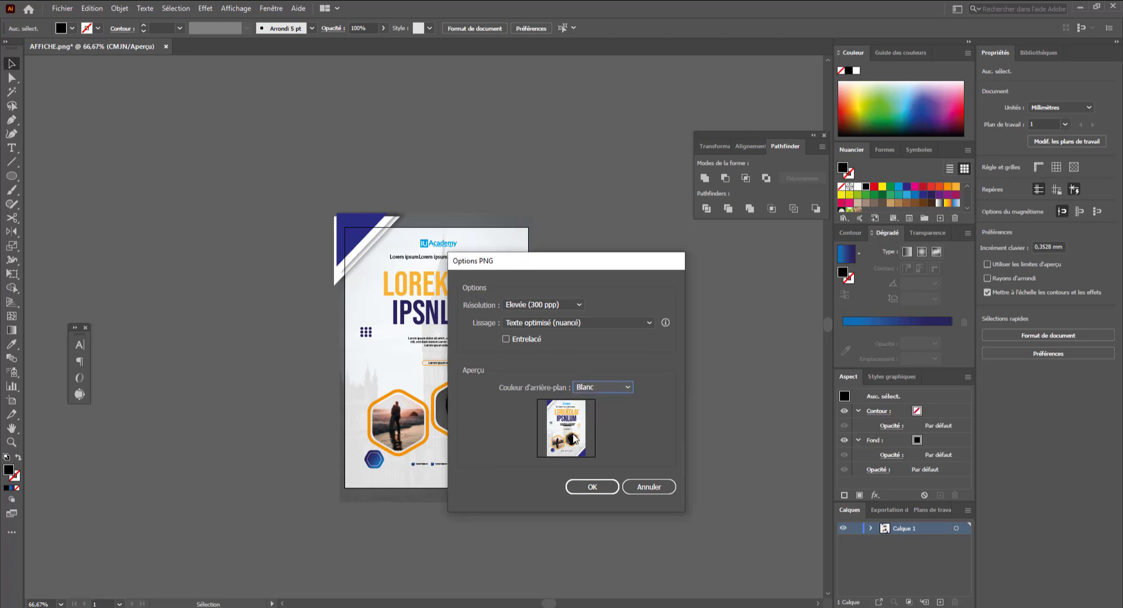
left_click(586, 483)
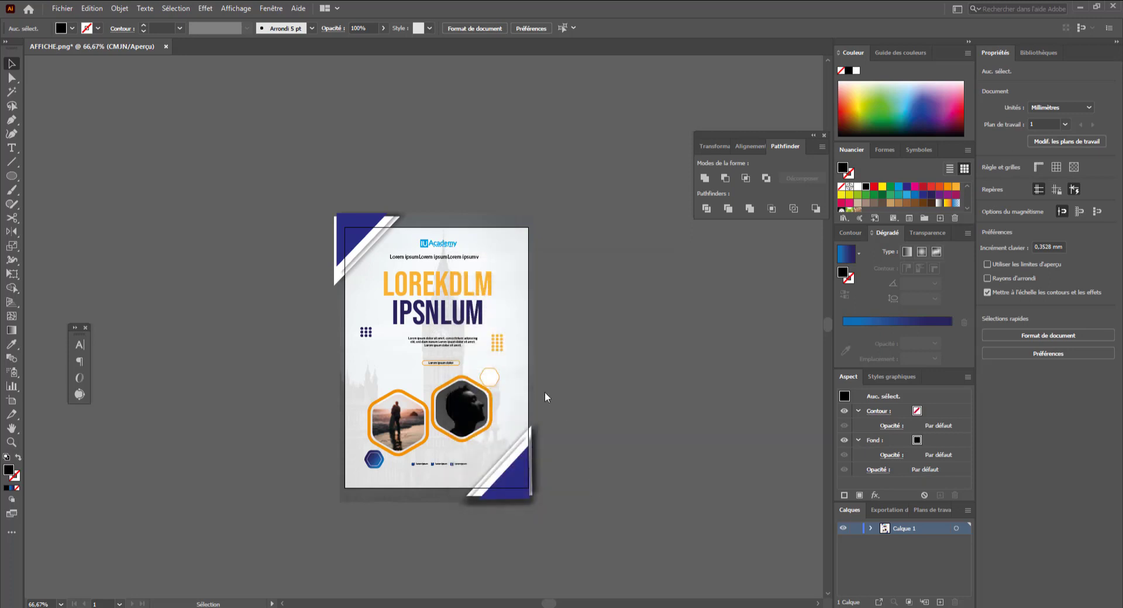